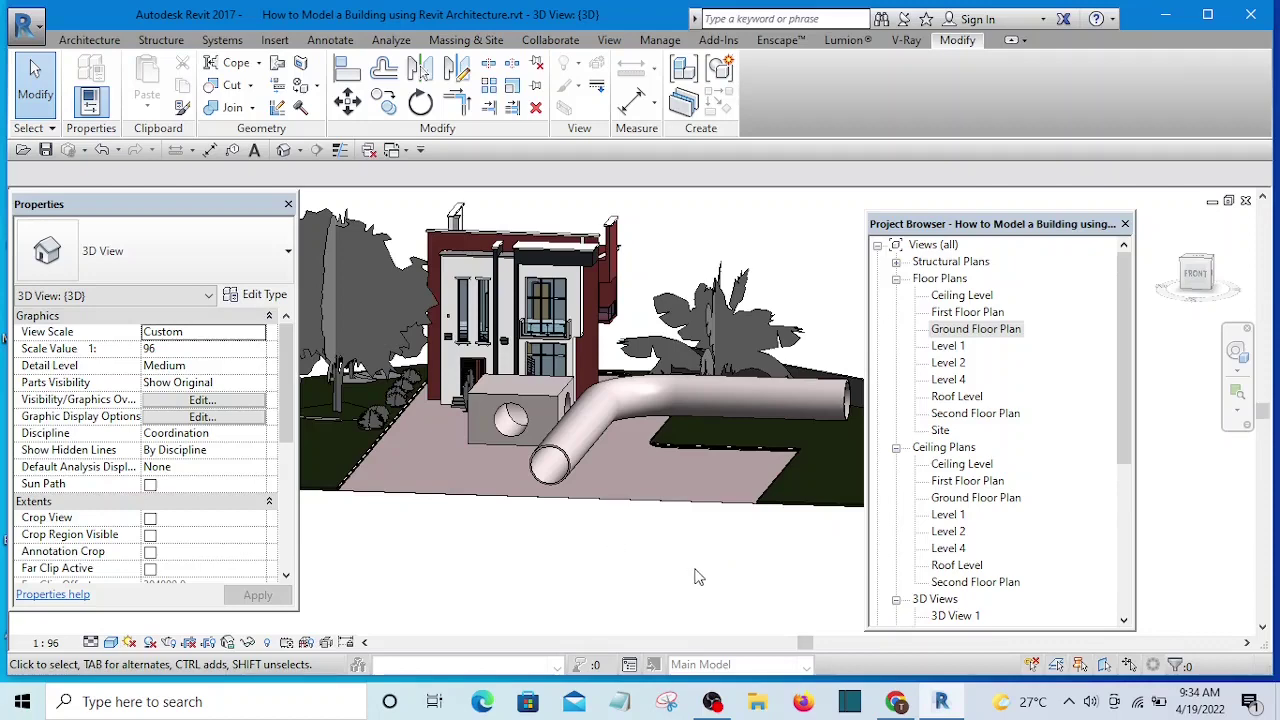
Examine the box with circular openings and the bent pipe in front of the building from several 3D angles.
shift+middle_drag(650, 585, 677, 543)
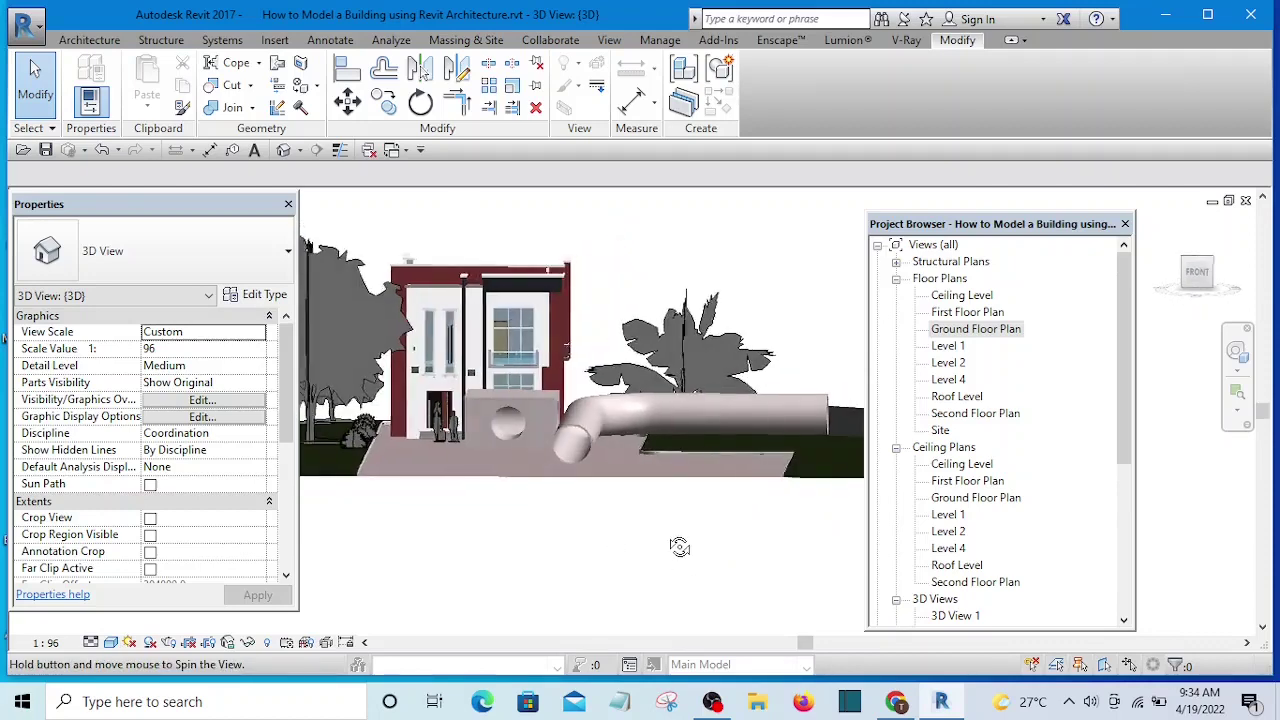
scroll(606, 500, up, 4)
shift+middle_drag(563, 441, 570, 559)
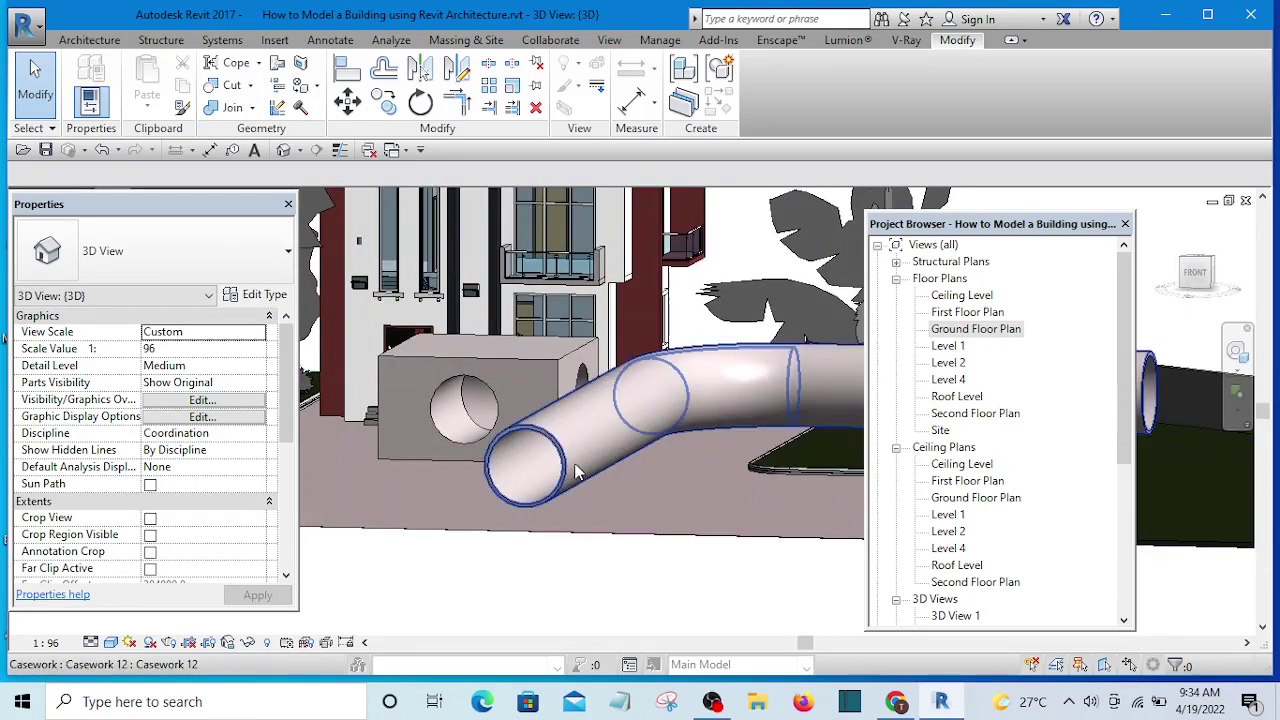
scroll(510, 460, up, 2)
scroll(594, 495, down, 4)
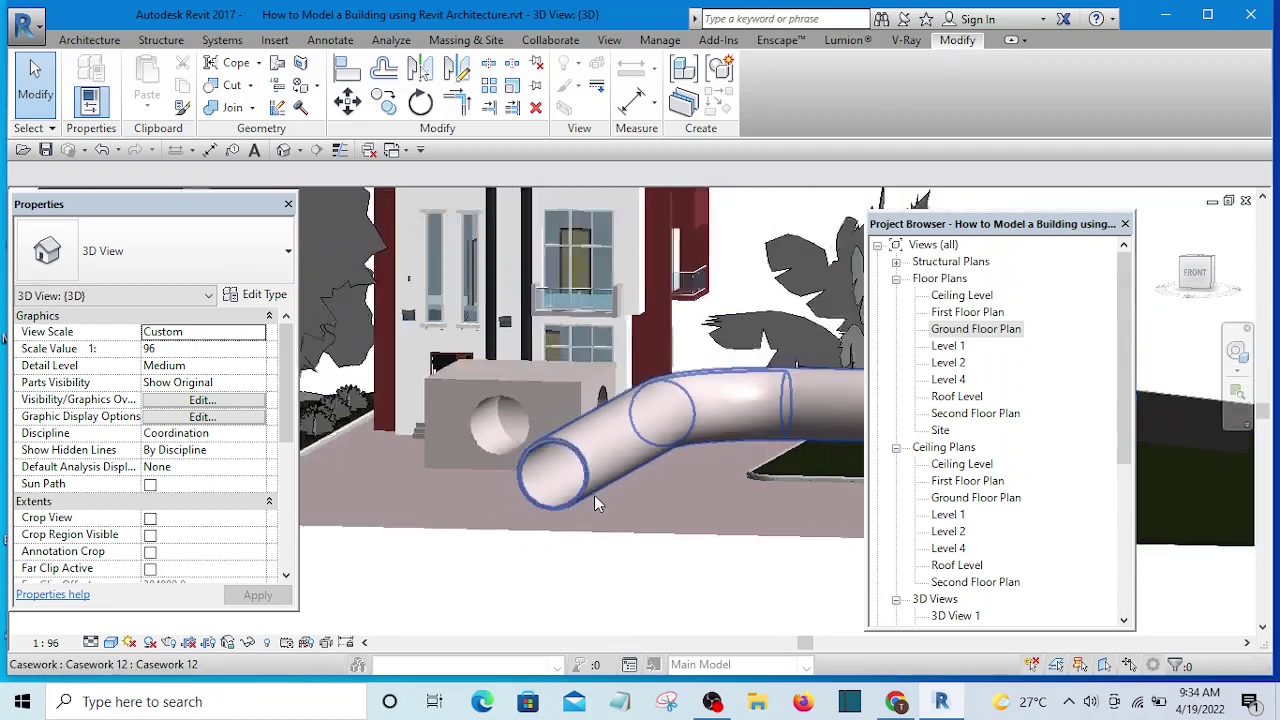
shift+middle_drag(594, 495, 561, 436)
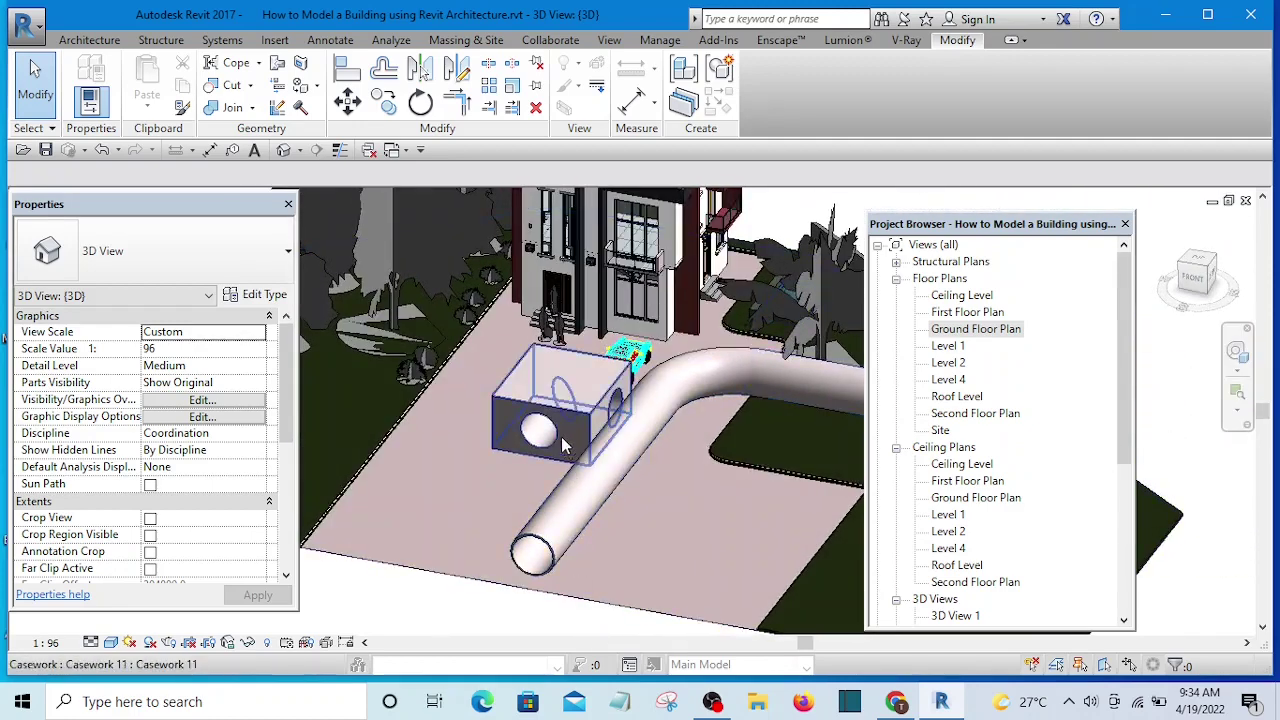
scroll(561, 436, up, 2)
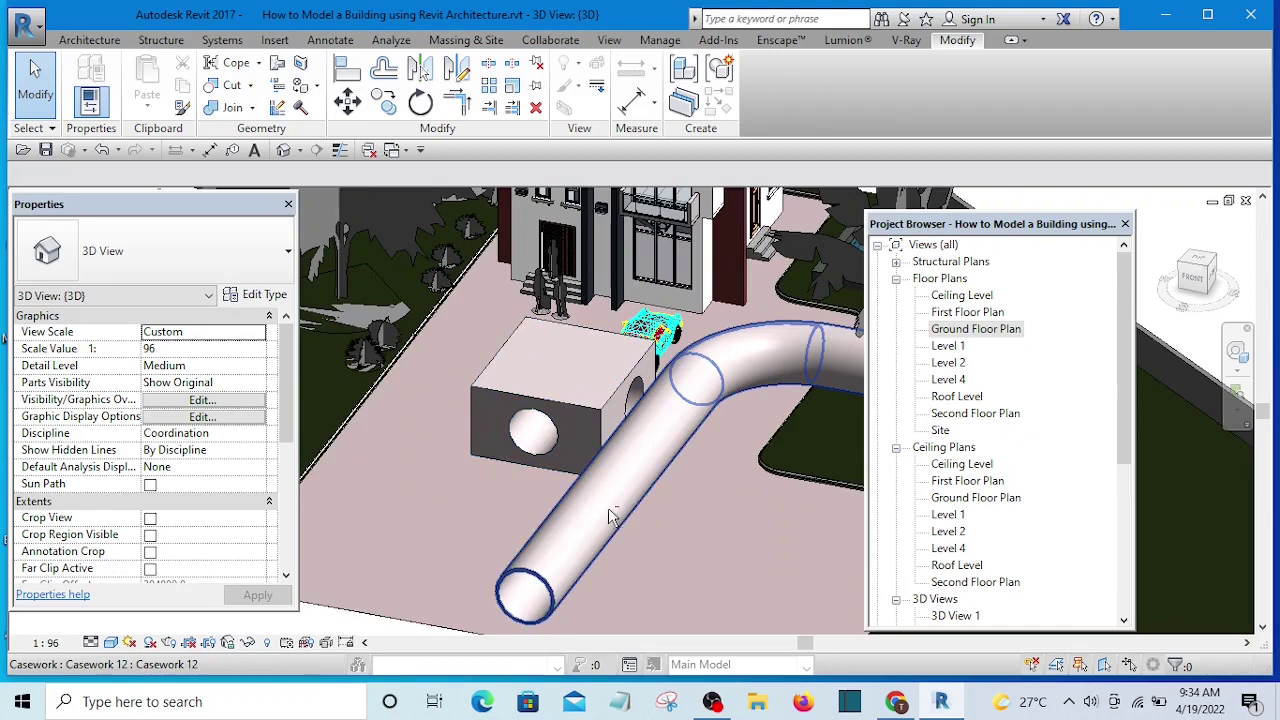
shift+middle_drag(608, 508, 568, 453)
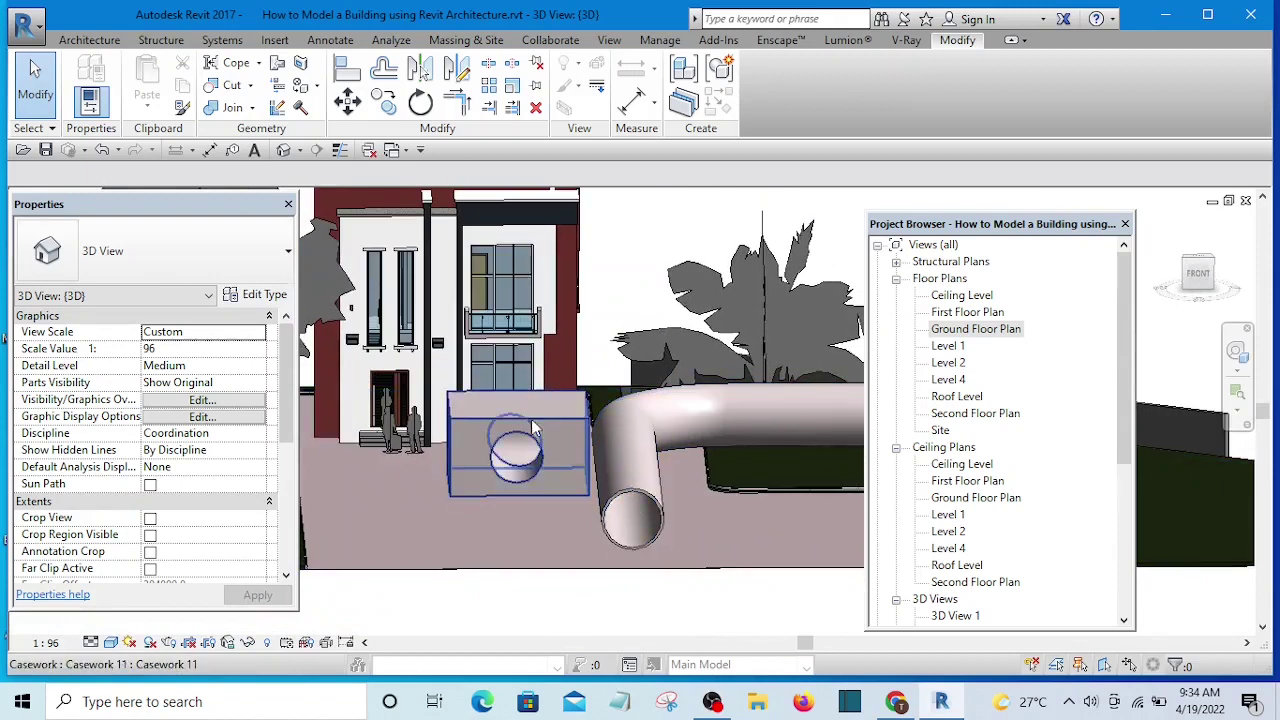
Start an in-place component in the Casework category from the 3D view and bring up the available void forms.
click(89, 40)
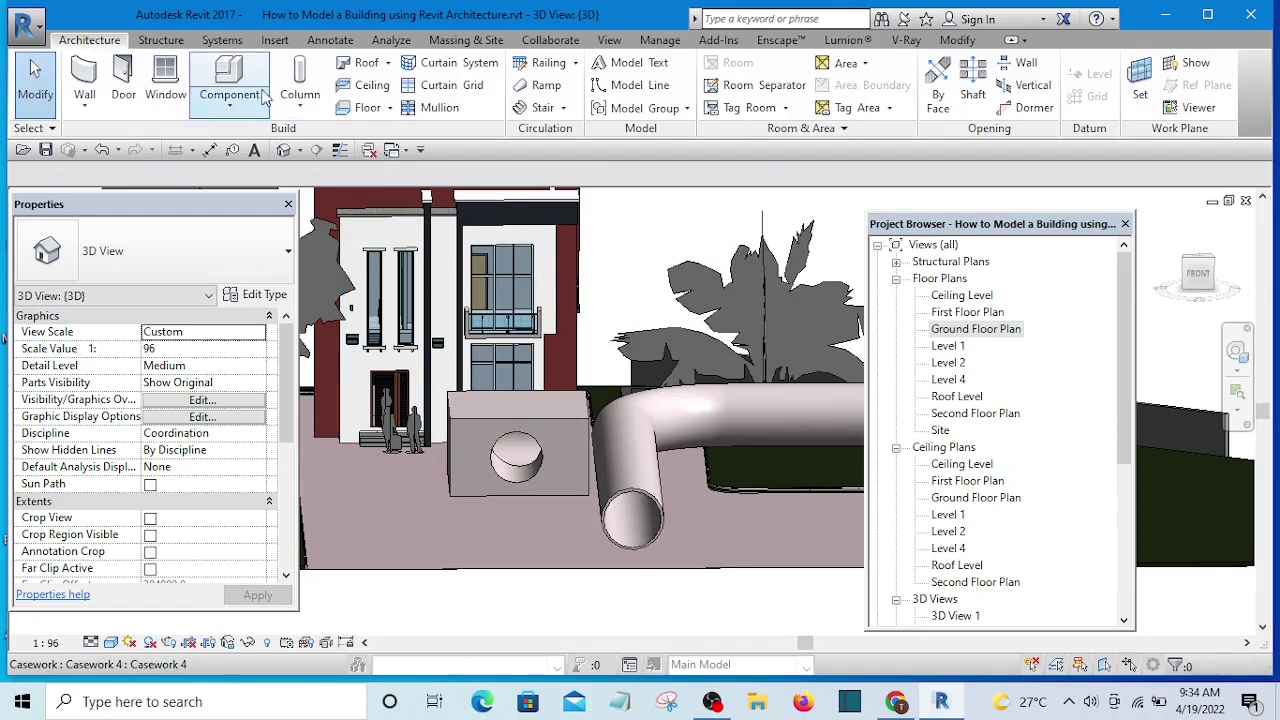
click(228, 110)
click(268, 180)
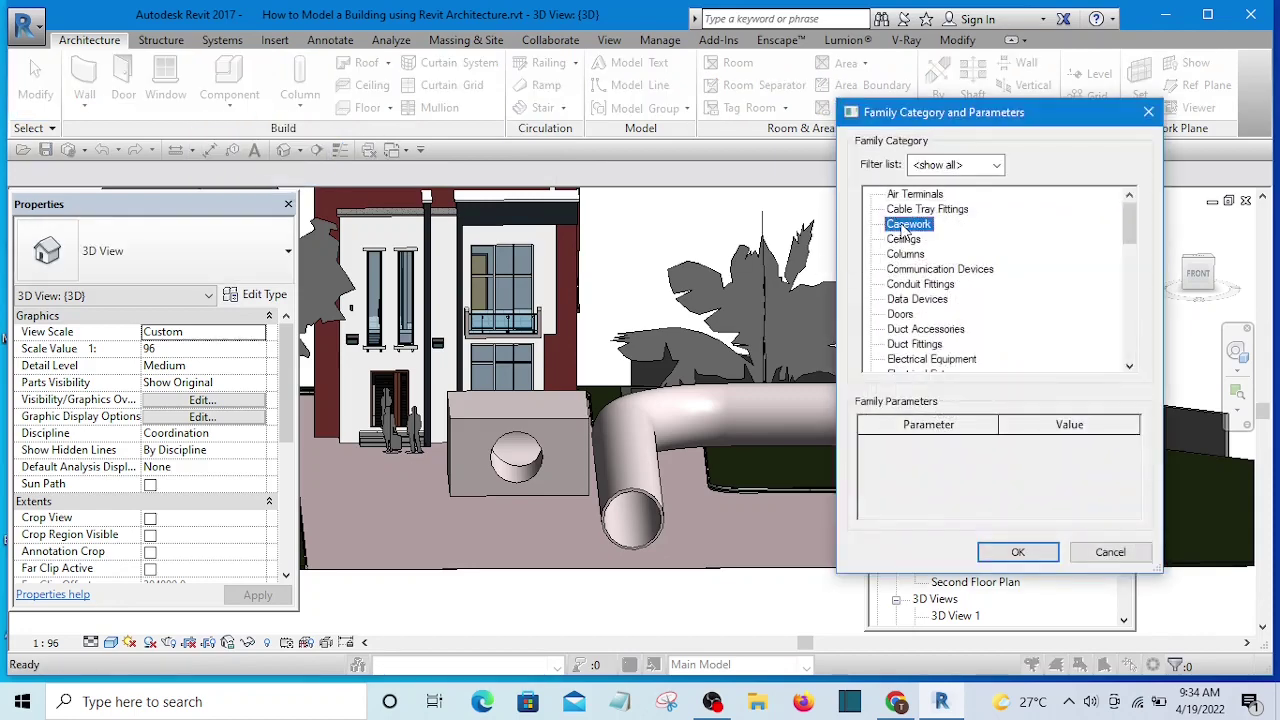
double_click(906, 225)
click(866, 340)
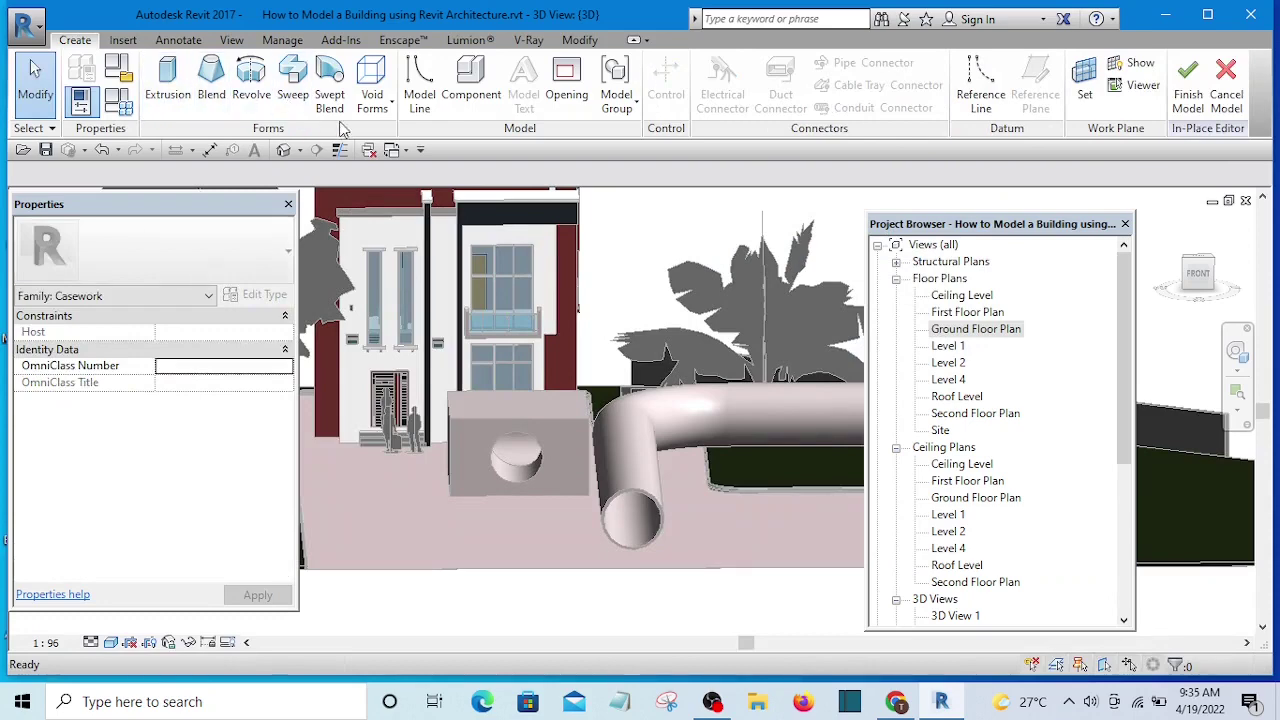
click(390, 106)
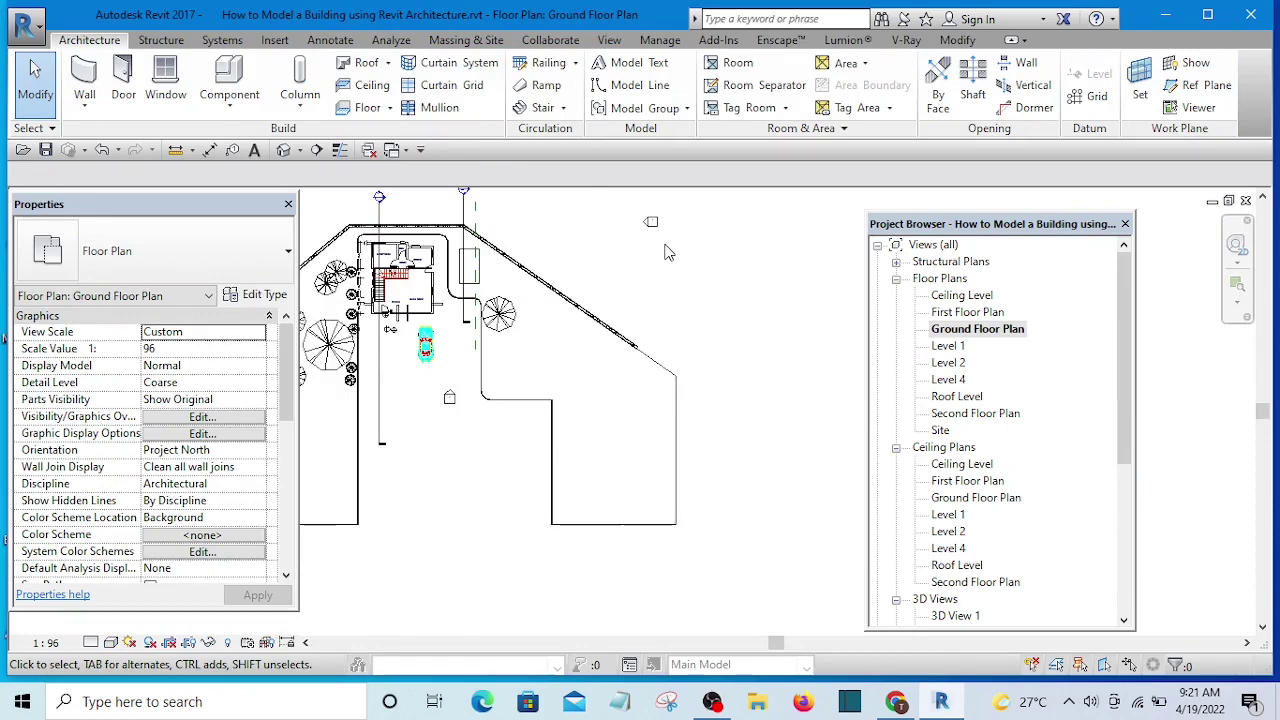
Start an in-place component in the Casework category on the Ground Floor Plan, named Casework 11.
click(229, 112)
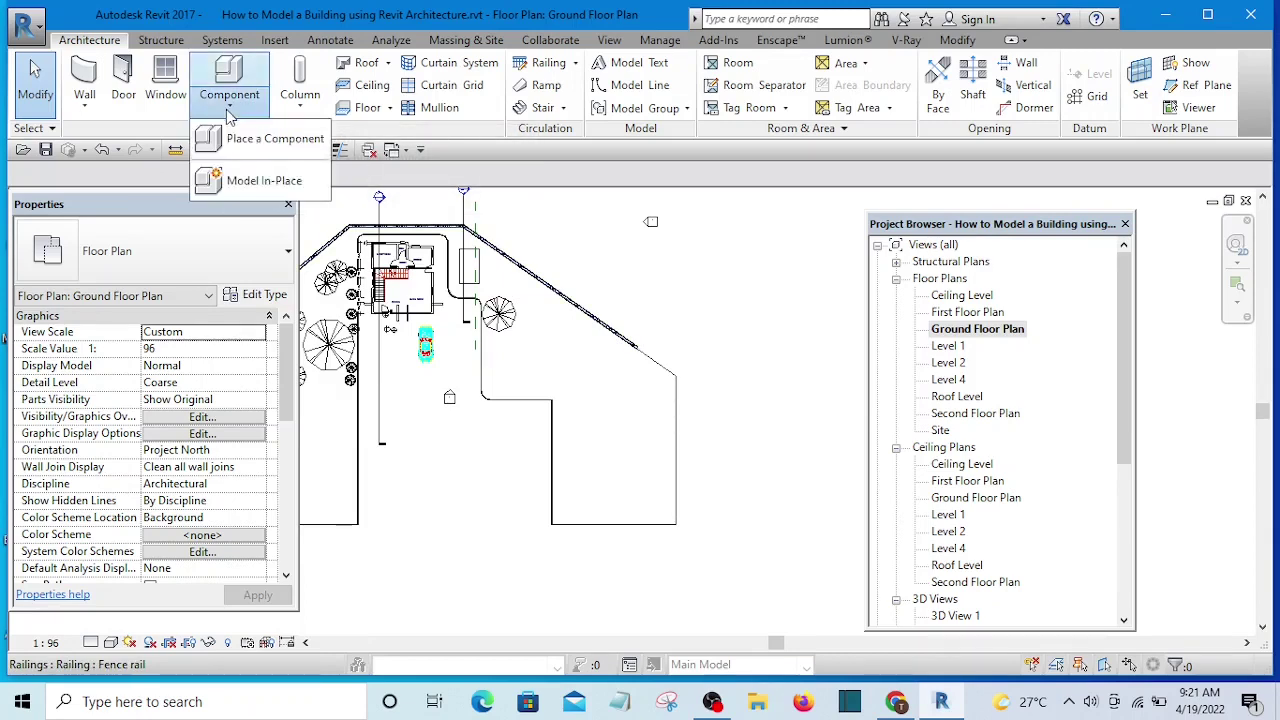
click(253, 184)
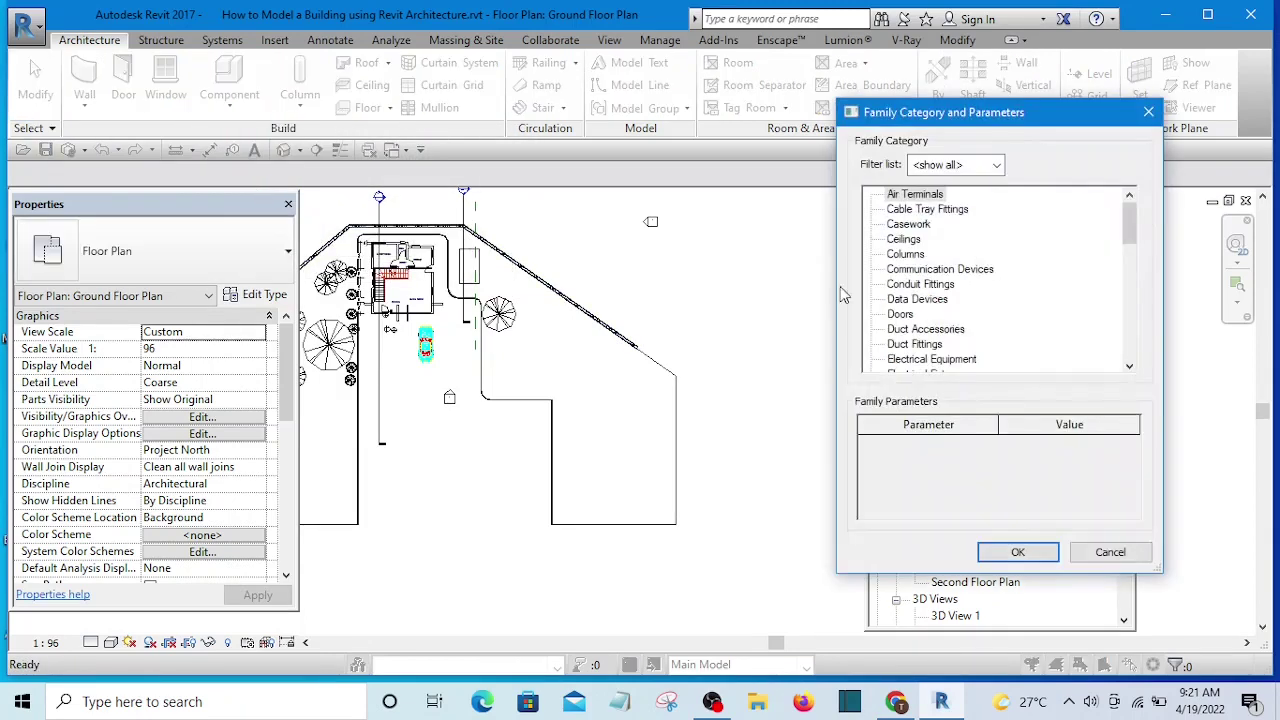
click(1016, 553)
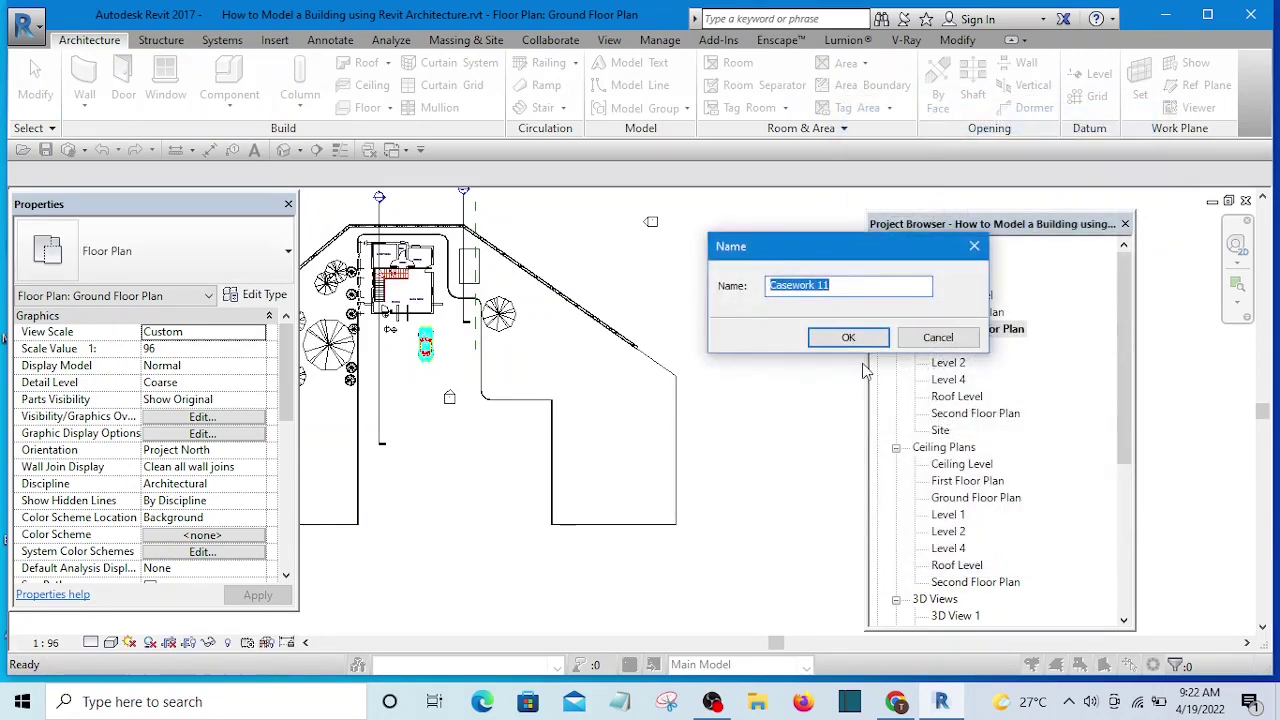
click(846, 340)
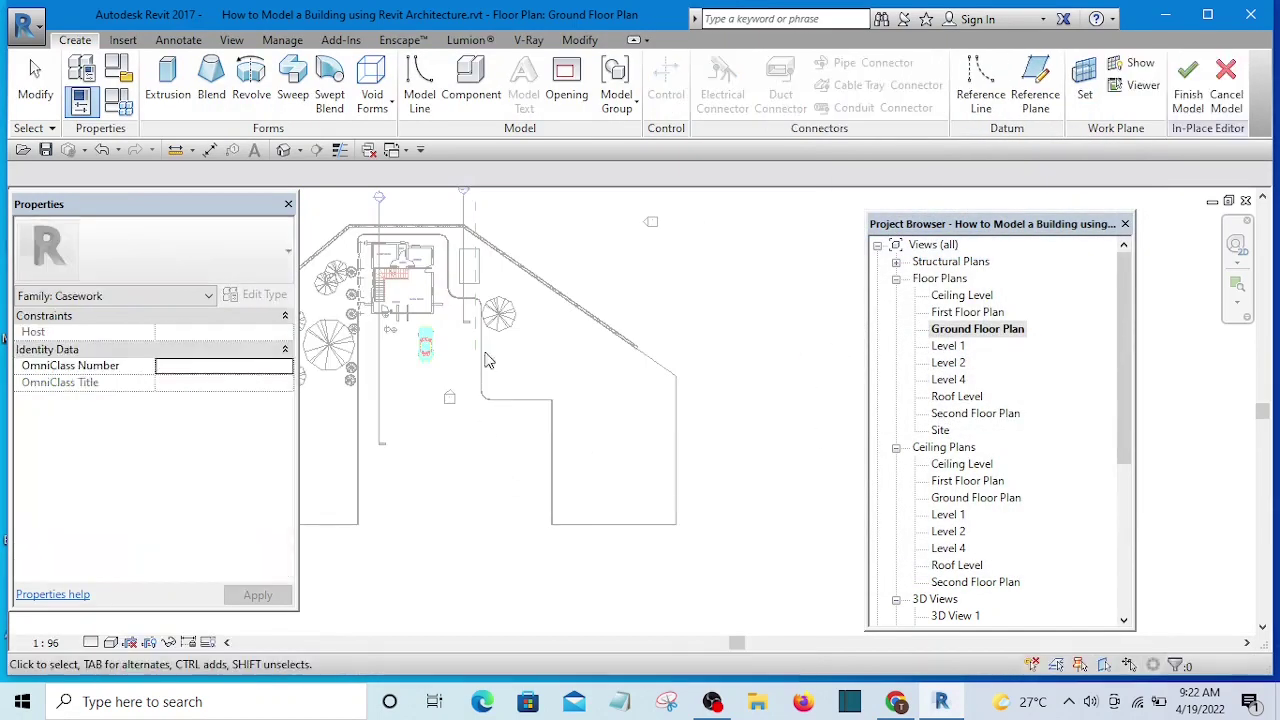
Start a solid extrusion and set its Extrusion End to 3000.
click(168, 80)
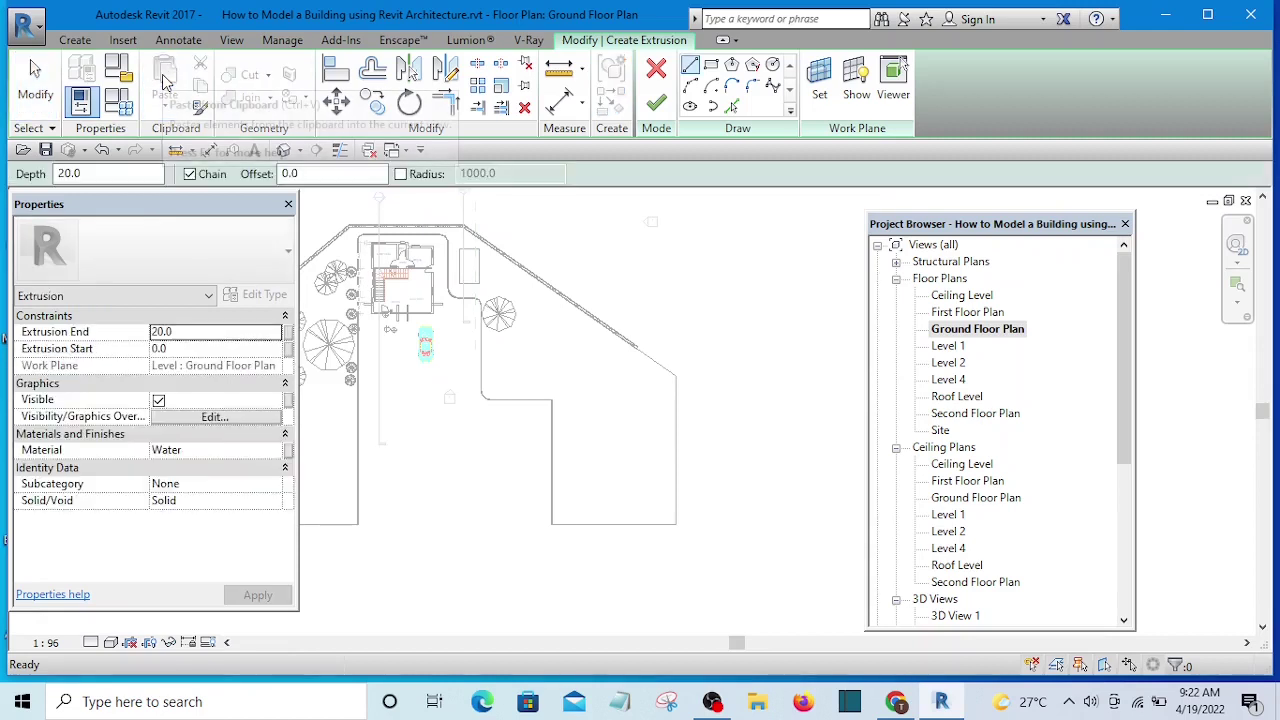
click(200, 334)
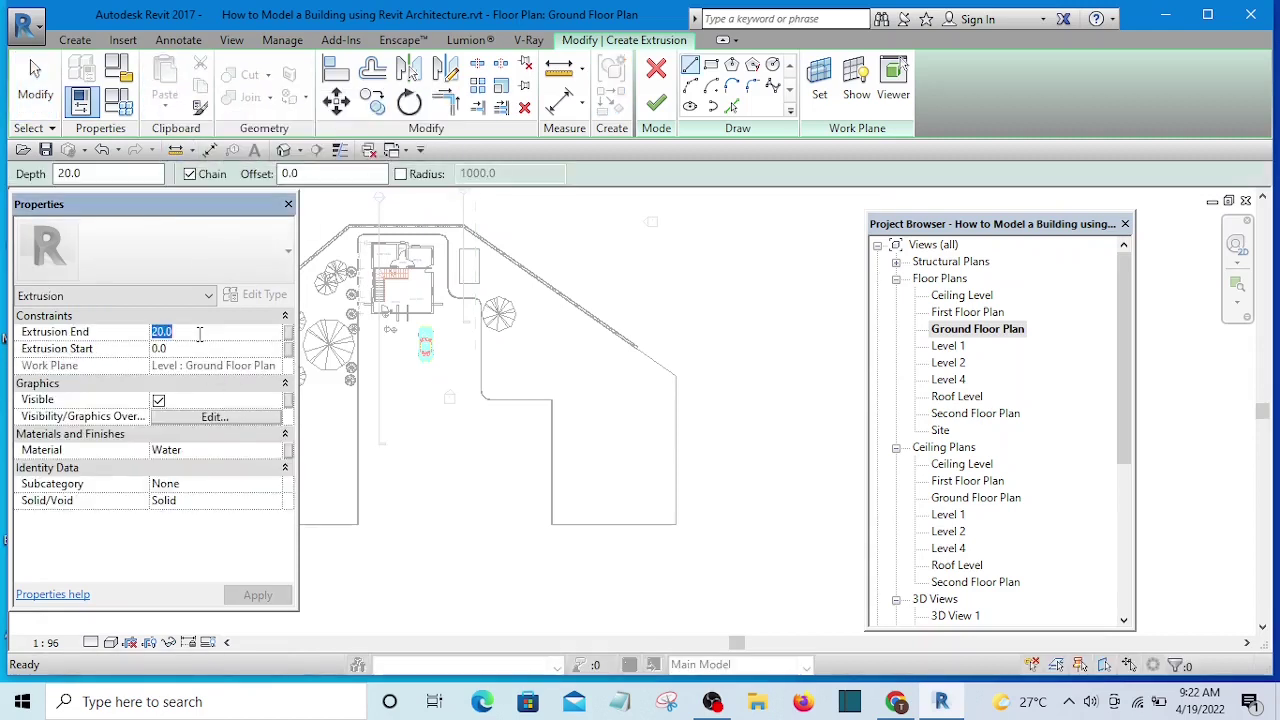
text(300)
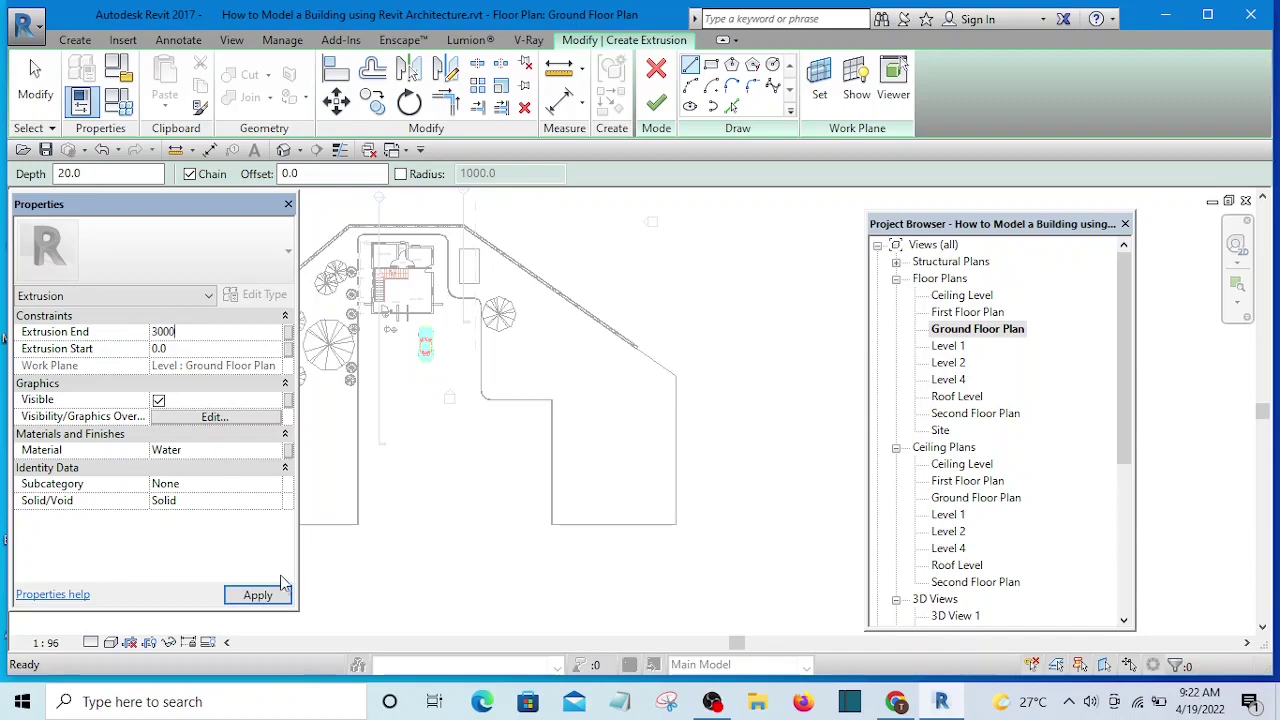
Assign the Balc Beam material to the extrusion.
click(277, 452)
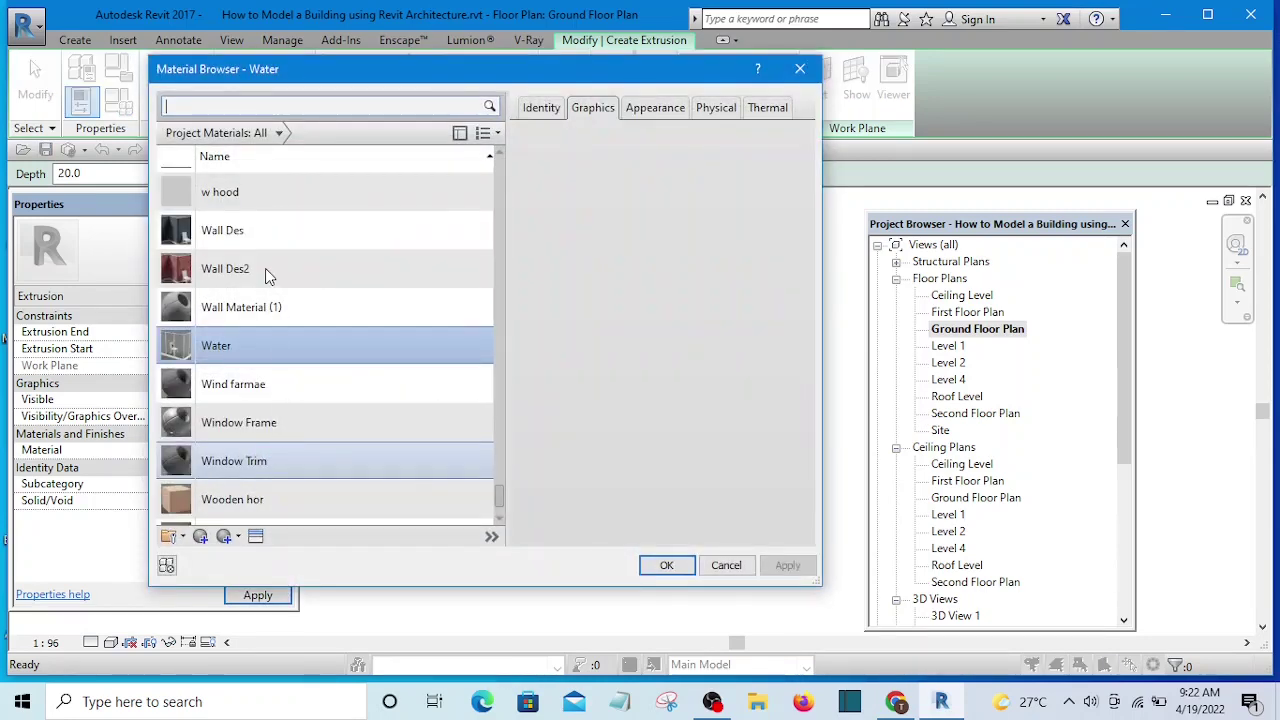
scroll(243, 288, up, 20)
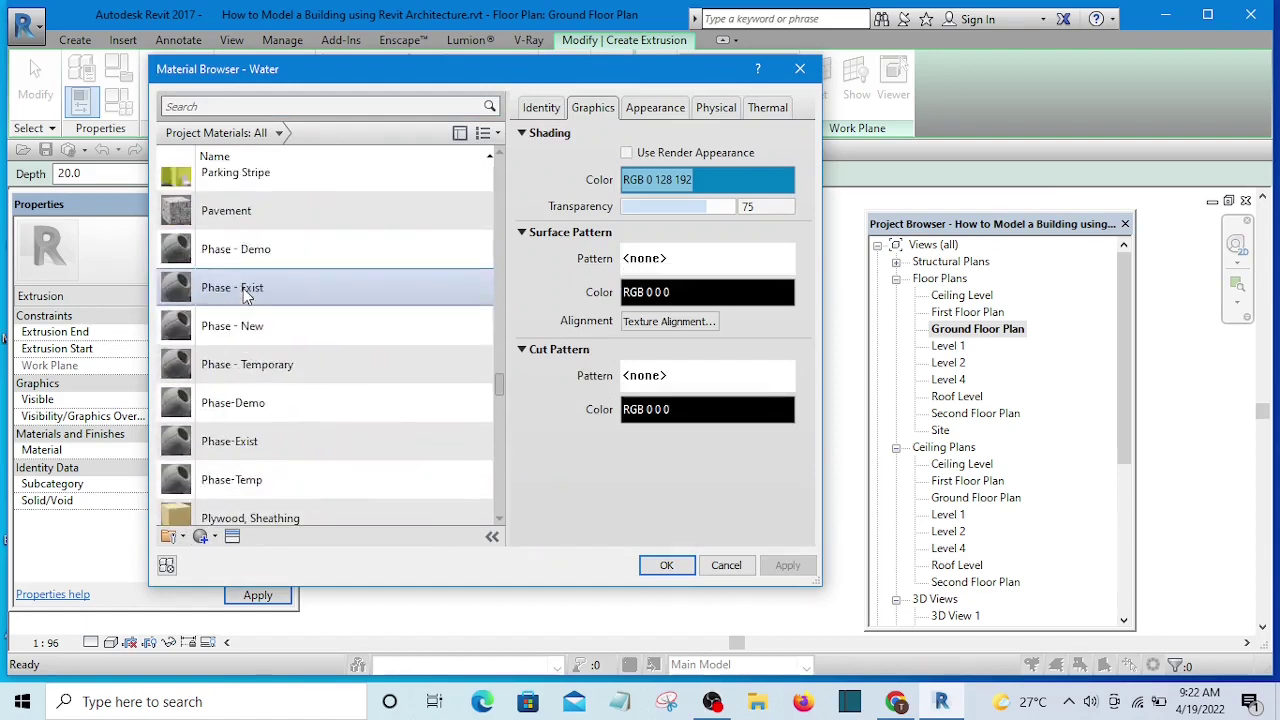
scroll(243, 288, up, 15)
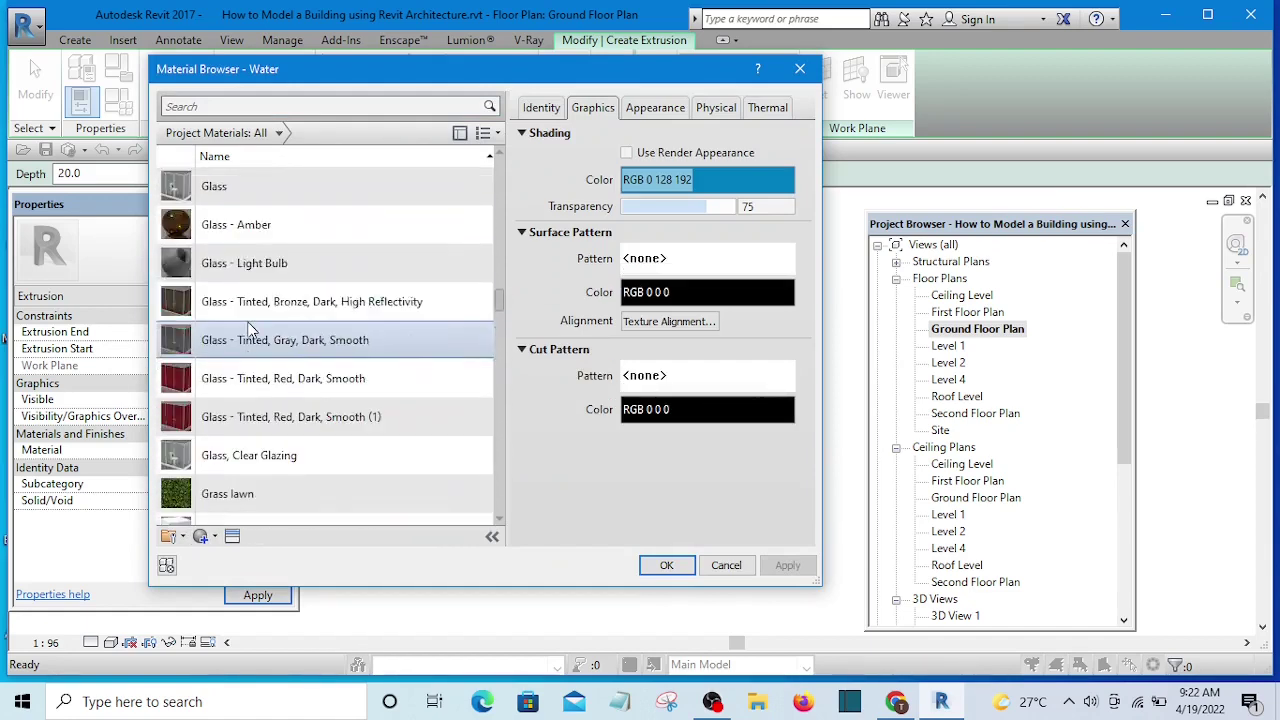
scroll(249, 330, up, 15)
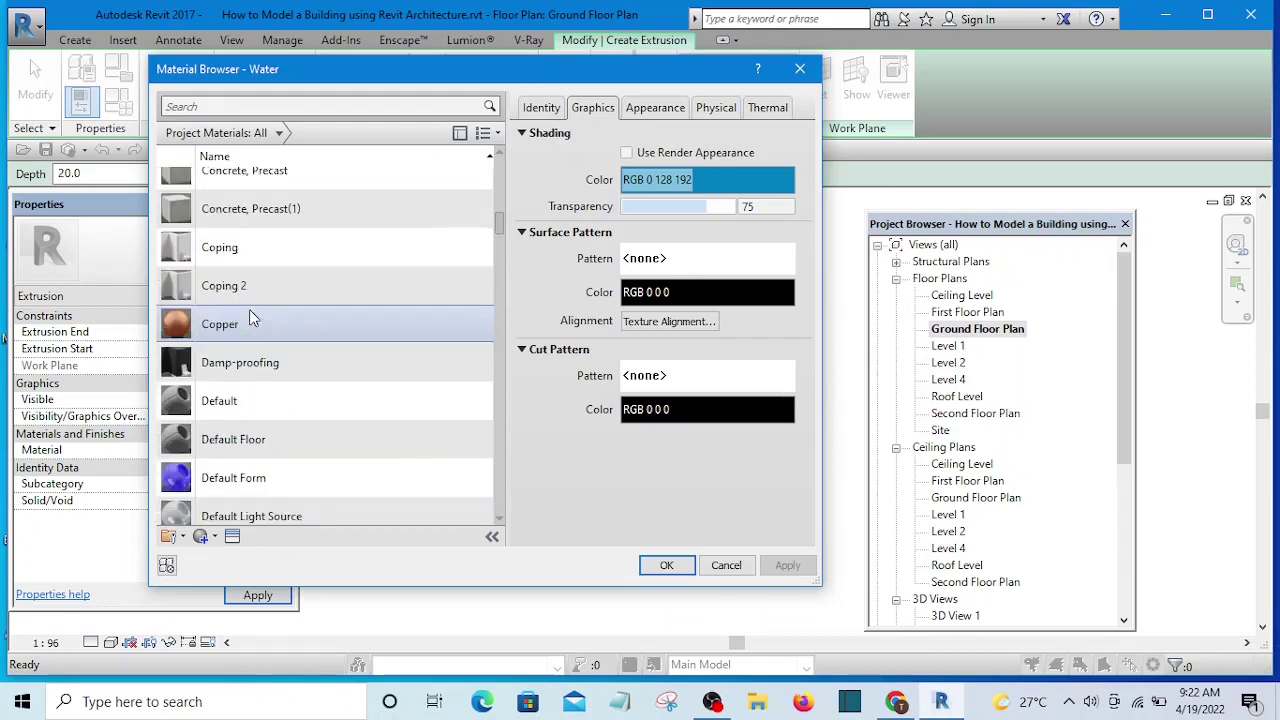
scroll(252, 317, up, 8)
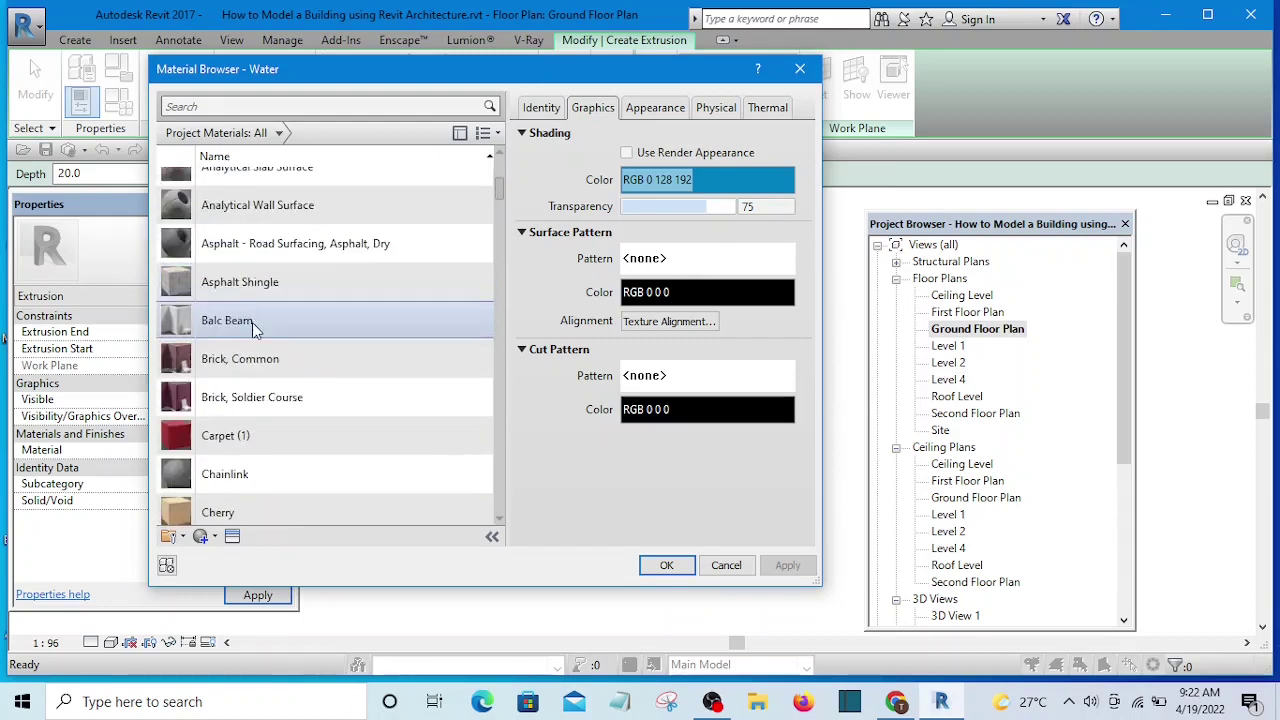
click(217, 321)
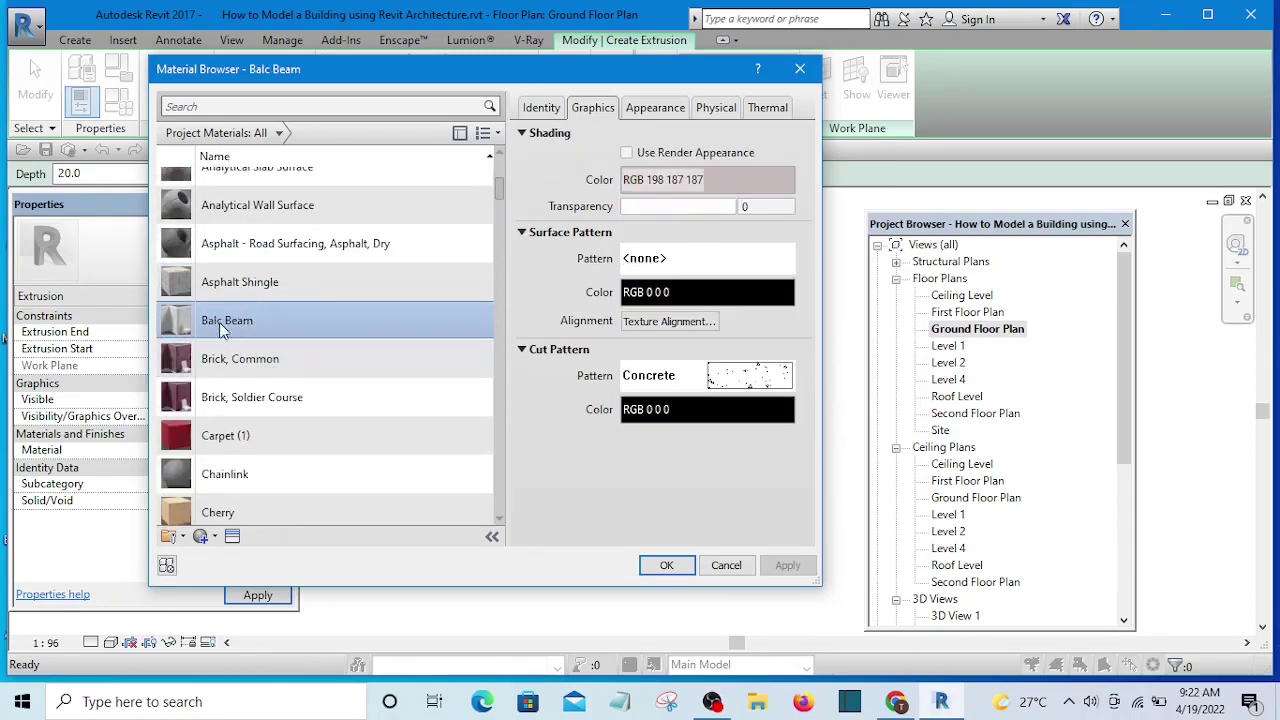
click(668, 565)
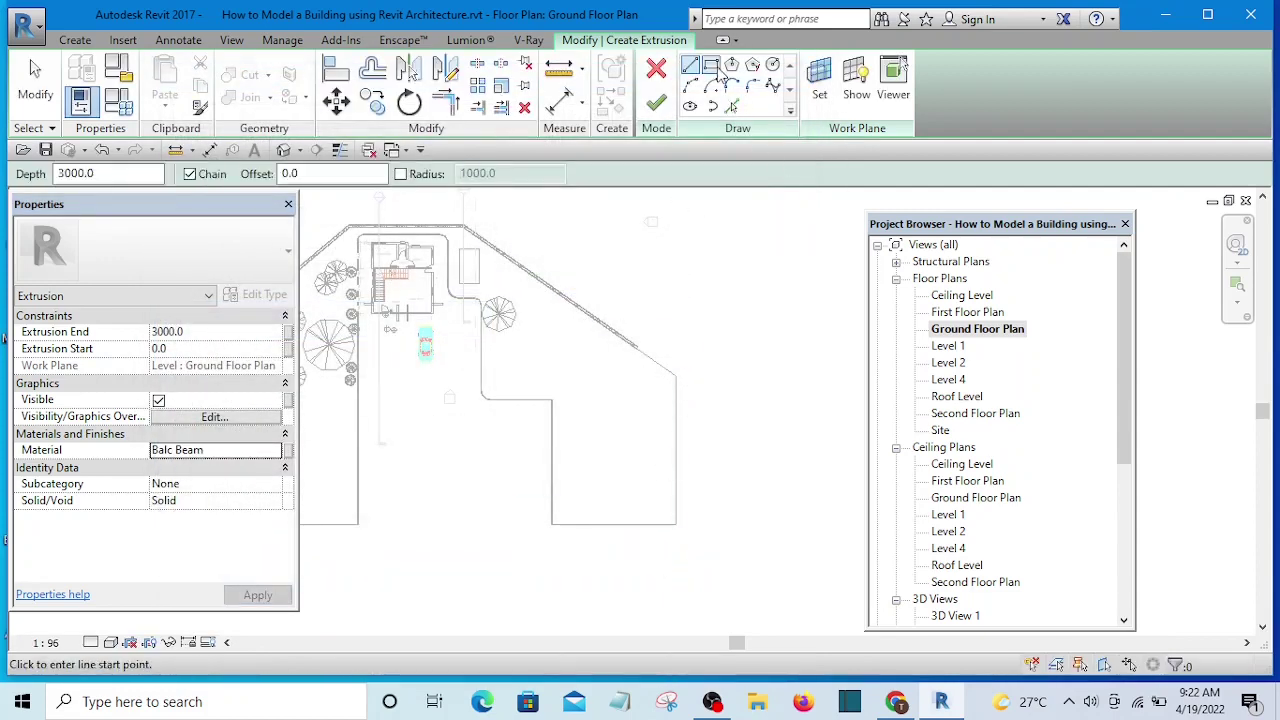
Sketch a rectangular profile about 5300 by 5900 mm in front of the car and finish the extrusion.
click(711, 65)
scroll(449, 415, up, 4)
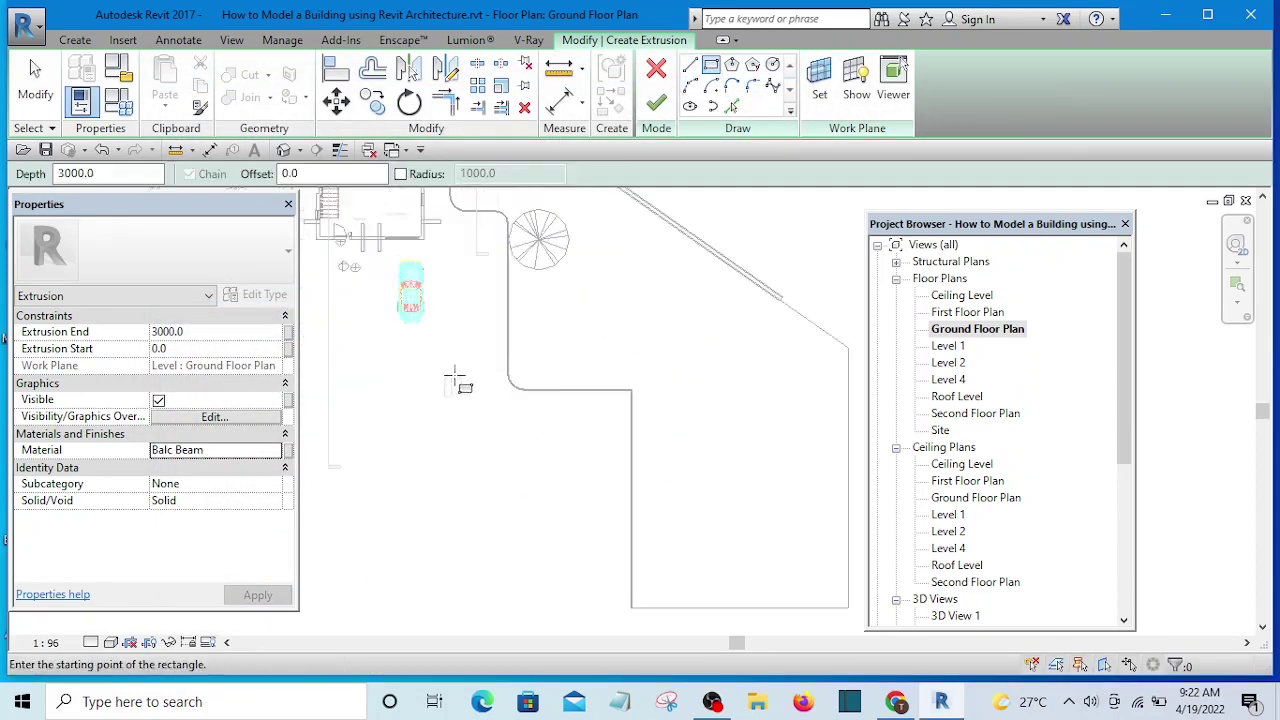
click(358, 353)
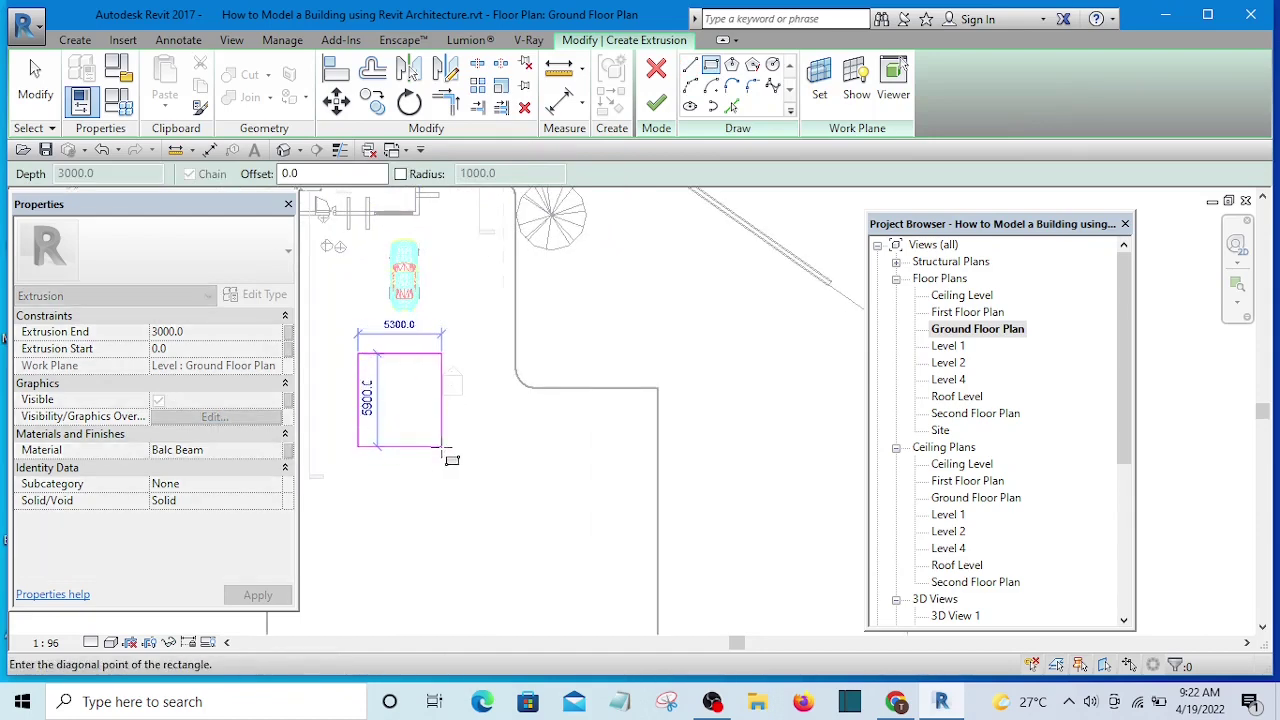
click(441, 446)
click(656, 103)
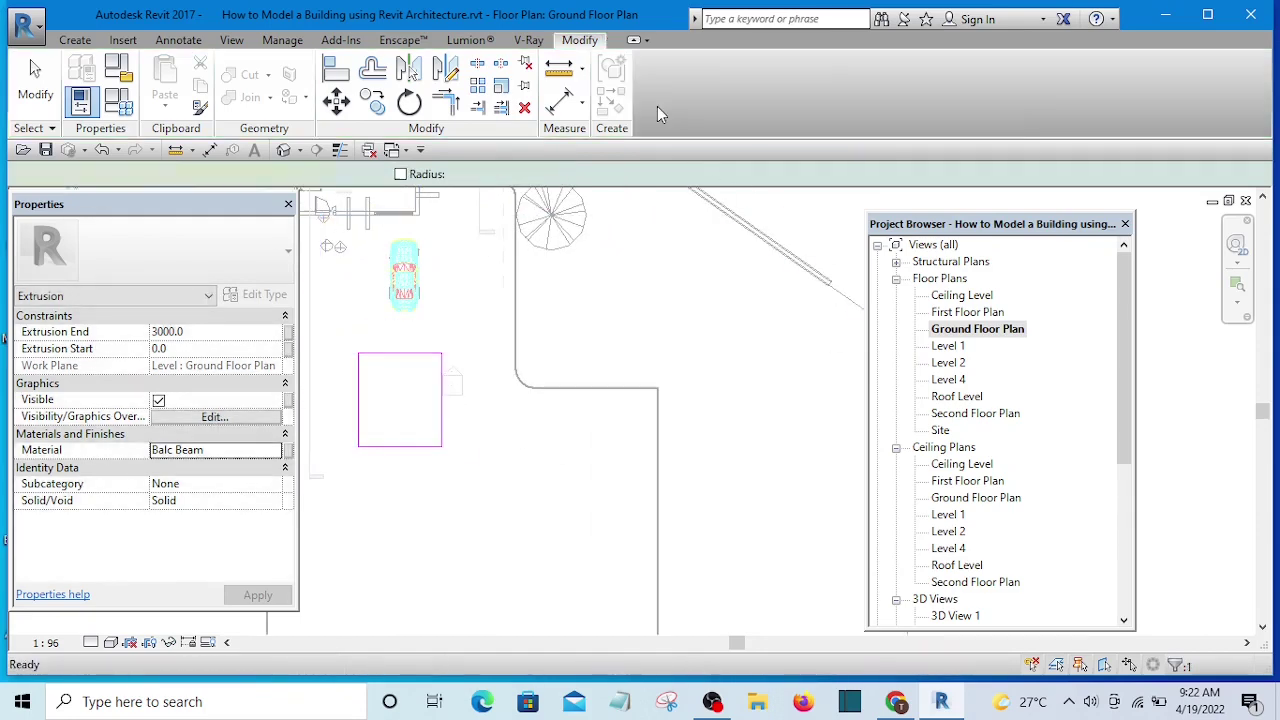
Examine the extruded box in the 3D view and in the Ground Floor Plan.
click(285, 150)
scroll(444, 423, down, 5)
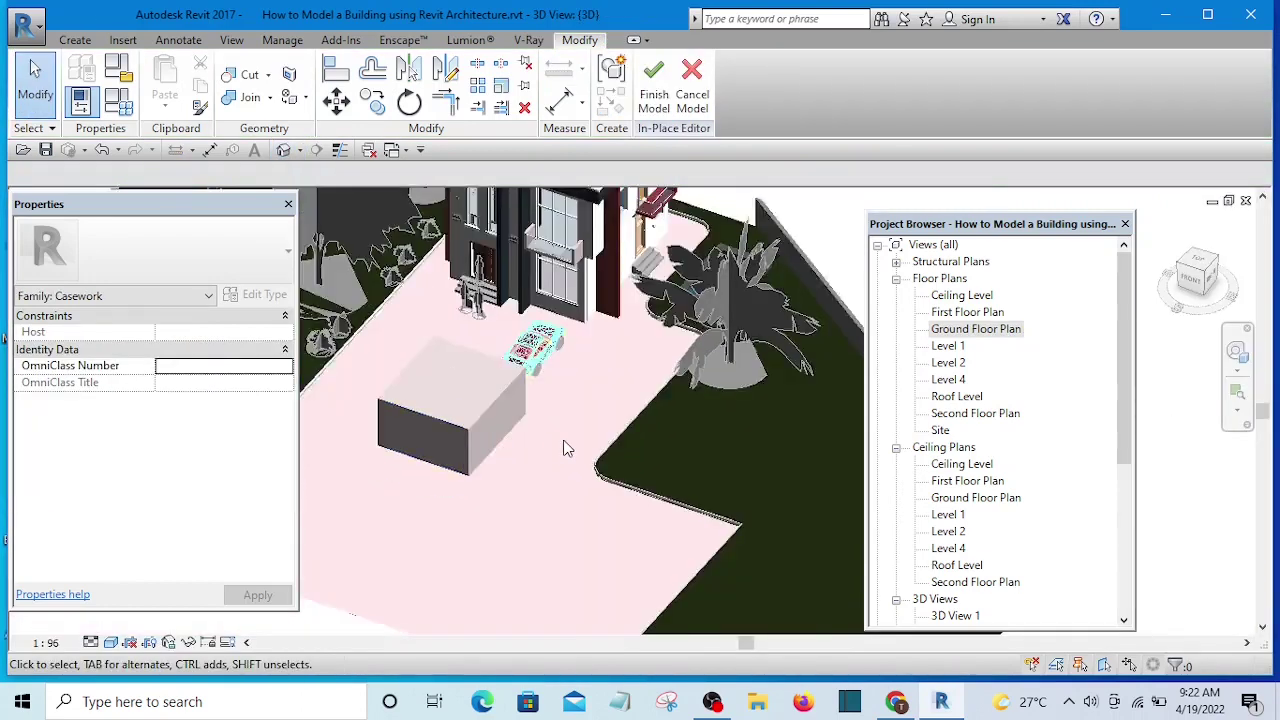
shift+middle_drag(520, 495, 674, 303)
scroll(596, 412, up, 5)
shift+middle_drag(576, 432, 608, 456)
double_click(962, 332)
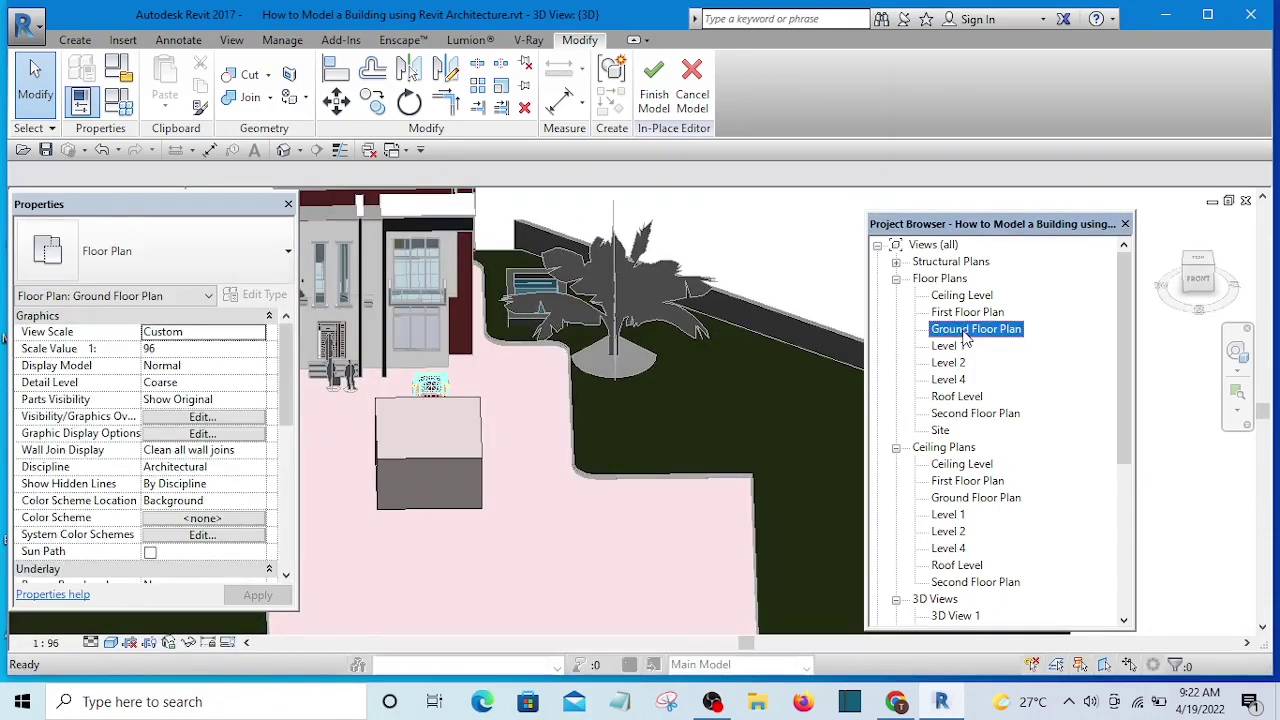
scroll(510, 465, up, 4)
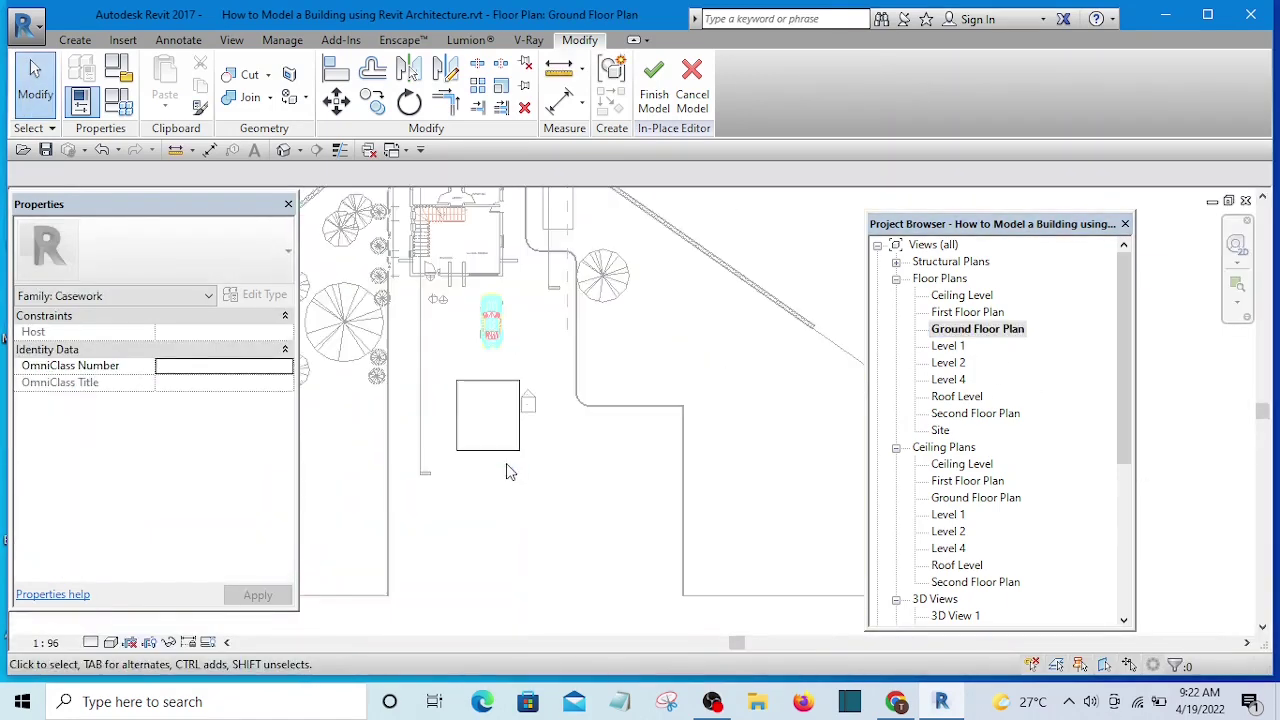
click(482, 407)
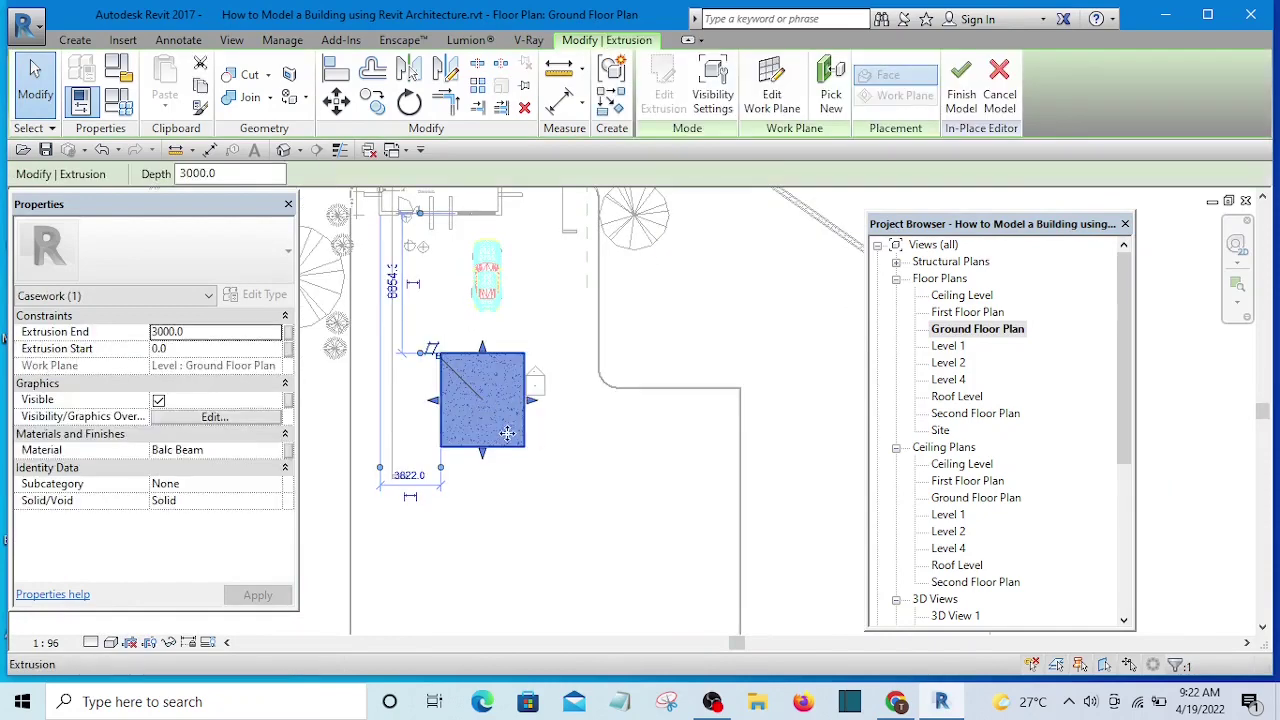
scroll(495, 410, down, 3)
click(729, 274)
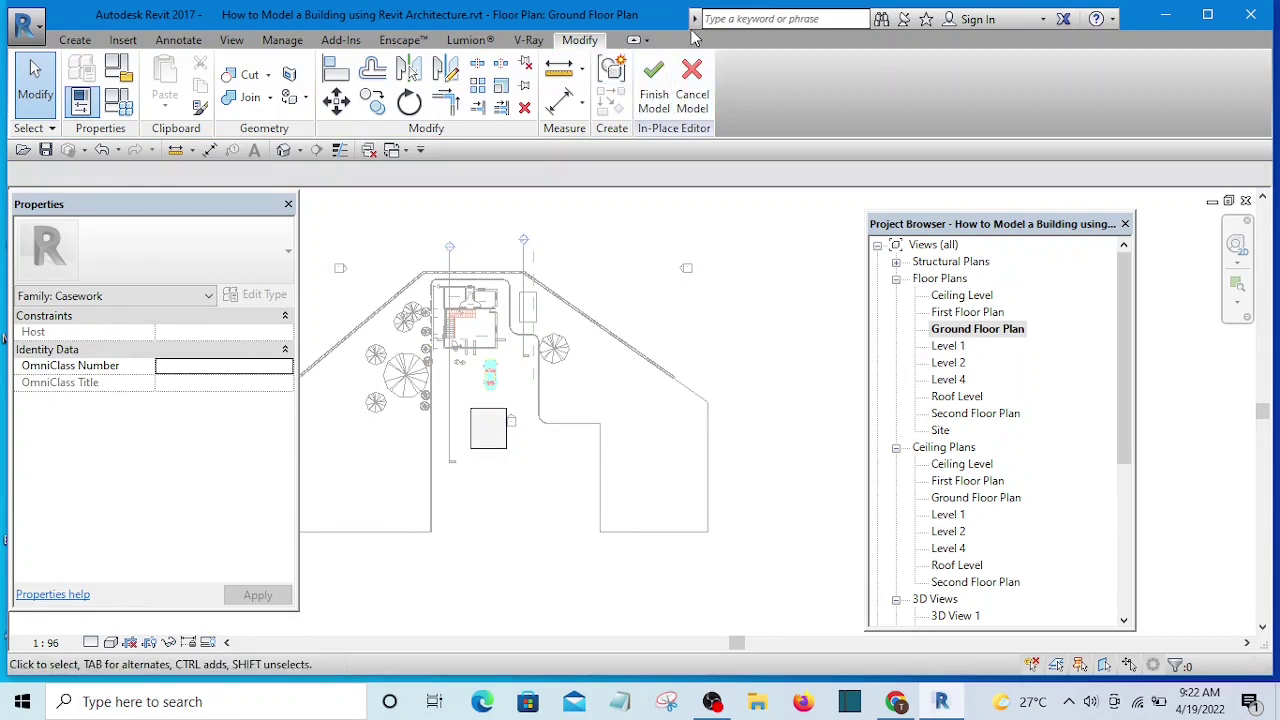
Start a void sweep and sketch its path as a straight vertical line across the box, from upper to lower edge in plan.
click(76, 40)
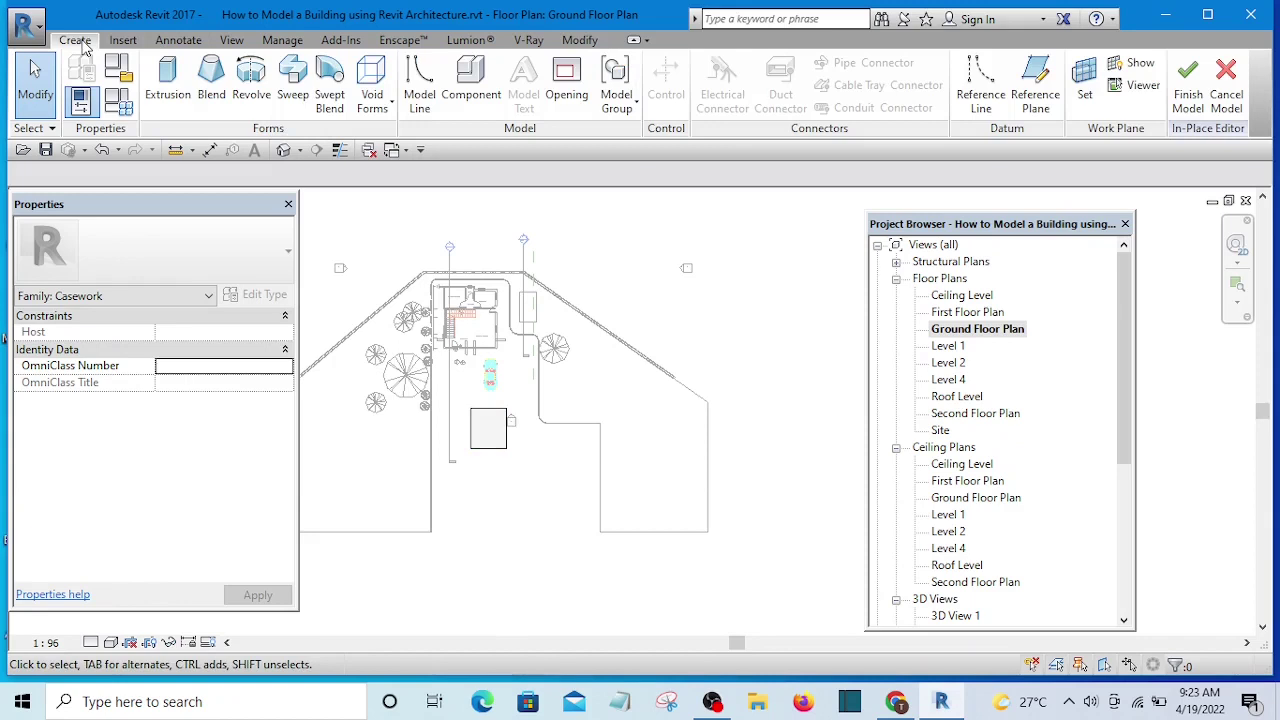
click(380, 100)
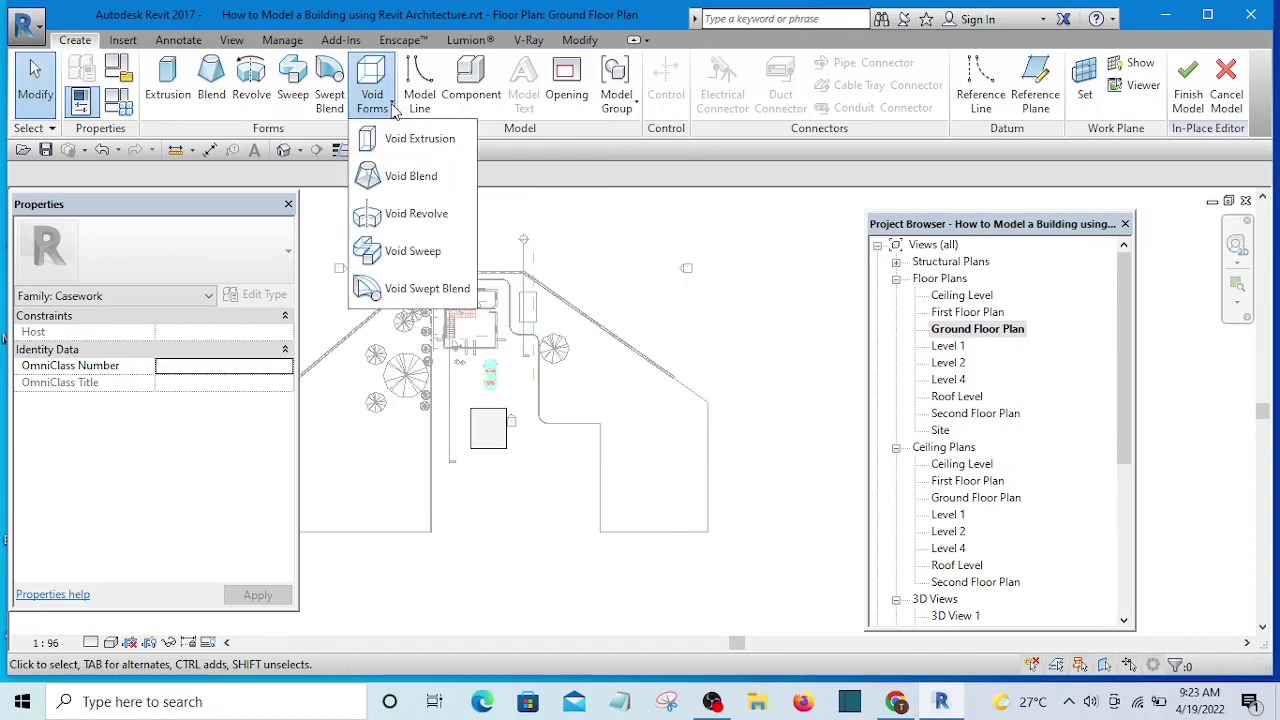
click(405, 252)
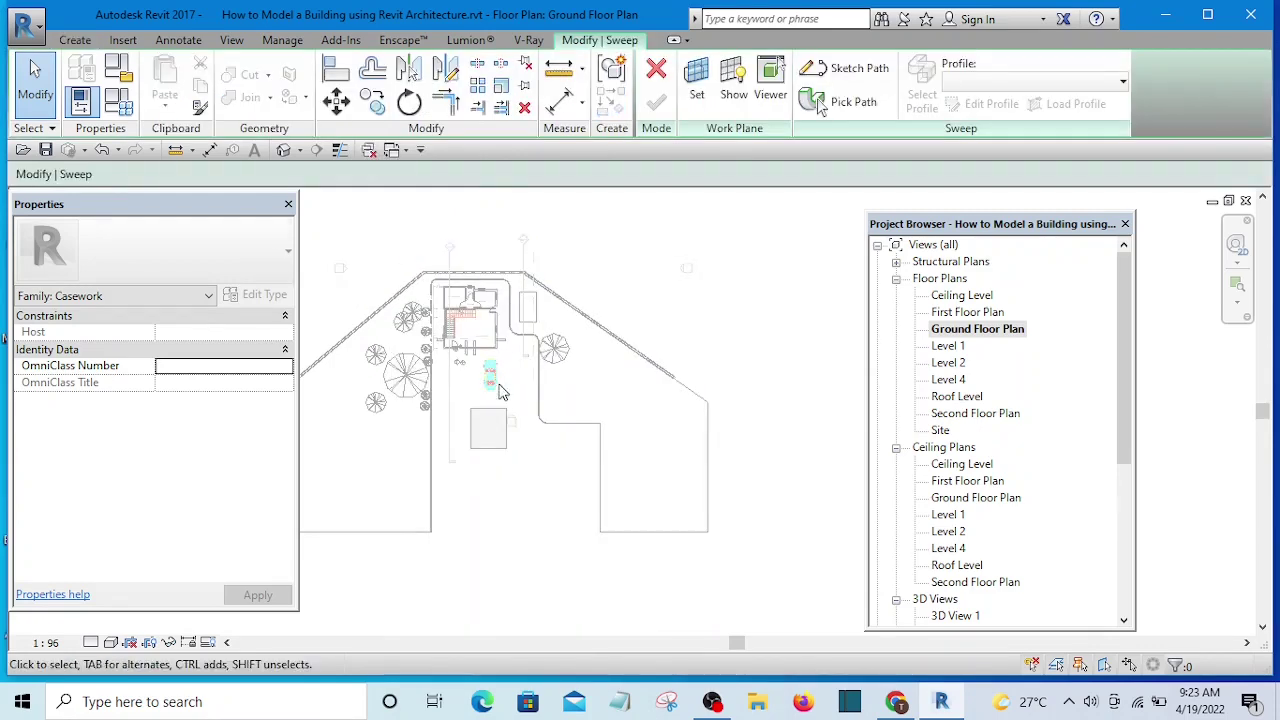
scroll(505, 420, up, 2)
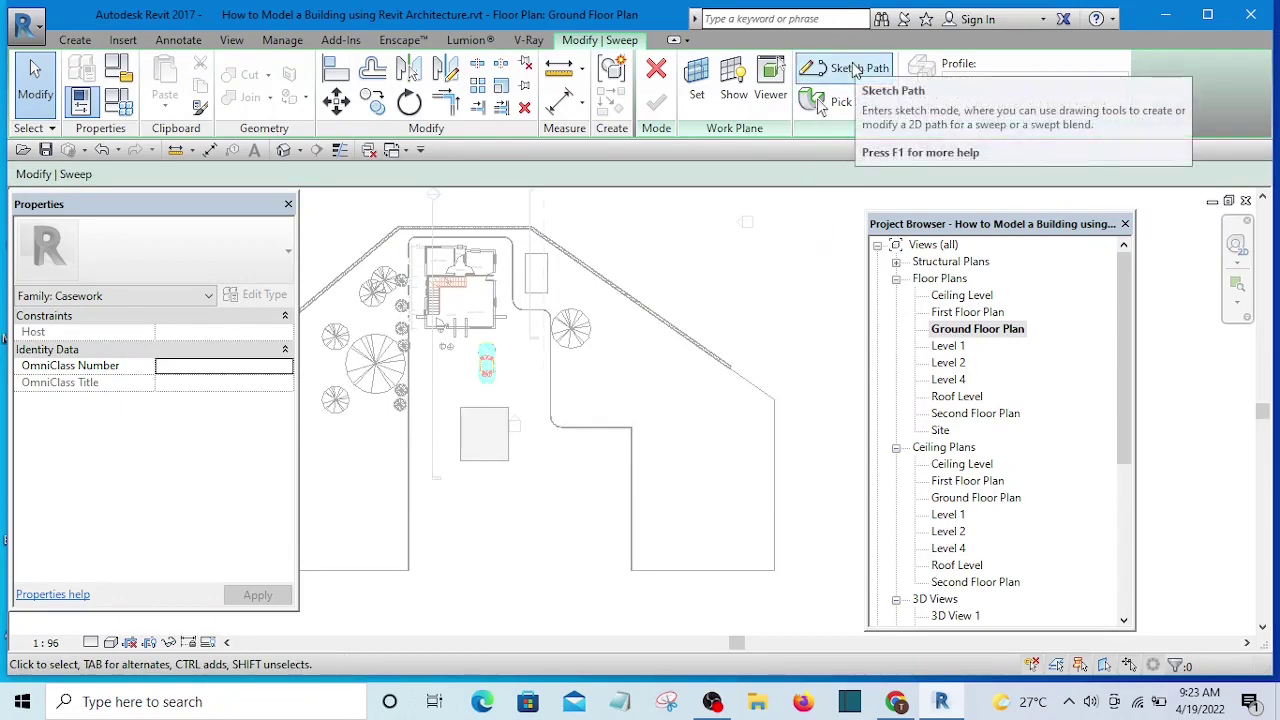
click(855, 70)
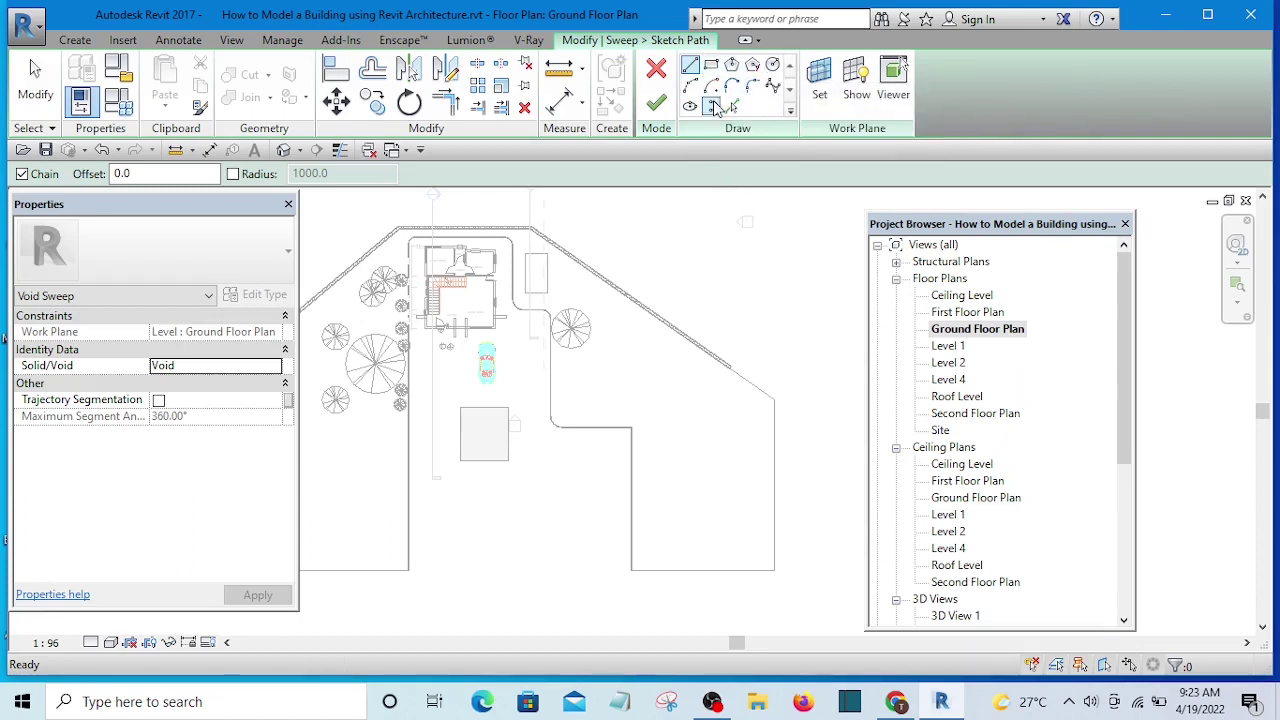
scroll(474, 454, up, 5)
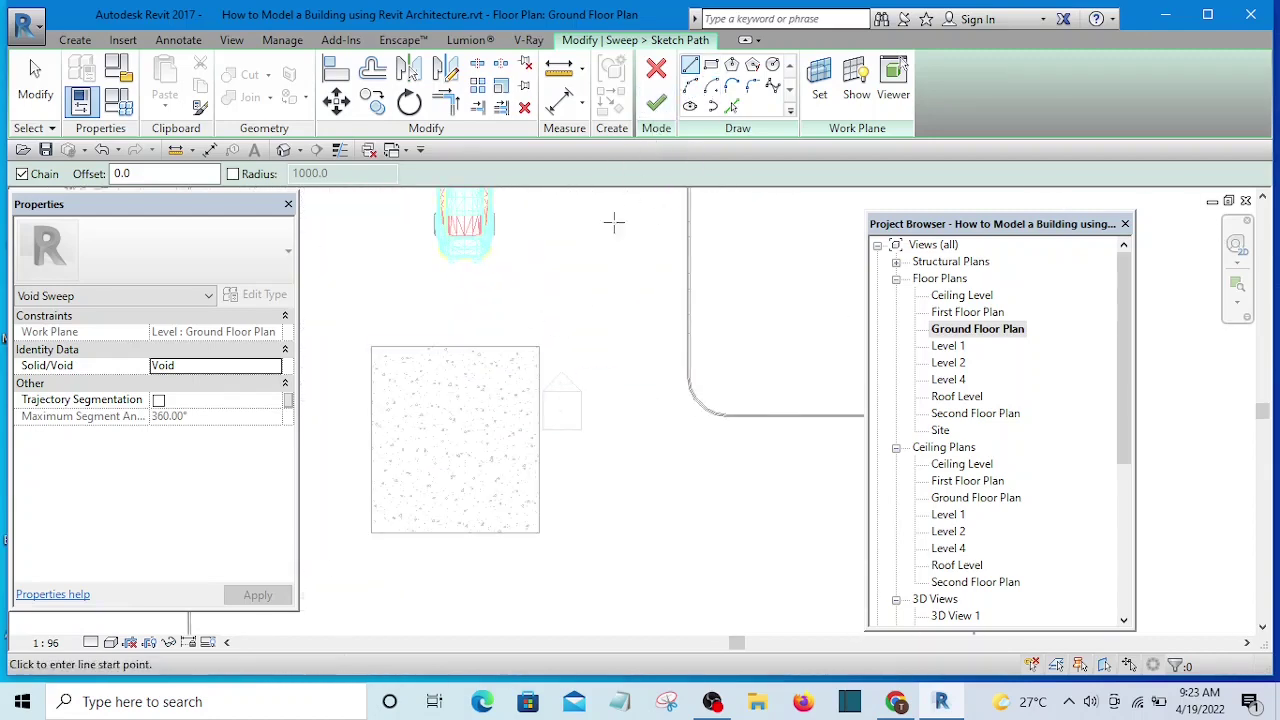
click(515, 345)
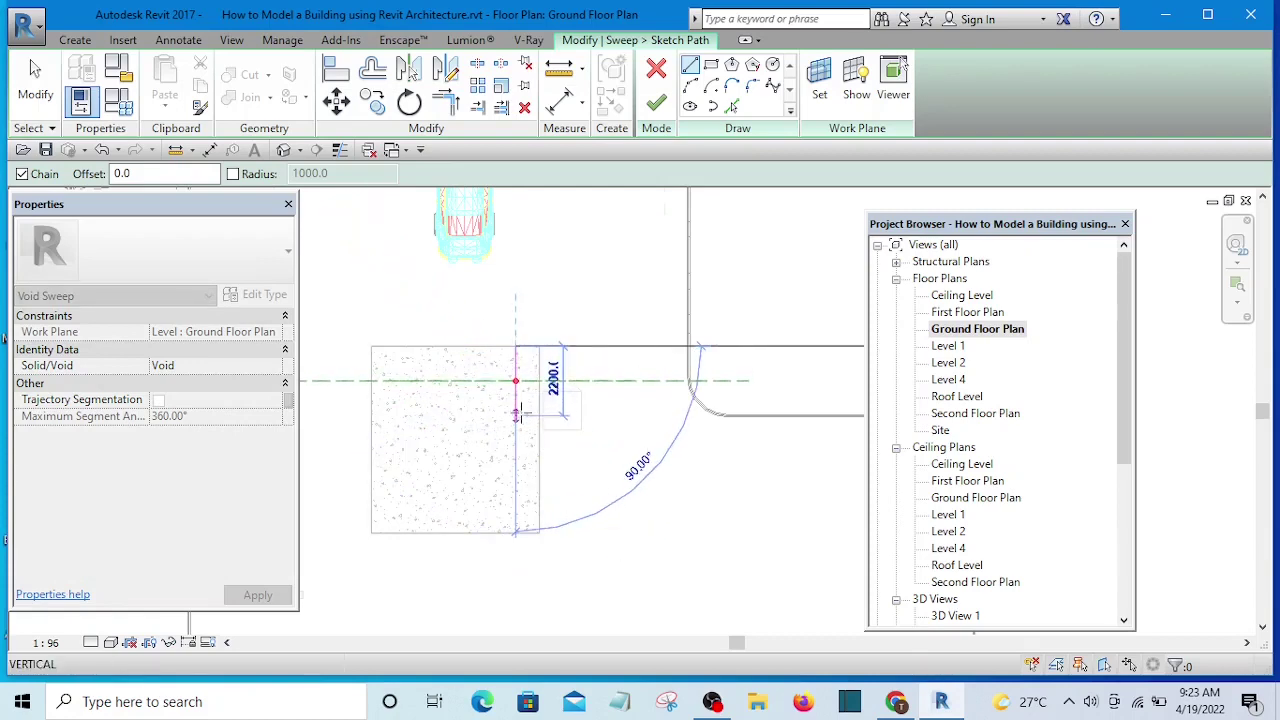
click(517, 390)
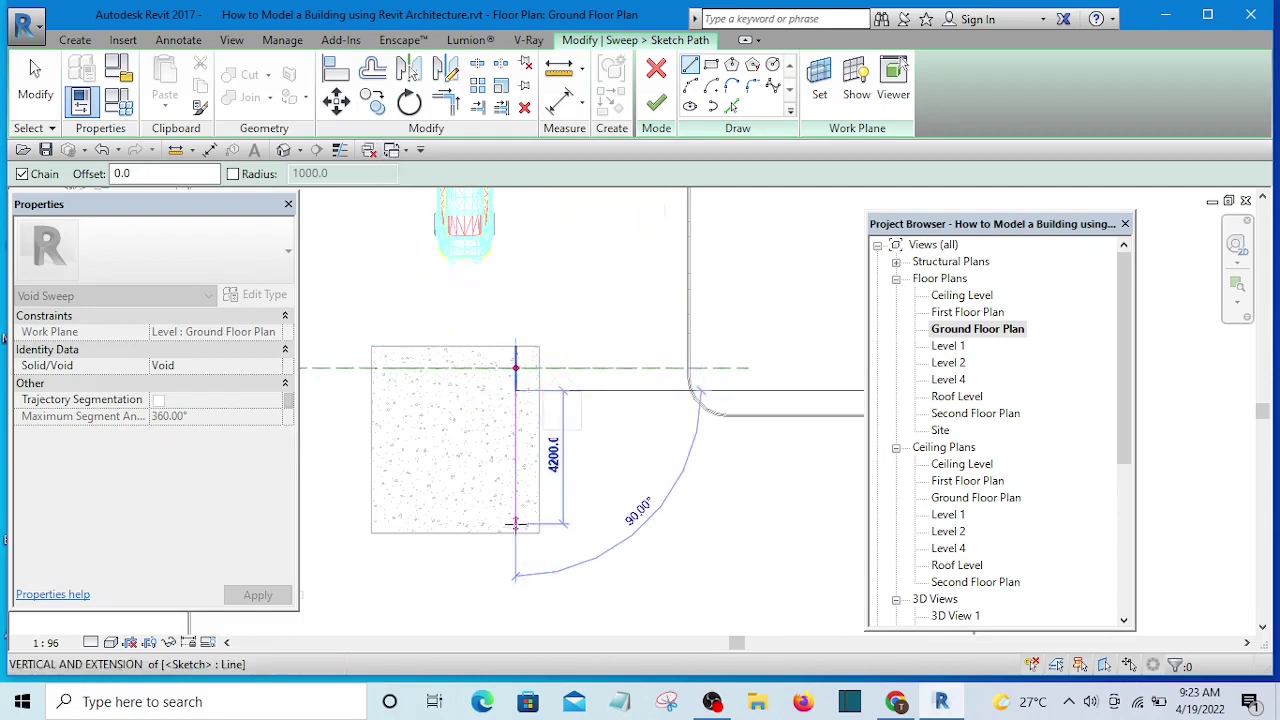
right_click(567, 382)
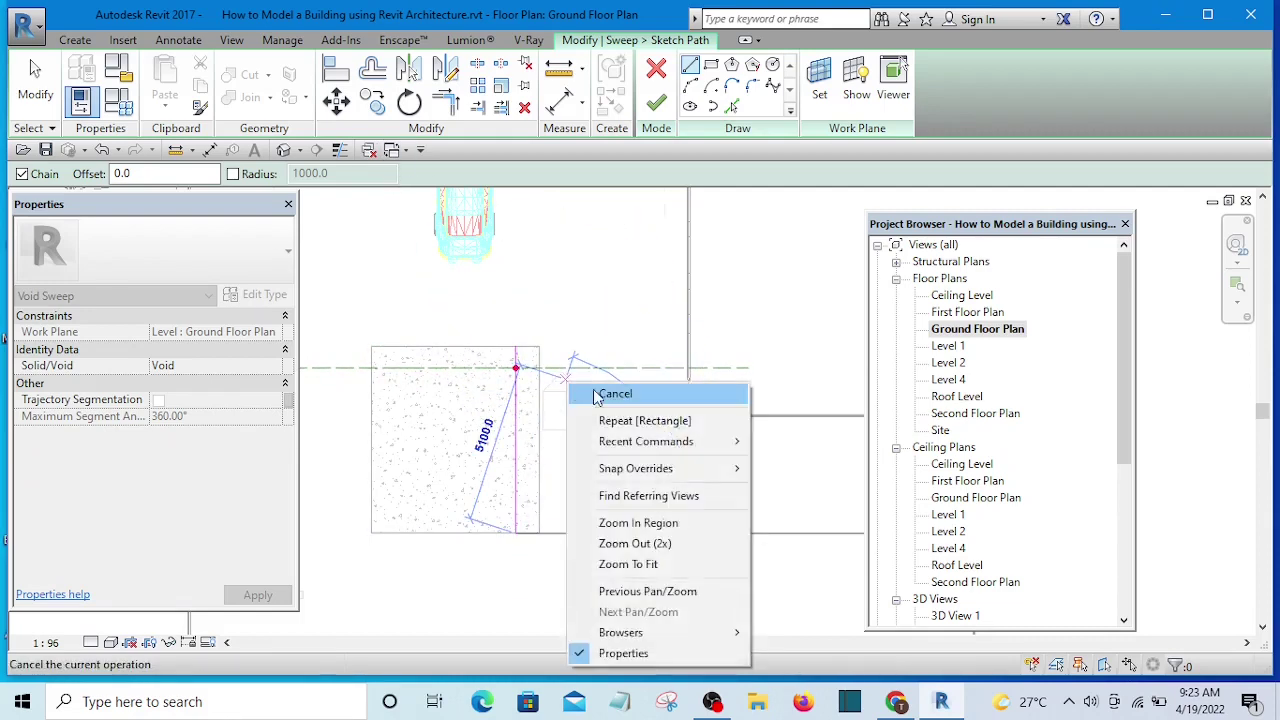
click(608, 394)
right_click(591, 257)
click(634, 271)
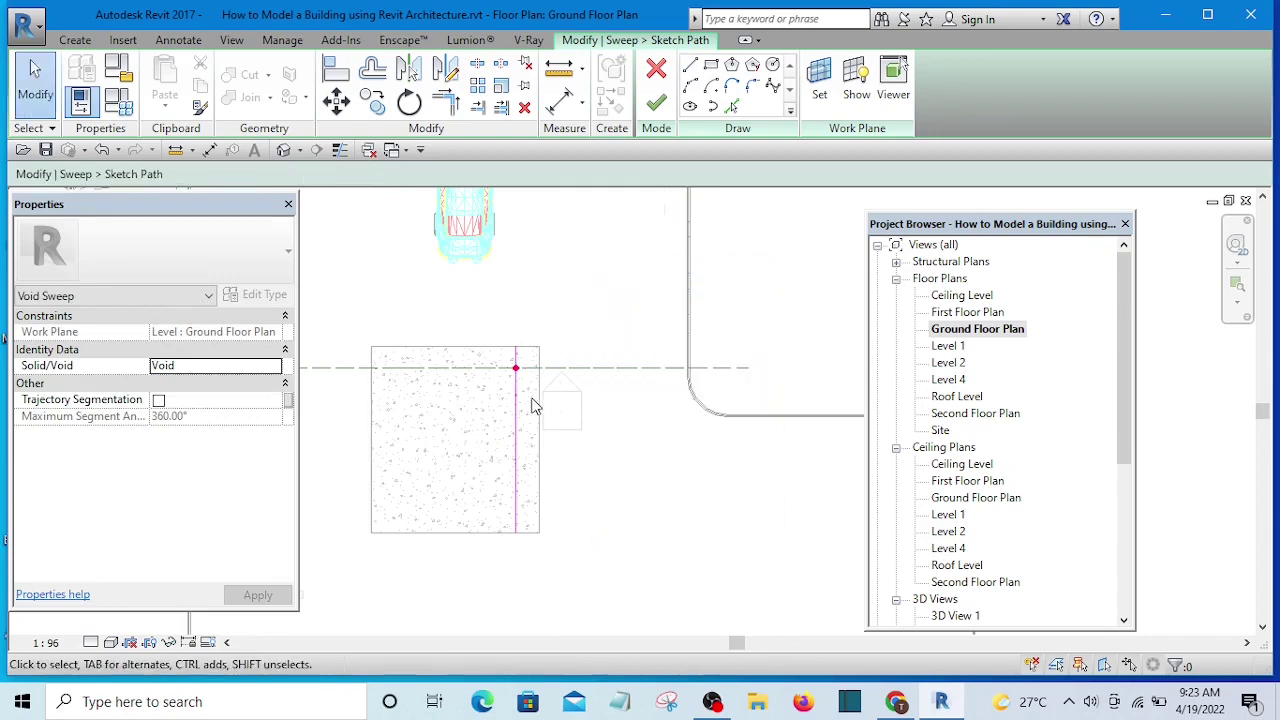
Move the whole sweep path to the middle of the box and finish the path sketch.
click(515, 471)
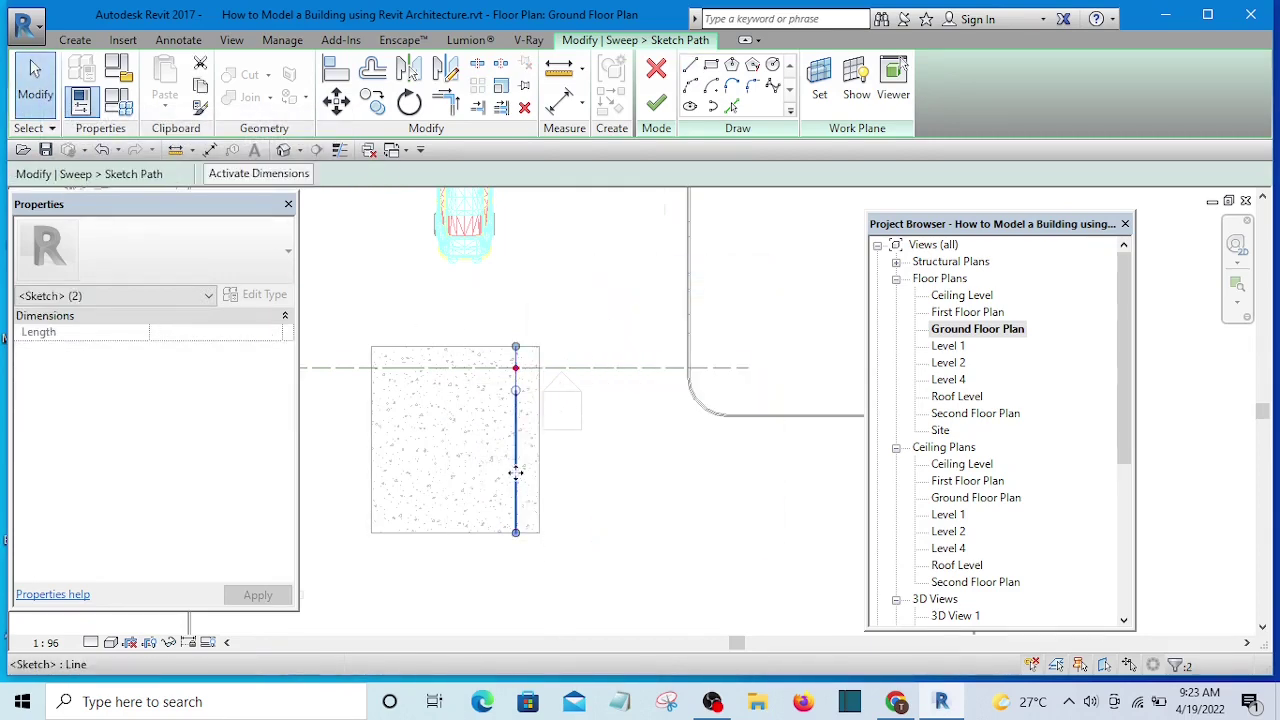
drag(515, 471, 451, 470)
click(586, 309)
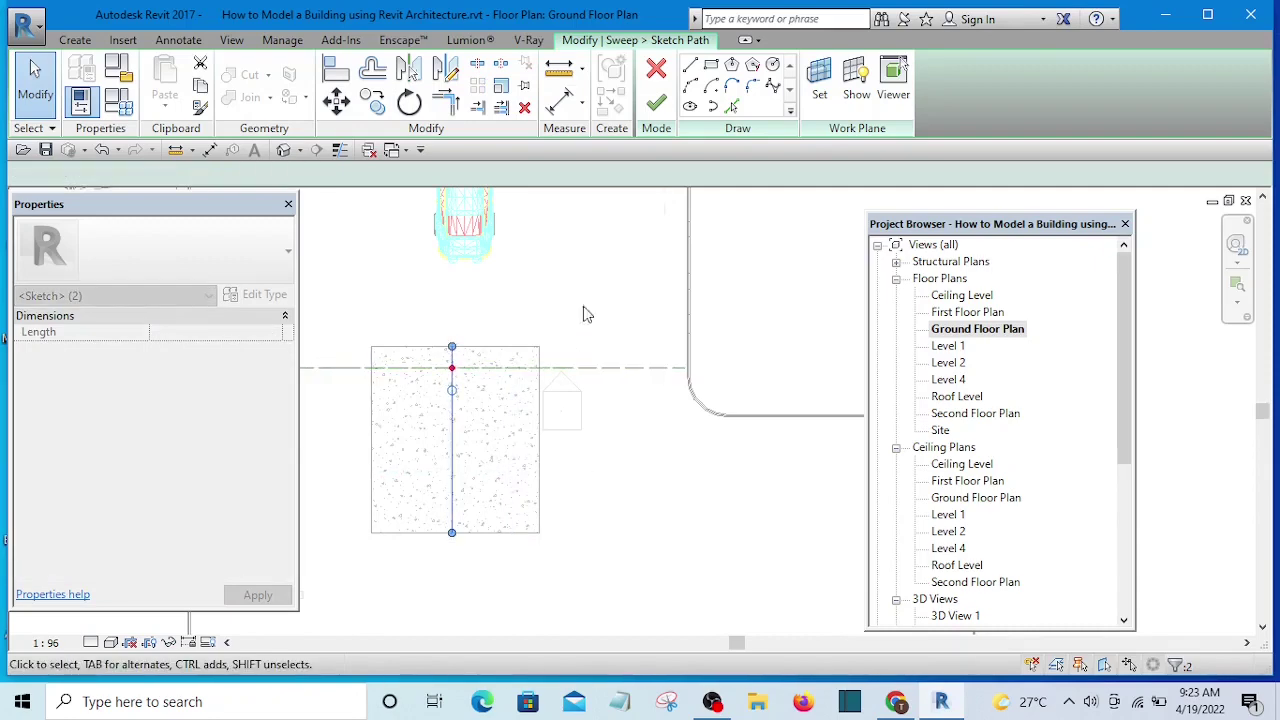
scroll(457, 374, up, 3)
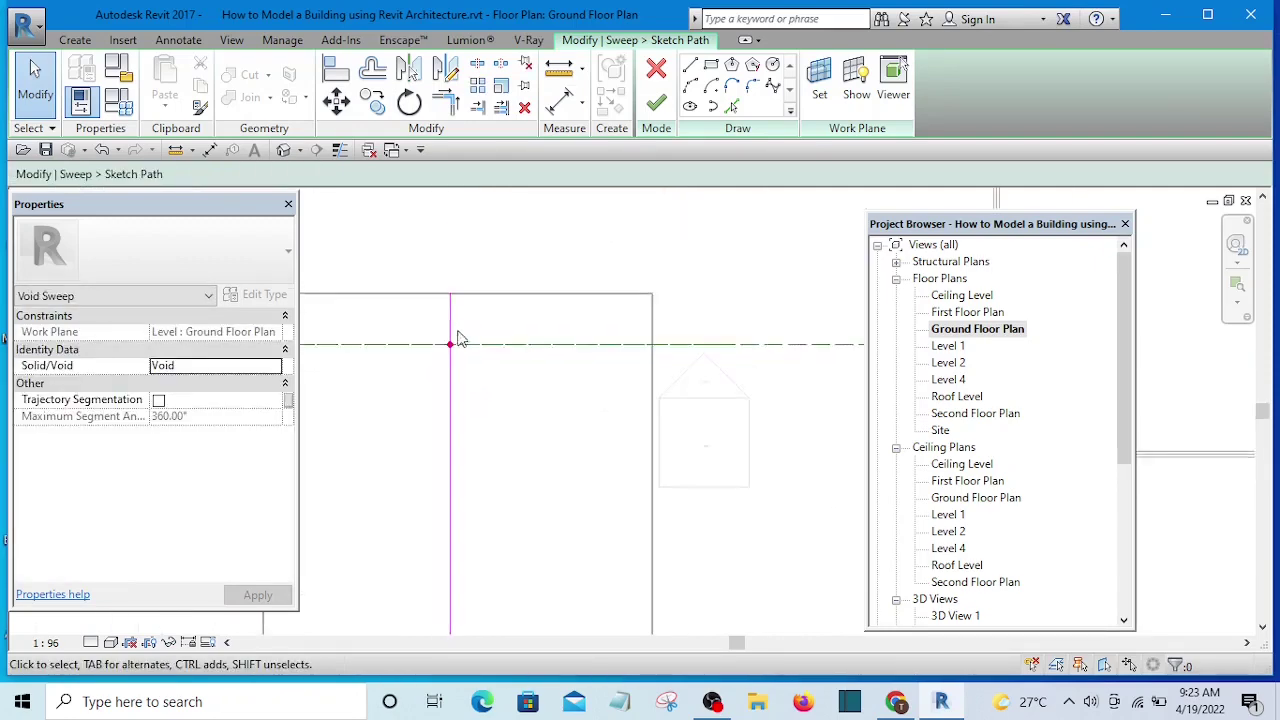
scroll(455, 305, down, 3)
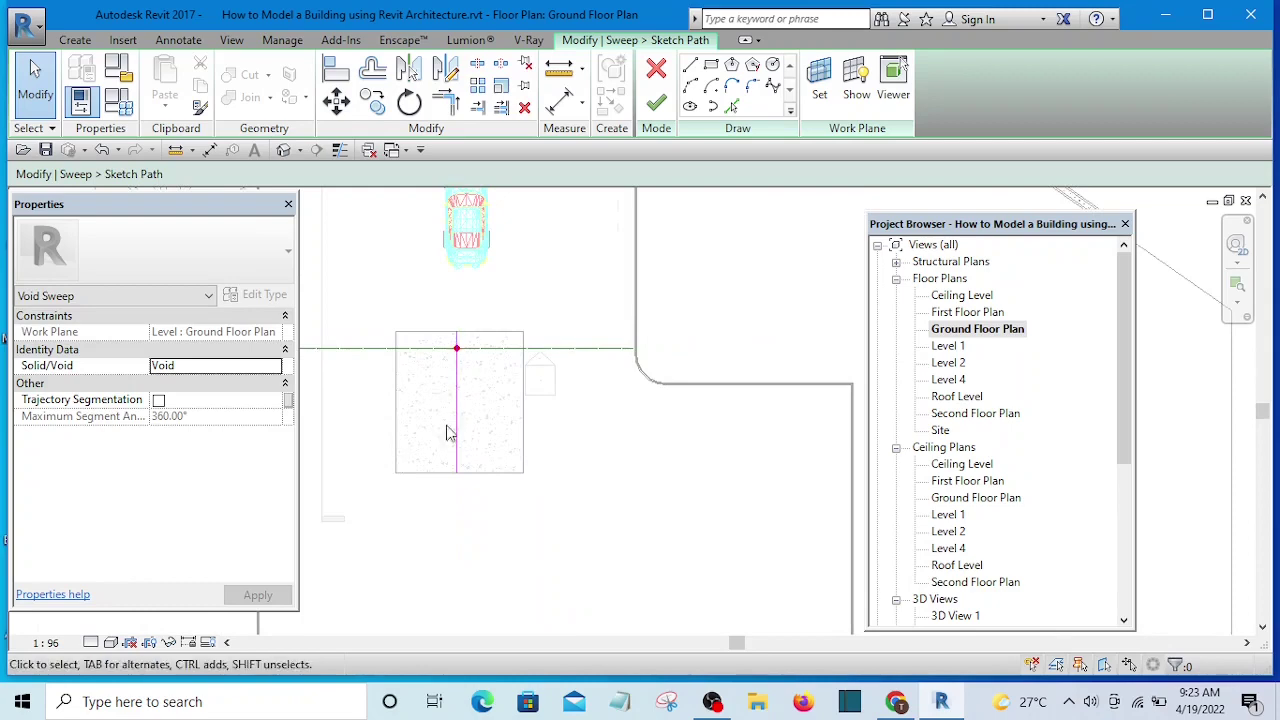
scroll(457, 325, up, 3)
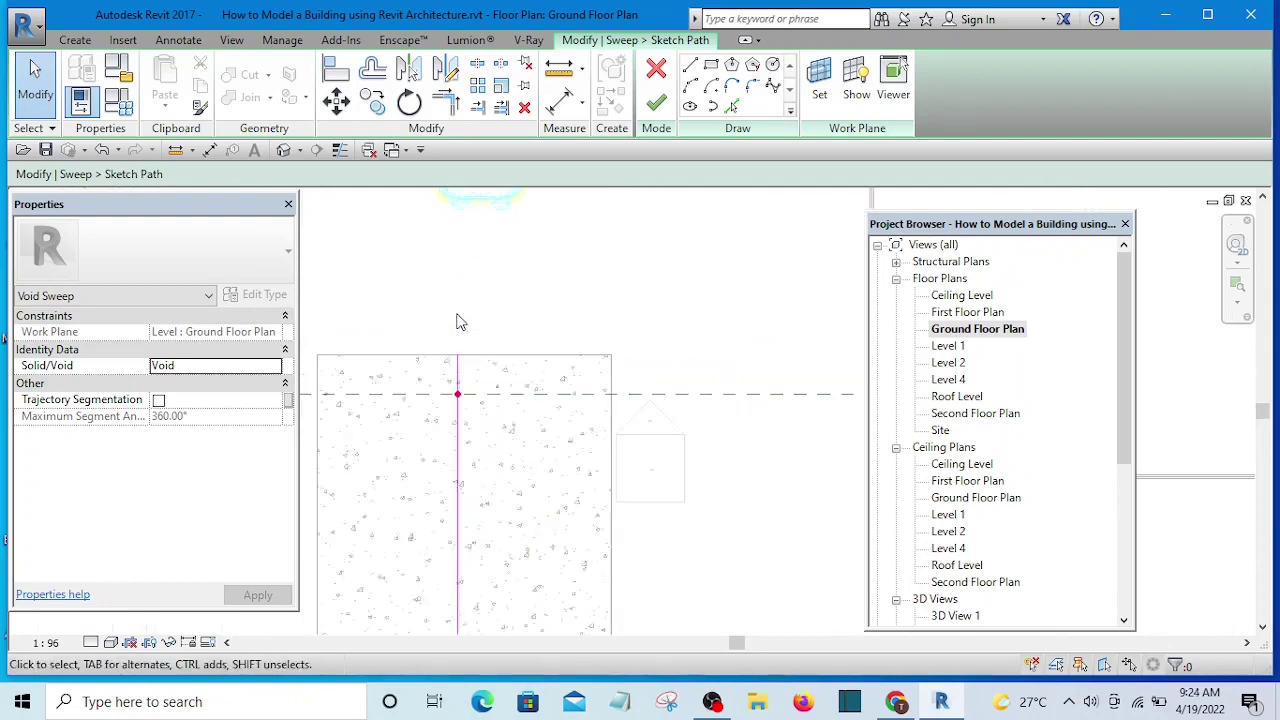
scroll(459, 321, down, 2)
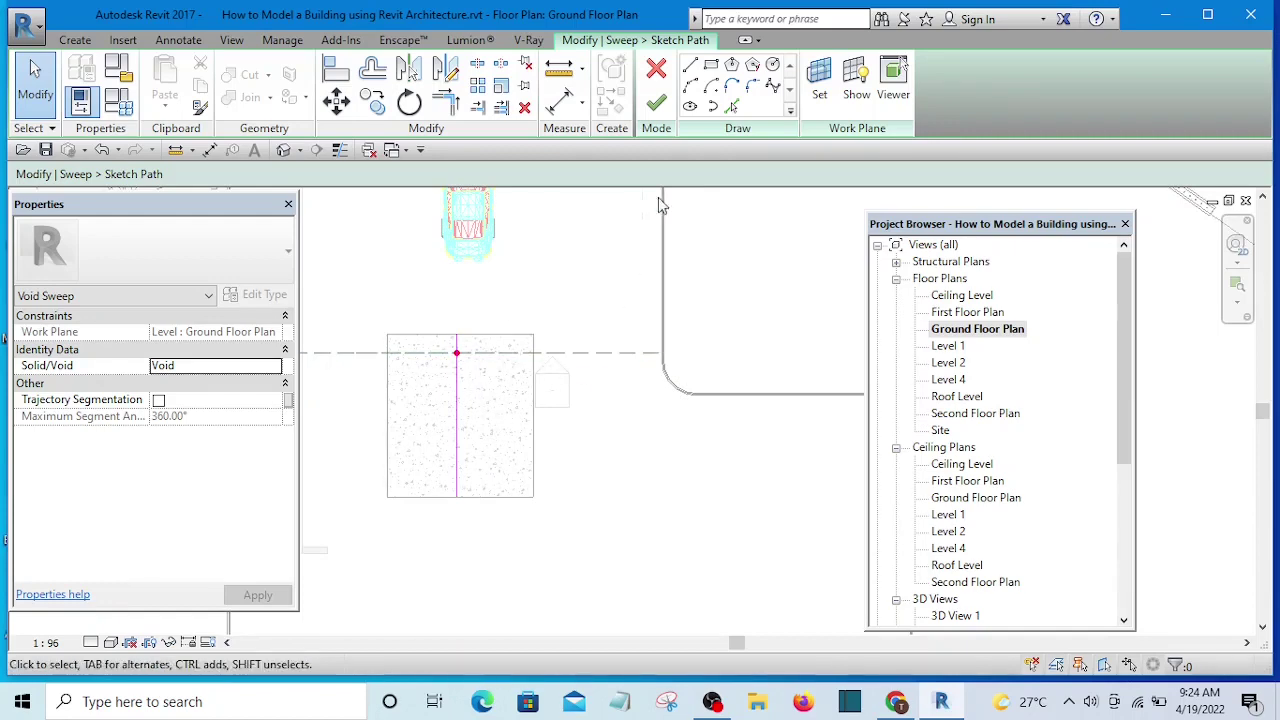
click(656, 105)
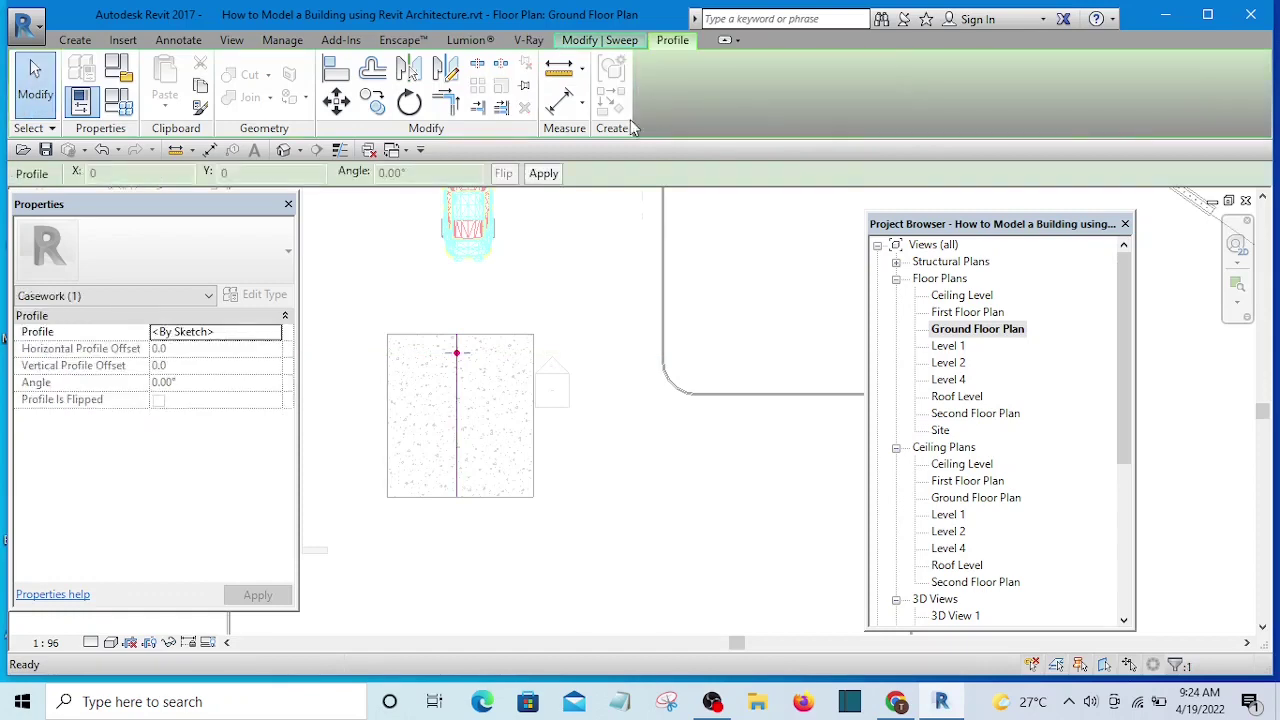
Select the sweep profile and open it for sketching in Elevation: Approach View.
click(551, 251)
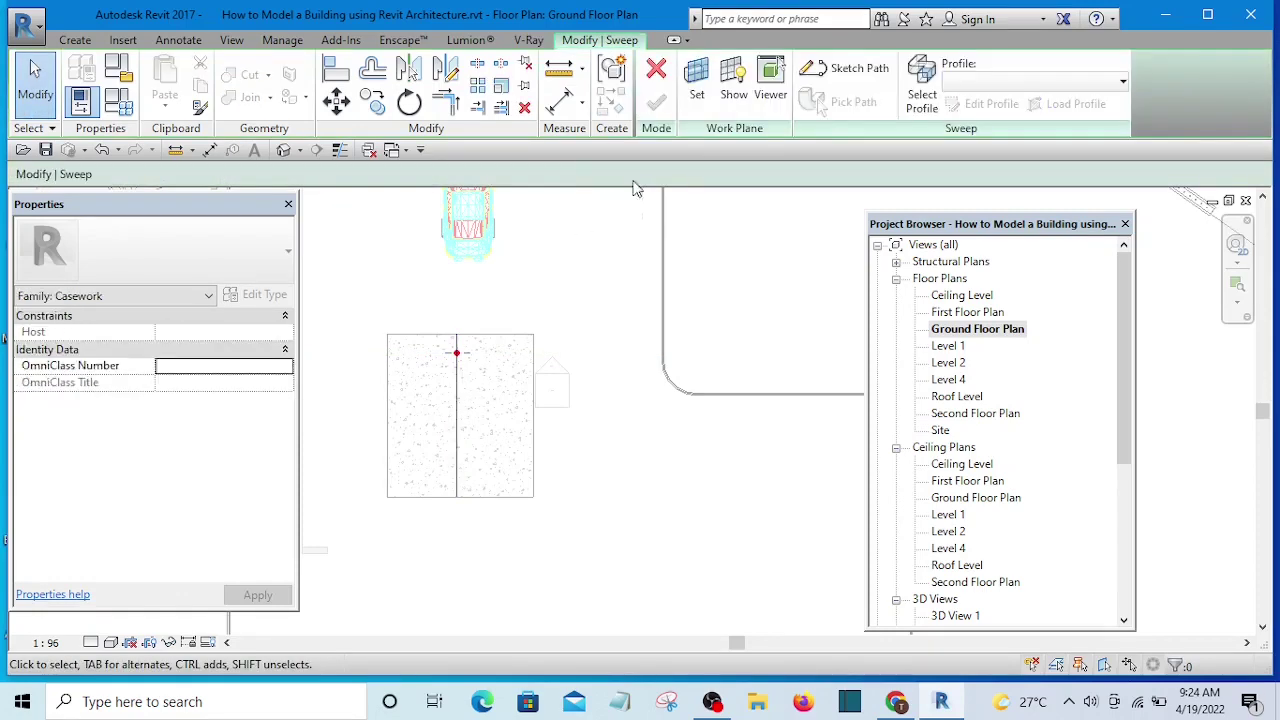
click(461, 354)
click(497, 297)
click(459, 358)
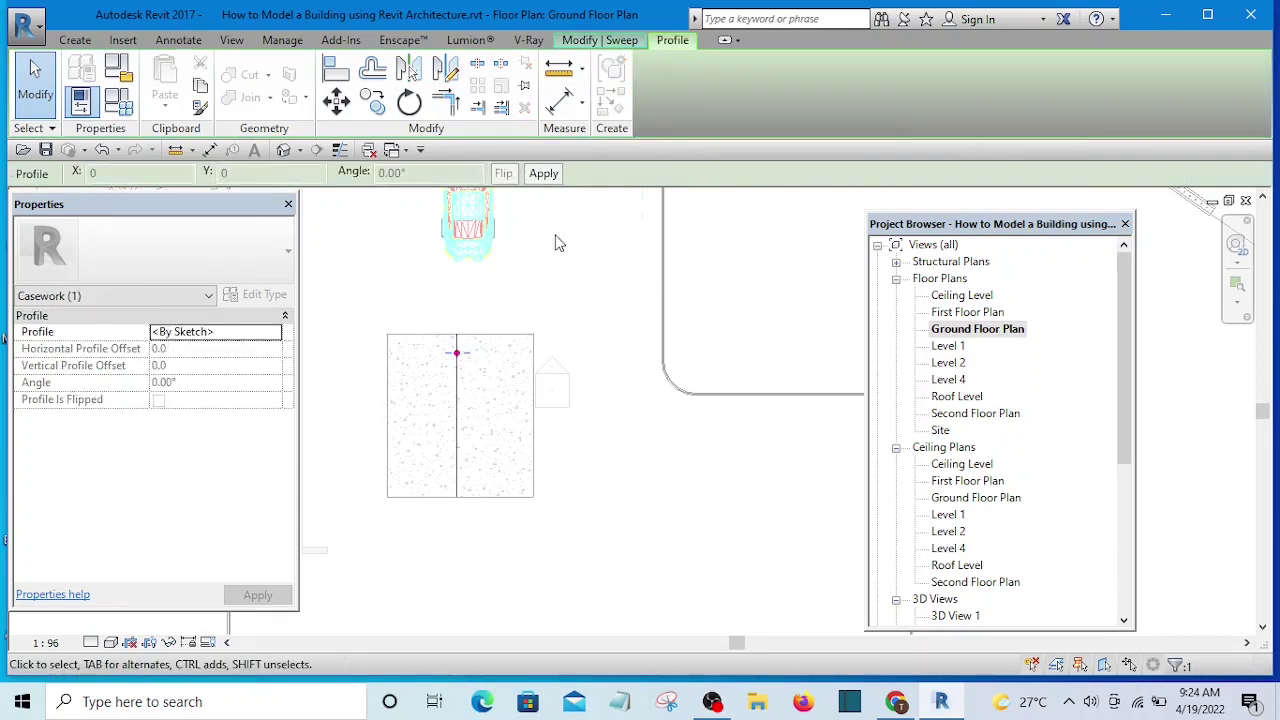
click(586, 40)
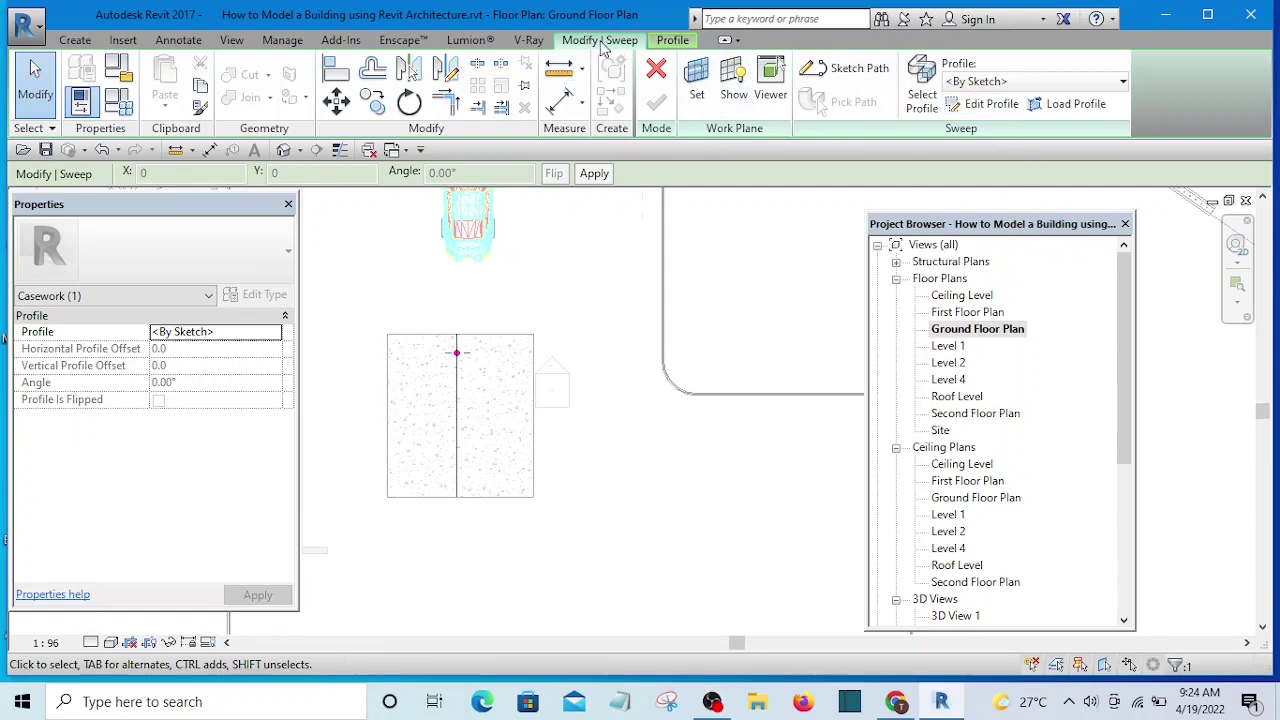
click(990, 106)
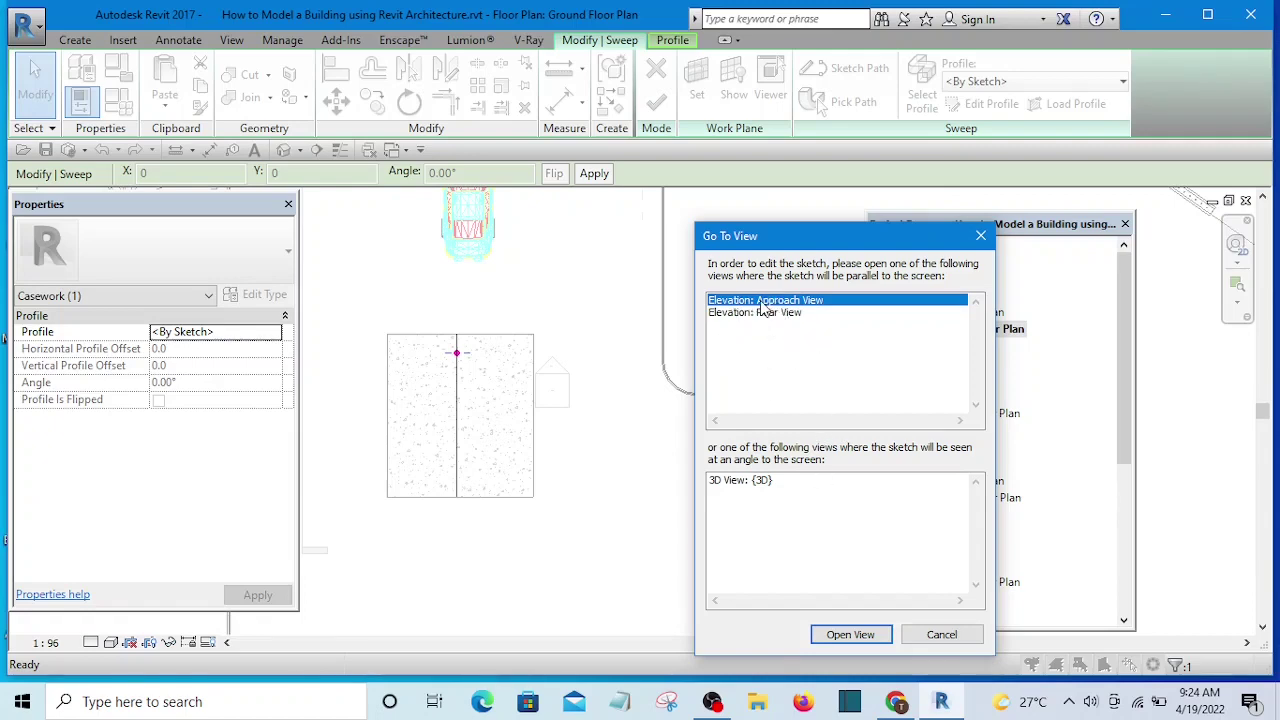
click(848, 636)
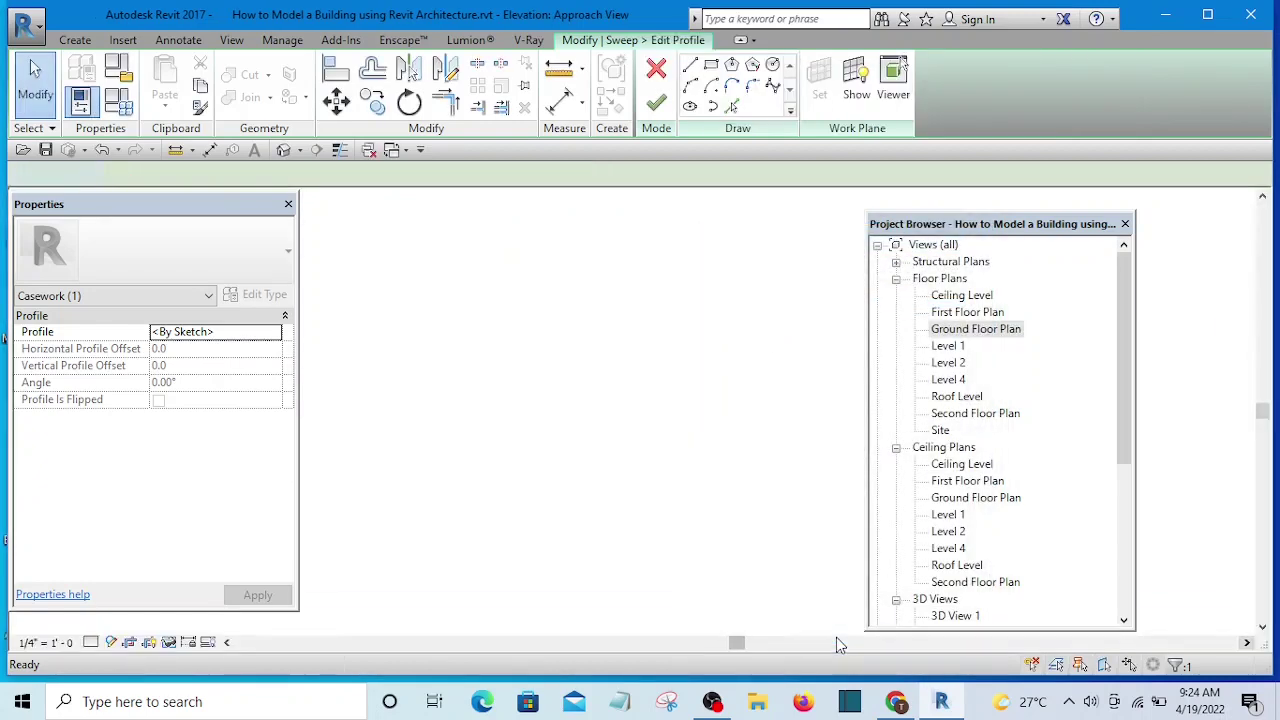
Sketch a 6-sided polygon profile centred on the vertical reference plane, within the box's front face, and finish the profile.
scroll(658, 462, up, 6)
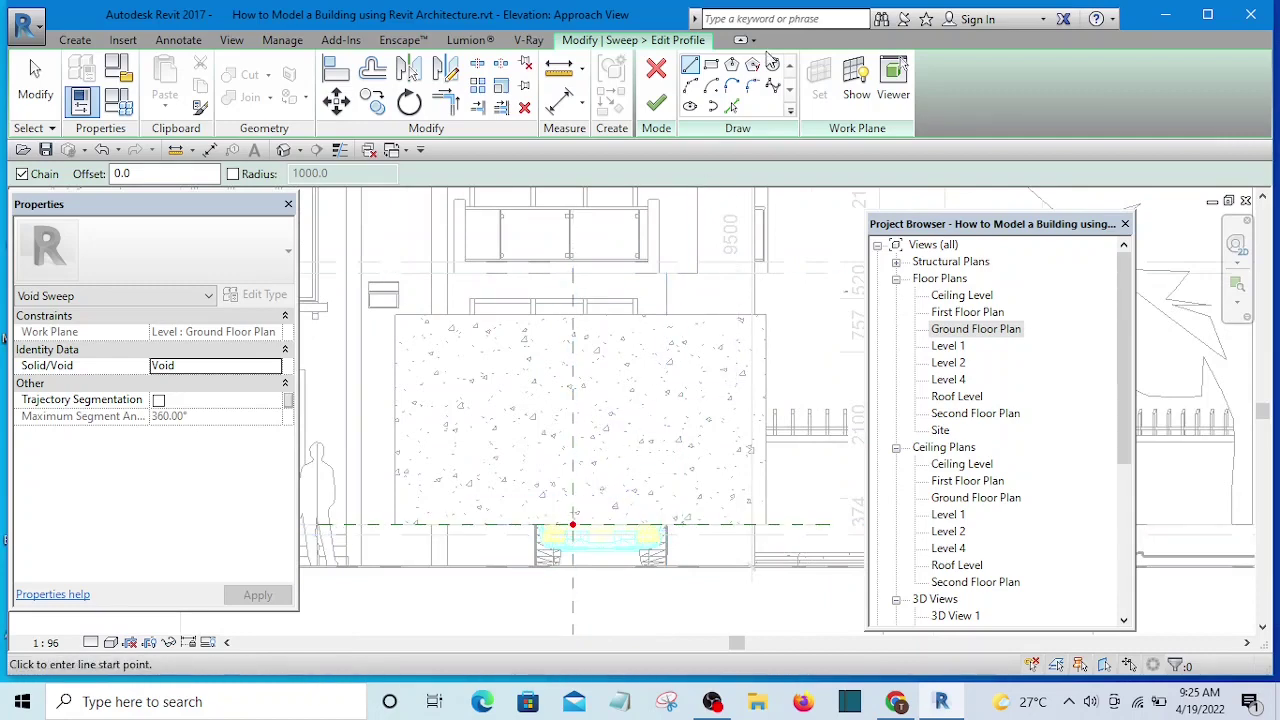
click(733, 66)
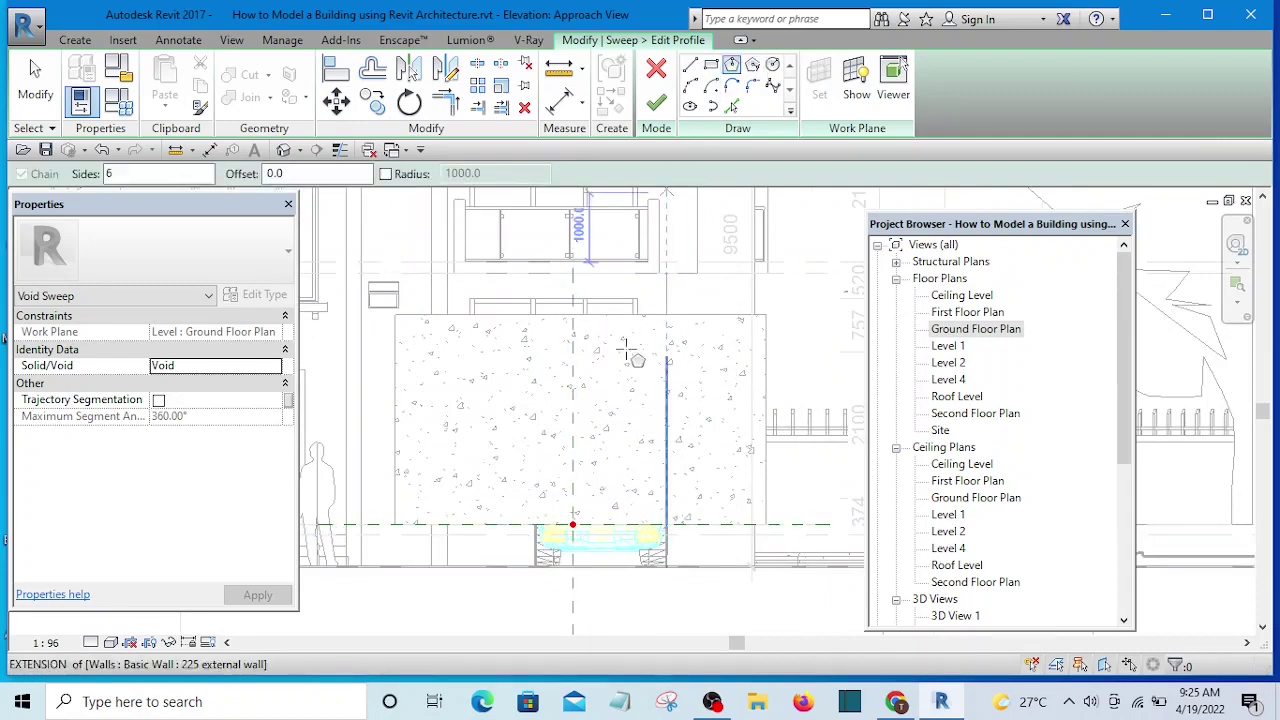
scroll(578, 410, up, 3)
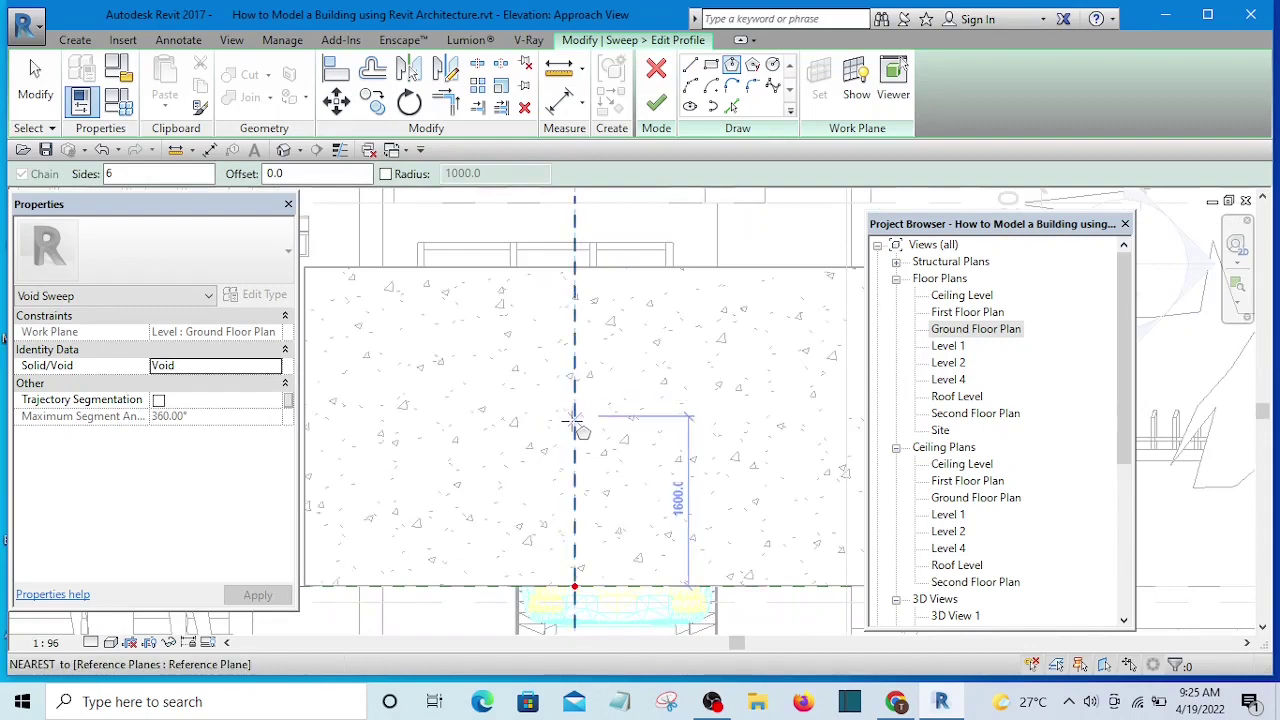
click(575, 427)
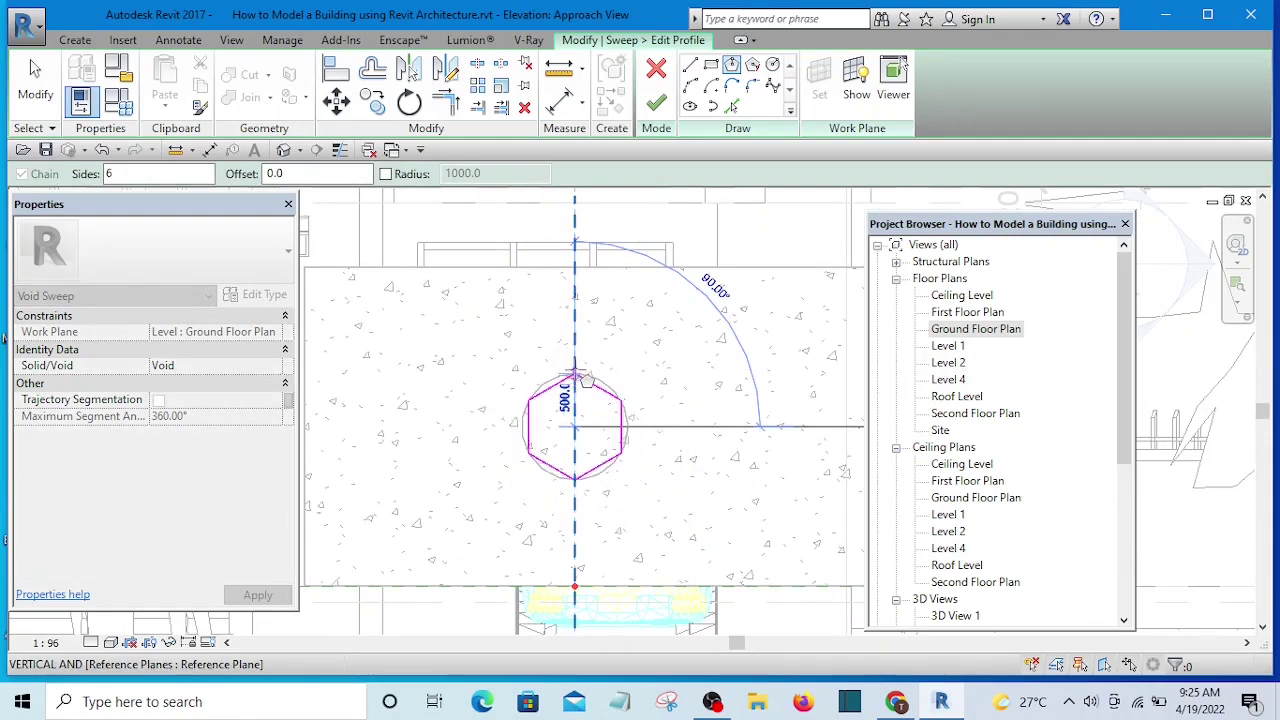
click(575, 300)
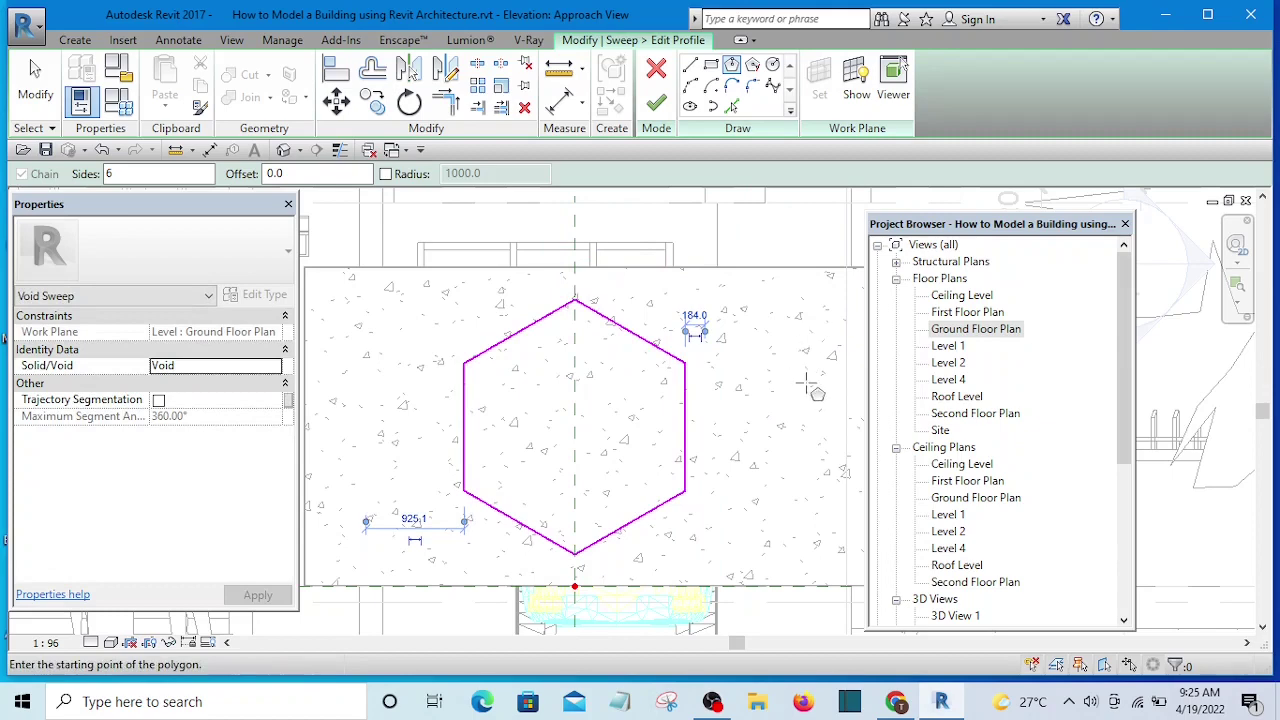
click(655, 110)
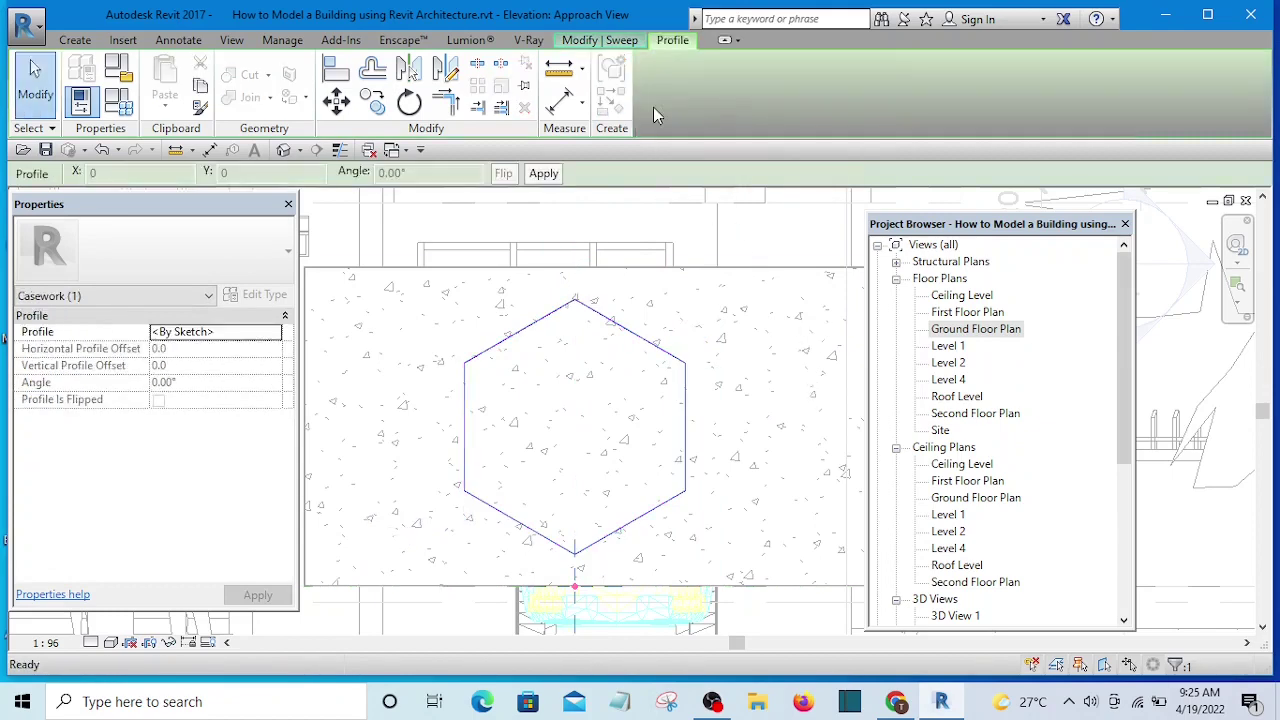
Complete the void sweep with the hexagonal profile.
scroll(678, 412, down, 2)
scroll(682, 406, down, 2)
scroll(688, 400, up, 2)
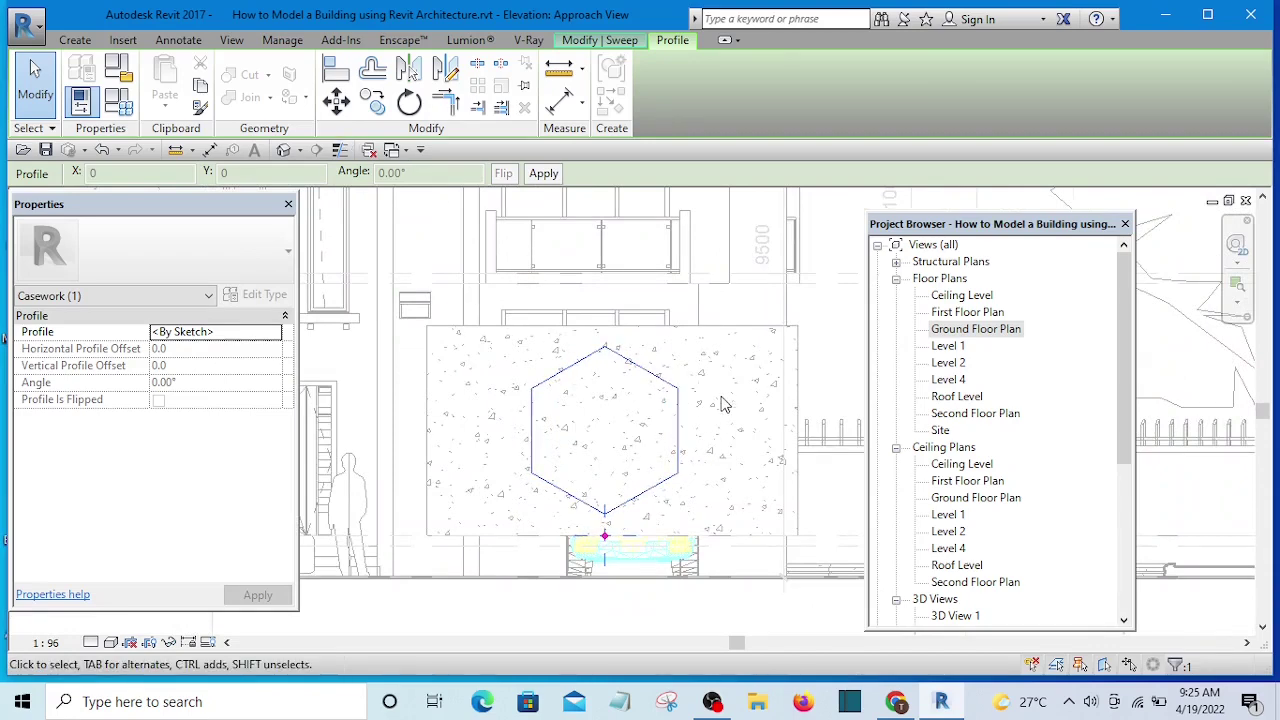
click(682, 400)
click(760, 424)
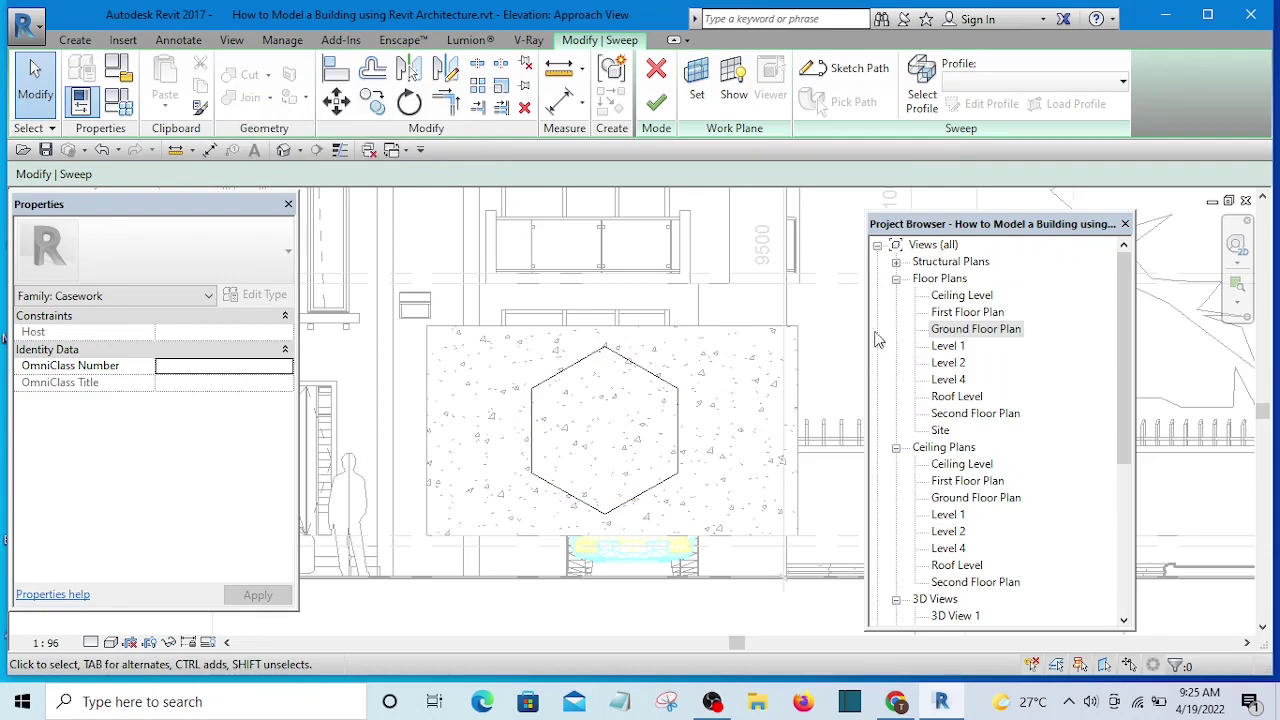
click(660, 108)
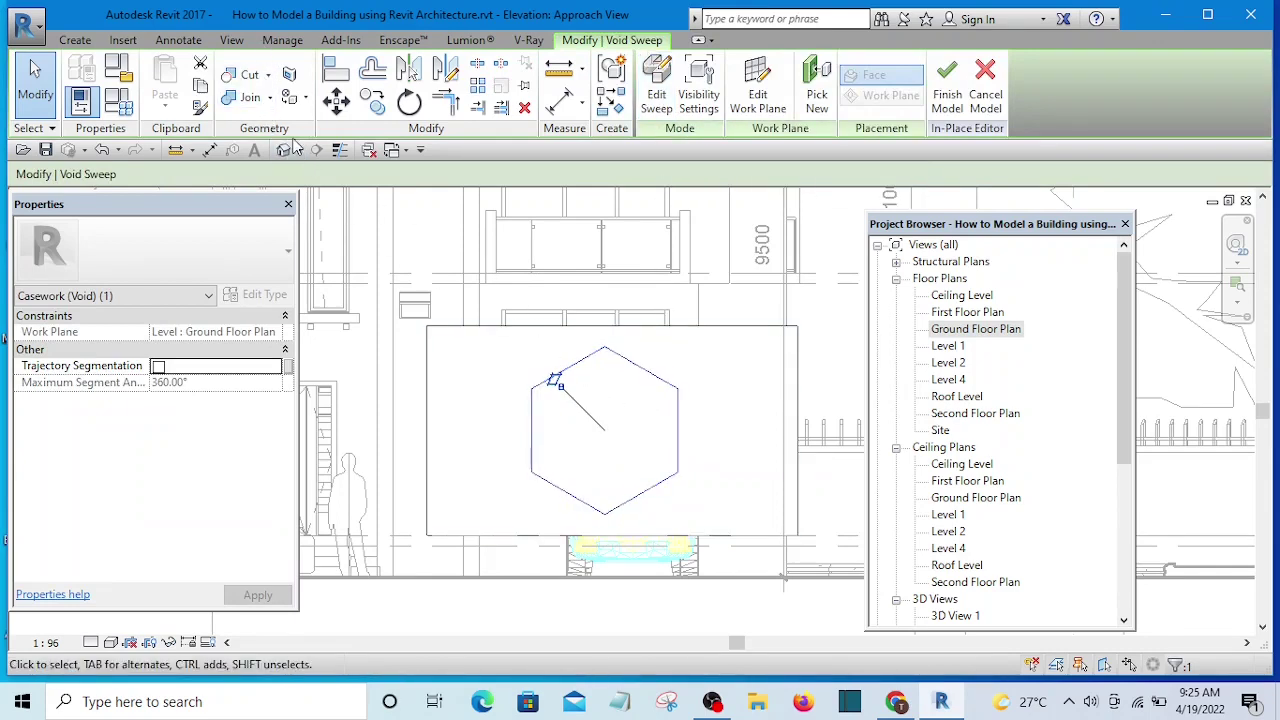
Cut the box with the hexagonal void and finish the in-place model, showing it in the default 3D view.
click(233, 77)
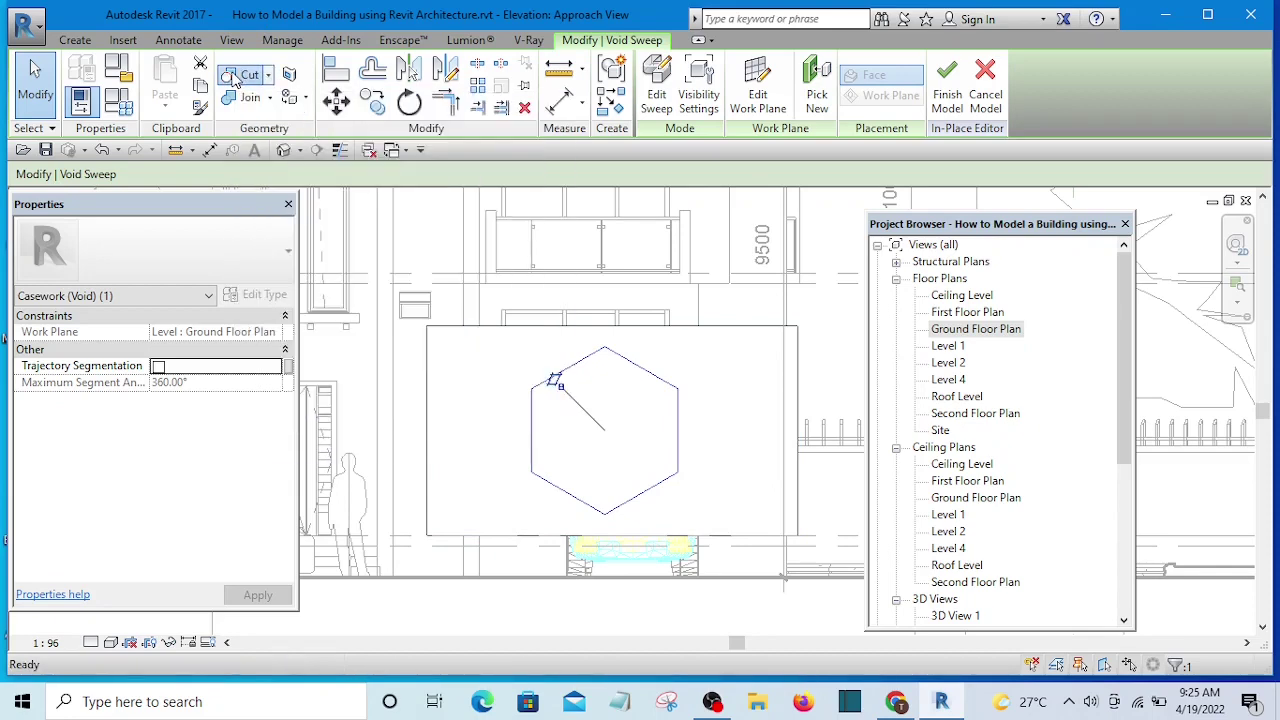
click(728, 432)
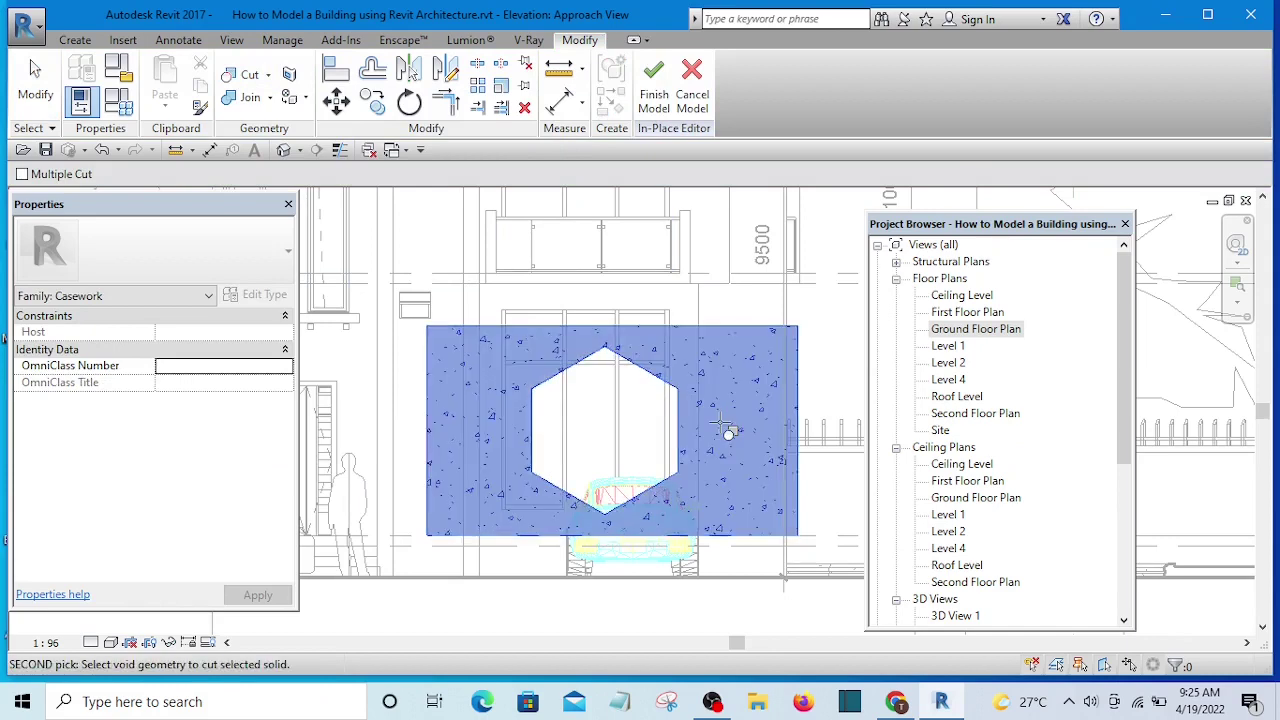
click(653, 82)
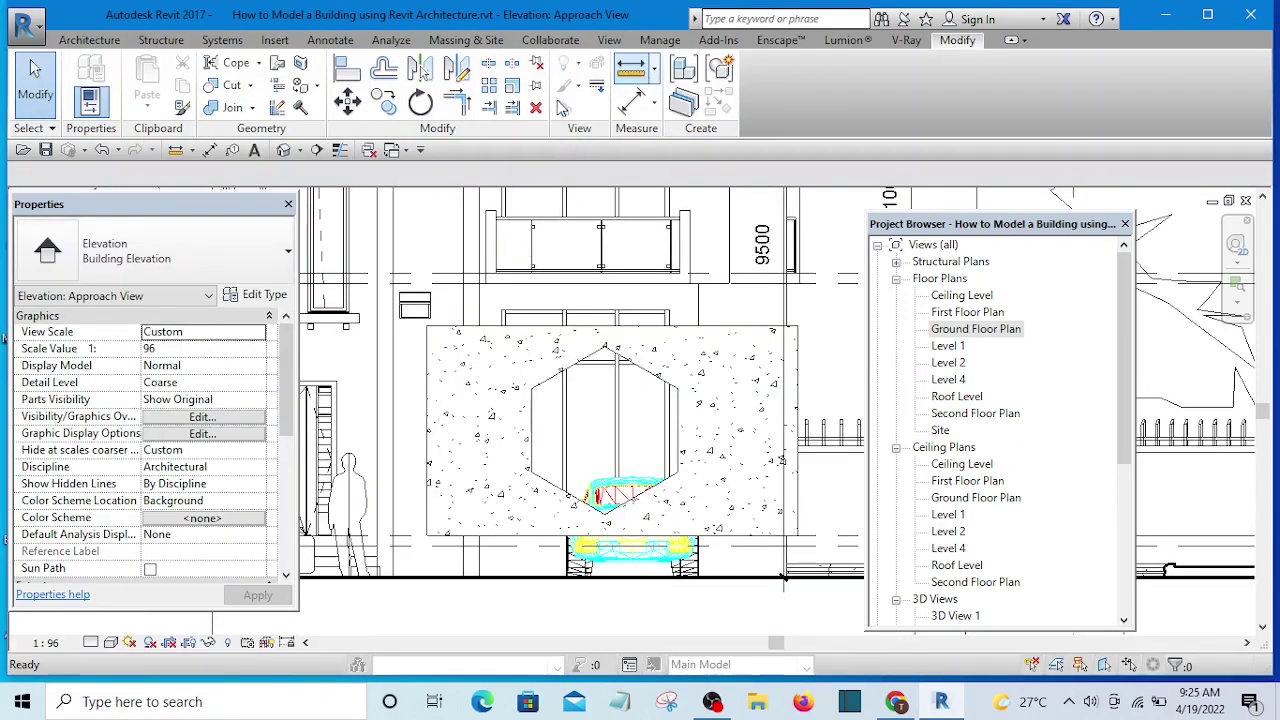
click(284, 150)
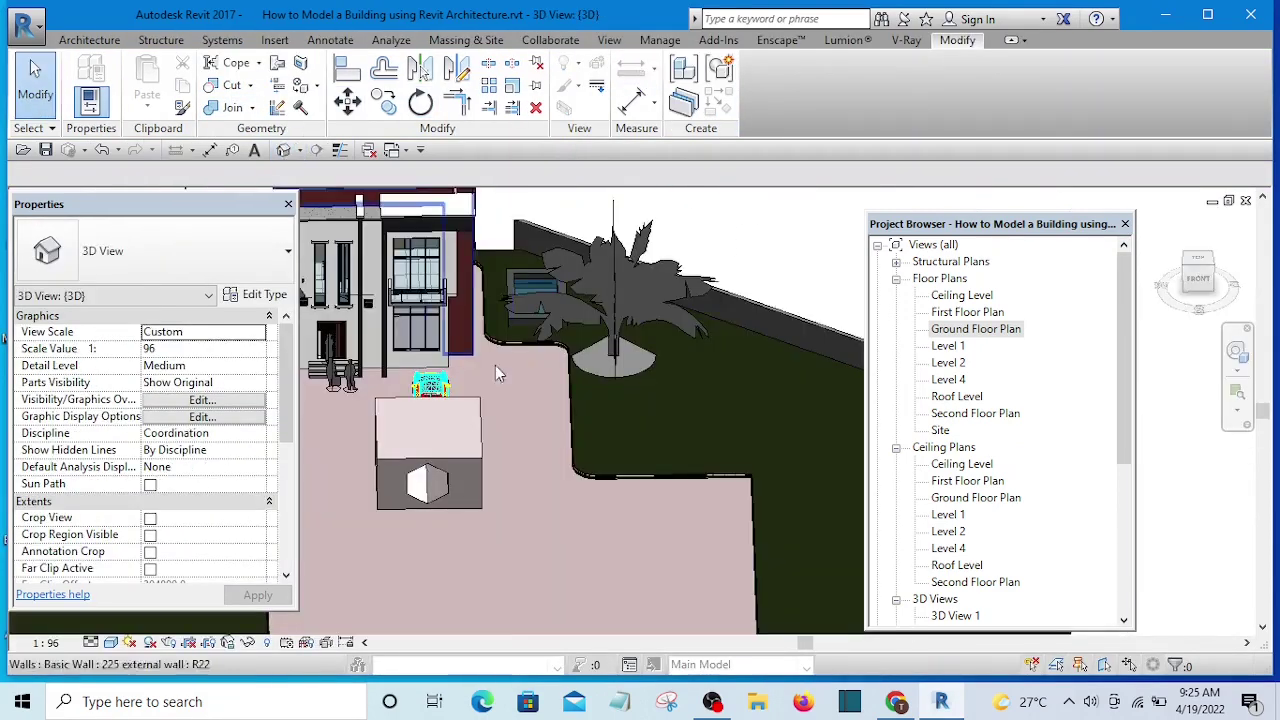
Examine the hexagonal opening through the casework box from several angles in the 3D view.
shift+middle_drag(540, 485, 415, 462)
scroll(415, 462, up, 3)
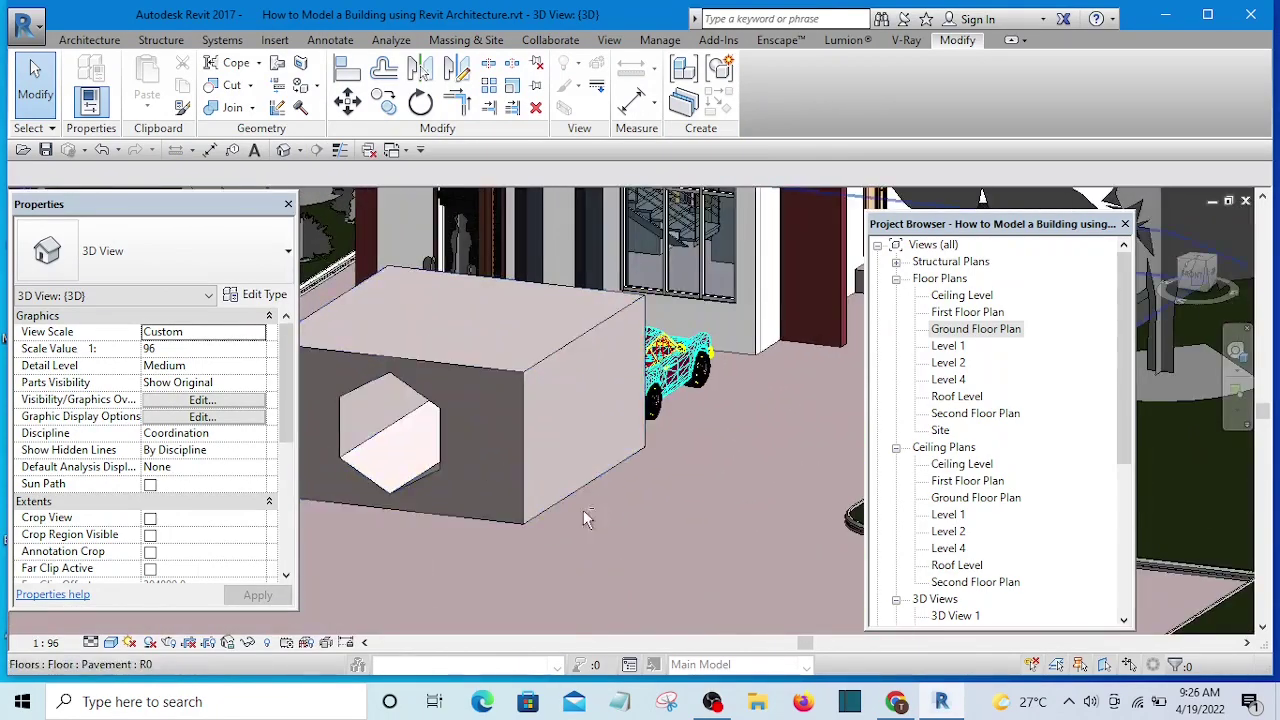
shift+middle_drag(583, 510, 480, 435)
scroll(480, 435, up, 3)
scroll(582, 474, down, 4)
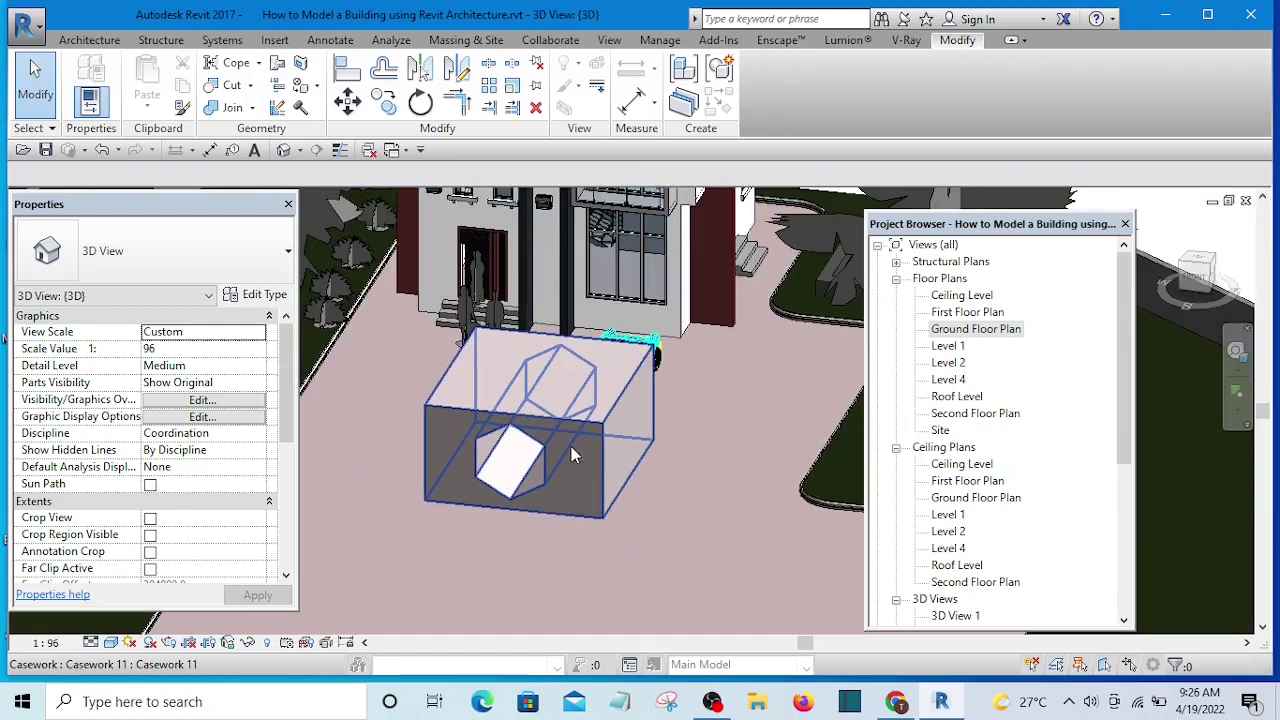
scroll(571, 446, up, 1)
scroll(528, 468, up, 1)
shift+middle_drag(528, 480, 585, 482)
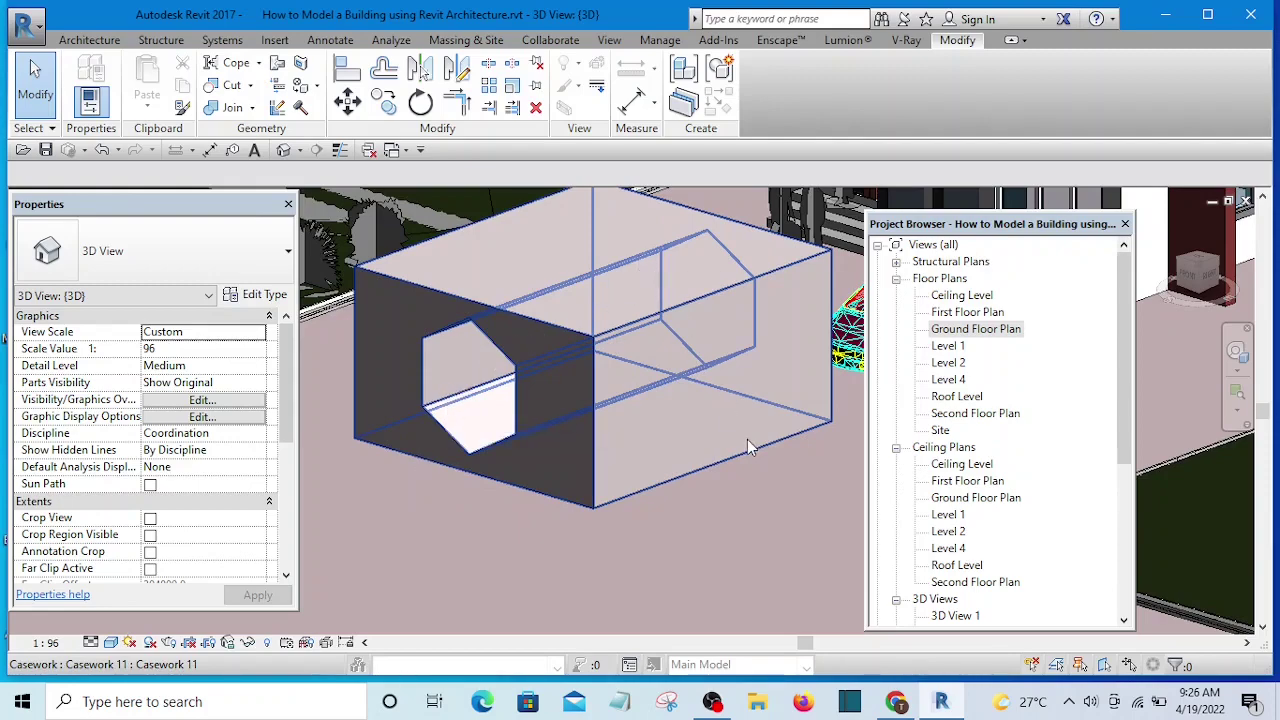
shift+middle_drag(703, 460, 645, 532)
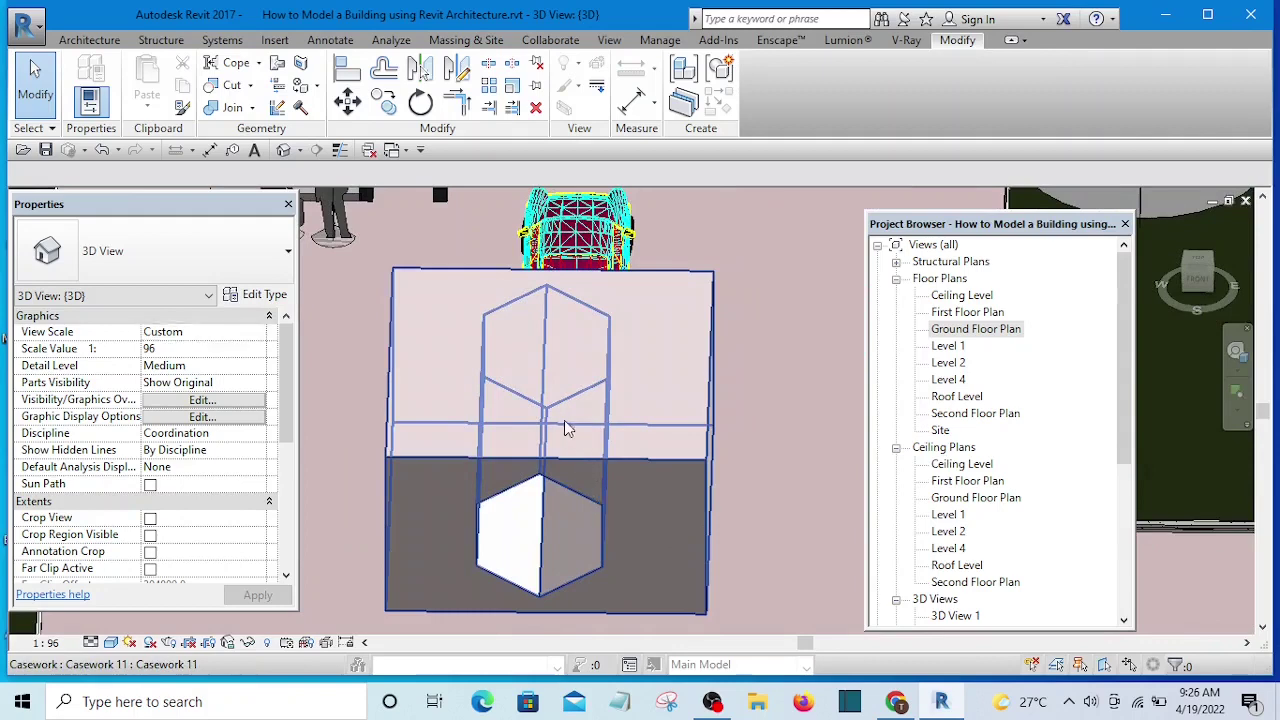
Edit the in-place casework box's void sweep and open its path sketch in the Ground Floor Plan view.
click(578, 519)
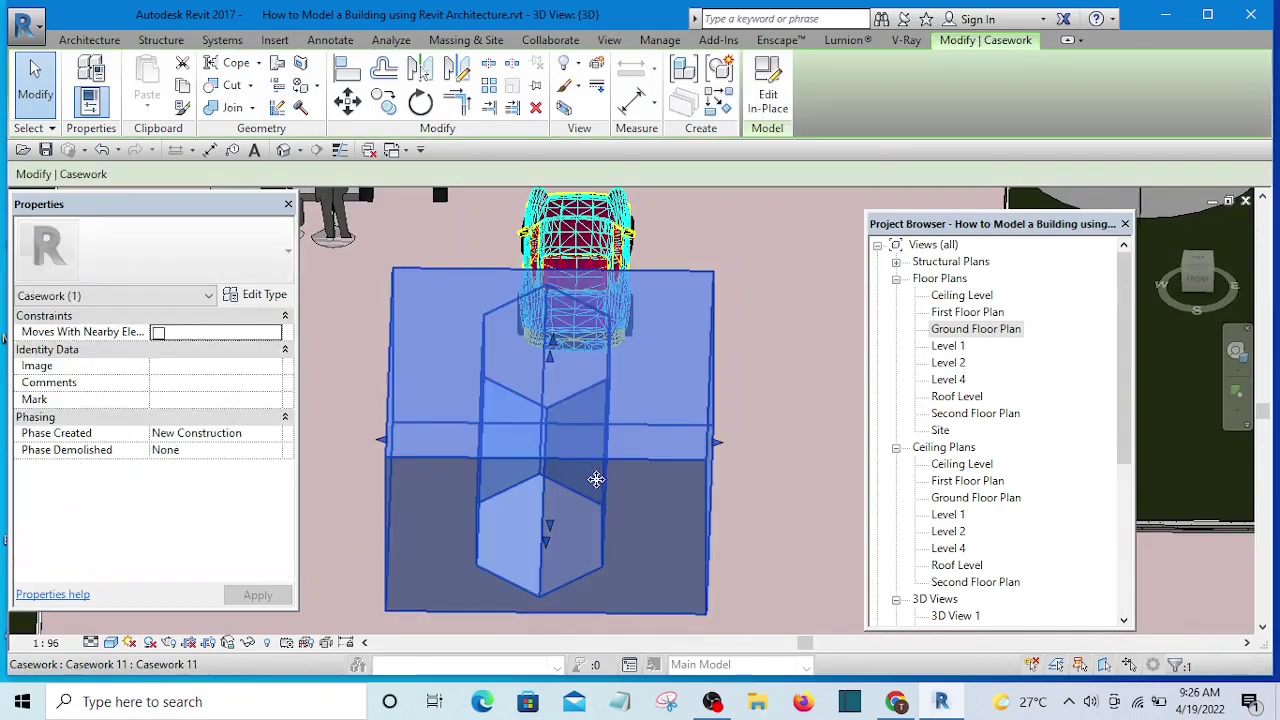
click(768, 100)
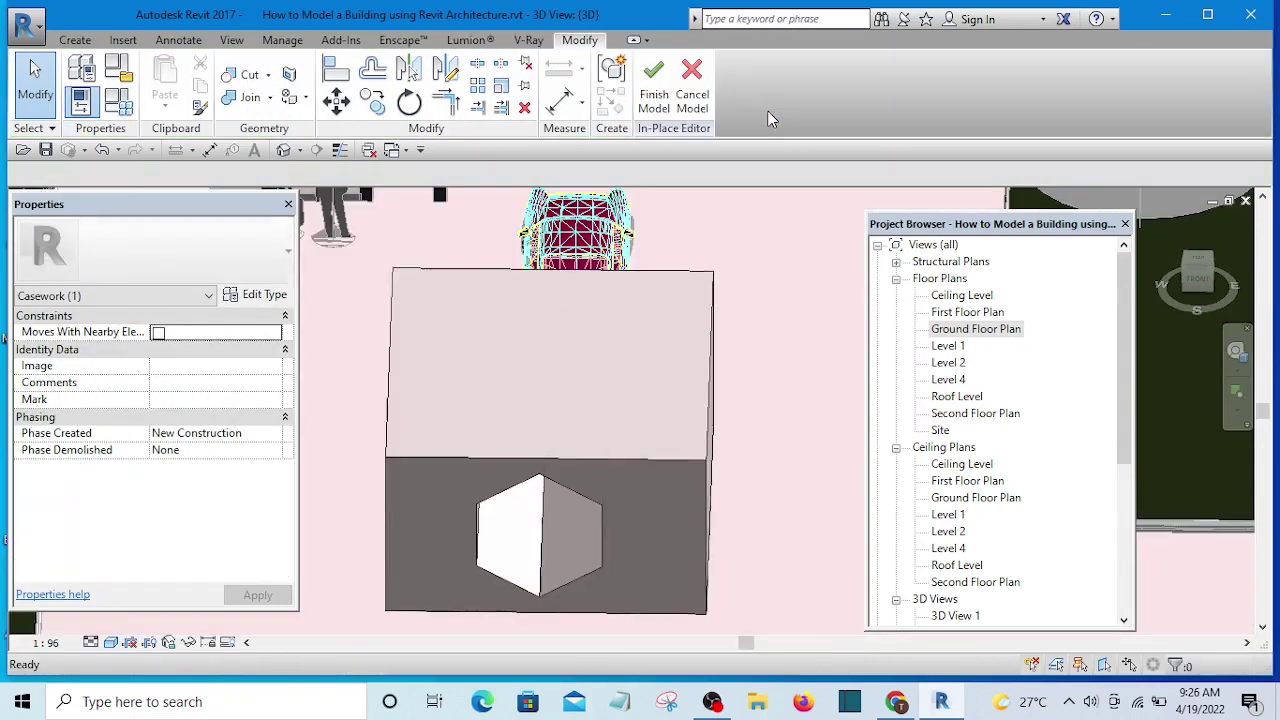
click(541, 495)
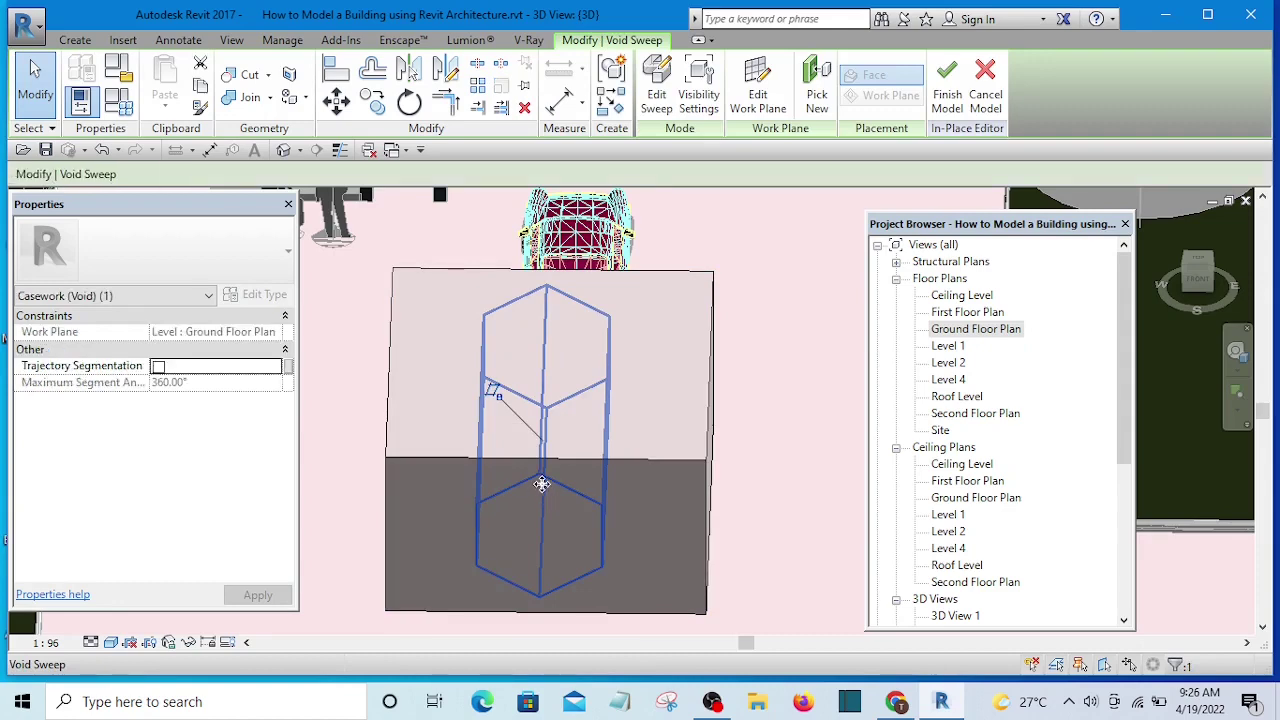
click(656, 92)
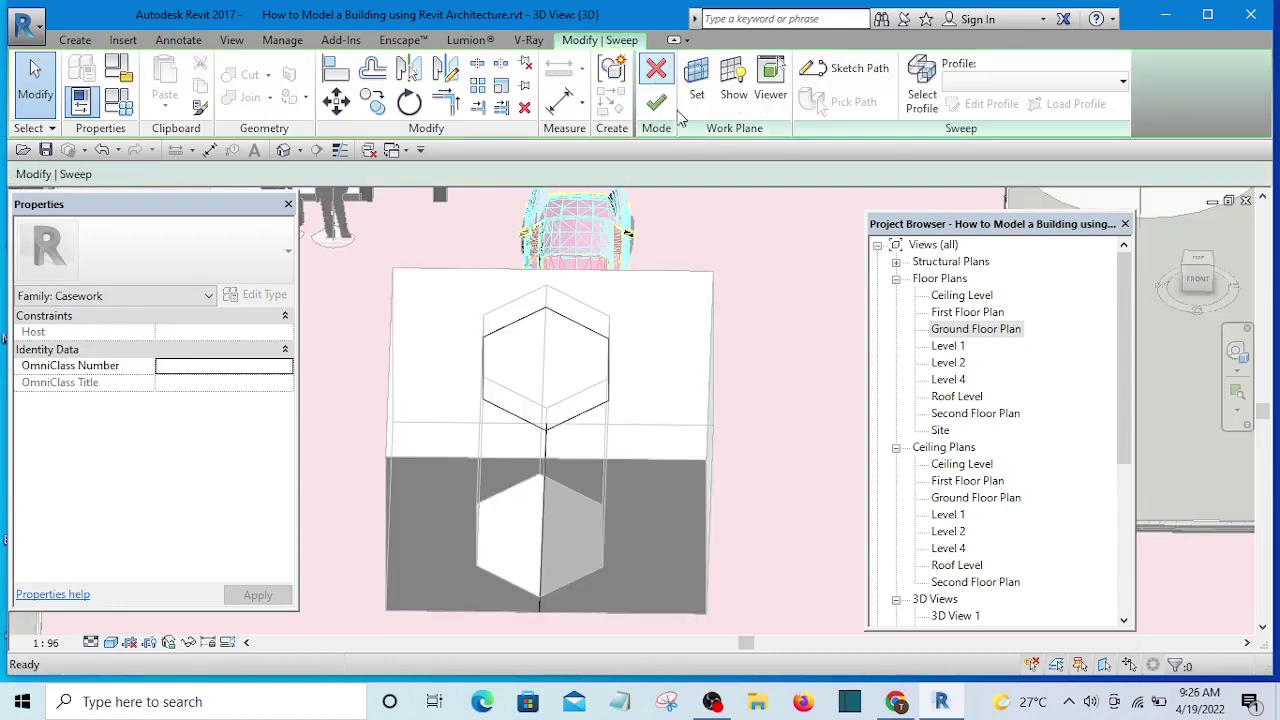
double_click(985, 329)
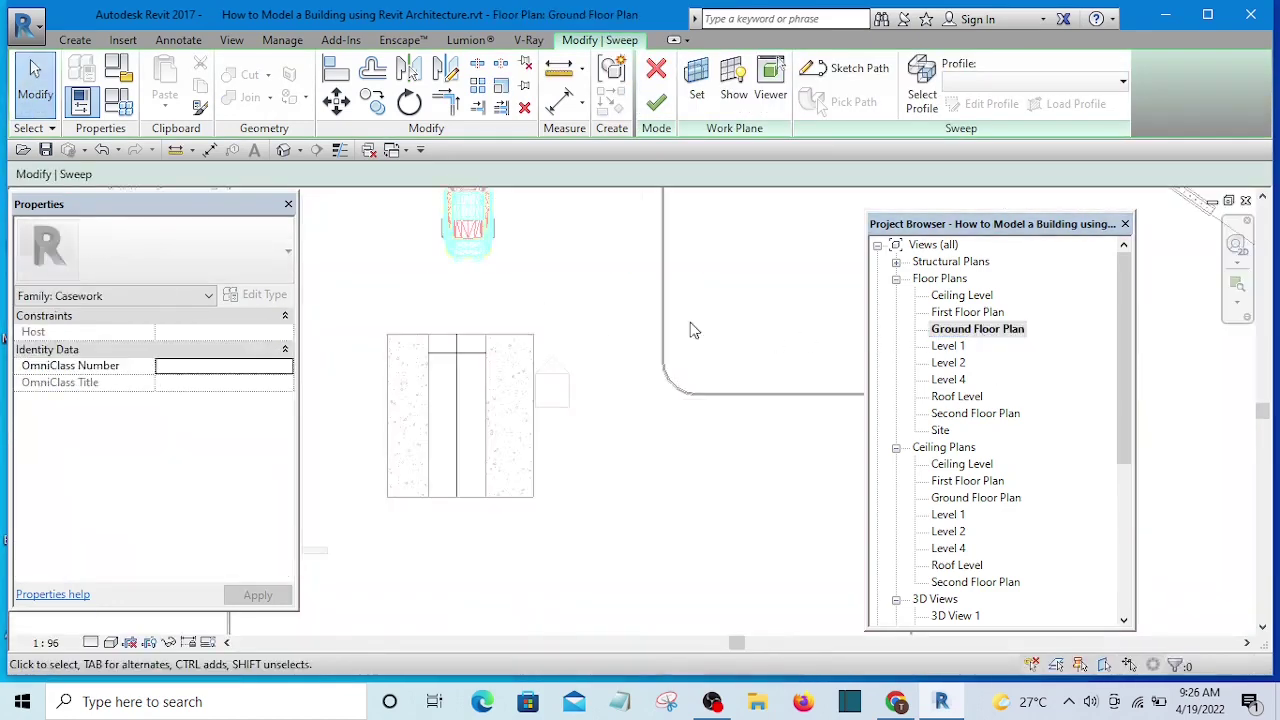
click(455, 397)
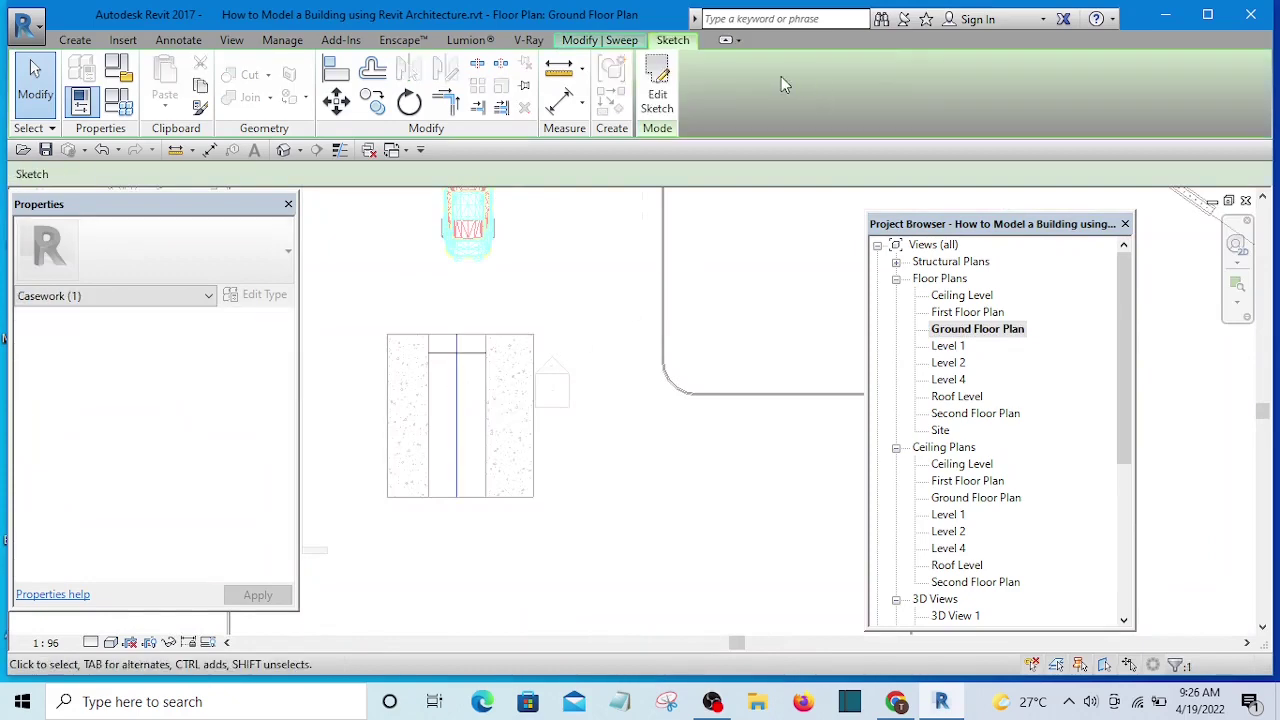
click(656, 100)
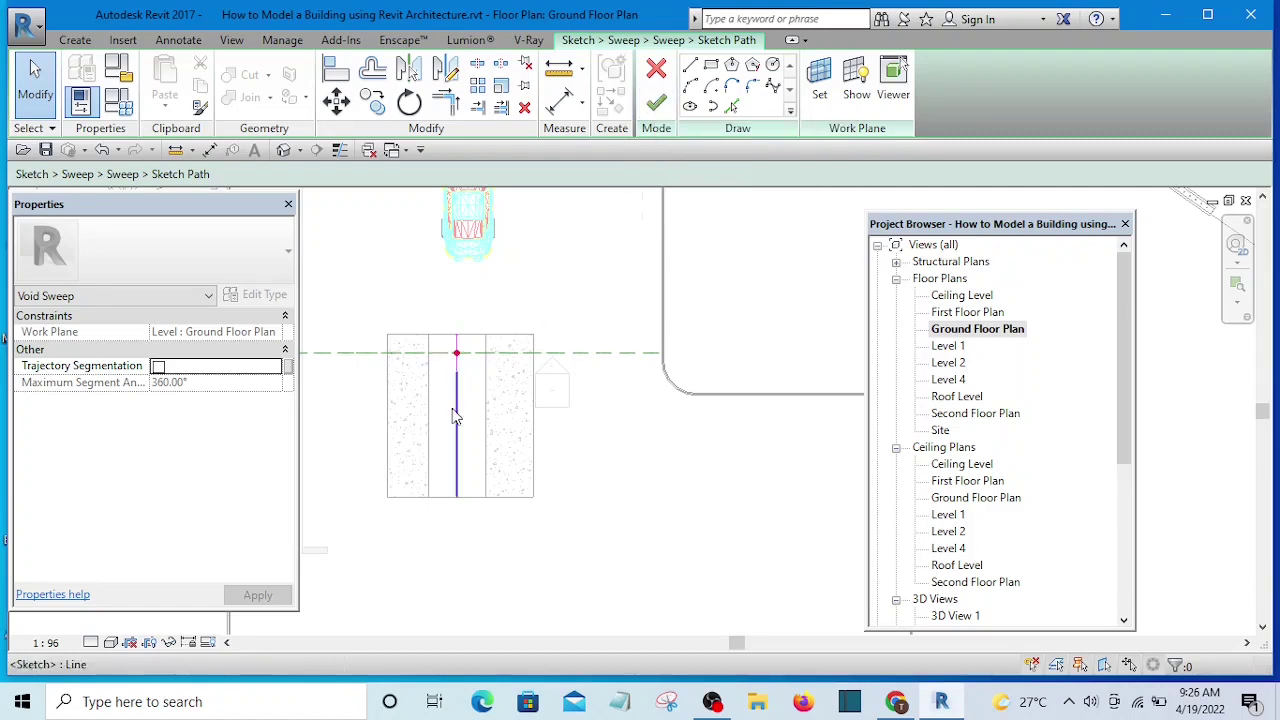
Delete the short path segment at the box's rear edge, the end nearest the car.
scroll(460, 344, up, 2)
scroll(455, 335, up, 1)
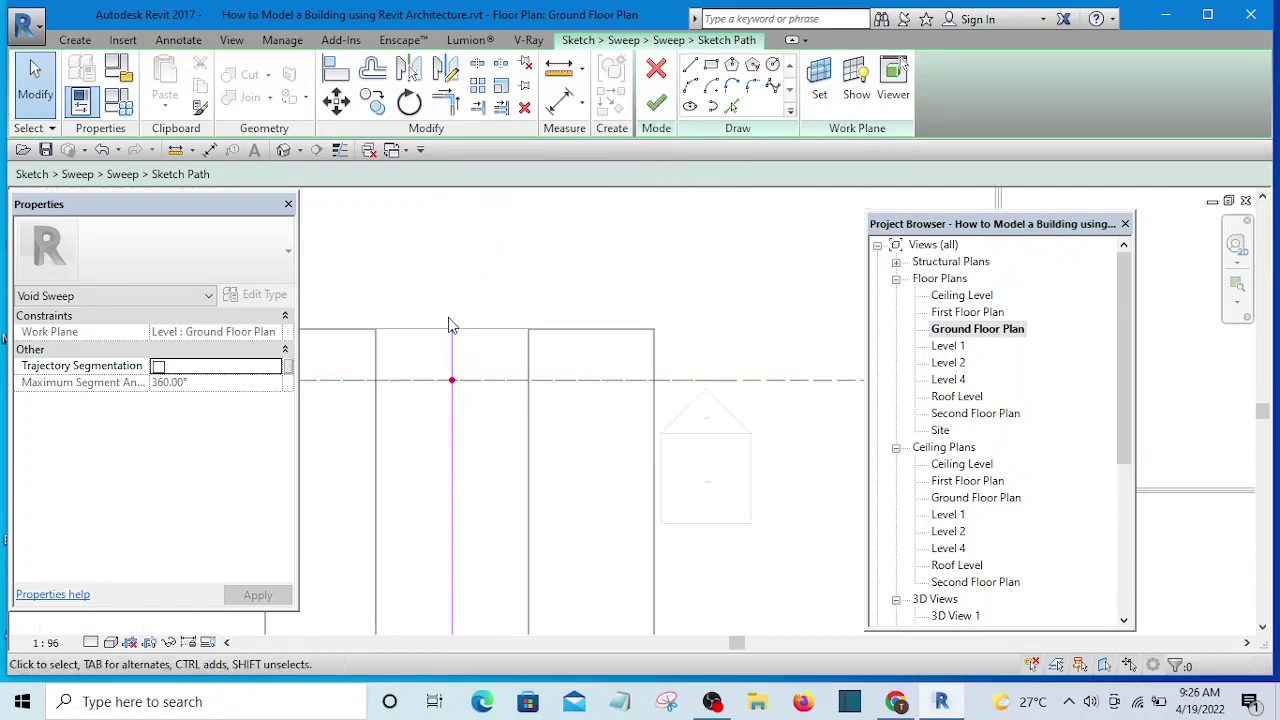
drag(414, 266, 500, 484)
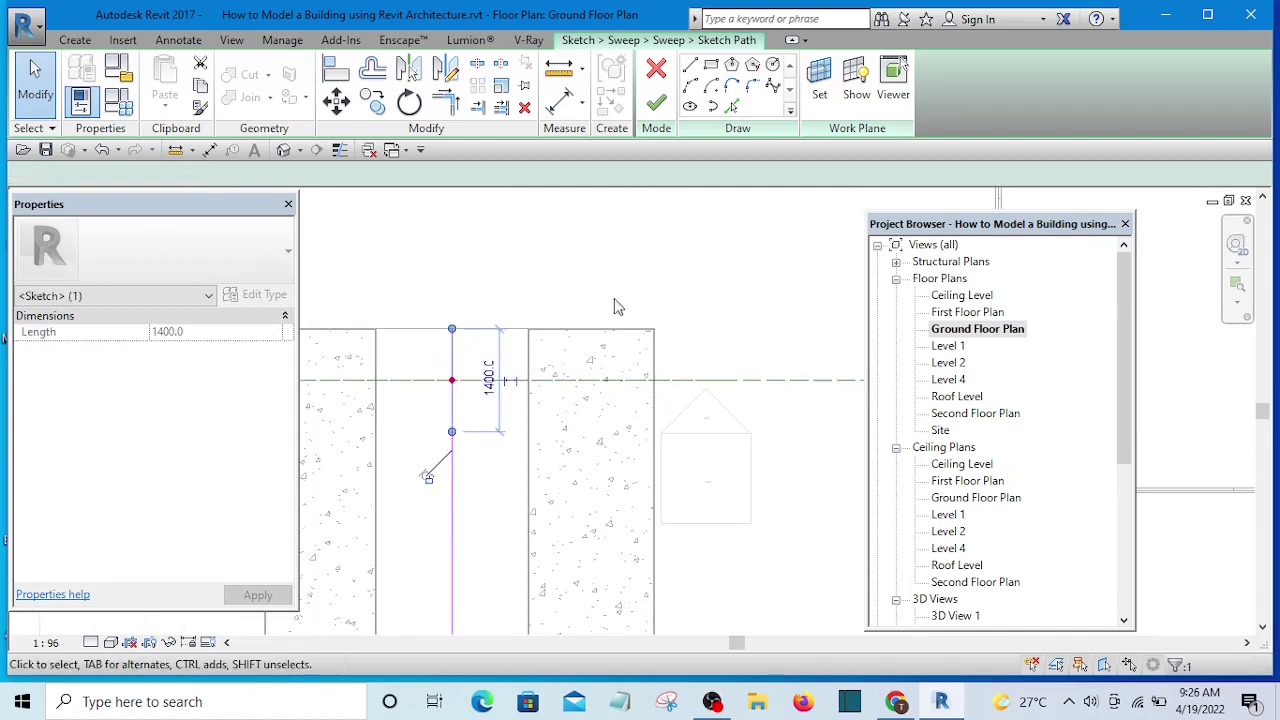
click(525, 108)
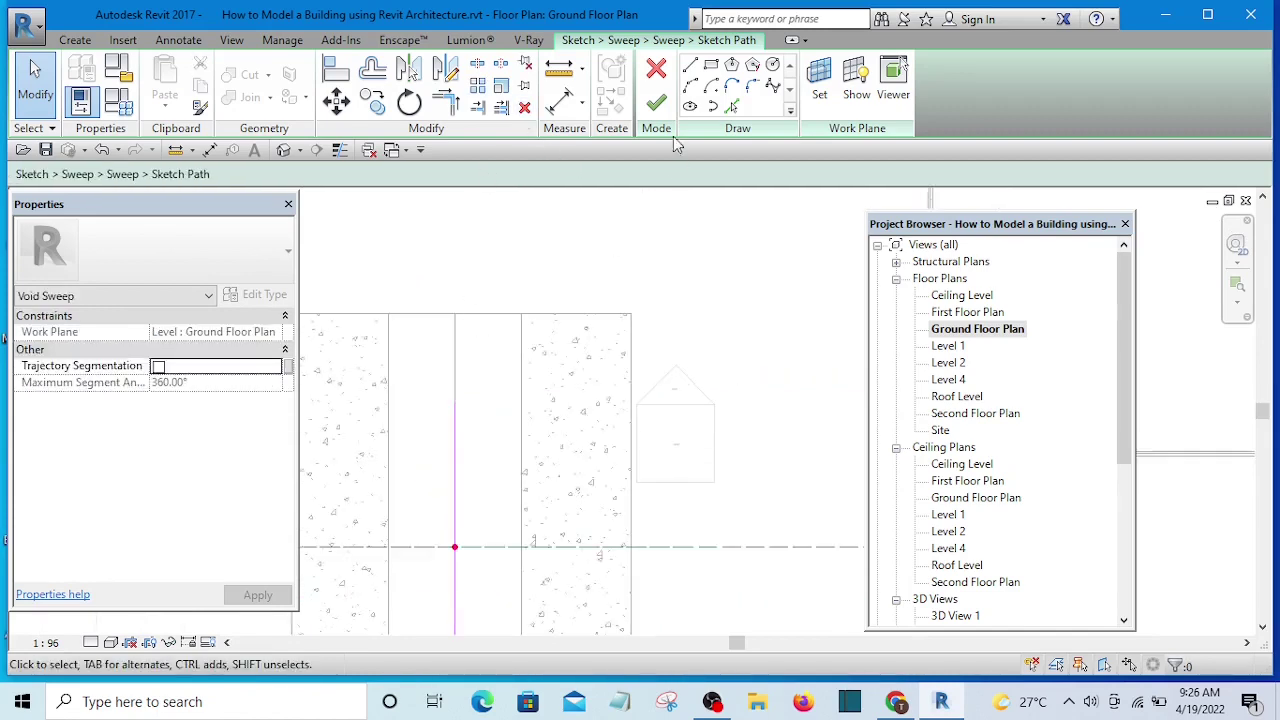
Draw a horizontal path line about 2757 long from the vertical path line to the box's right-hand edge.
click(690, 66)
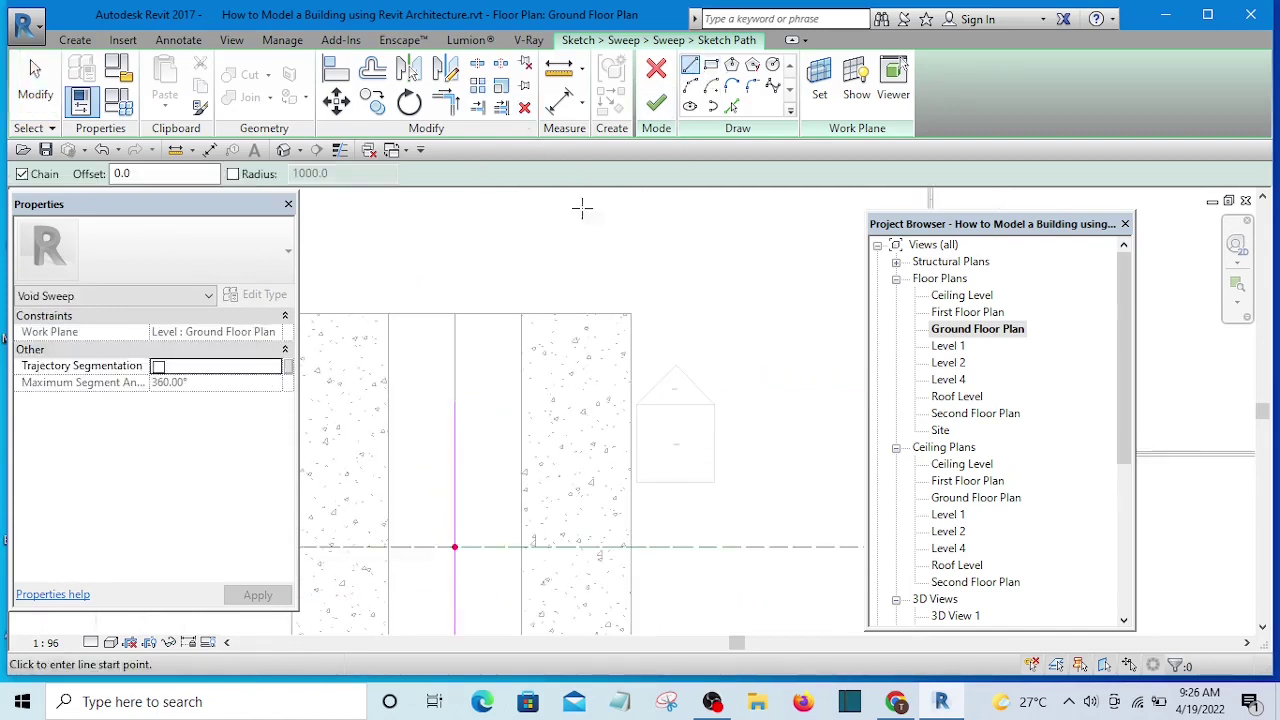
click(455, 441)
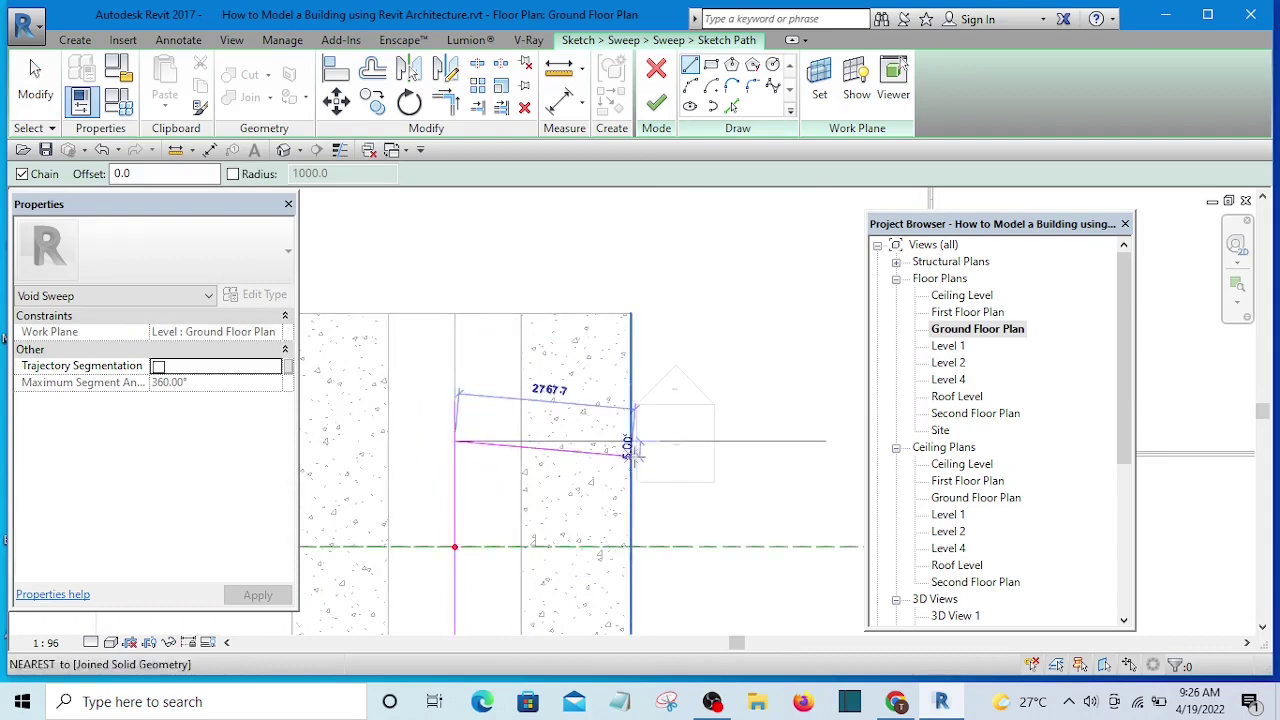
click(630, 441)
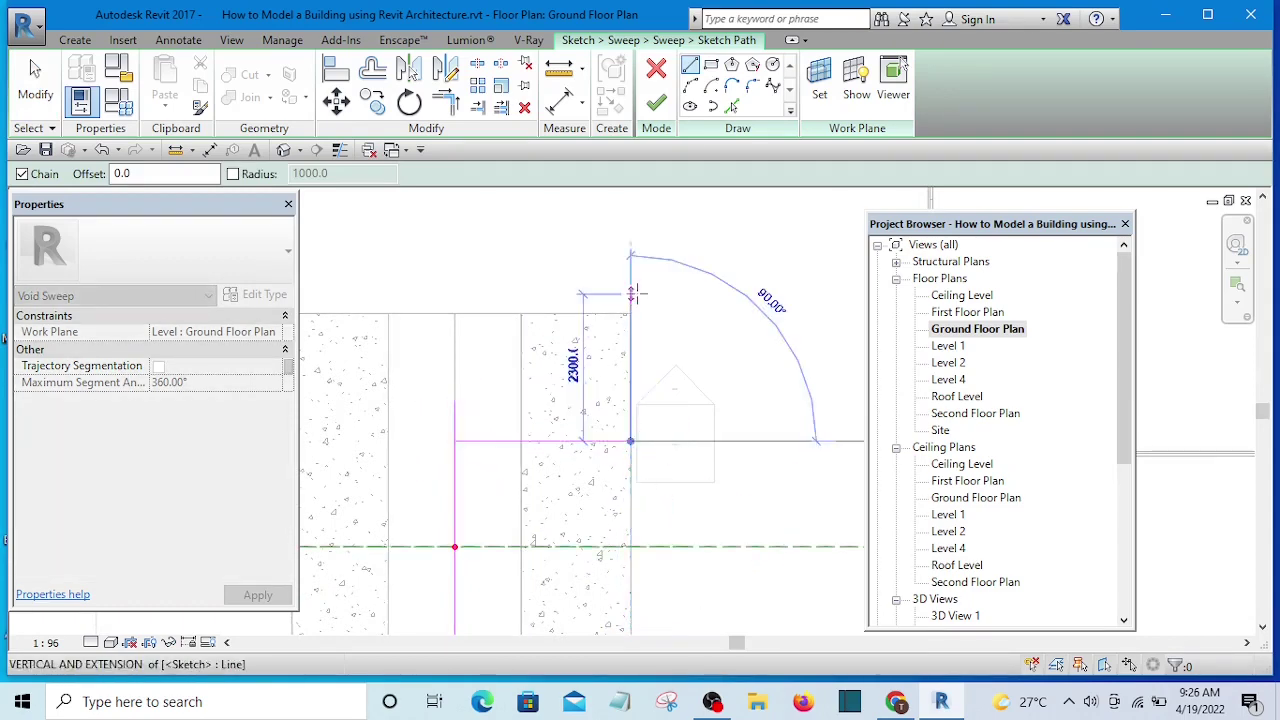
right_click(638, 296)
click(686, 307)
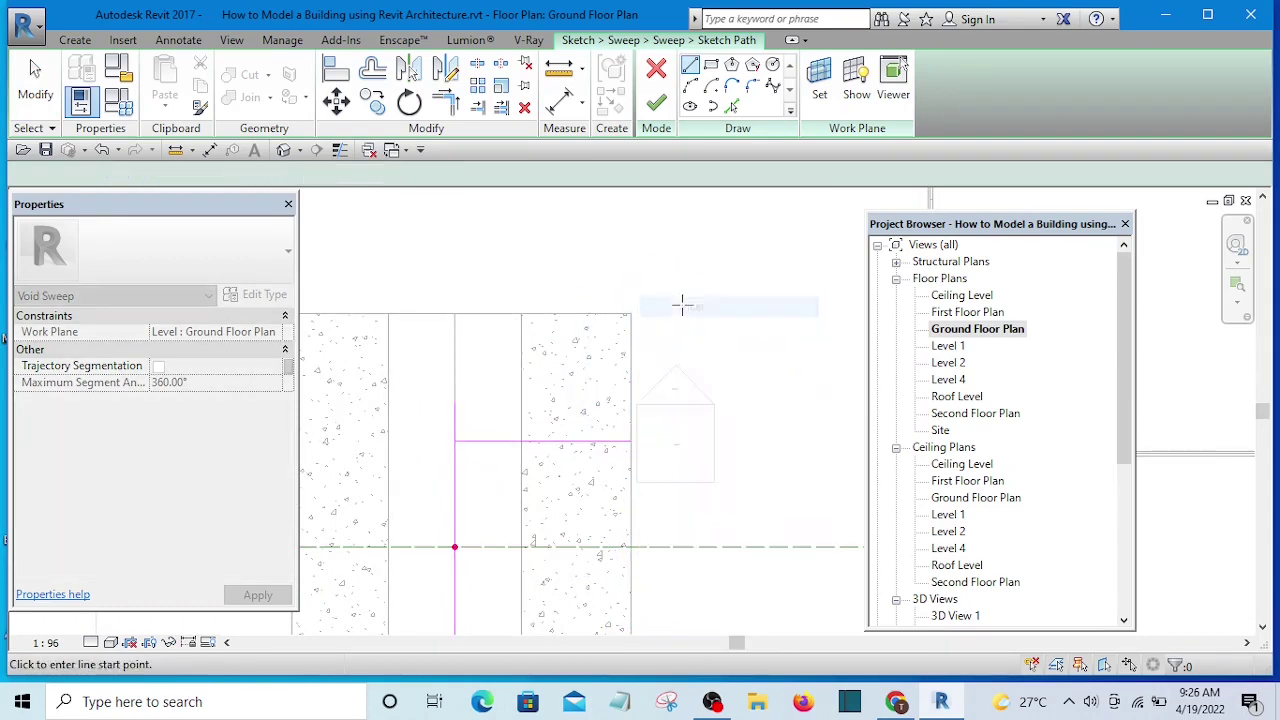
Trim the horizontal and vertical path lines to a corner, keeping the vertical part toward the box's front.
click(445, 102)
click(514, 443)
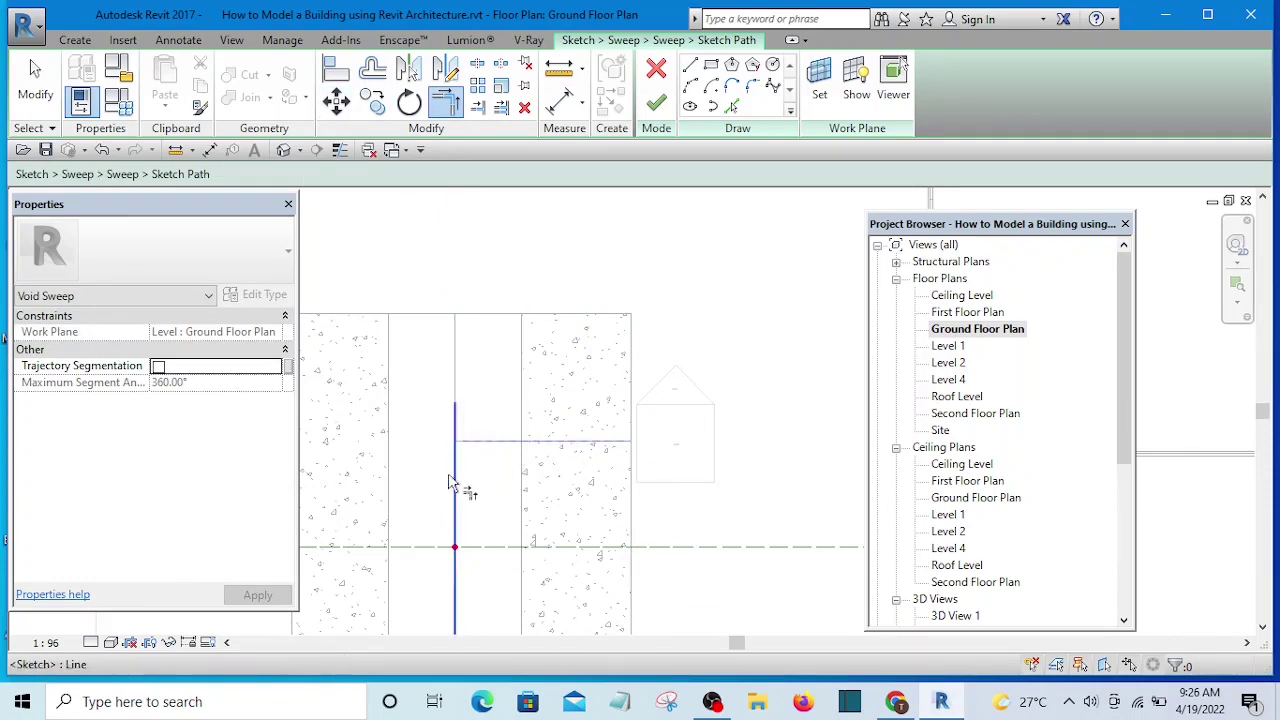
click(453, 486)
scroll(503, 389, down, 4)
right_click(558, 333)
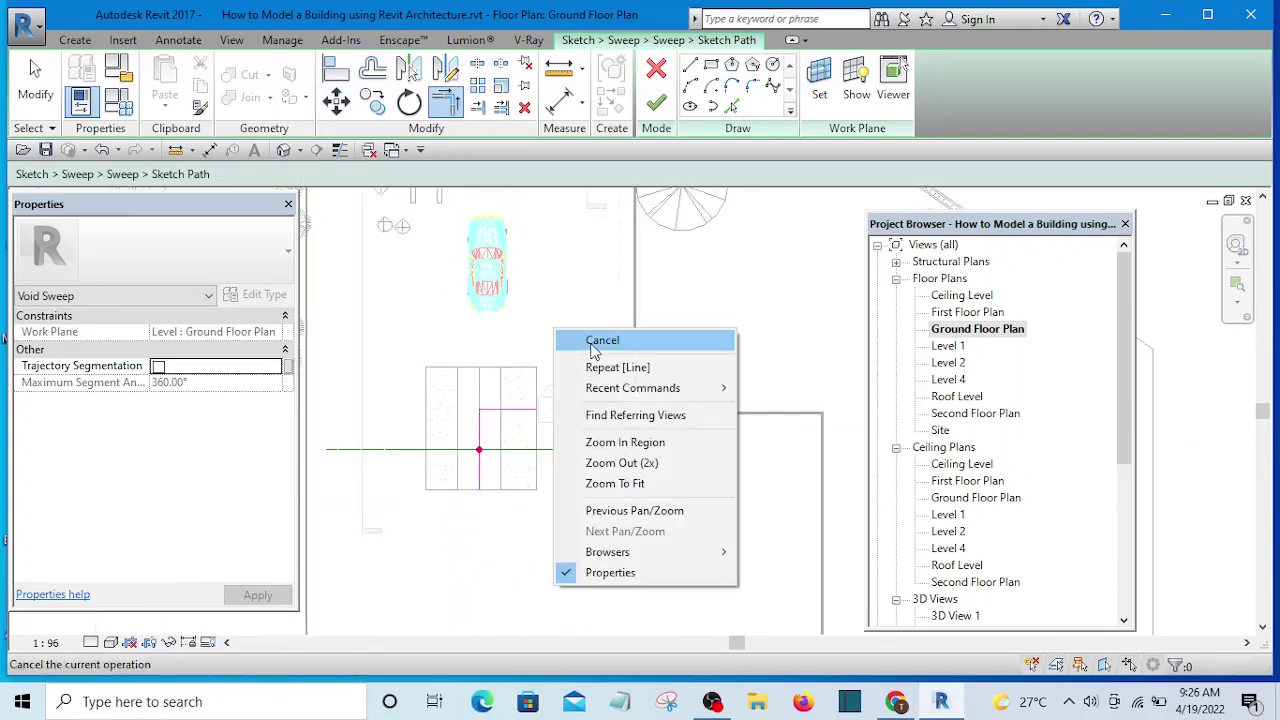
click(592, 346)
right_click(593, 350)
click(602, 323)
Reposition the horizontal path segment so that it lies 3600 from the box's front edge.
scroll(526, 410, up, 3)
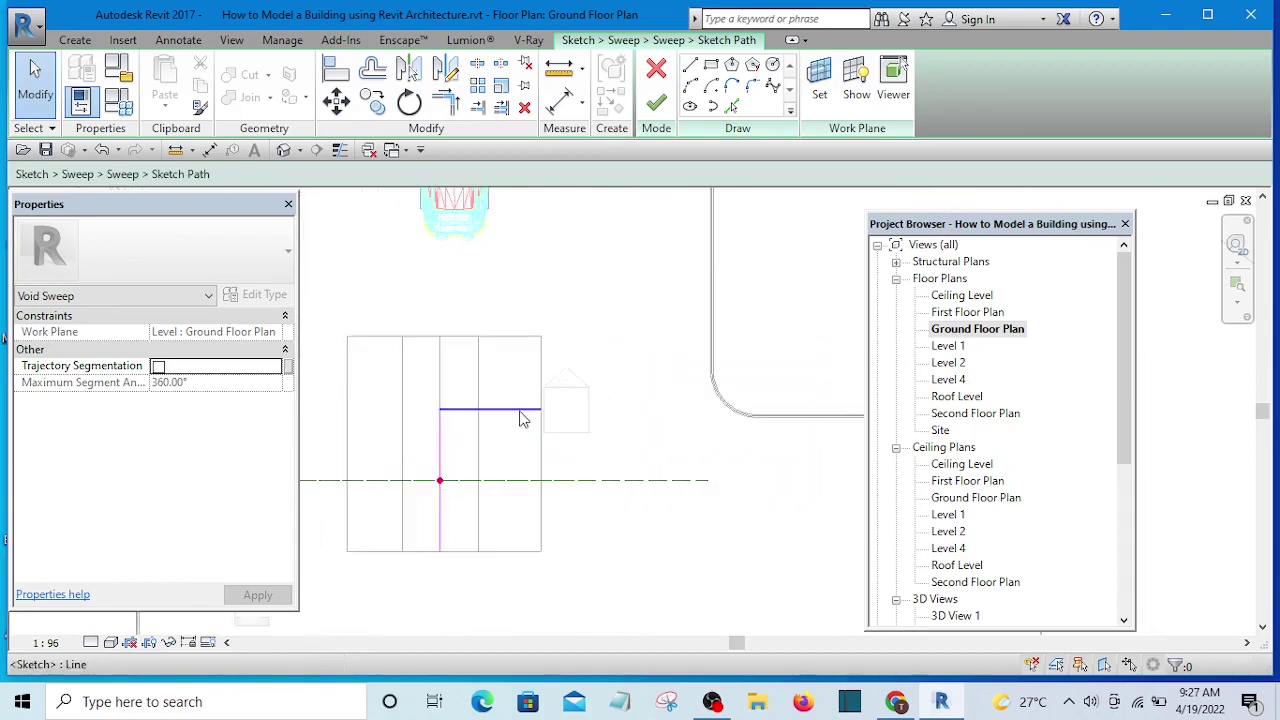
mouse_move(512, 410)
mouse_down()
mouse_move(517, 449)
mouse_move(520, 438)
mouse_up()
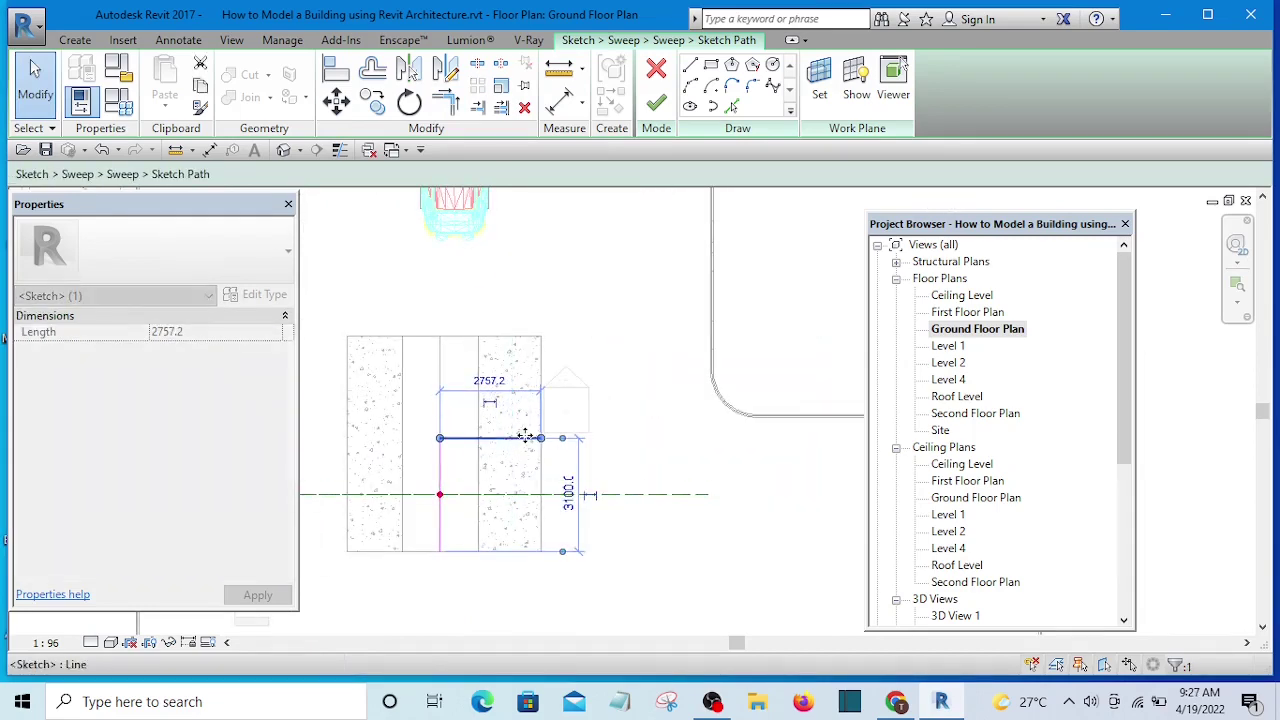
click(602, 311)
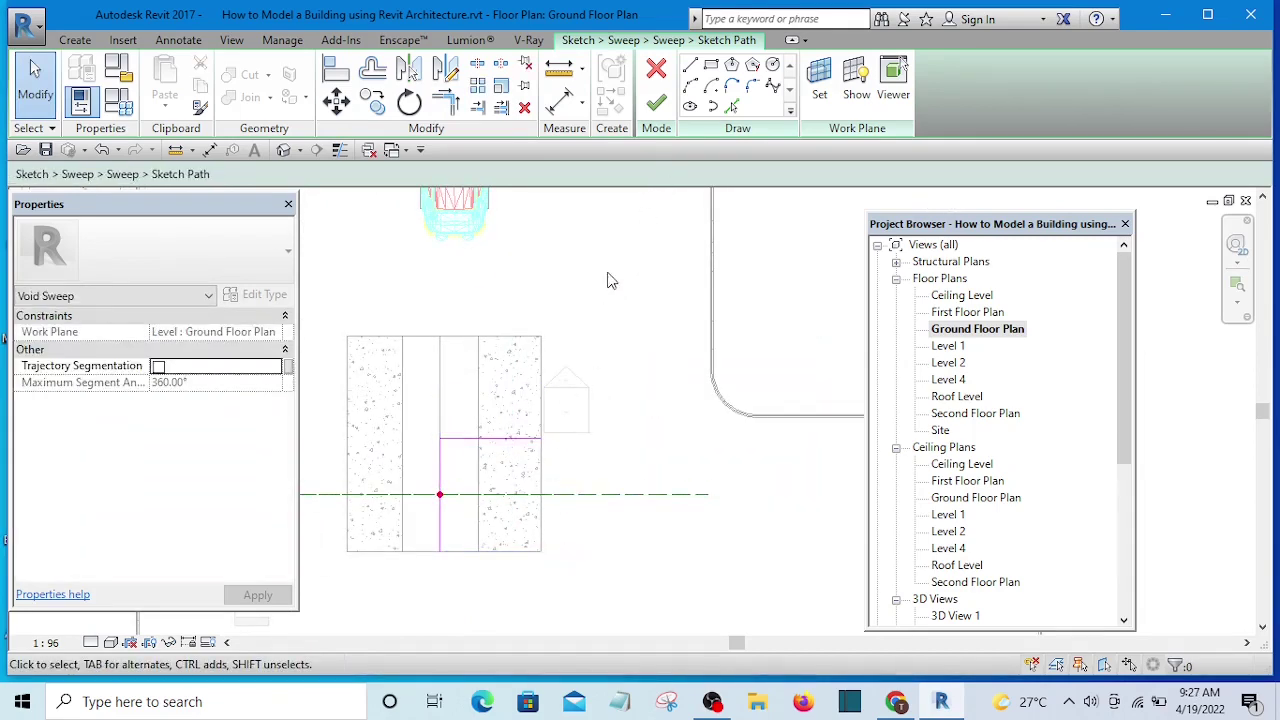
drag(474, 443, 474, 420)
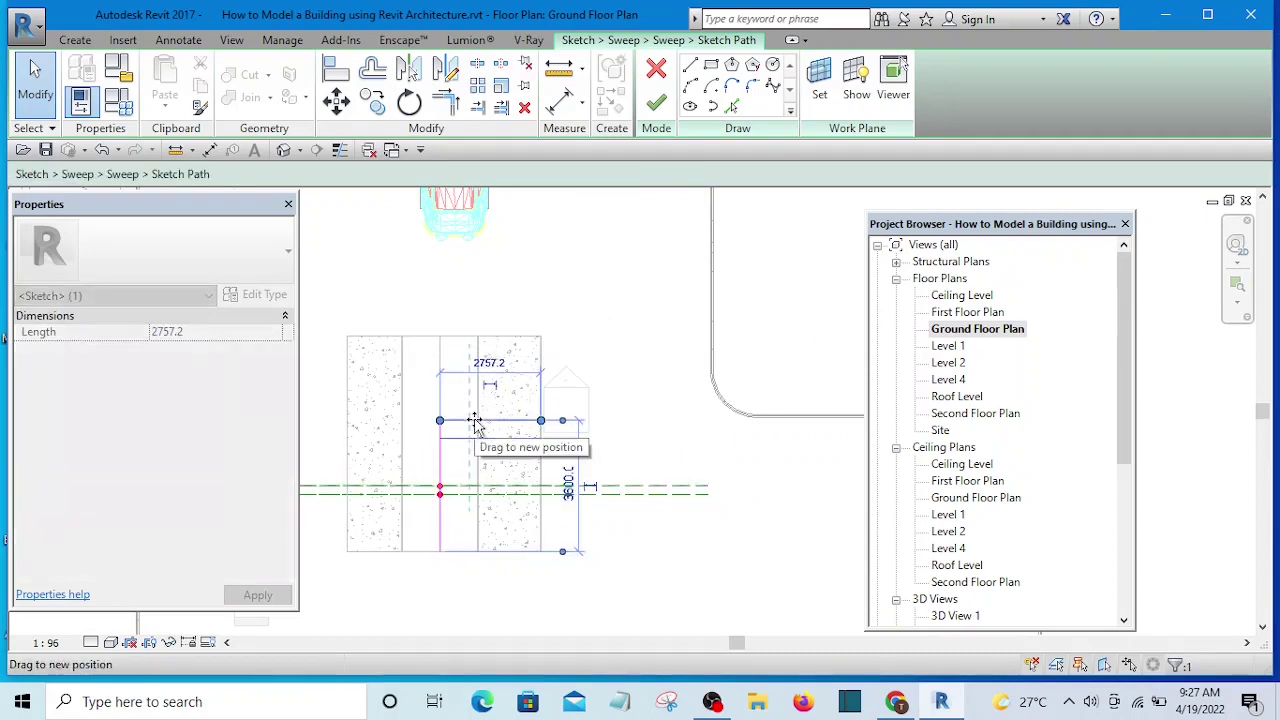
click(628, 342)
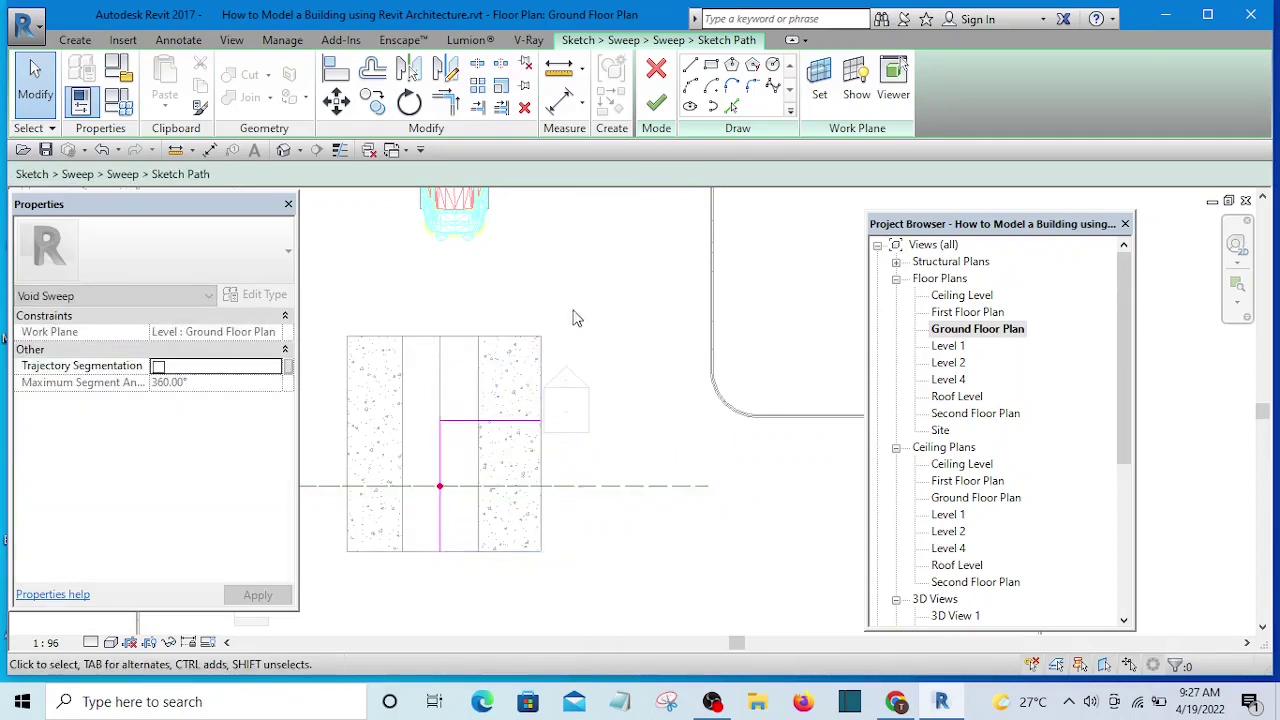
Finish the L-shaped path, the void sweep and the in-place model, and show the box in the default 3D view.
click(658, 106)
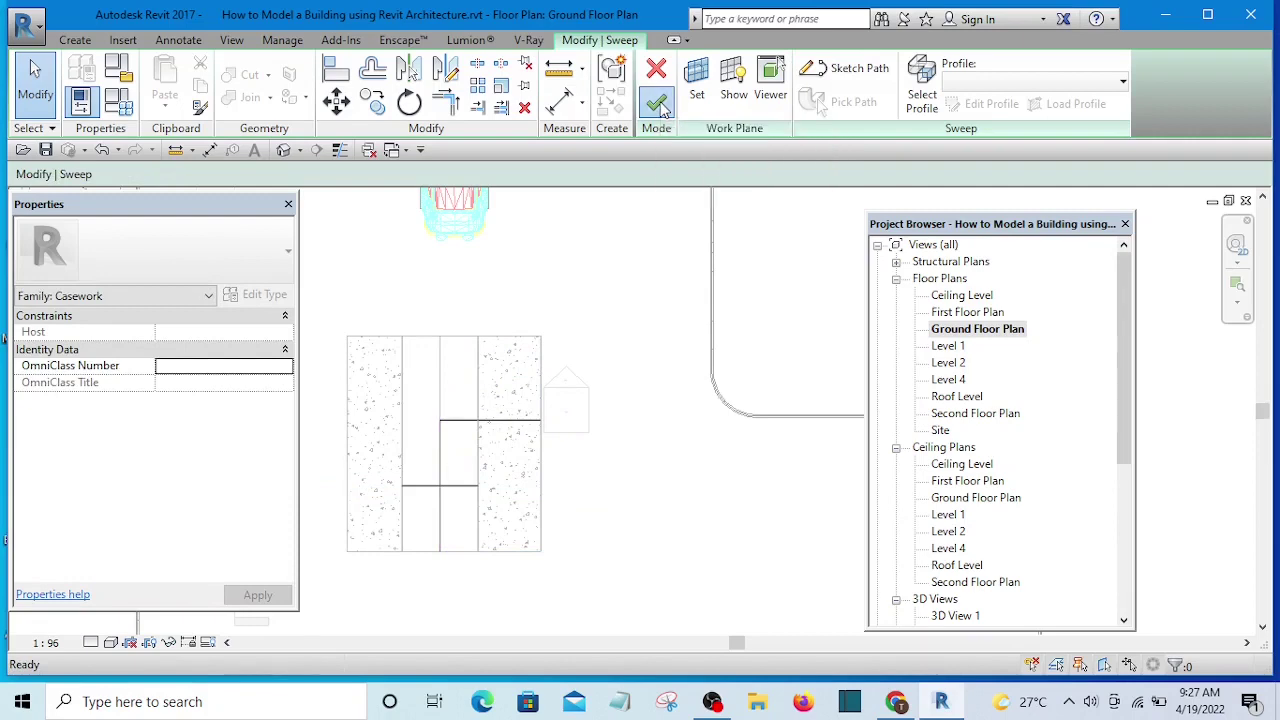
click(658, 106)
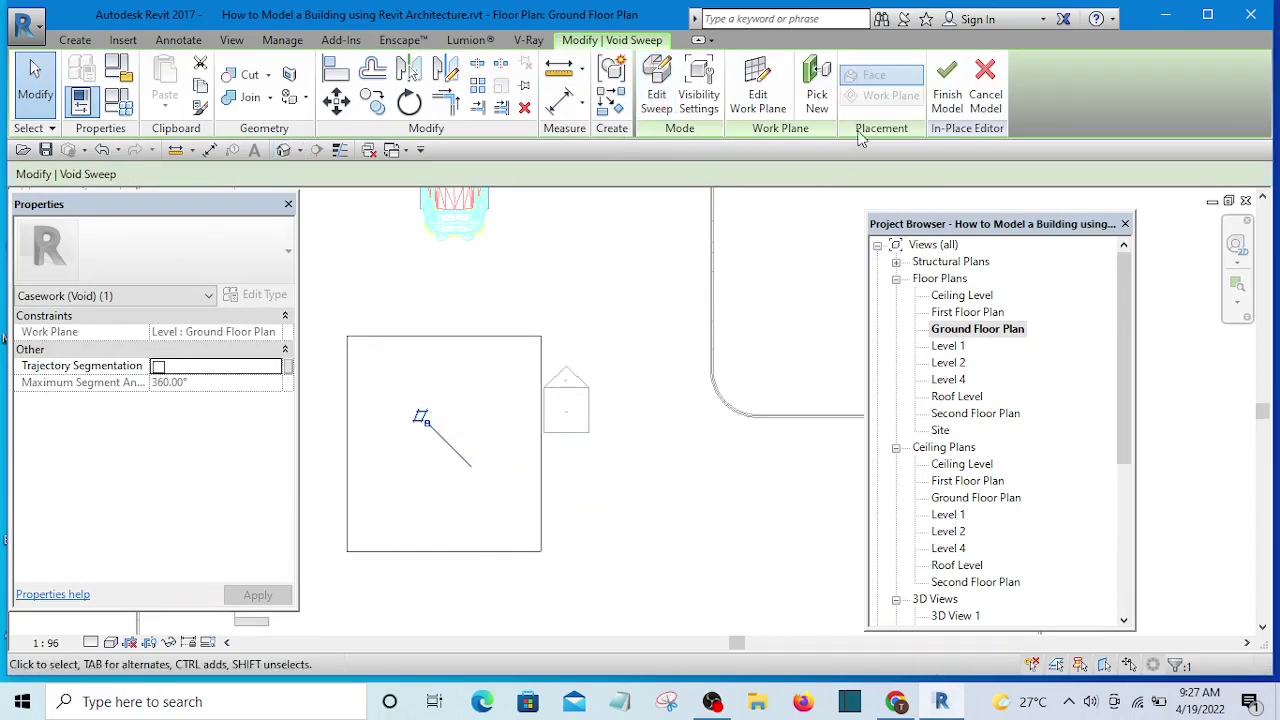
click(947, 85)
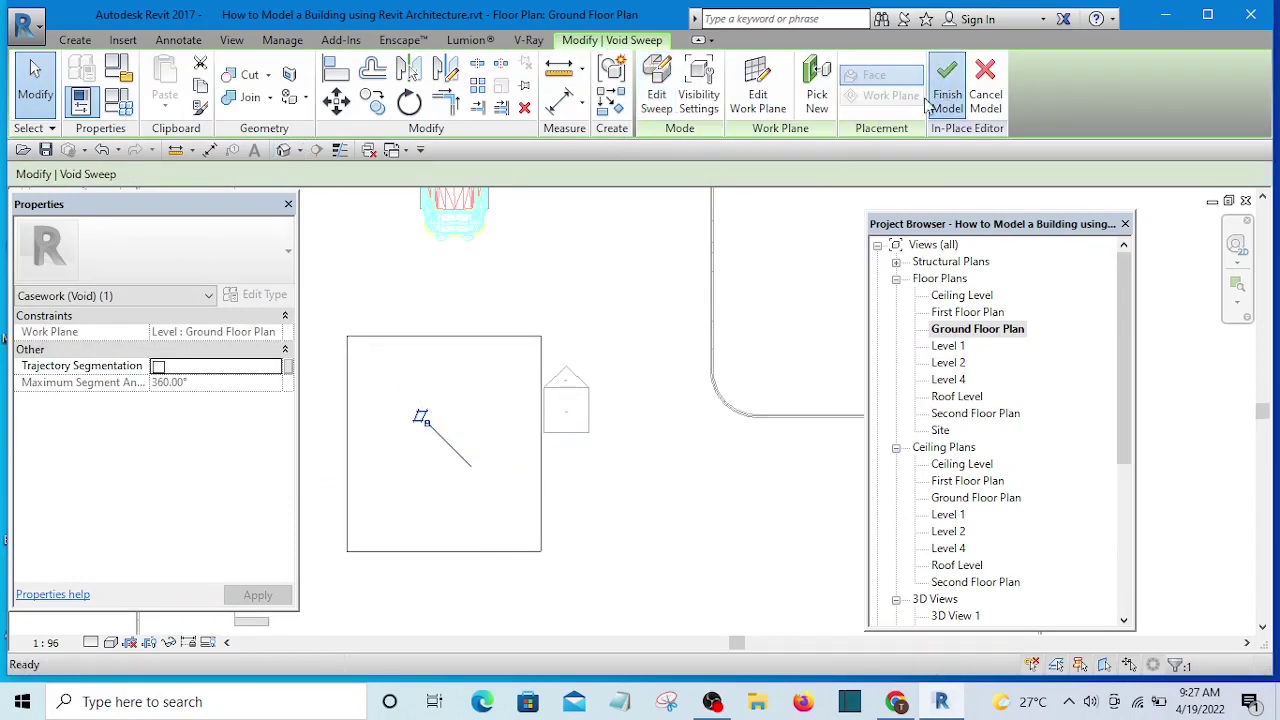
click(284, 150)
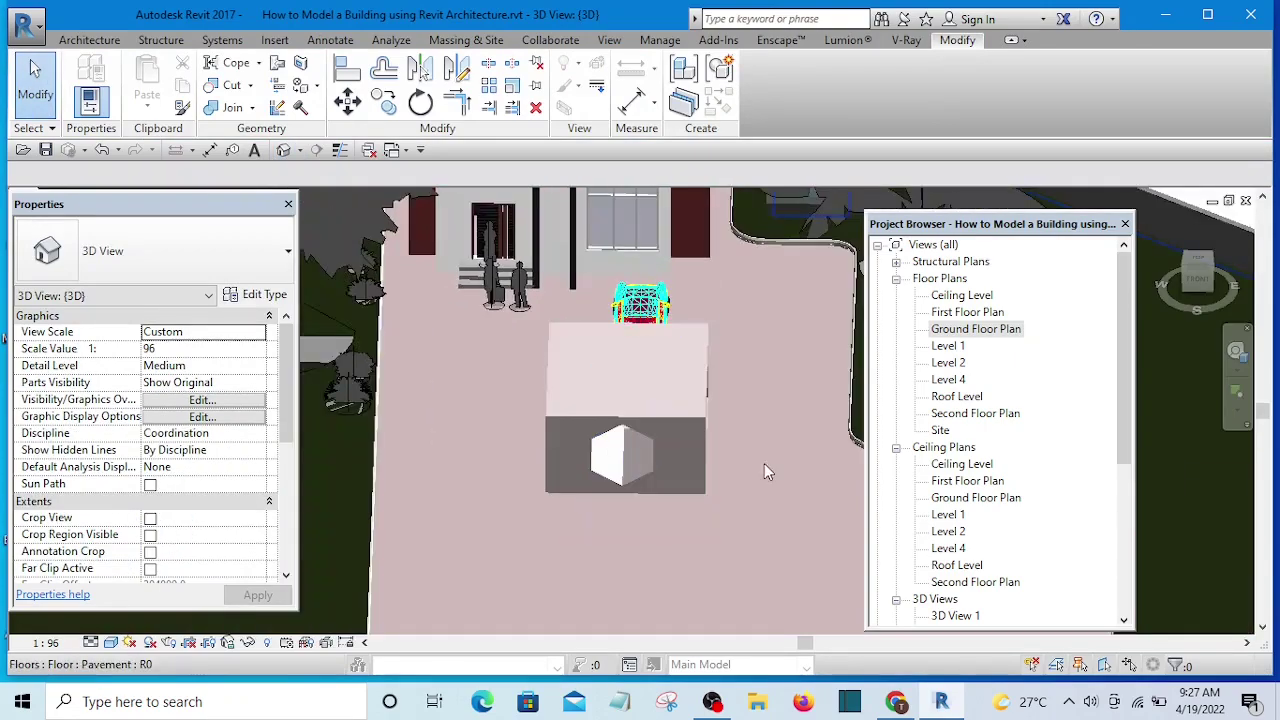
Open the casework box in front of the building for in-place editing and edit its hexagonal void sweep.
shift+middle_drag(764, 472, 677, 375)
mouse_move(637, 404)
shift+middle_down()
mouse_move(623, 430)
mouse_move(571, 452)
mouse_move(838, 368)
mouse_move(566, 417)
mouse_move(563, 441)
mouse_move(649, 385)
mouse_move(767, 432)
mouse_move(862, 434)
mouse_move(815, 480)
mouse_move(634, 409)
mouse_move(637, 372)
mouse_move(629, 385)
mouse_move(620, 372)
shift+middle_up()
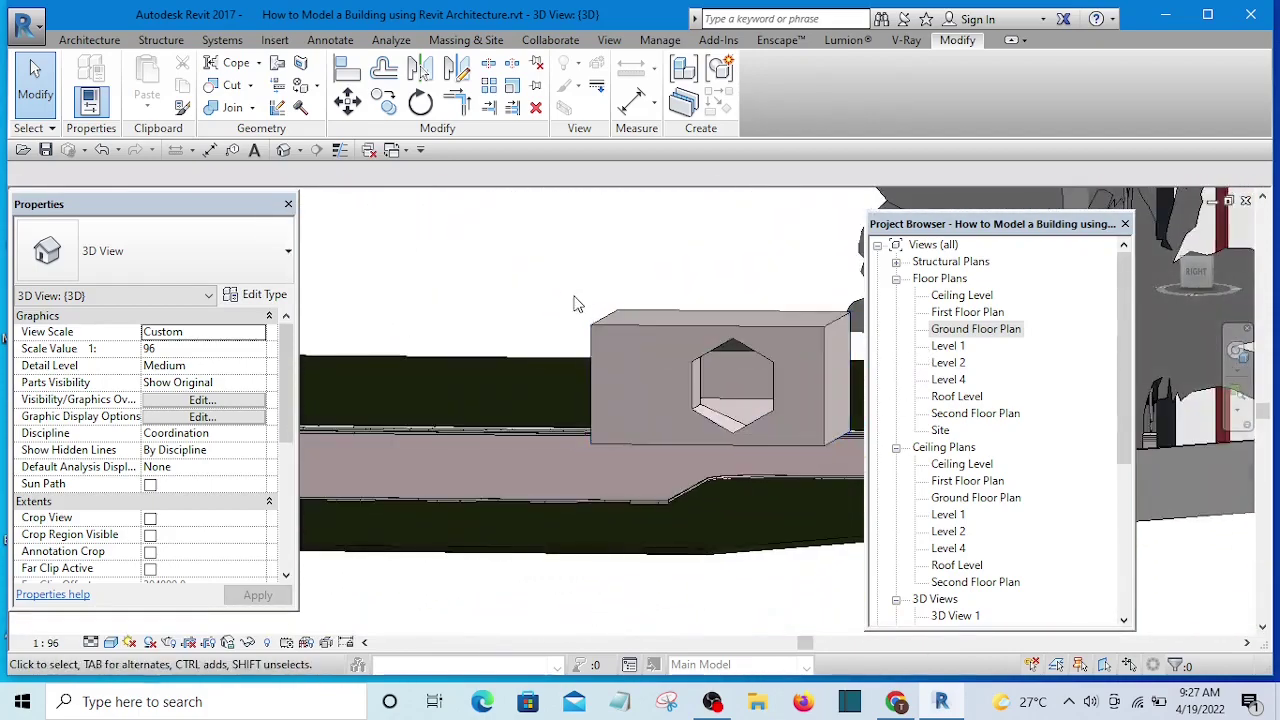
mouse_move(575, 300)
shift+middle_down()
mouse_move(631, 266)
mouse_move(837, 375)
mouse_move(842, 392)
mouse_move(623, 517)
mouse_move(498, 512)
mouse_move(650, 349)
mouse_move(650, 490)
mouse_move(604, 485)
mouse_move(700, 529)
mouse_move(690, 500)
mouse_move(716, 455)
mouse_move(683, 411)
mouse_move(657, 515)
mouse_move(454, 496)
shift+middle_up()
shift+middle_drag(405, 209, 398, 358)
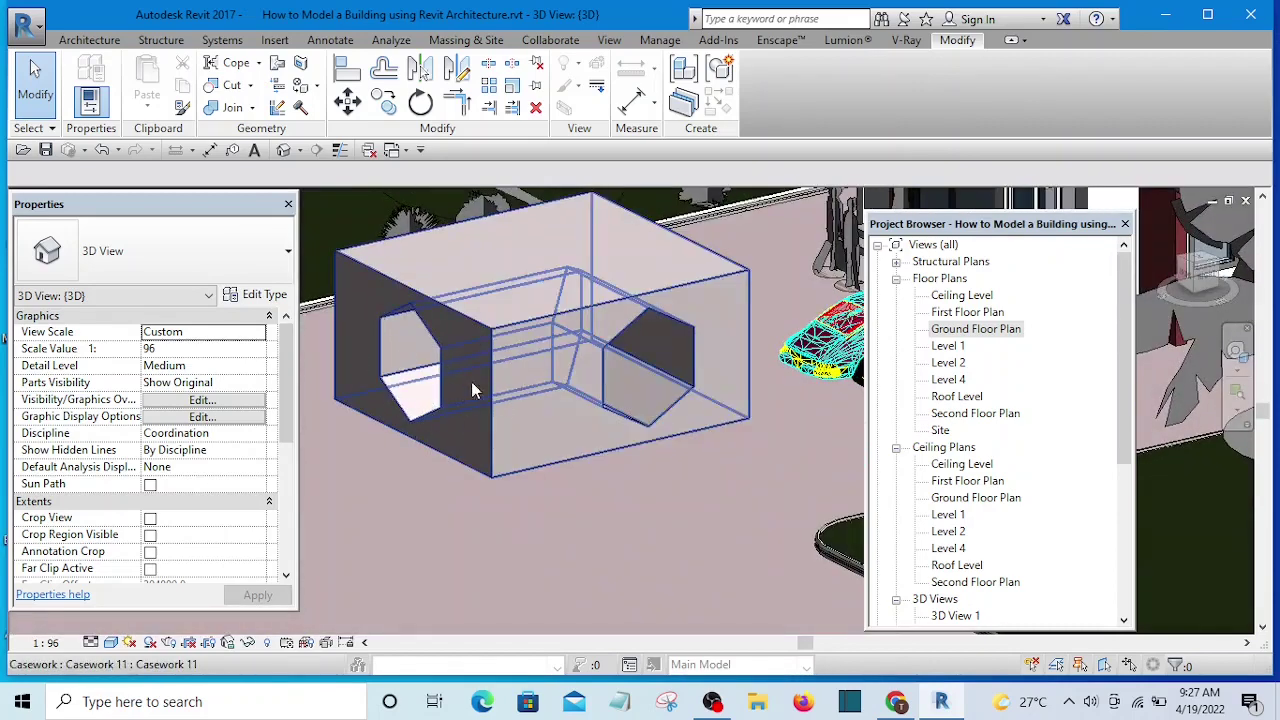
shift+middle_drag(491, 437, 450, 429)
click(450, 429)
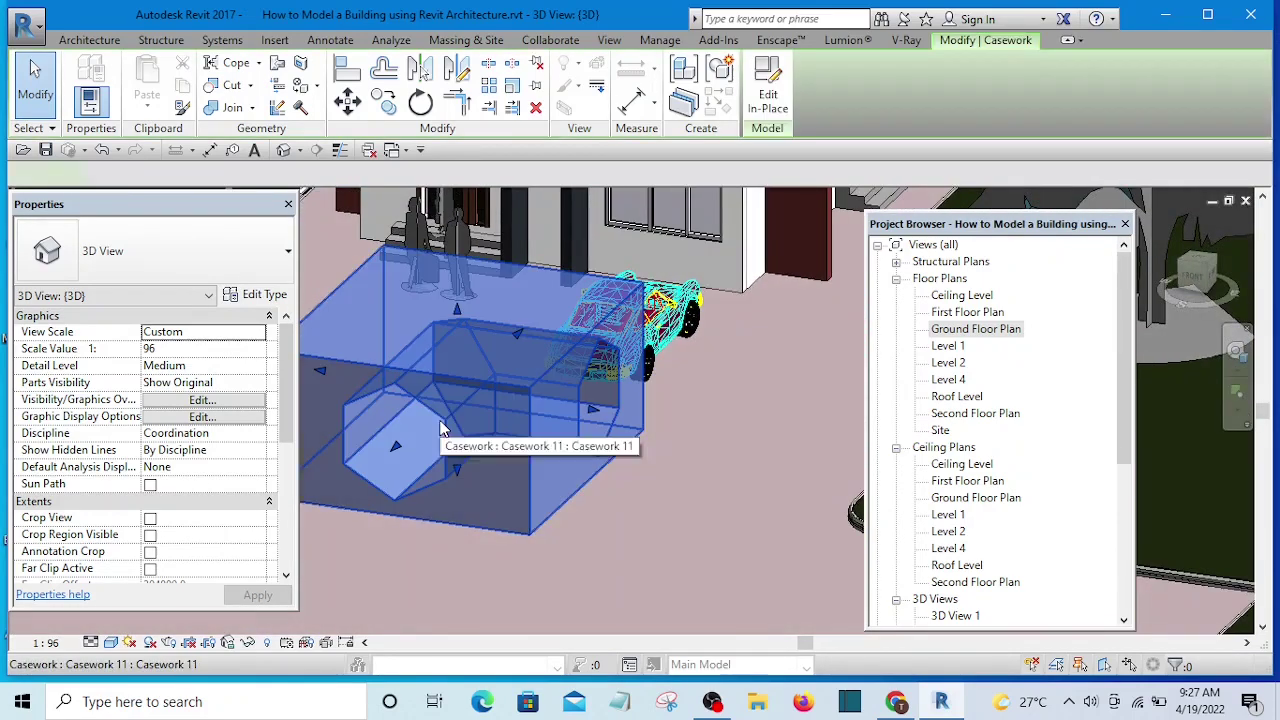
click(765, 107)
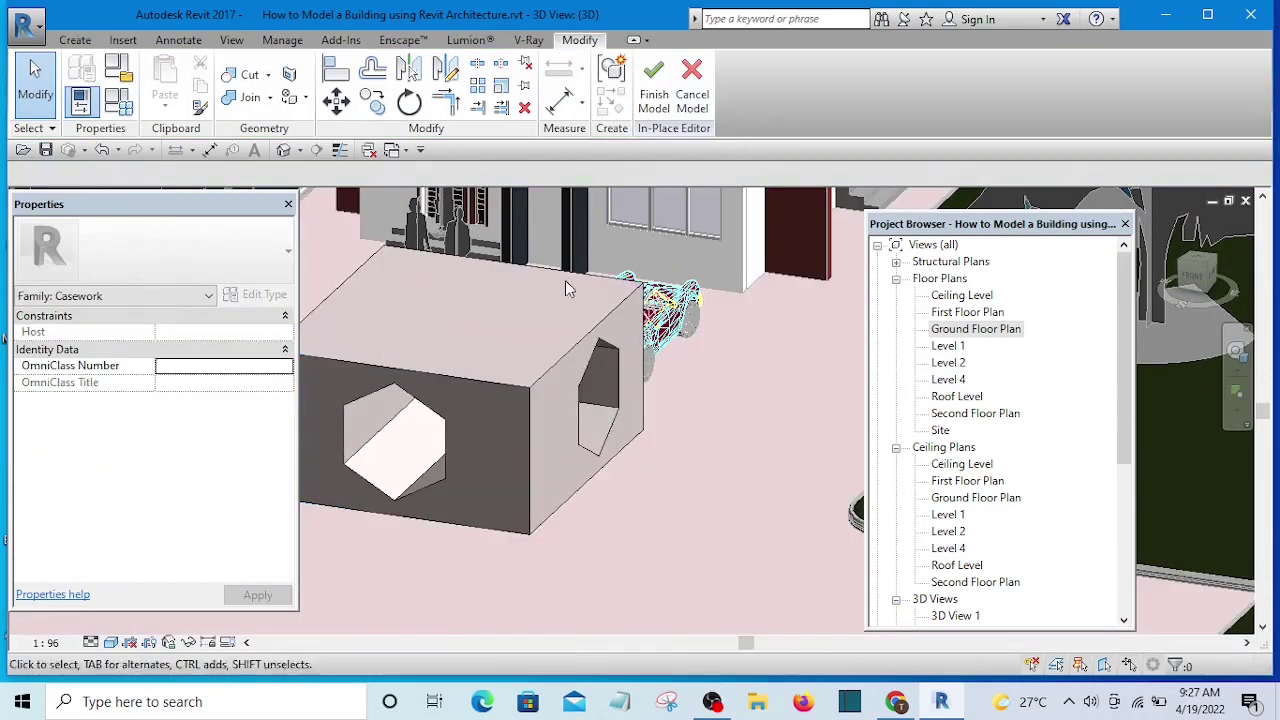
click(401, 400)
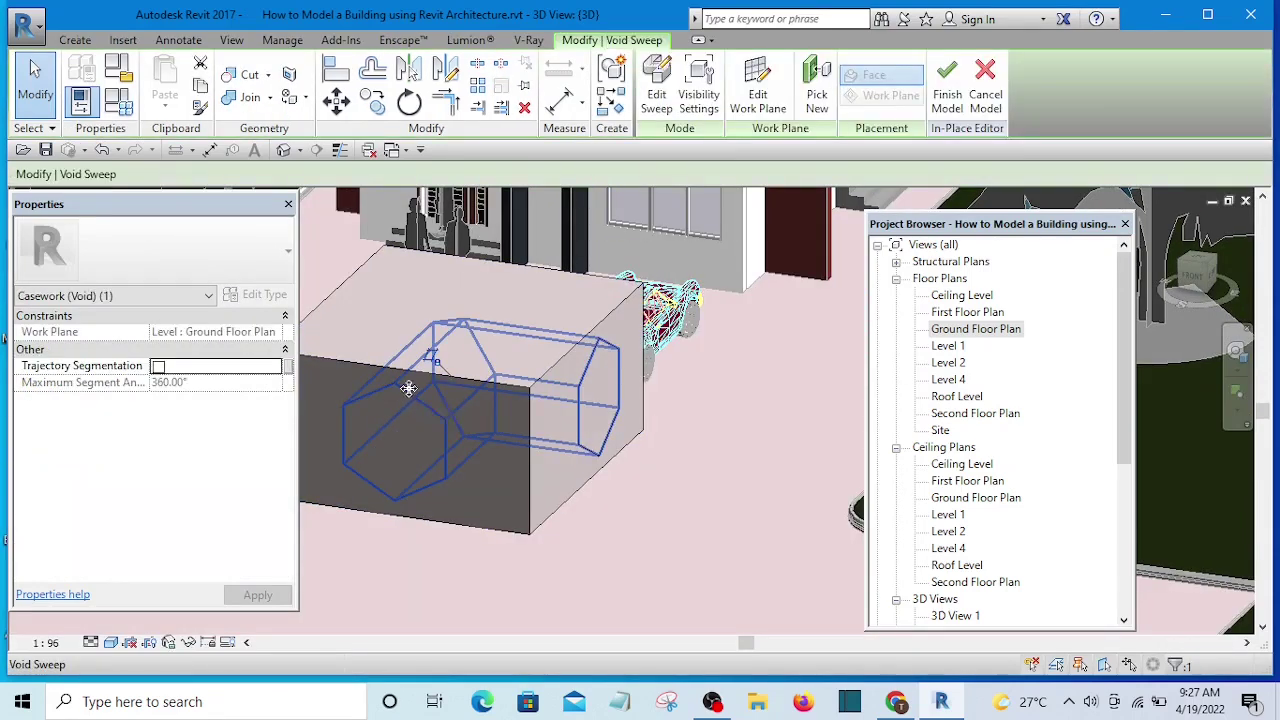
click(660, 100)
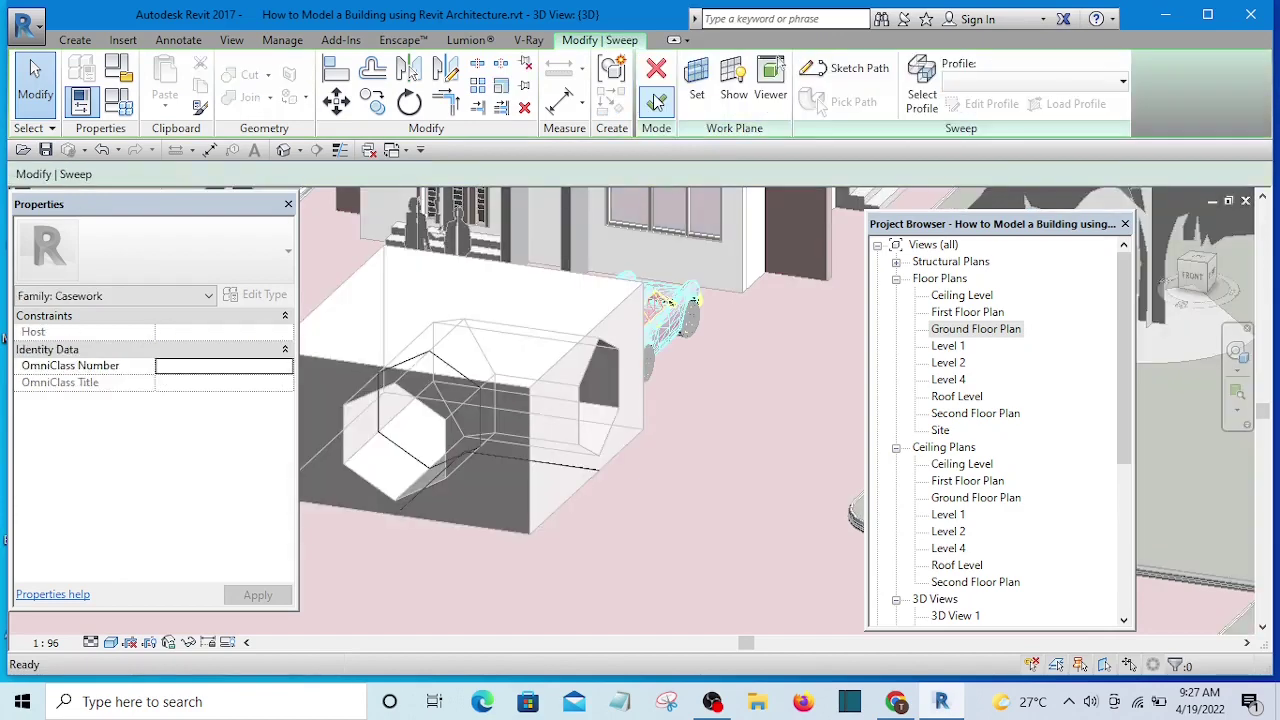
Open the Approach View elevation and select the void sweep's hexagonal profile there.
click(462, 453)
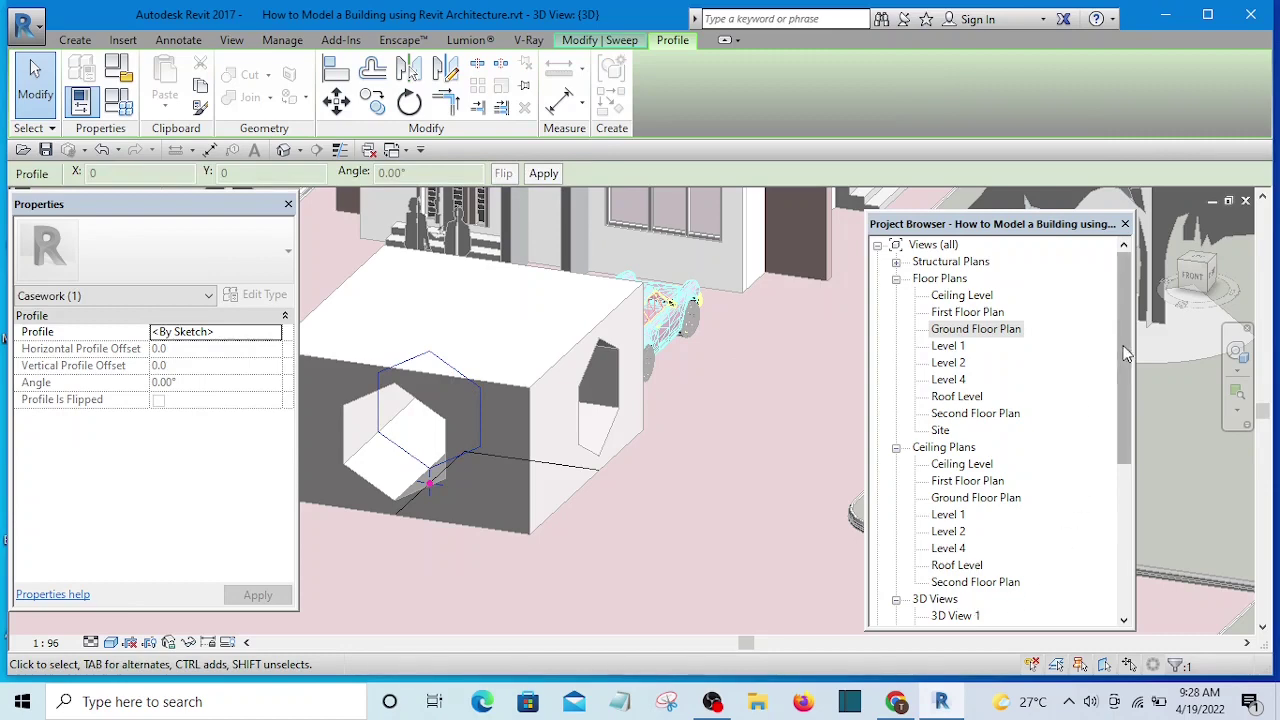
drag(1127, 352, 1128, 500)
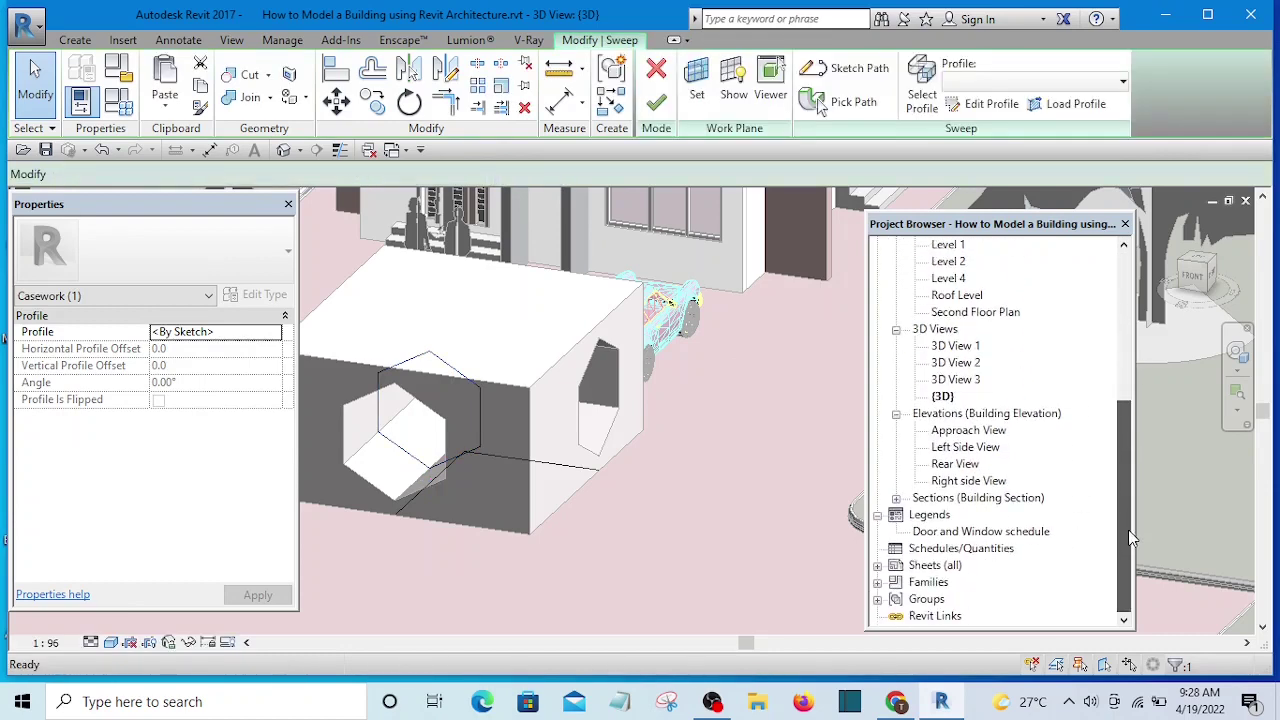
double_click(966, 437)
click(620, 397)
scroll(603, 428, down, 2)
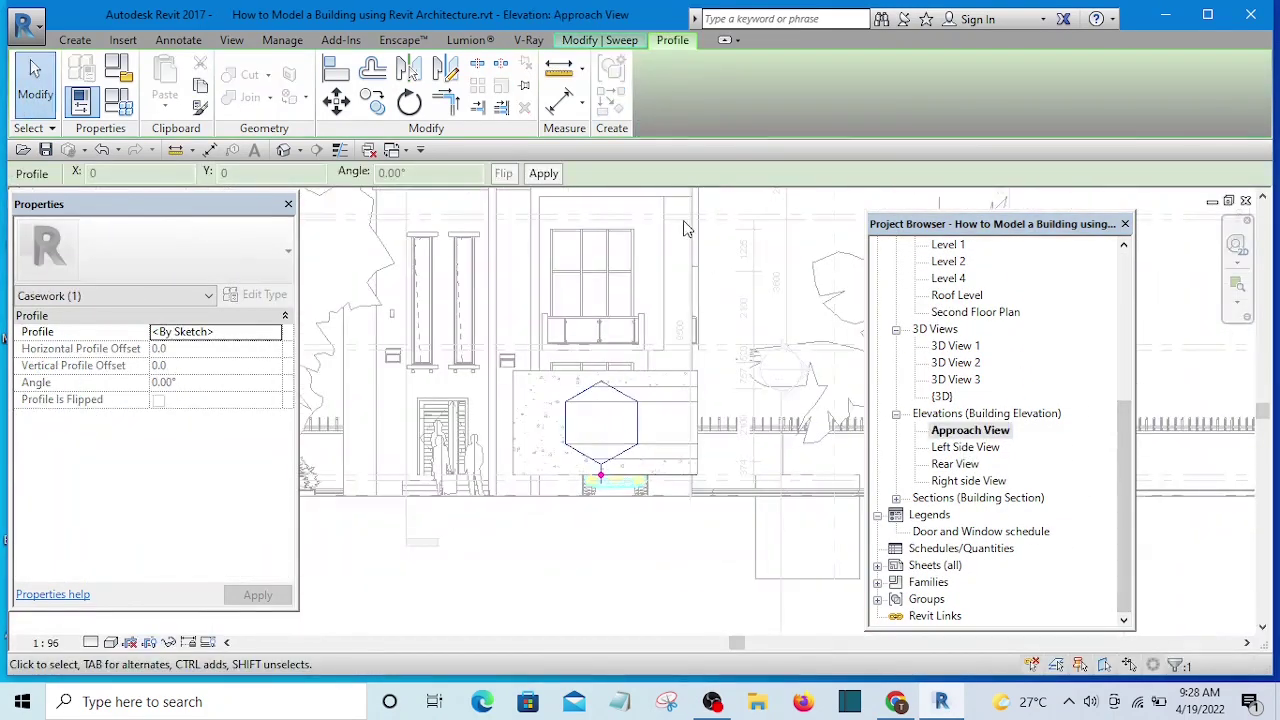
scroll(660, 400, down, 2)
click(642, 486)
click(596, 428)
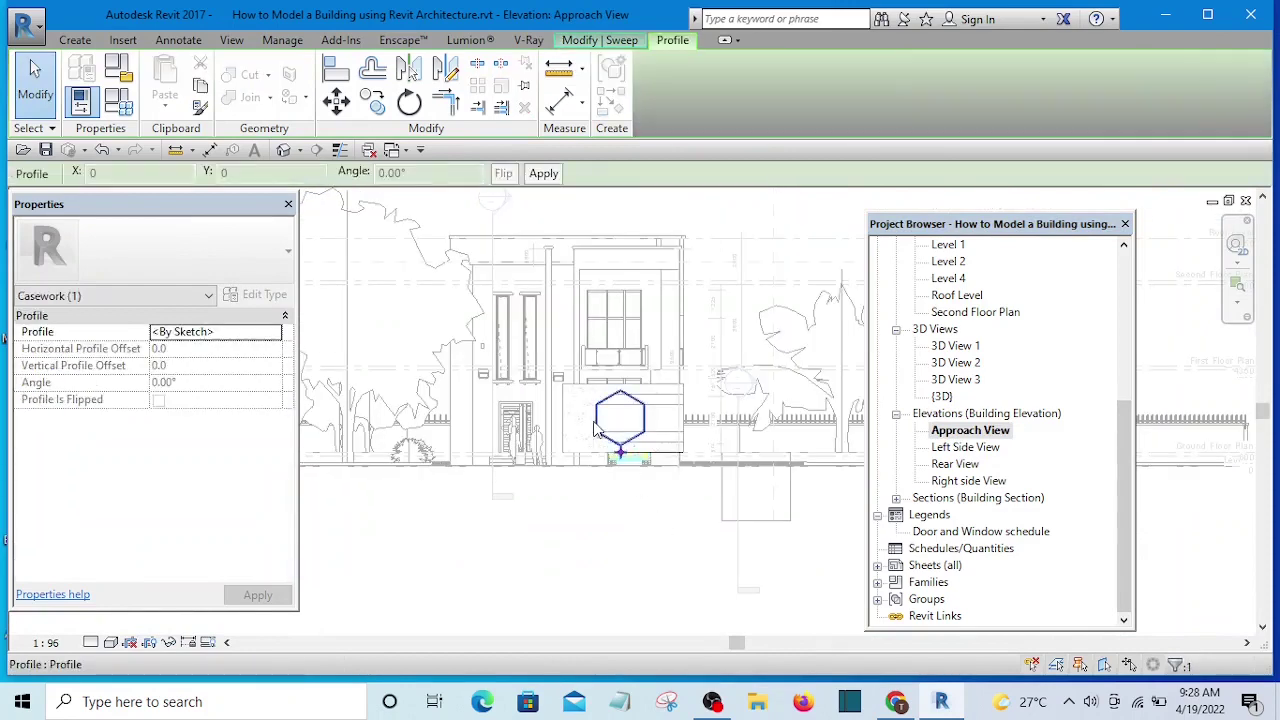
Edit the sweep profile and delete all the lines of its hexagon.
click(583, 42)
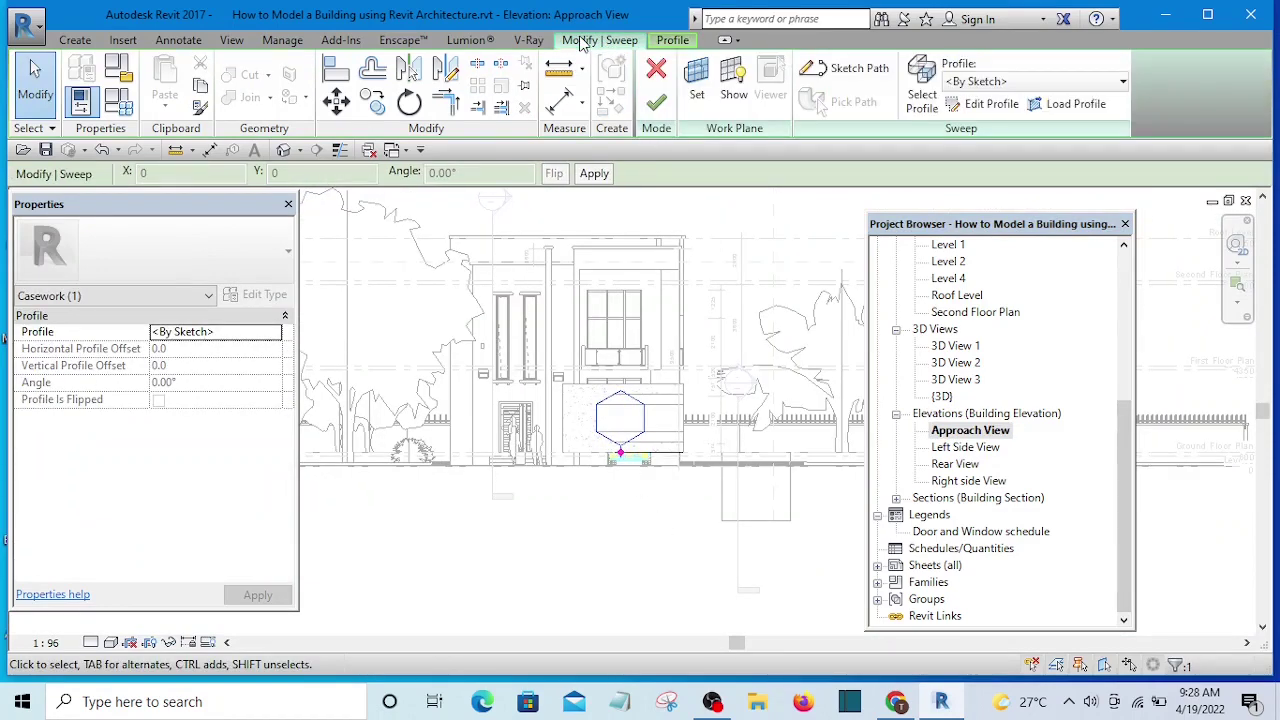
click(990, 104)
scroll(668, 420, up, 5)
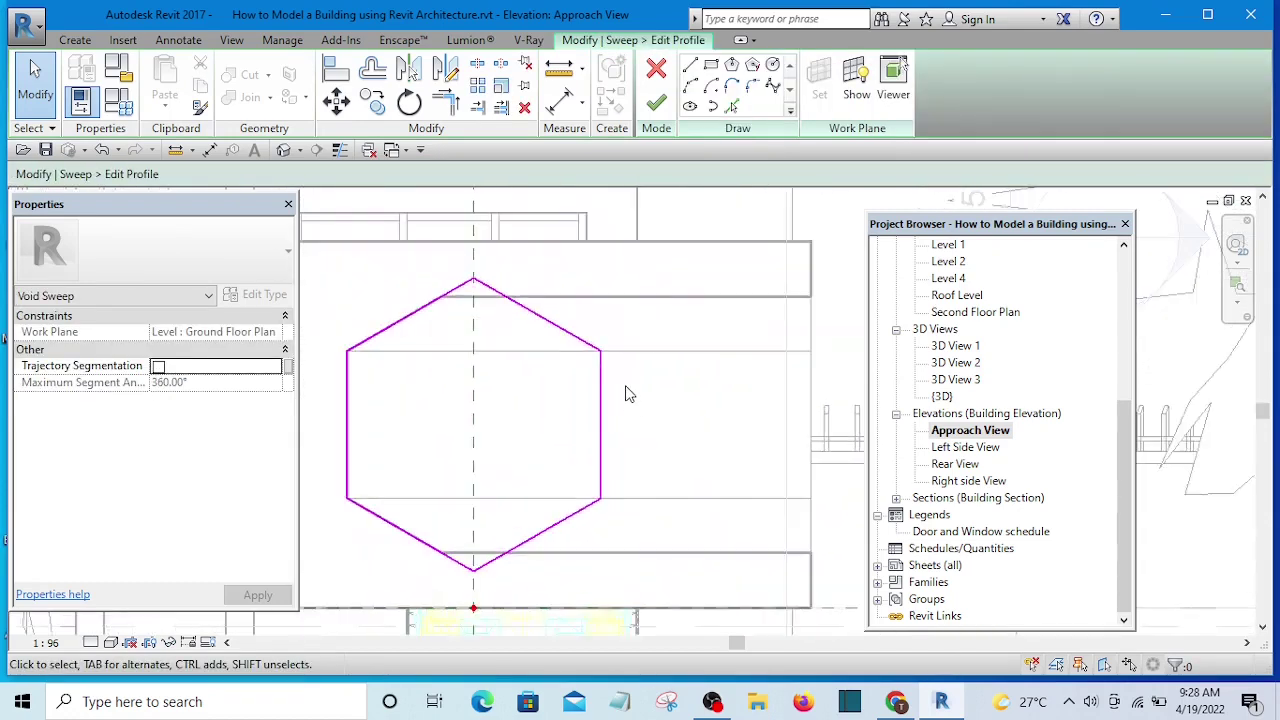
scroll(395, 323, down, 3)
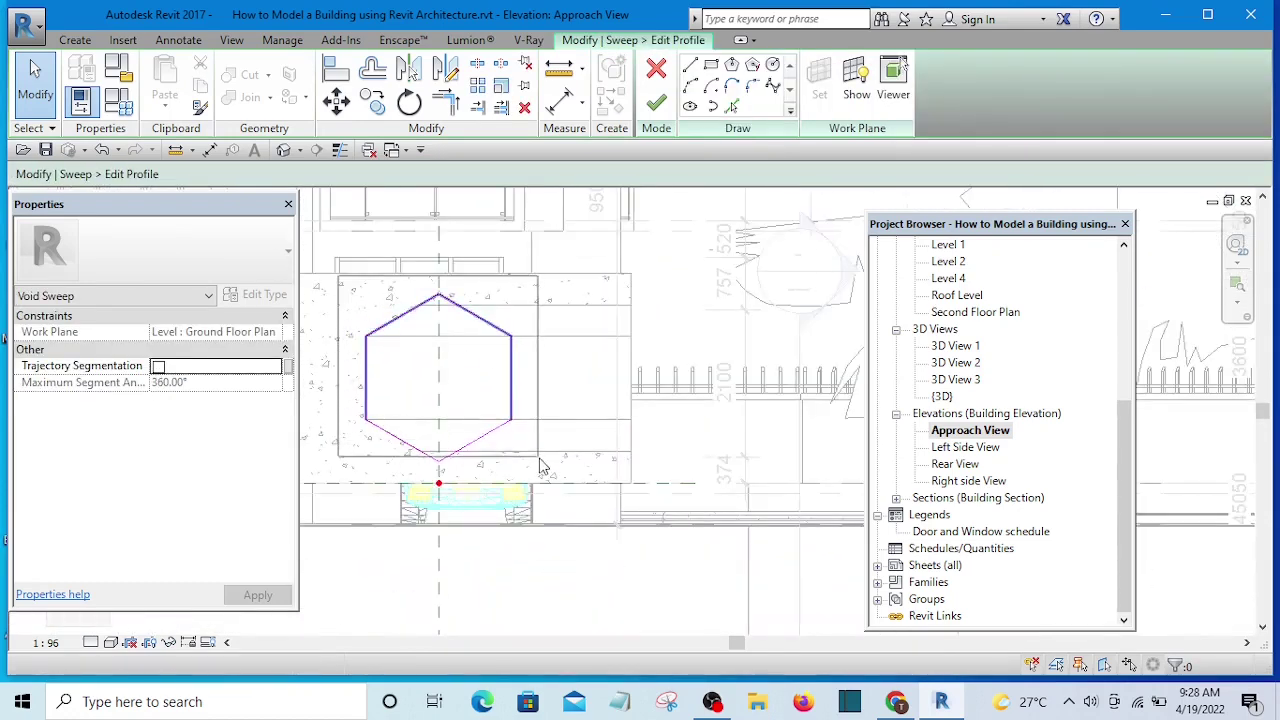
drag(545, 475, 545, 475)
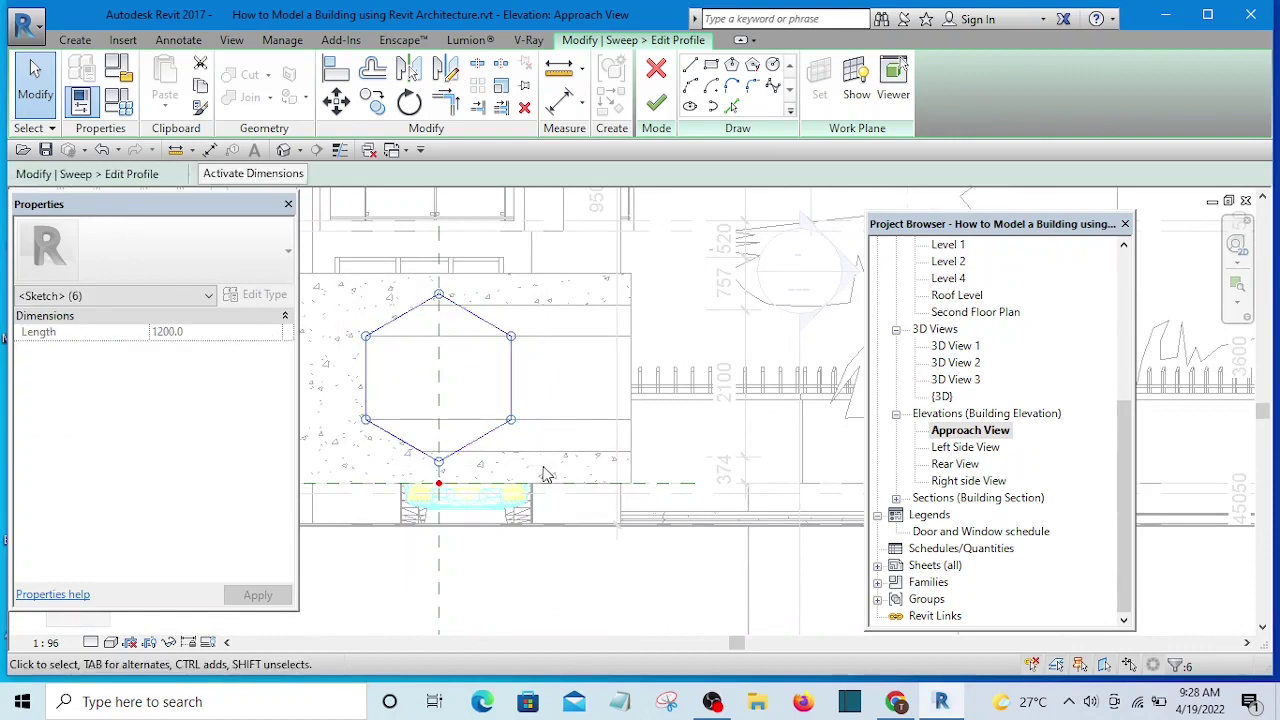
key(Delete)
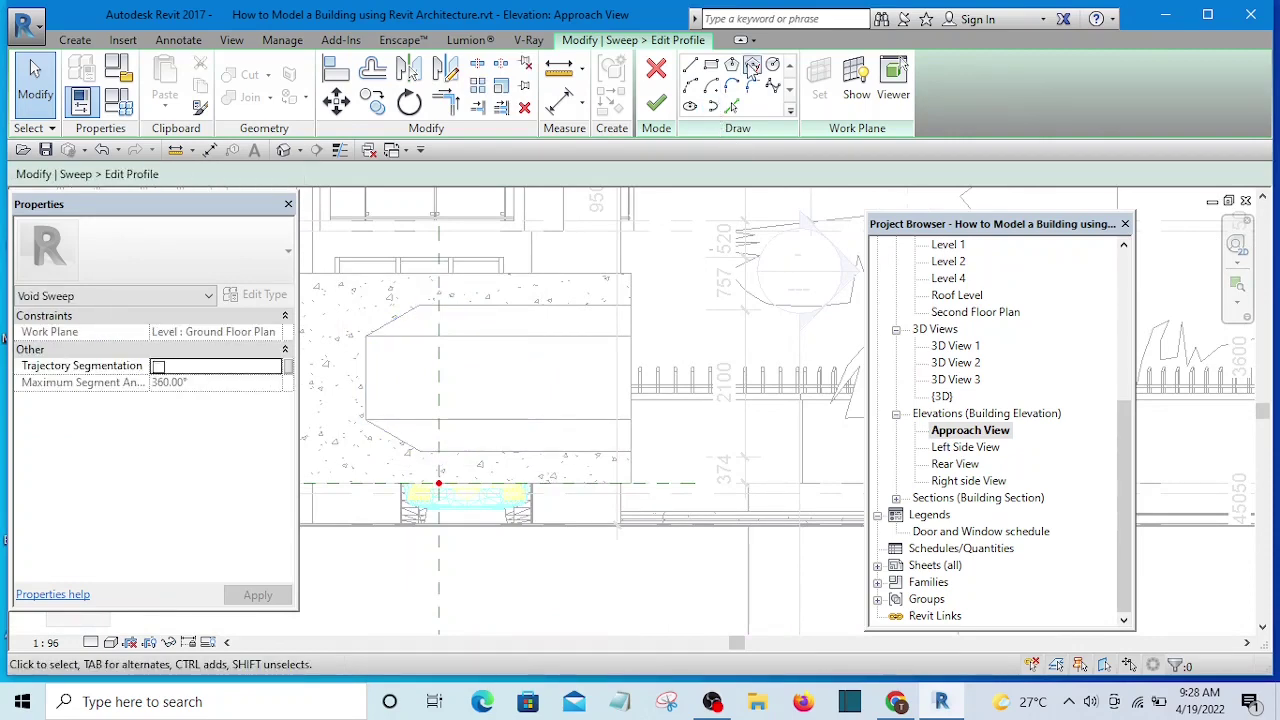
Draw a circle of about 1002.5 radius centred on the vertical reference plane within the box, and finish the profile.
click(772, 64)
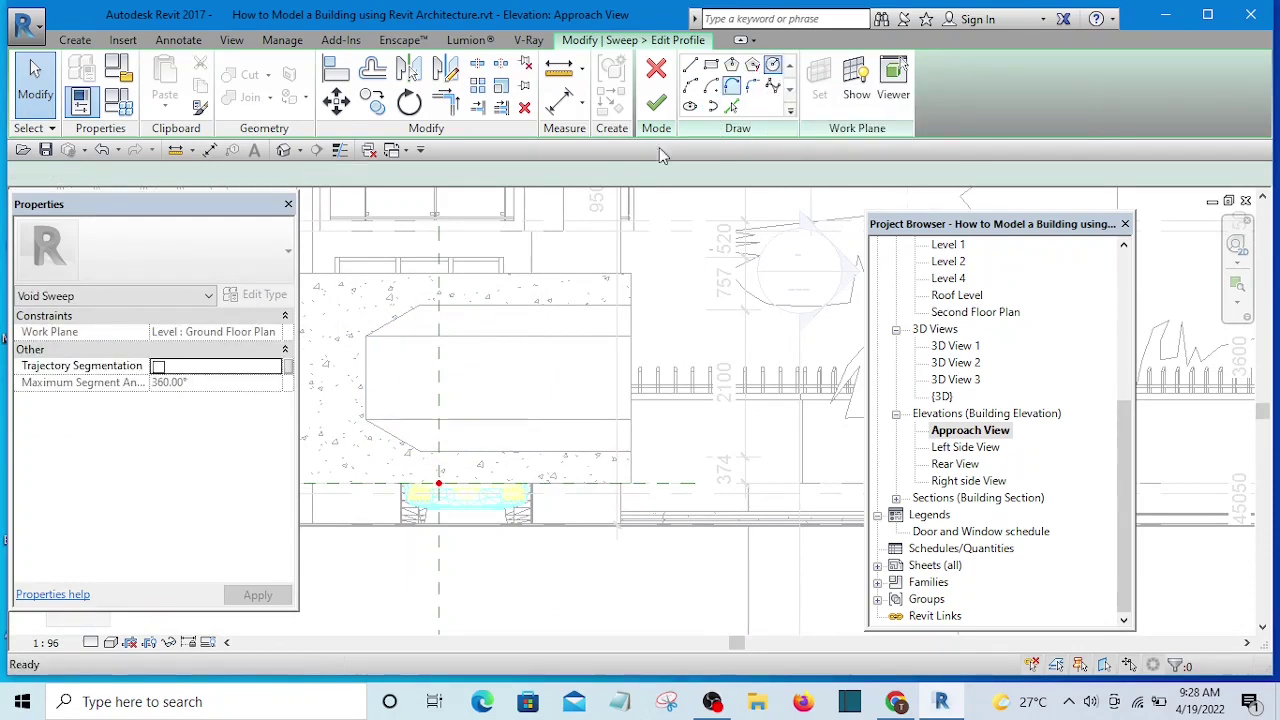
click(438, 383)
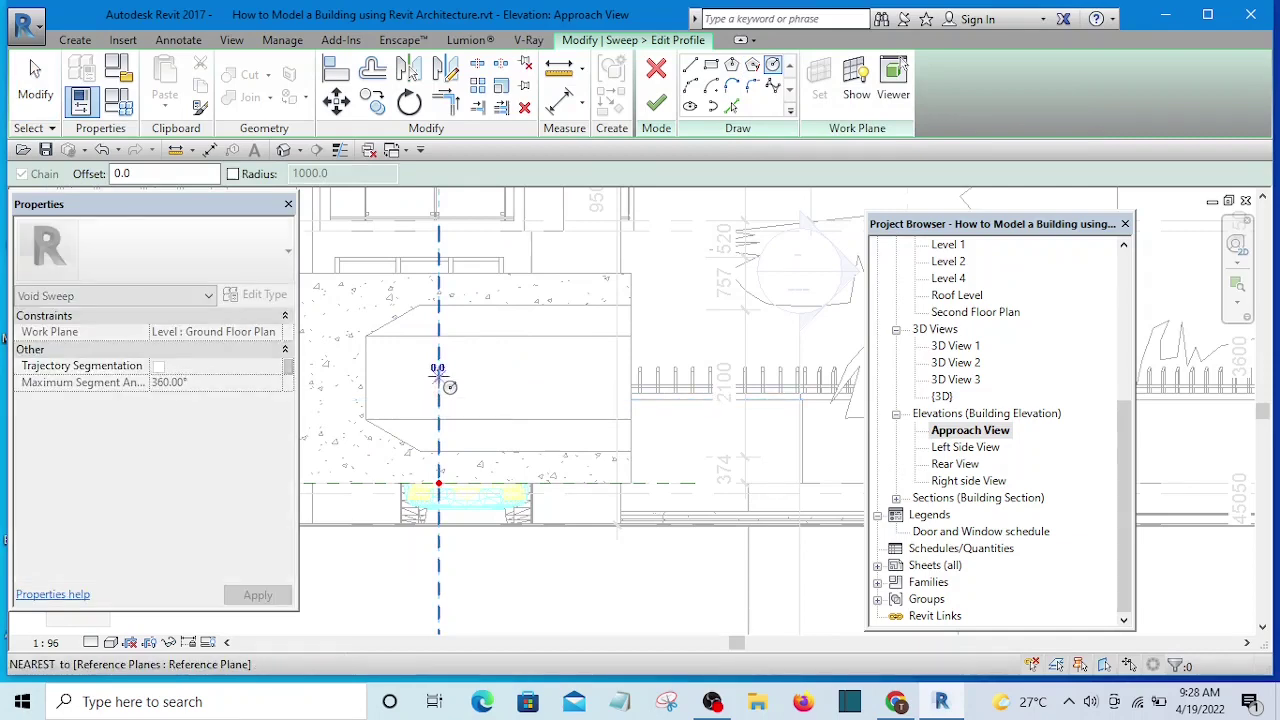
scroll(445, 313, up, 1)
click(445, 313)
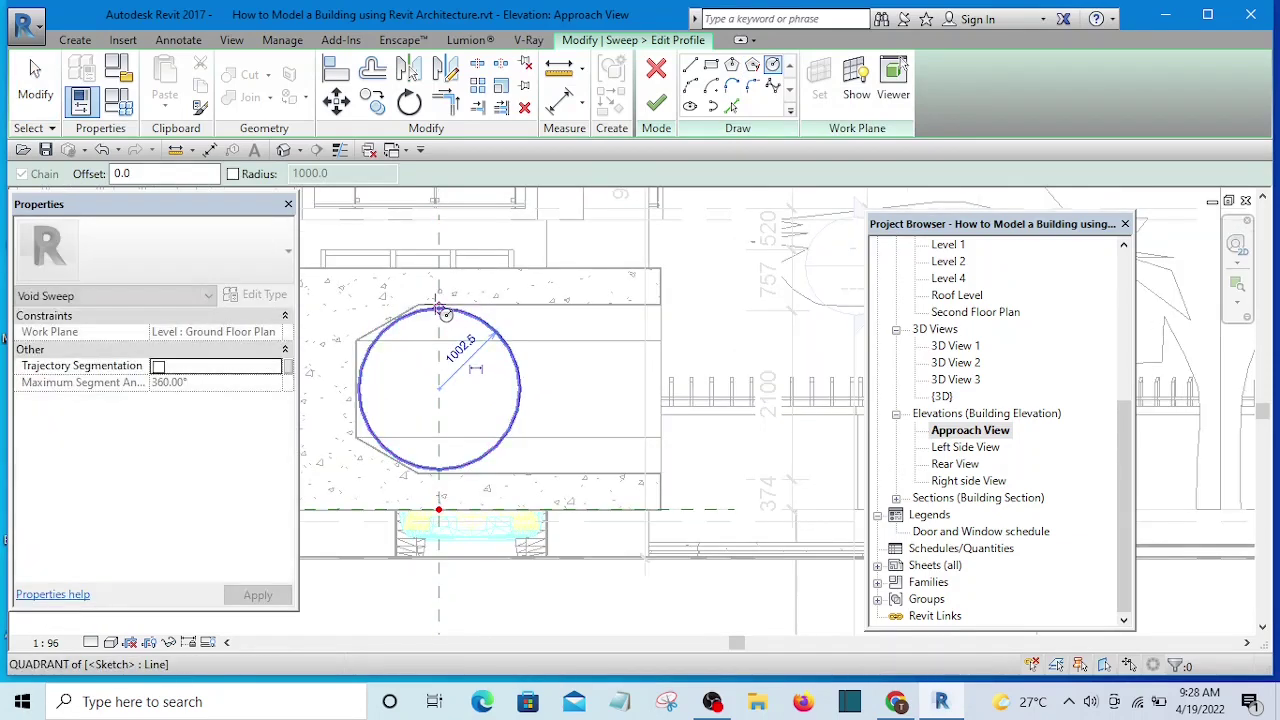
click(655, 104)
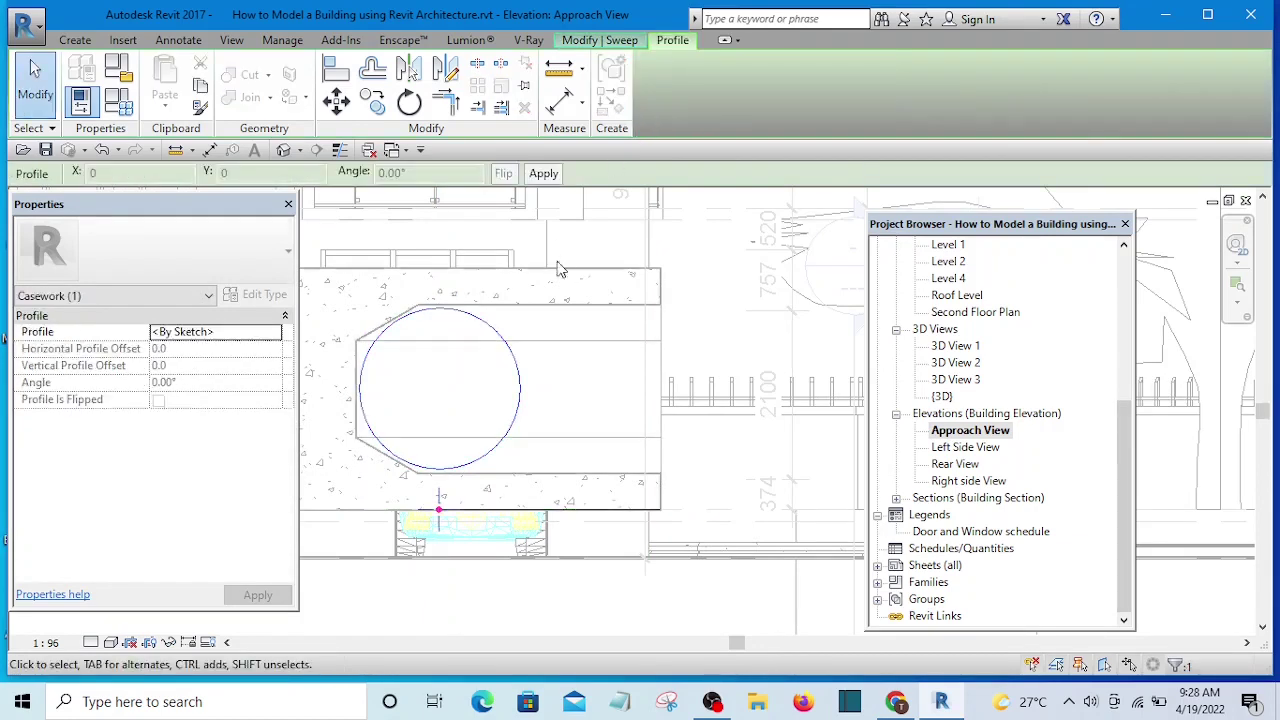
Finish the void sweep and the in-place model, and show the box in the default 3D view.
scroll(565, 295, down, 4)
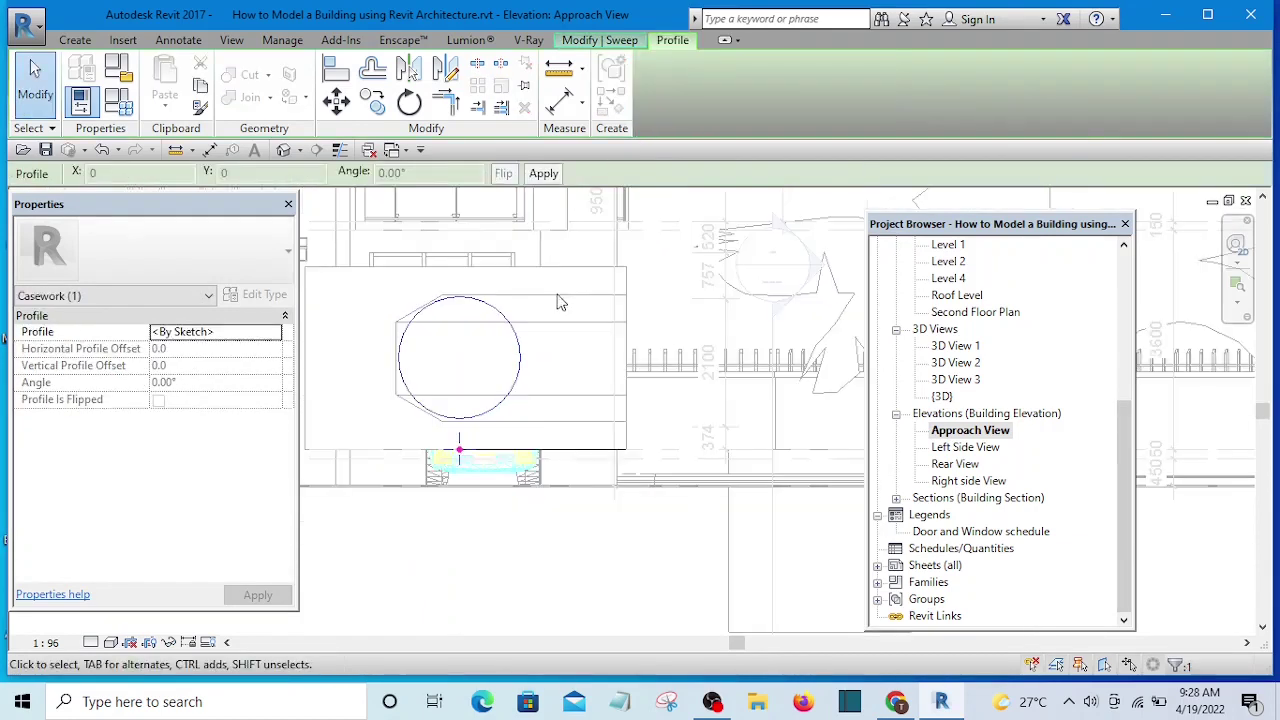
click(584, 40)
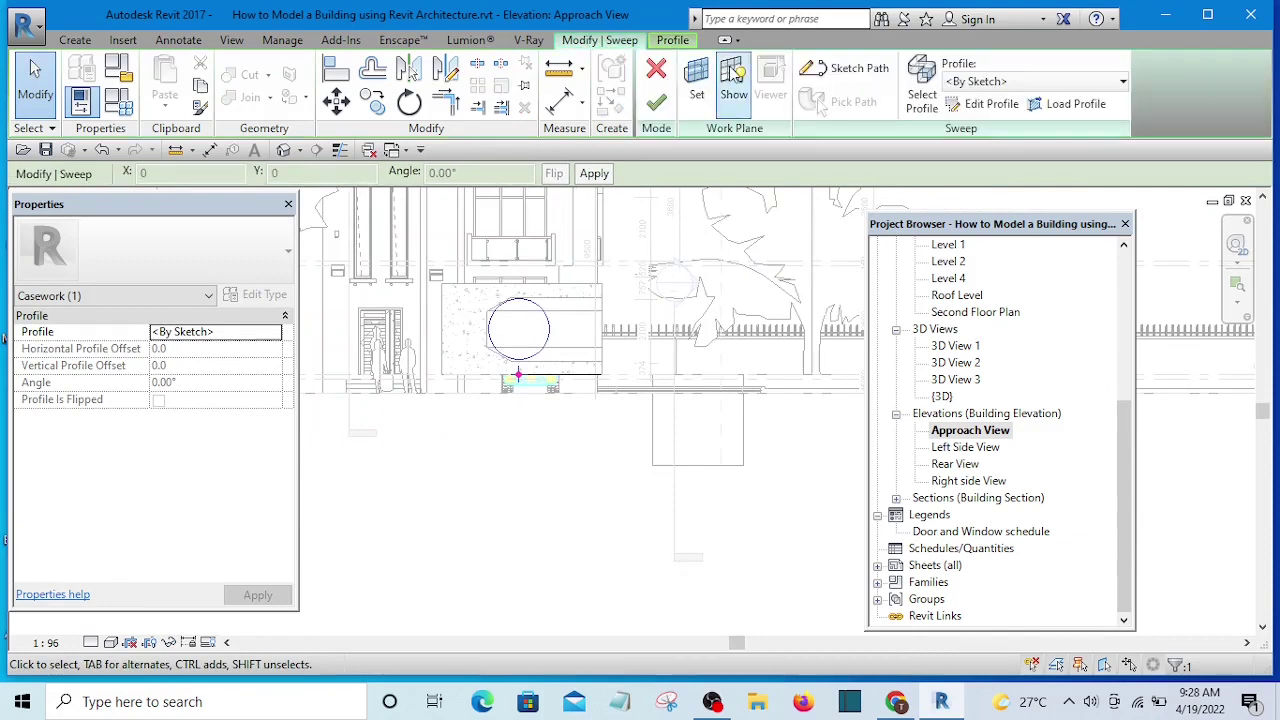
click(654, 104)
click(948, 100)
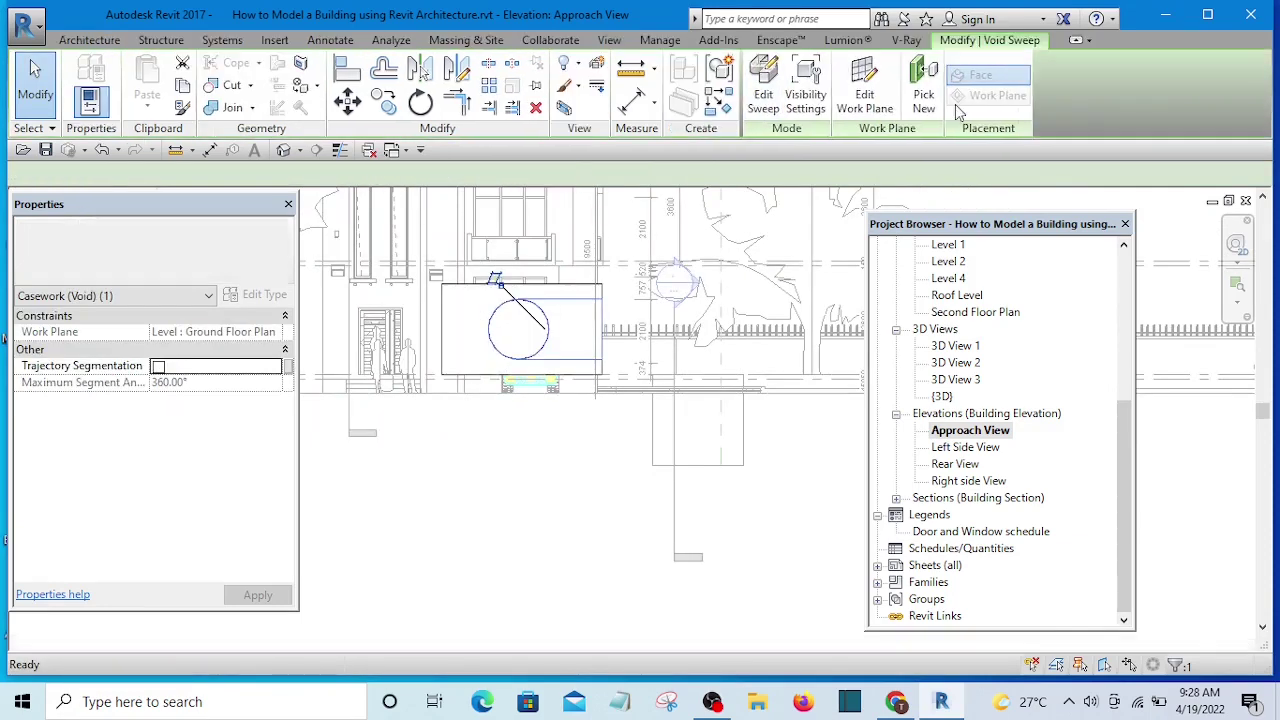
scroll(570, 305, up, 3)
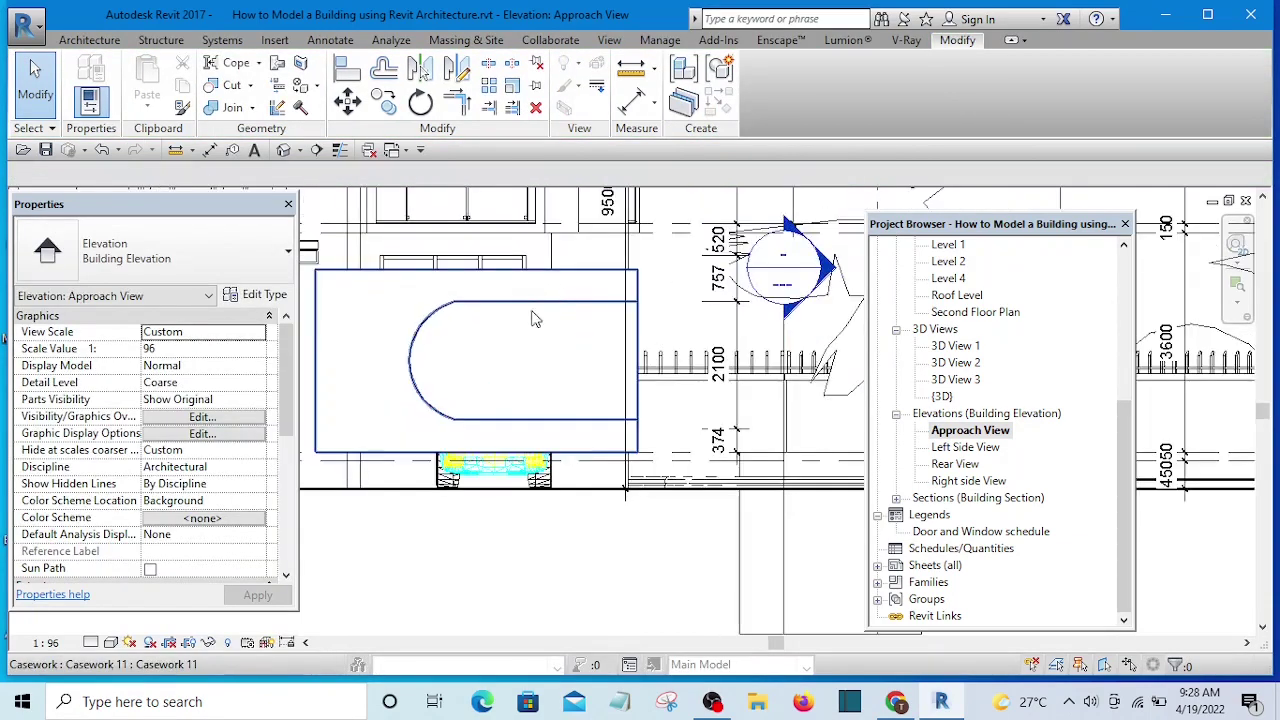
click(283, 150)
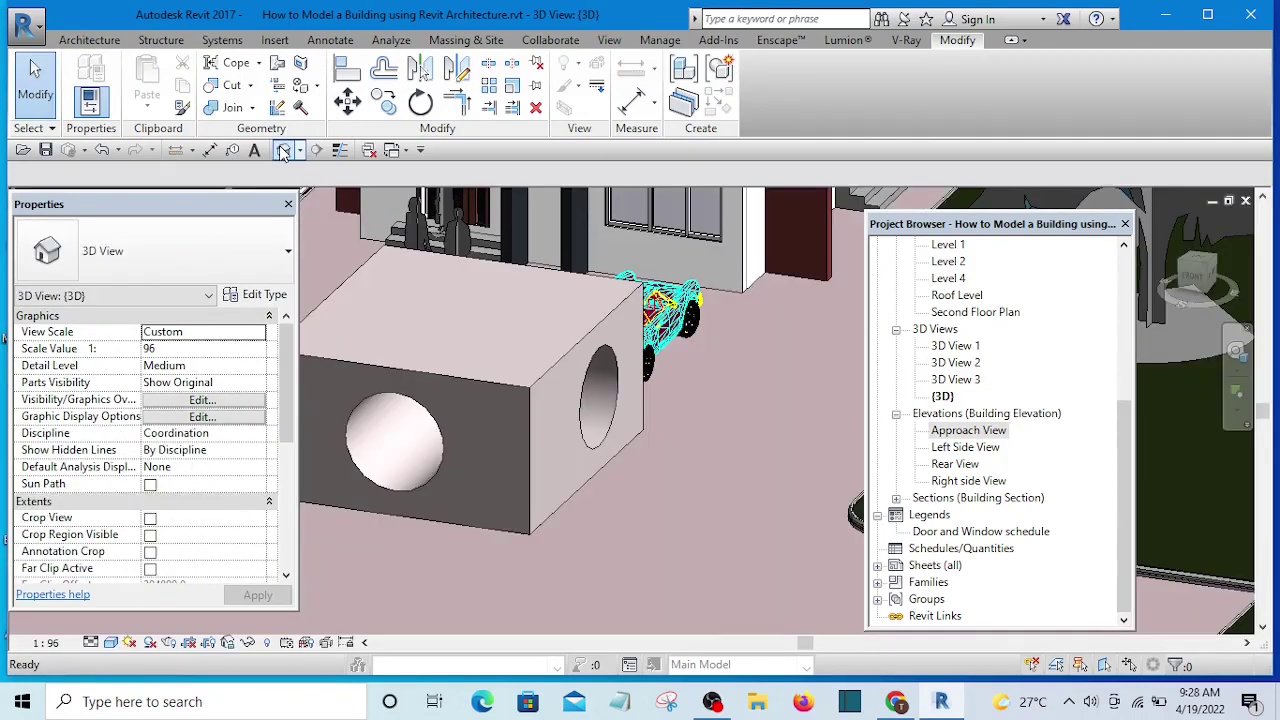
scroll(655, 388, down, 2)
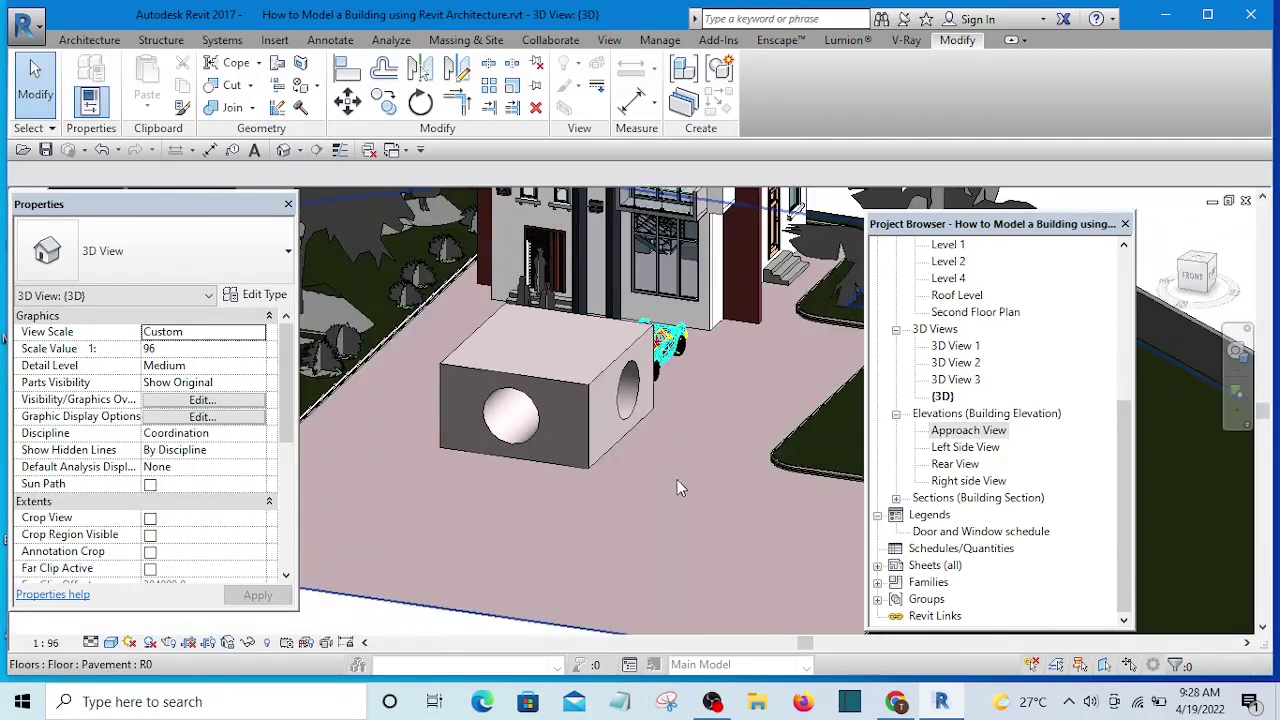
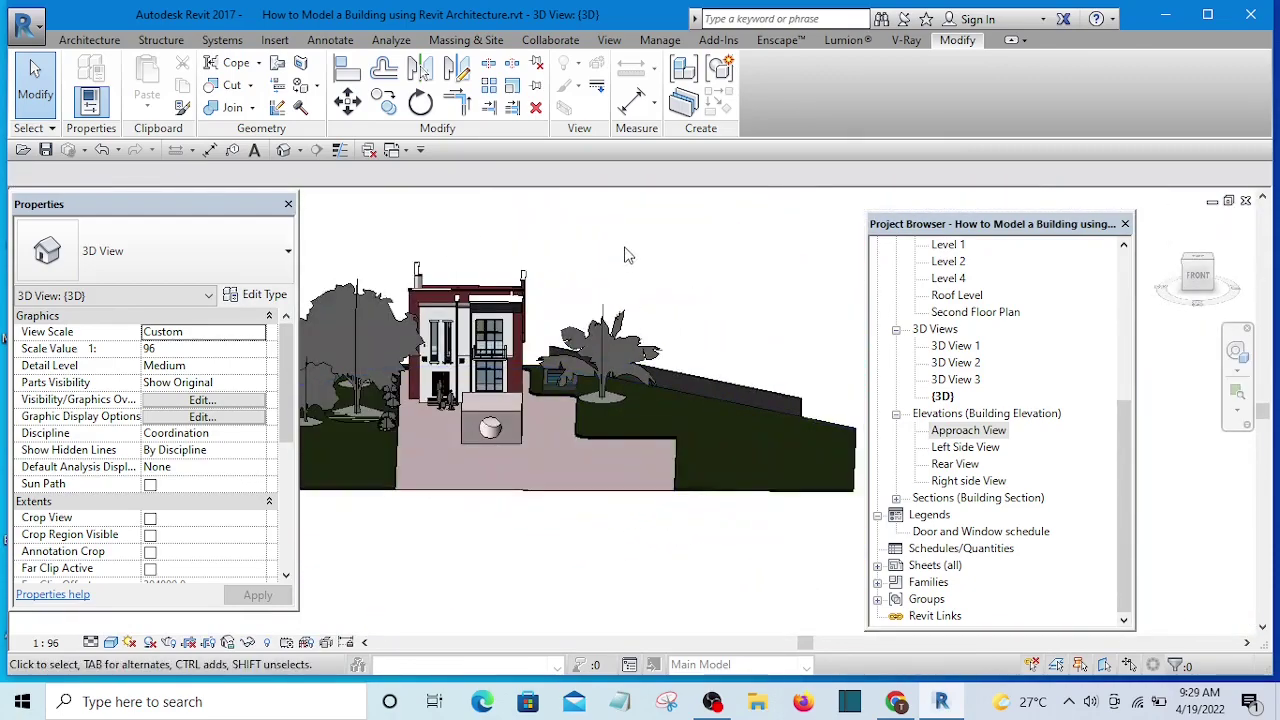
shift+middle_drag(636, 262, 705, 449)
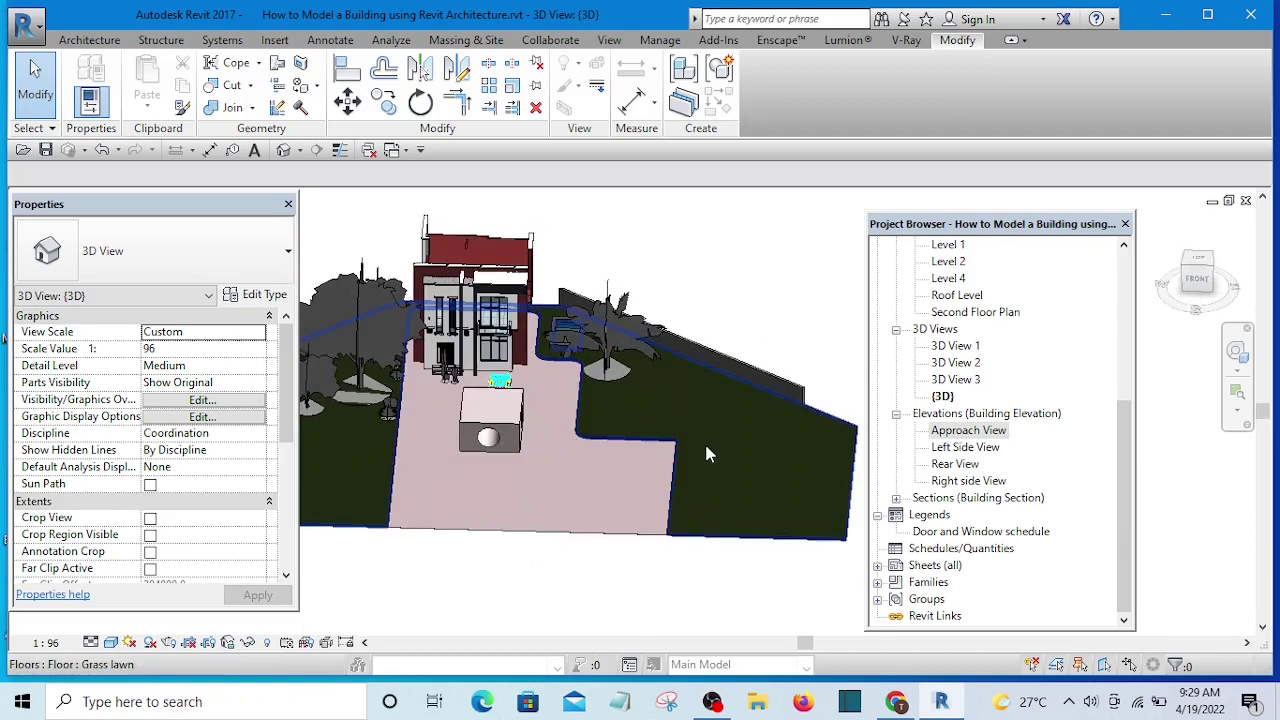
click(517, 417)
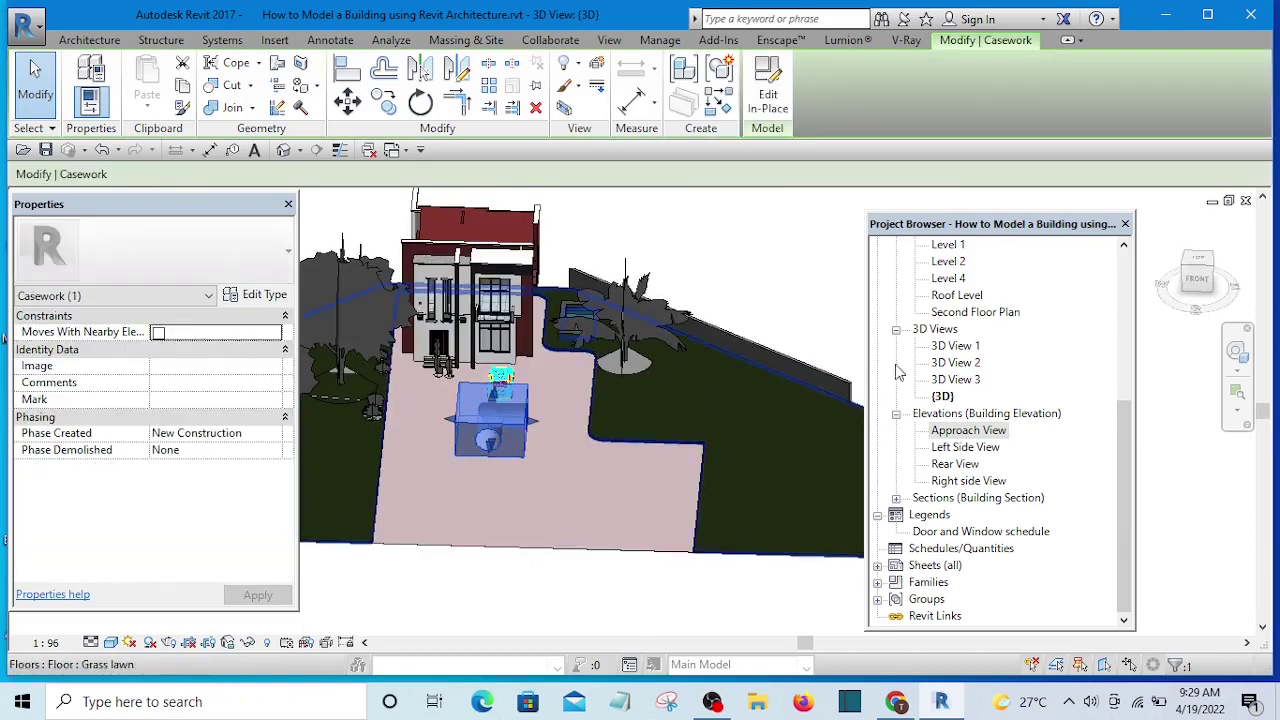
key(Escape)
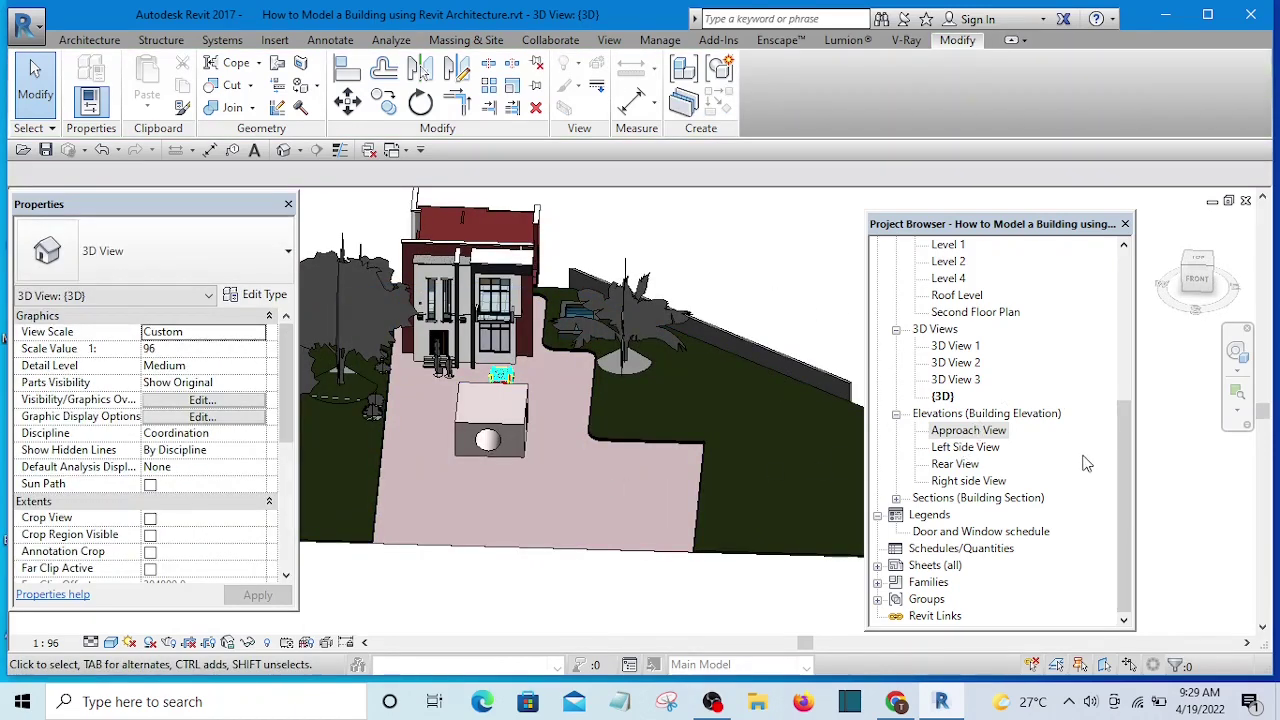
Open the Ground Floor Plan and start a new in-place model in the Casework category, keeping the suggested name.
drag(1124, 464, 1124, 315)
double_click(976, 329)
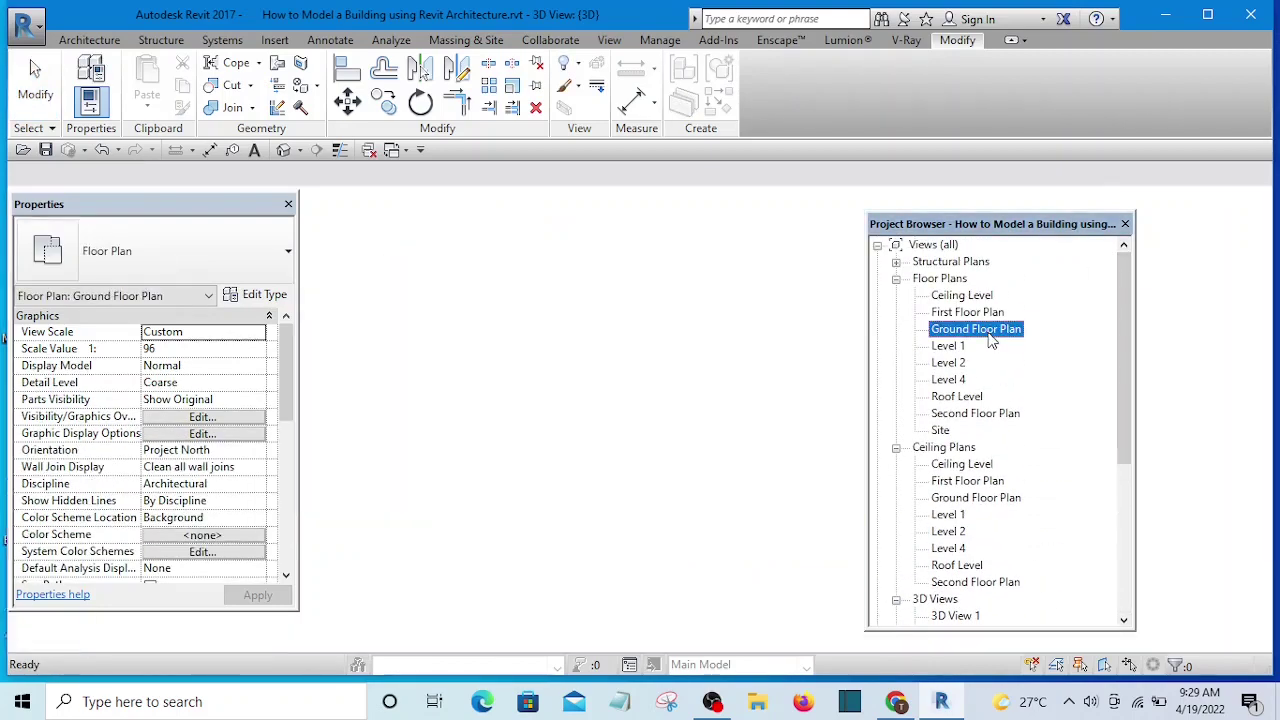
scroll(670, 480, down, 4)
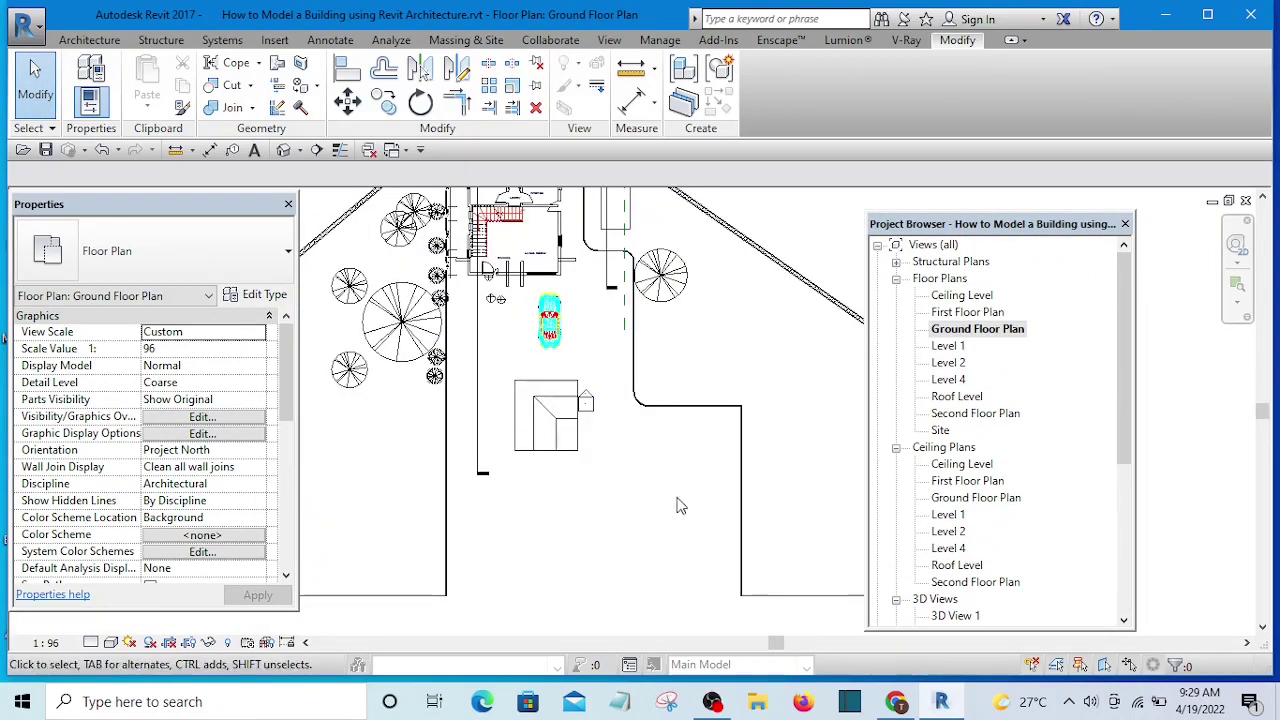
middle_drag(677, 505, 601, 455)
click(80, 41)
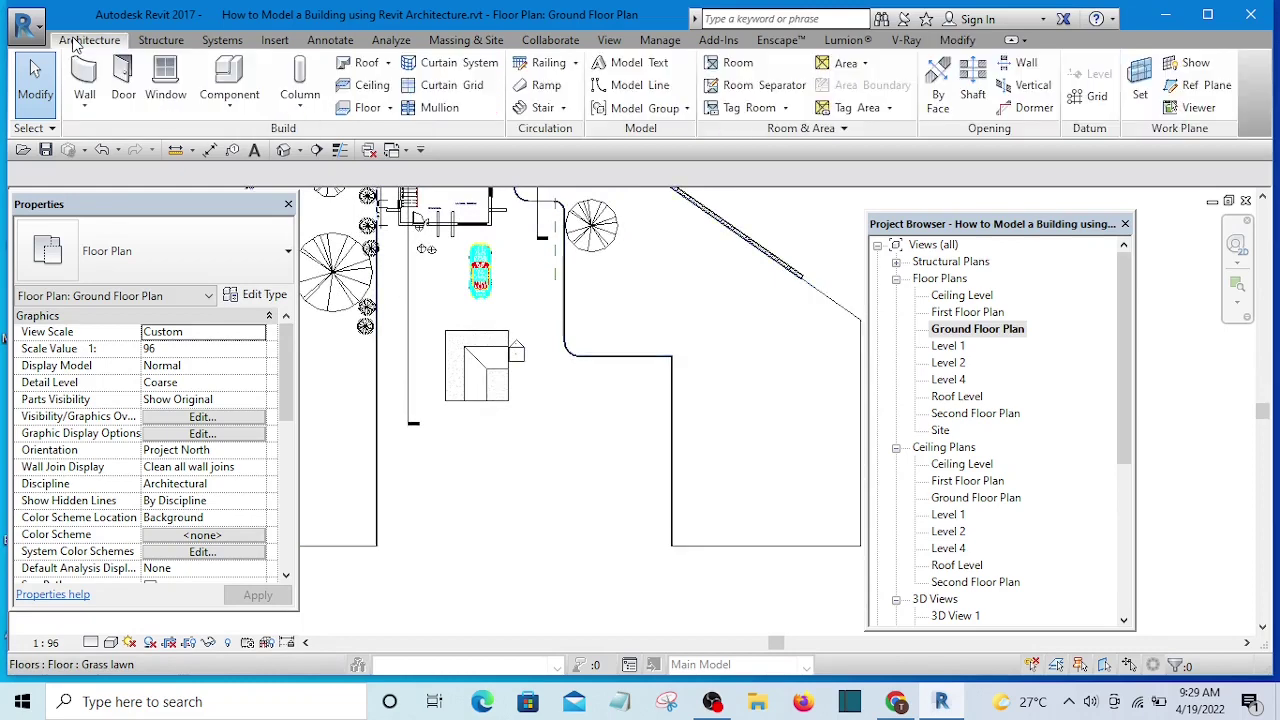
click(252, 115)
click(236, 180)
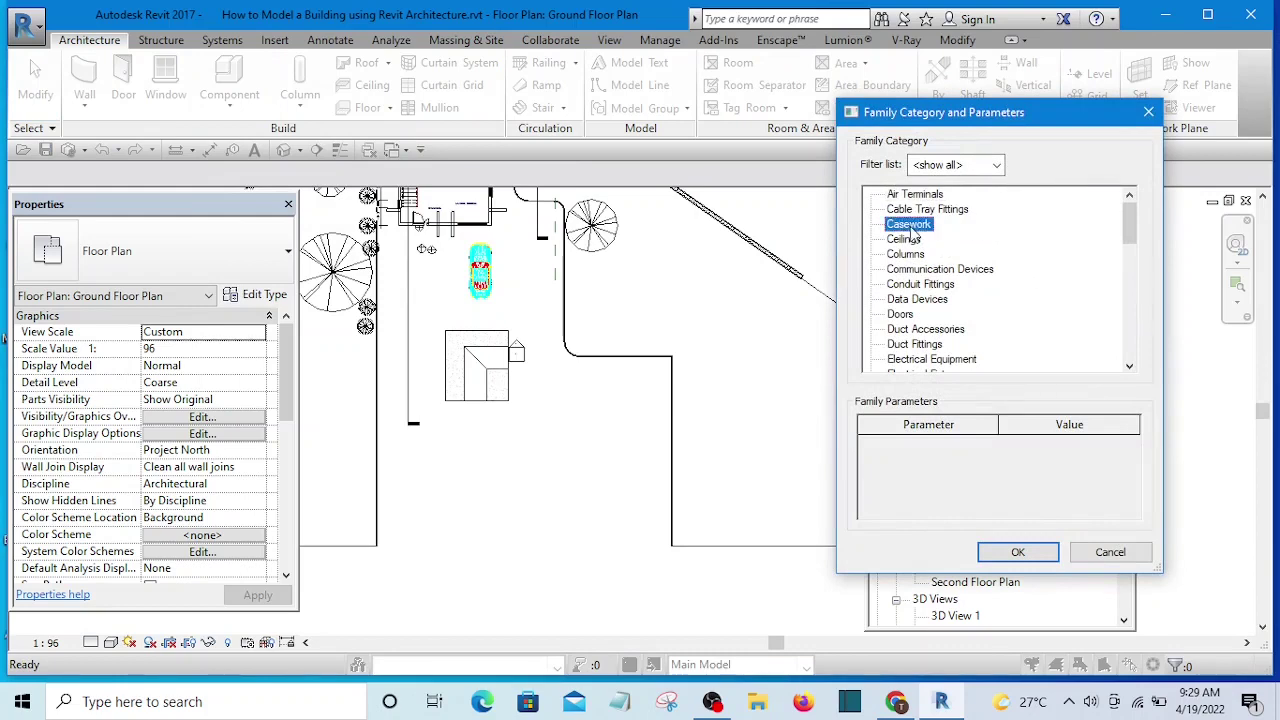
click(1038, 554)
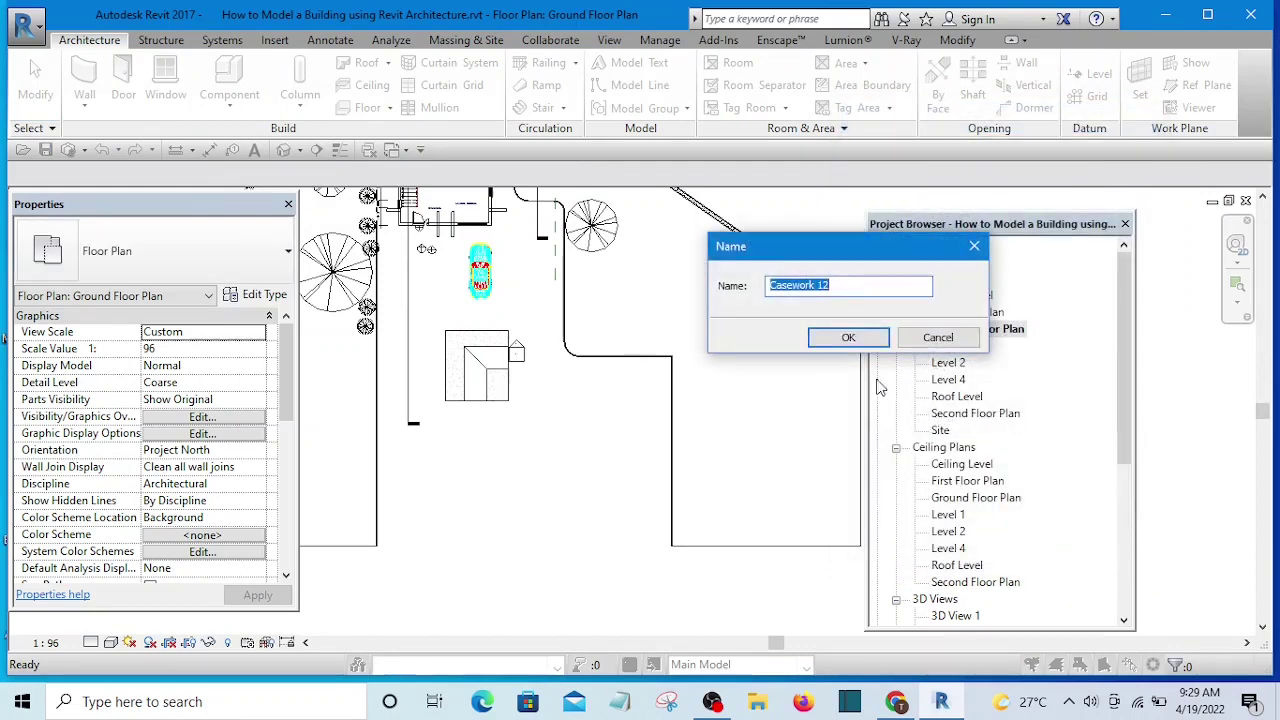
click(848, 338)
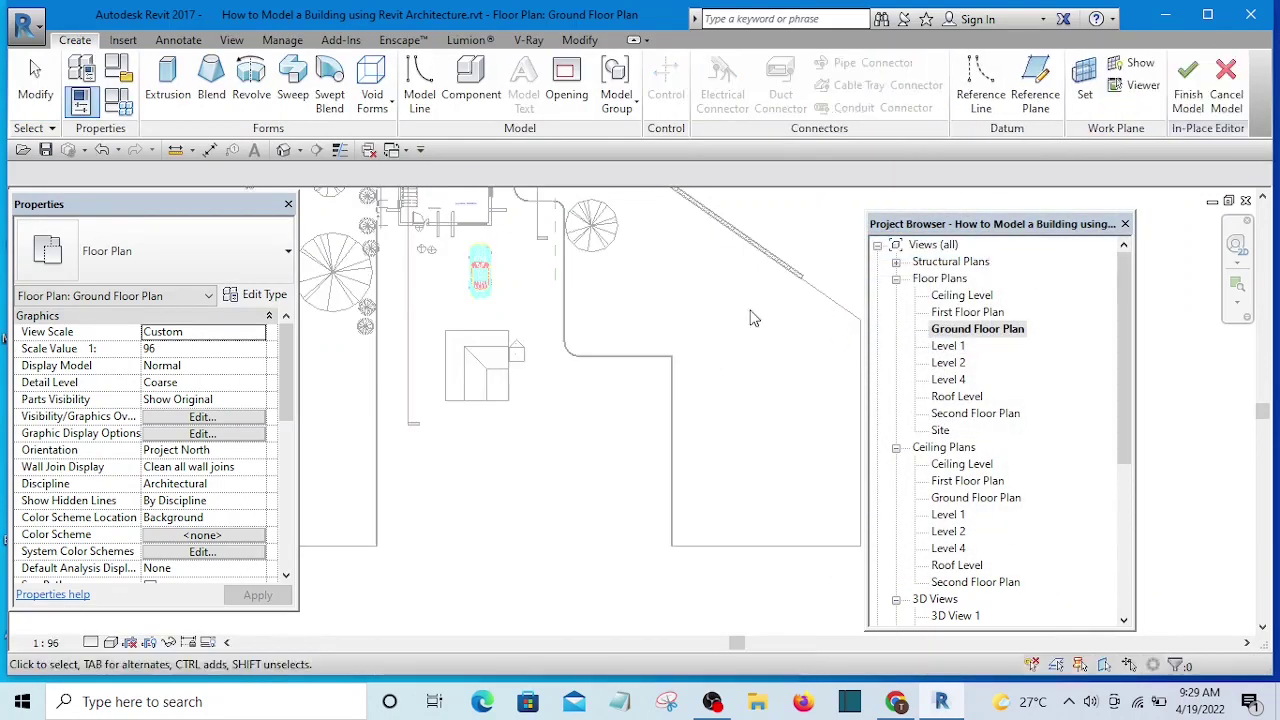
click(167, 86)
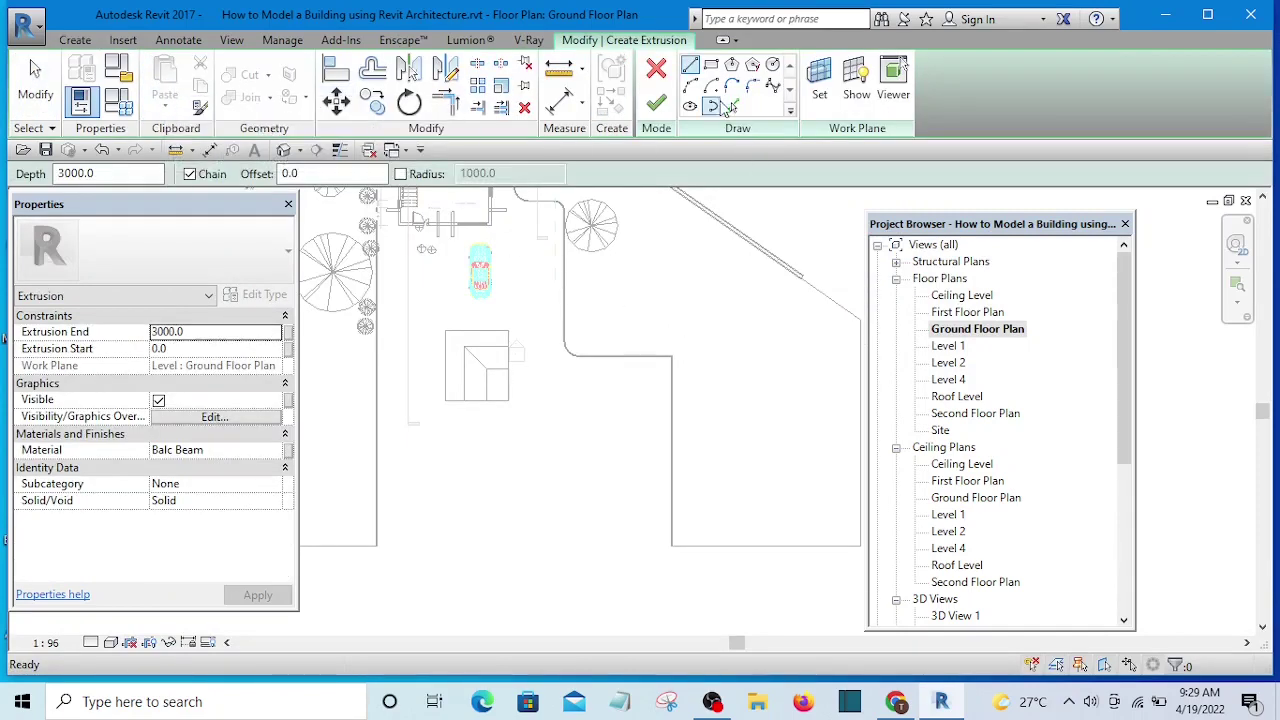
click(659, 72)
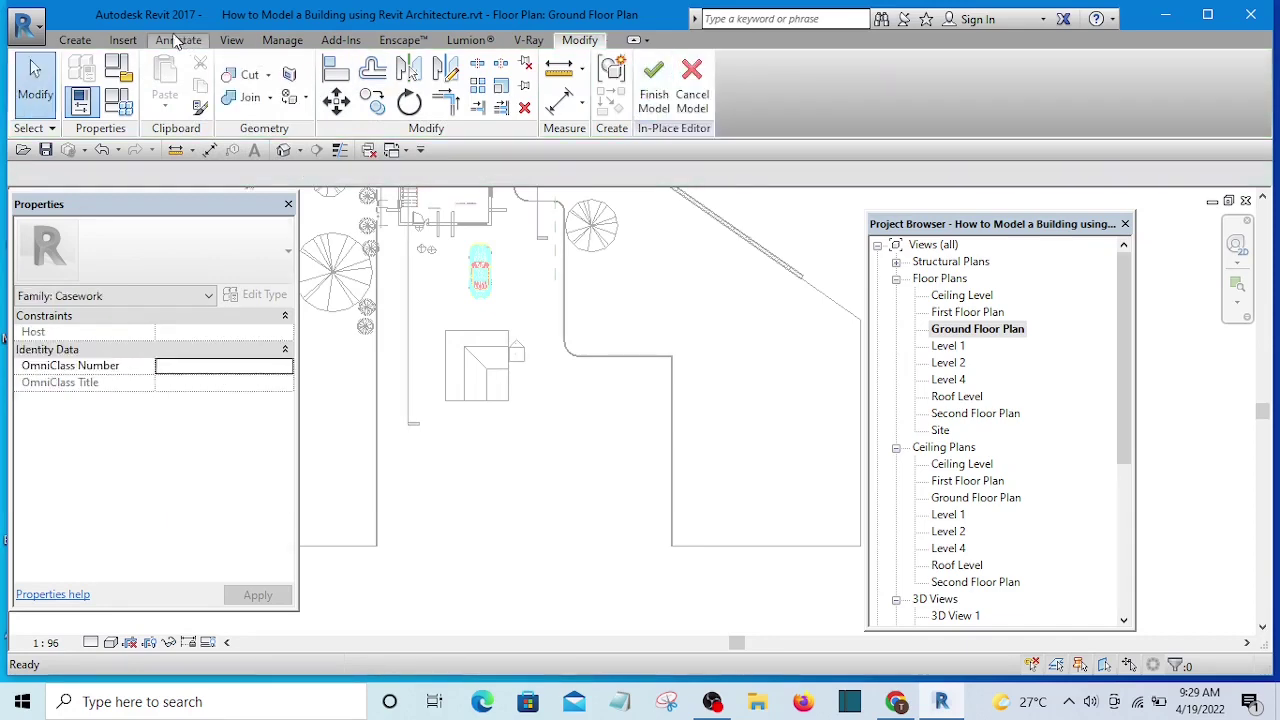
click(76, 41)
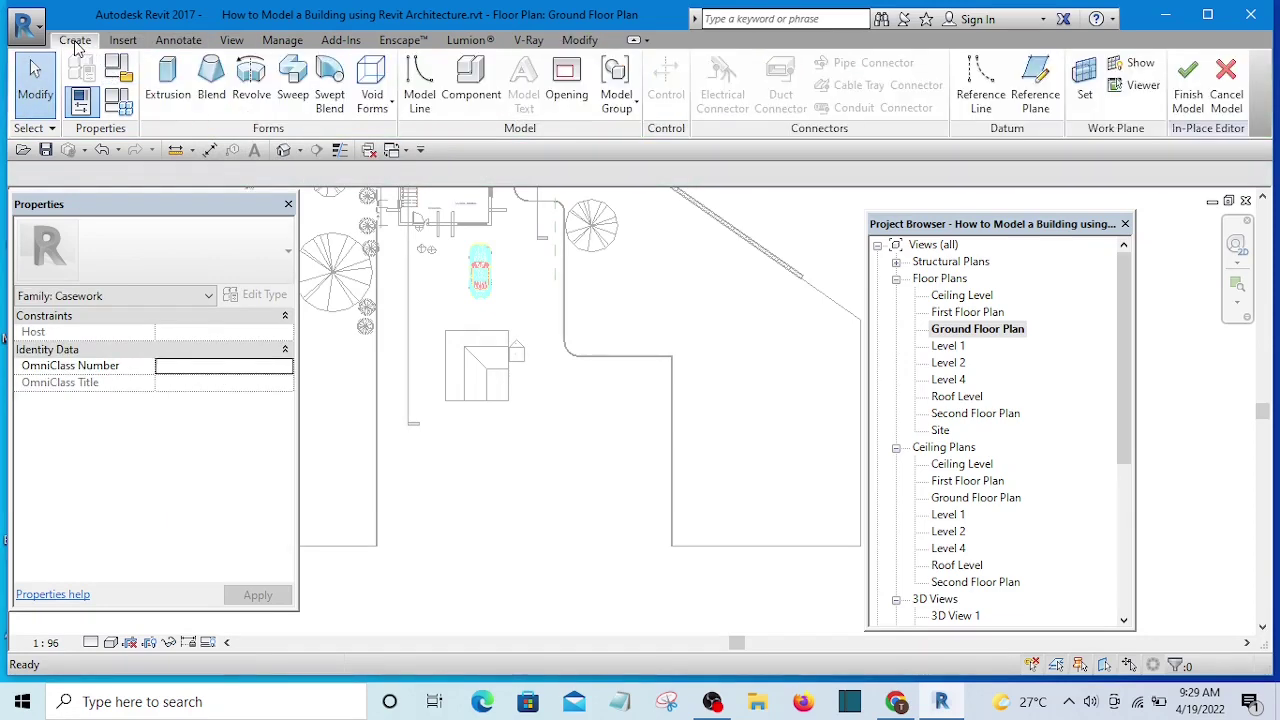
Start a solid sweep, sketch a straight vertical path about 22000 long just right of the box, and finish the path.
click(293, 94)
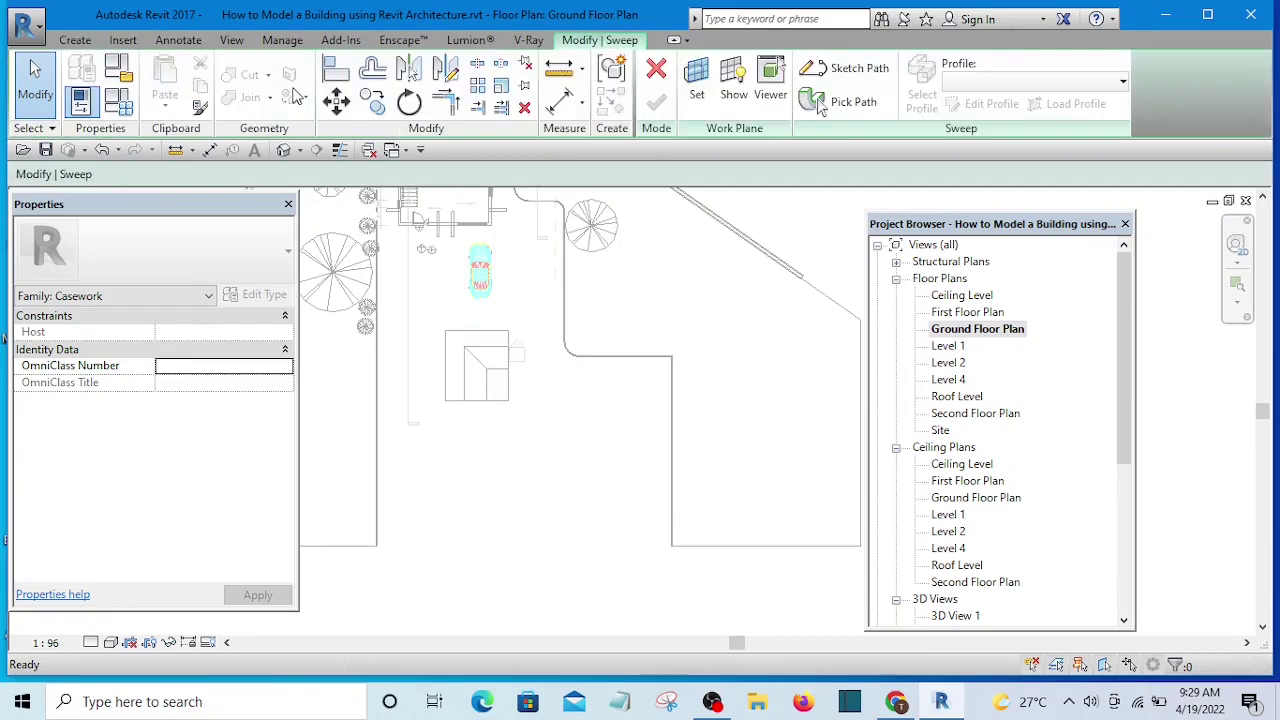
click(862, 70)
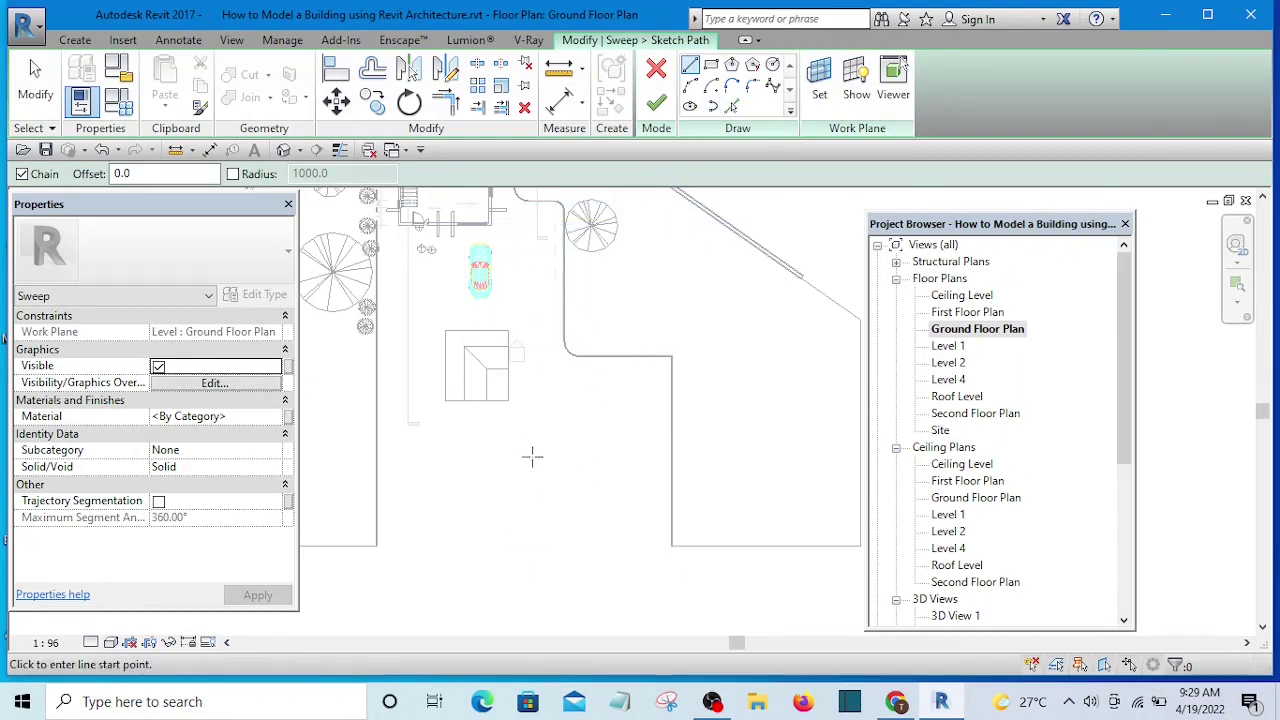
click(526, 542)
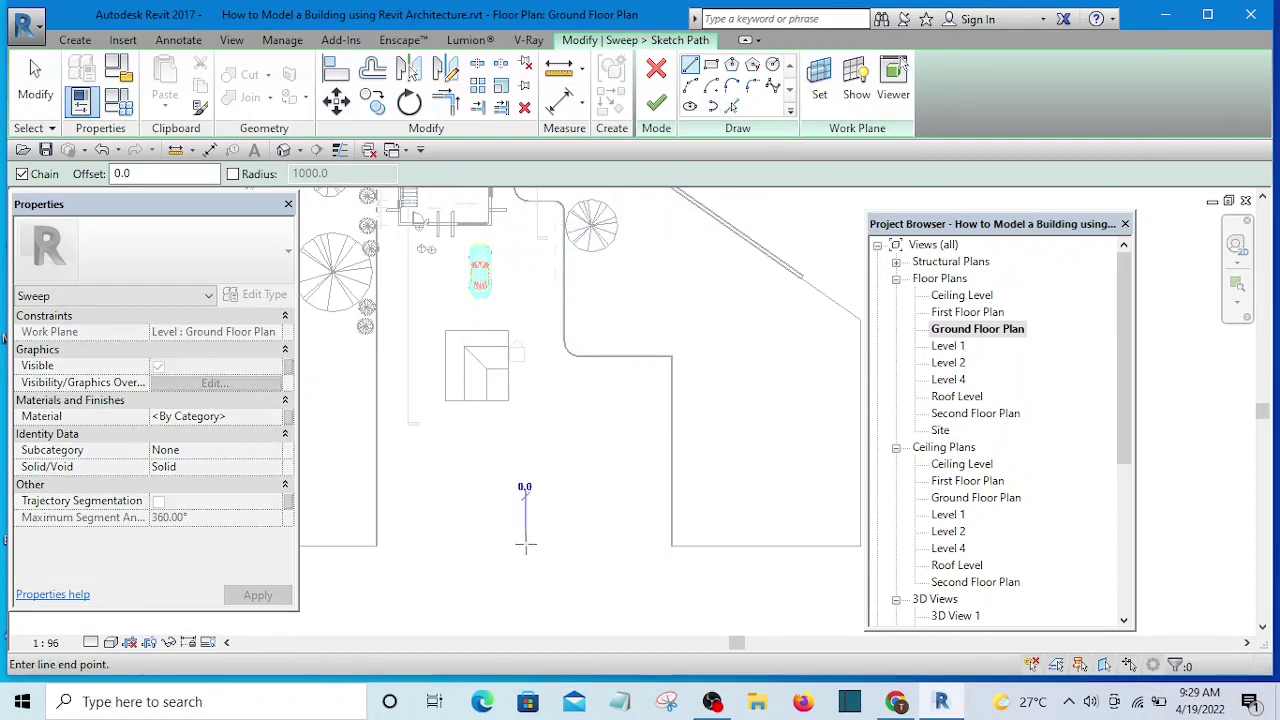
click(526, 281)
right_click(526, 281)
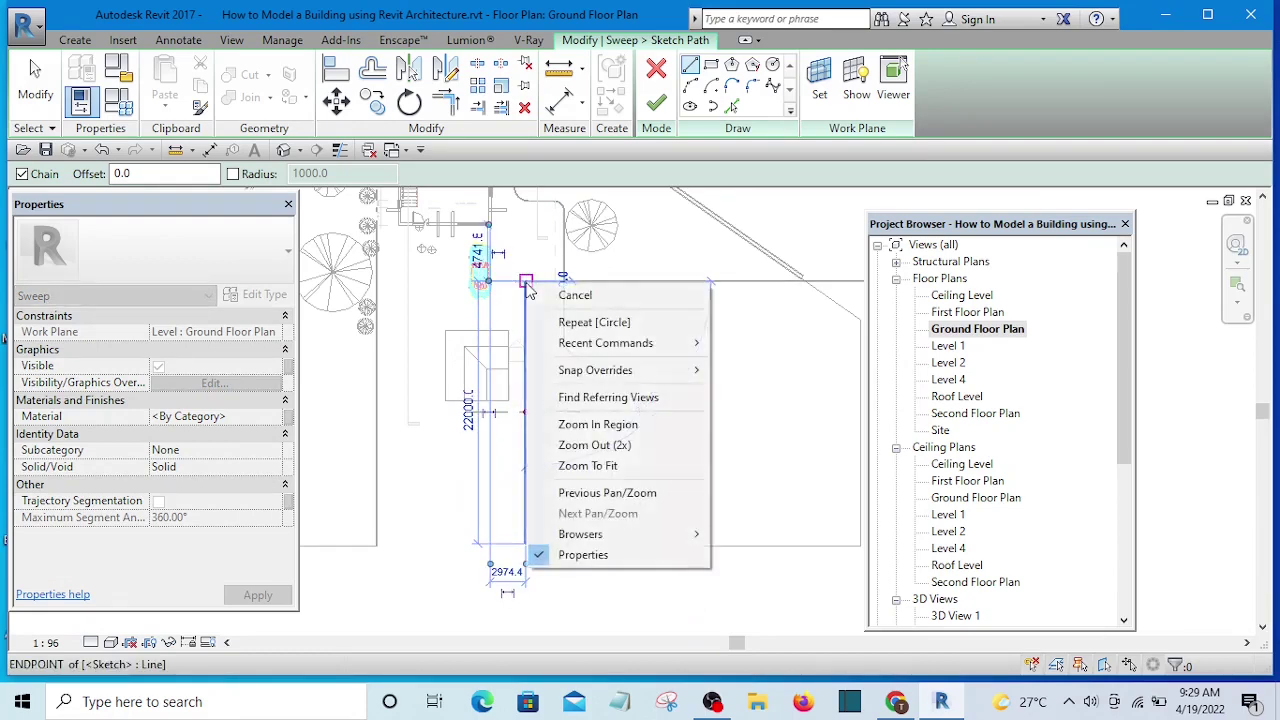
click(592, 296)
right_click(591, 290)
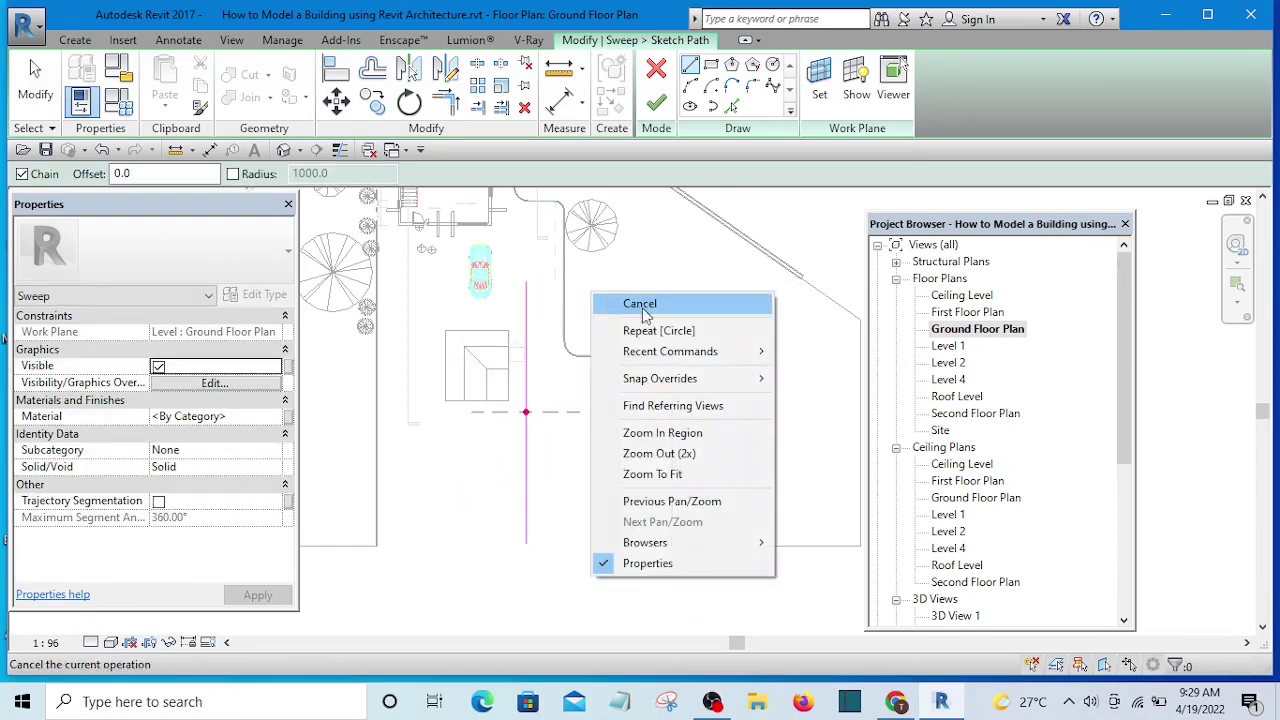
click(648, 305)
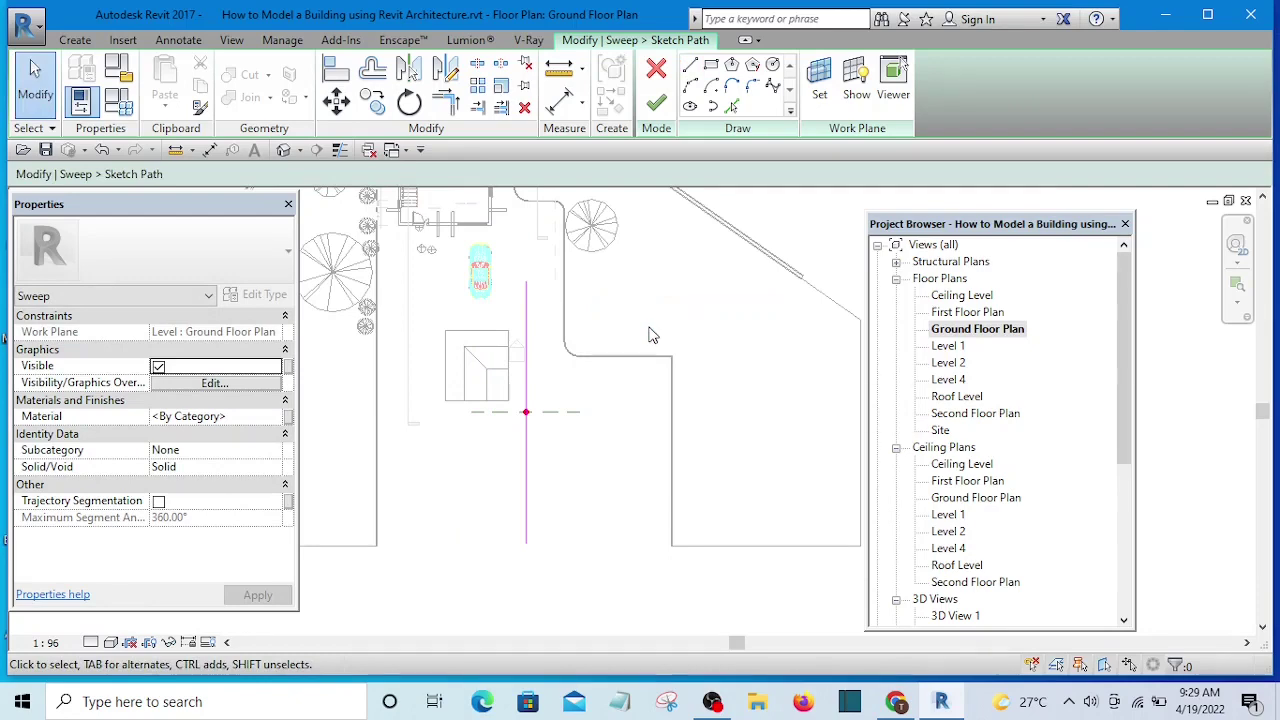
click(656, 108)
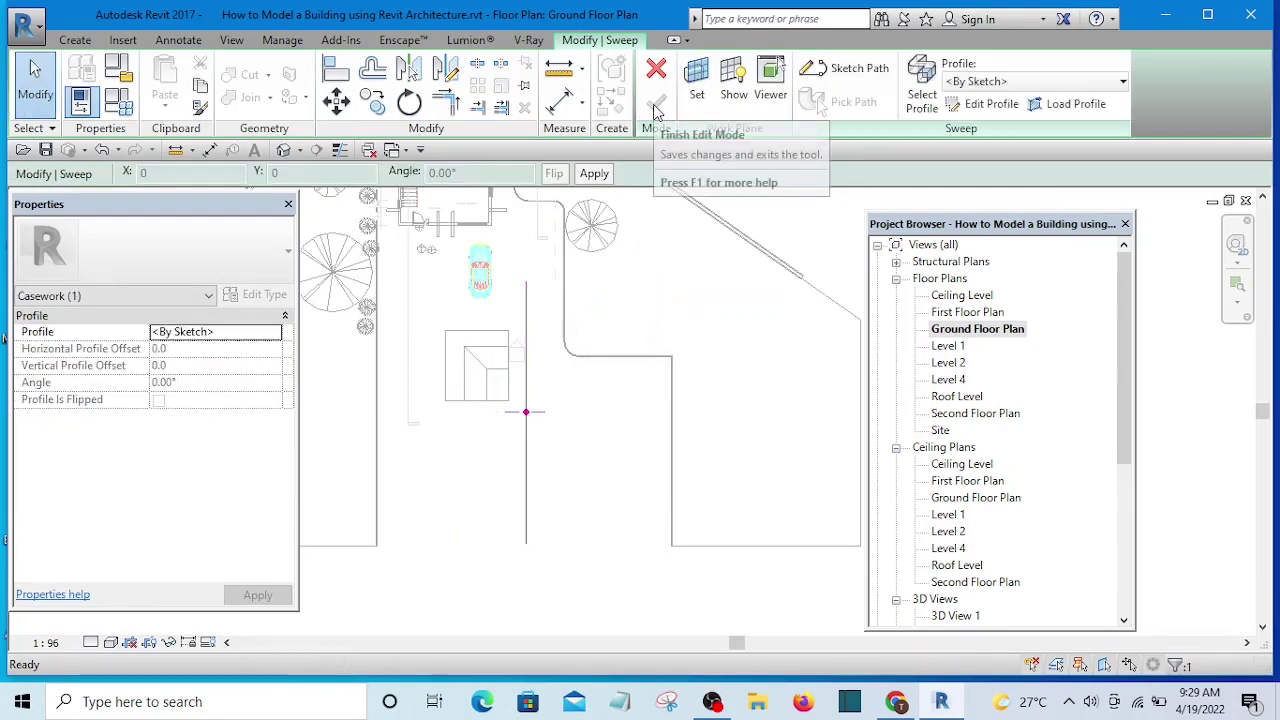
Edit the sweep profile in the Approach View, draw a circle of radius 1200 centred on the vertical reference plane, and finish the profile.
click(984, 105)
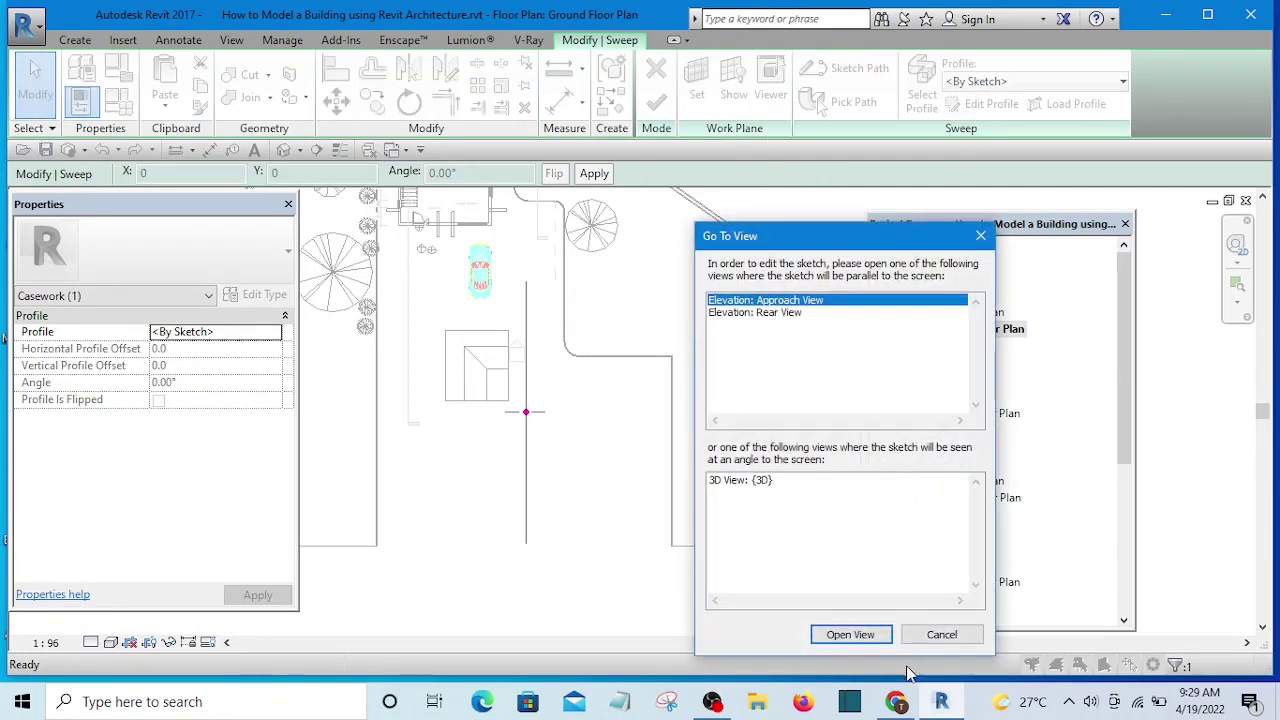
click(850, 635)
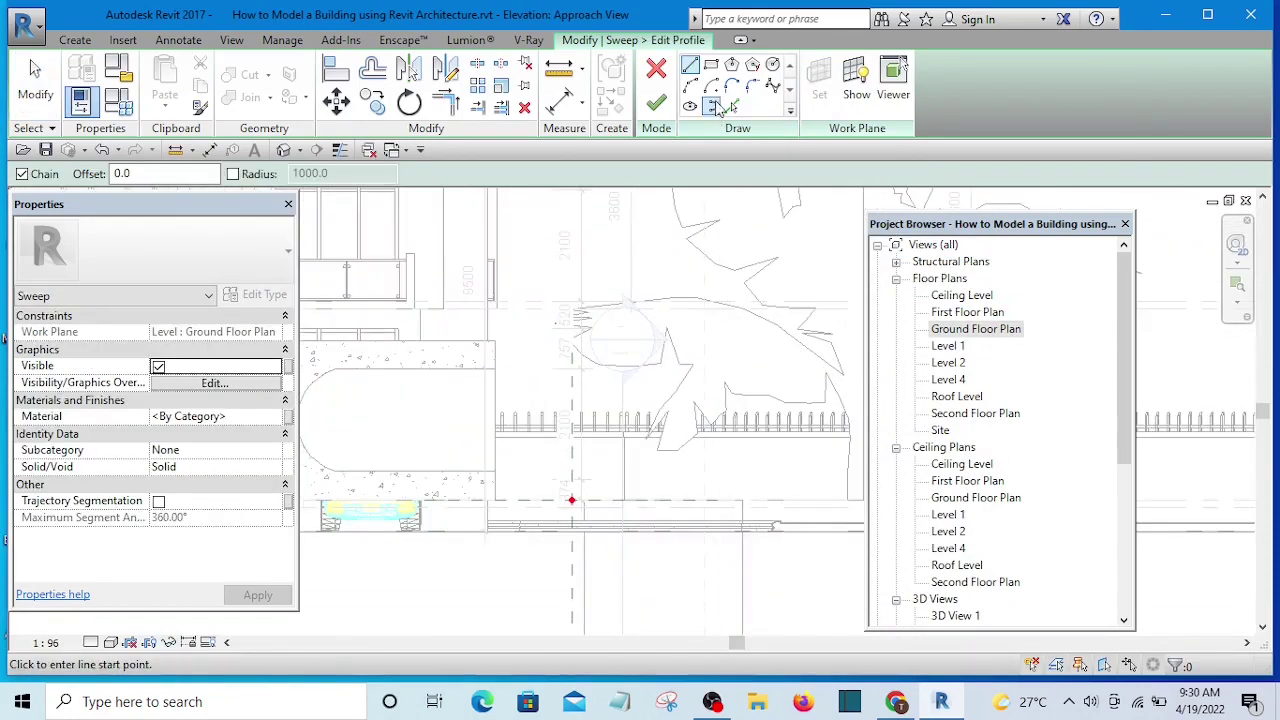
click(773, 66)
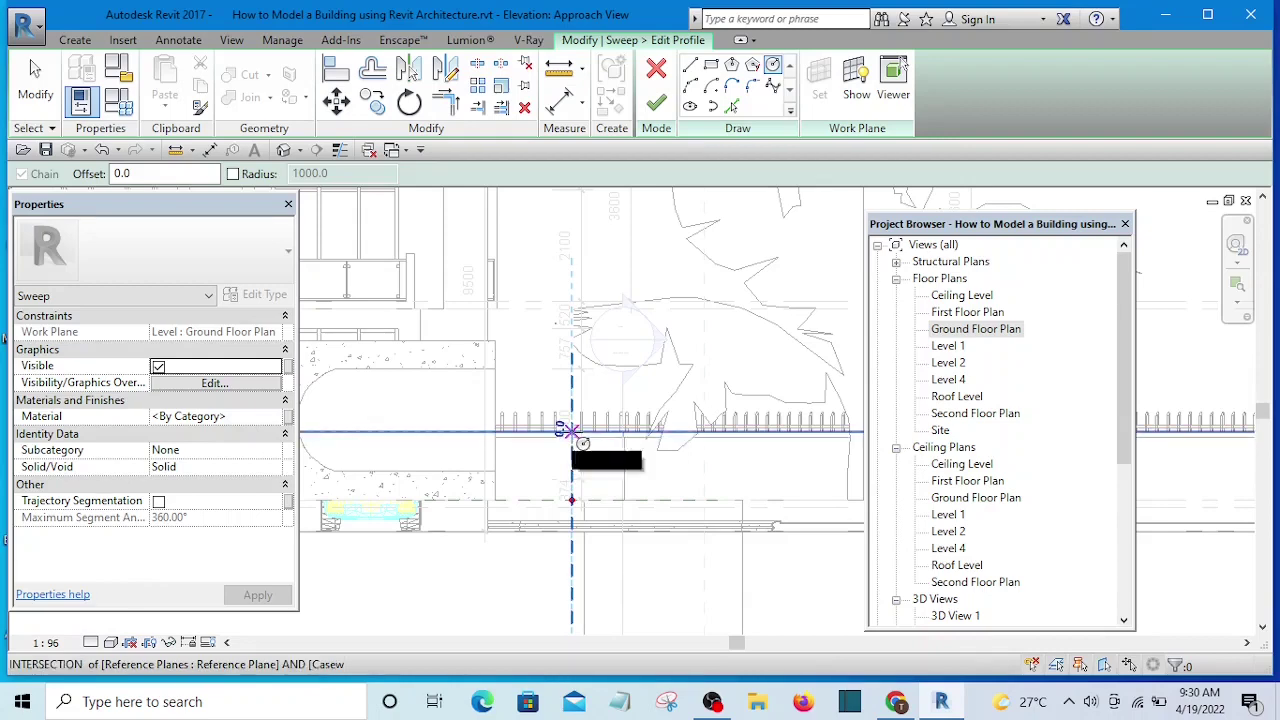
click(570, 430)
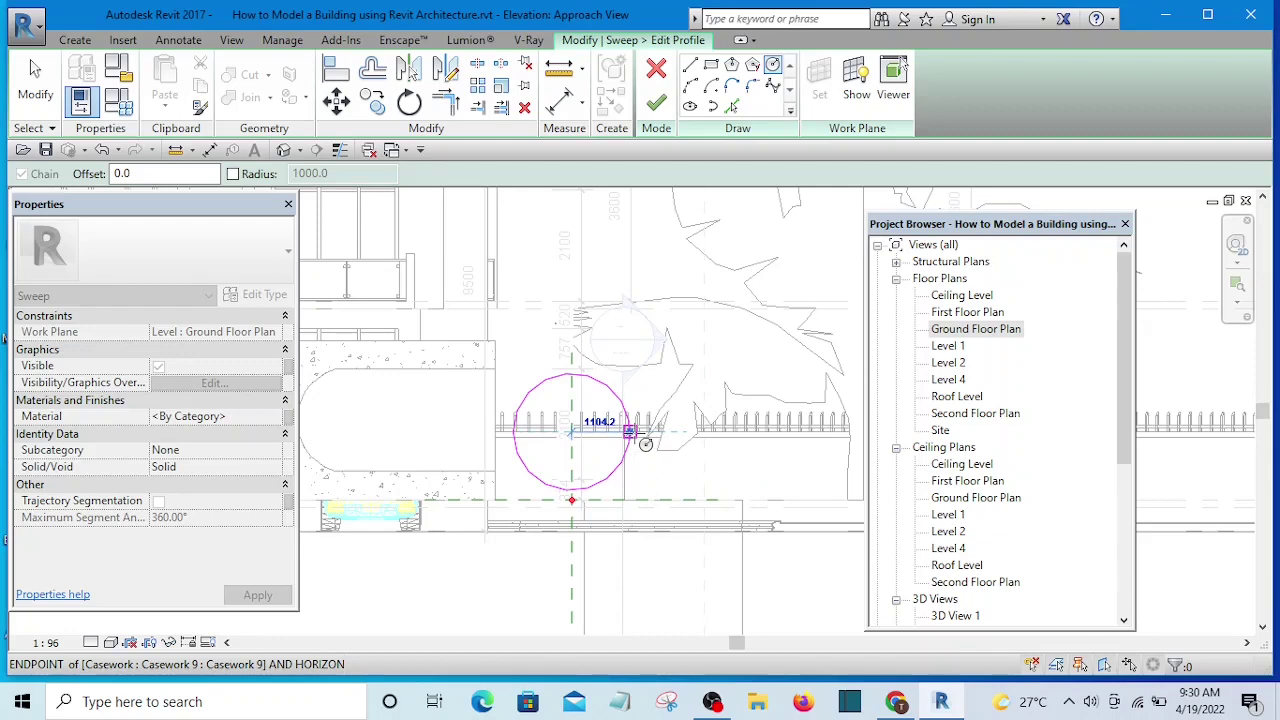
text(120)
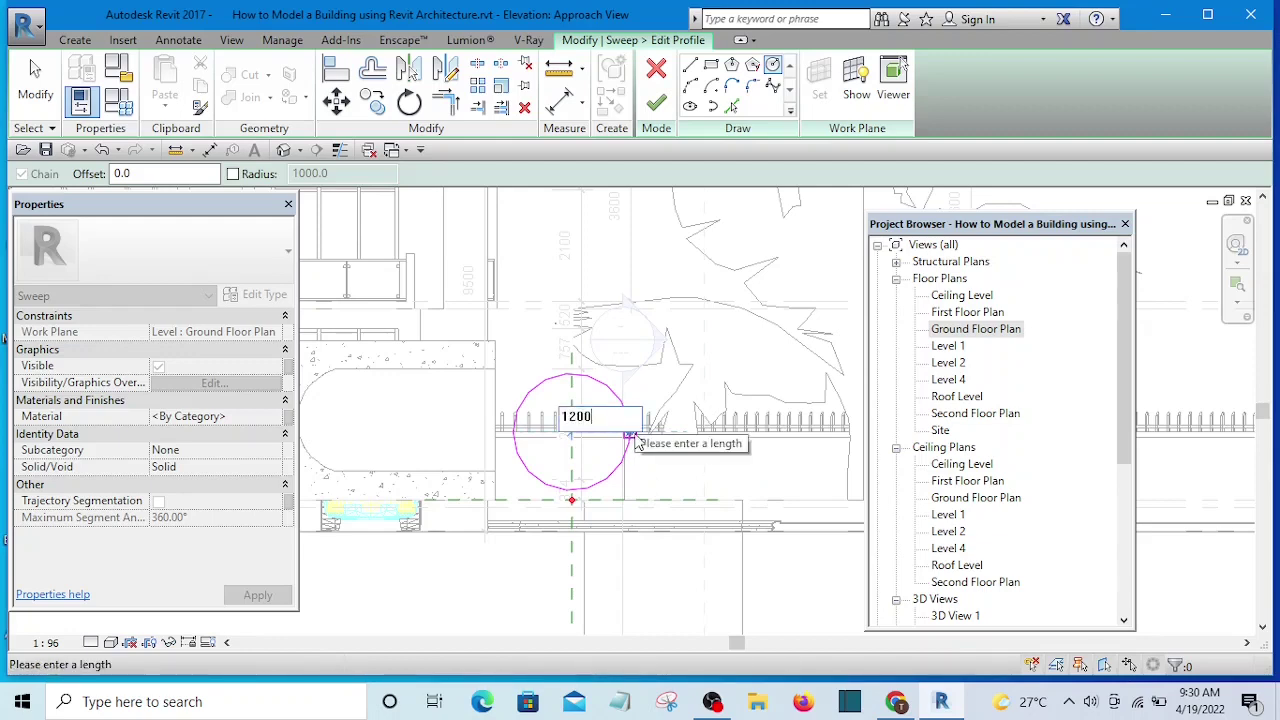
text(0)
key(Return)
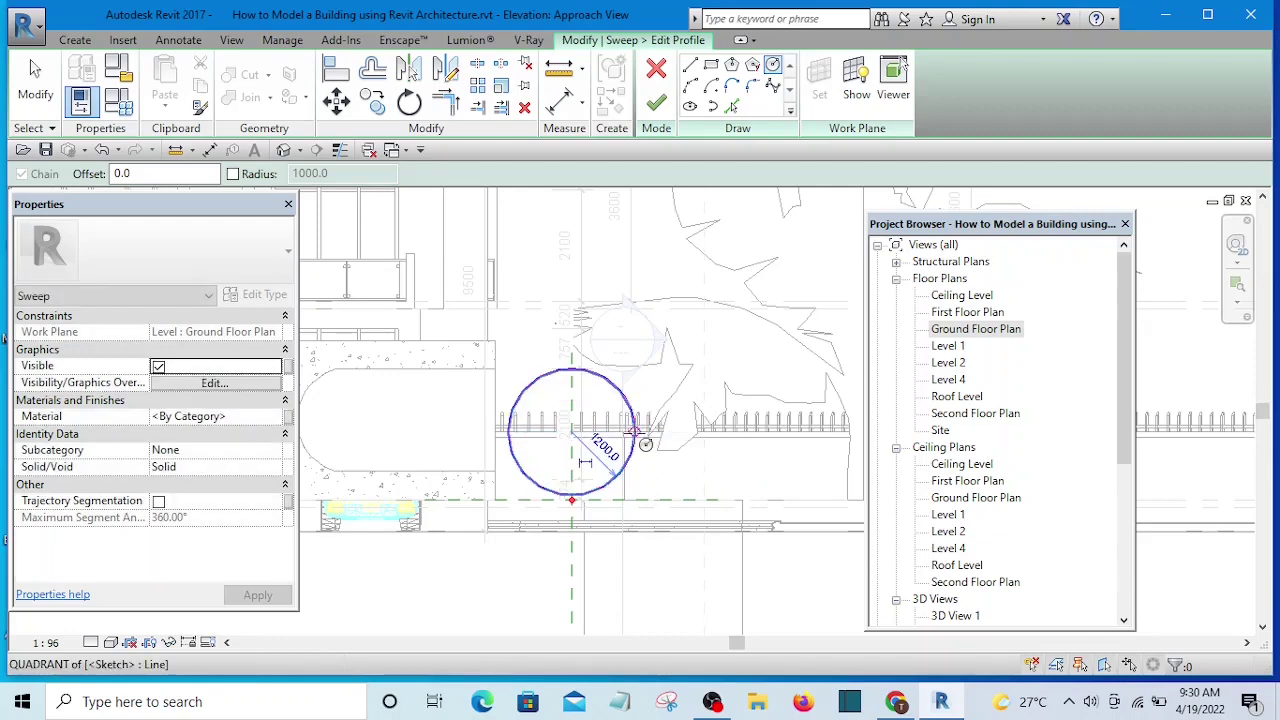
click(656, 104)
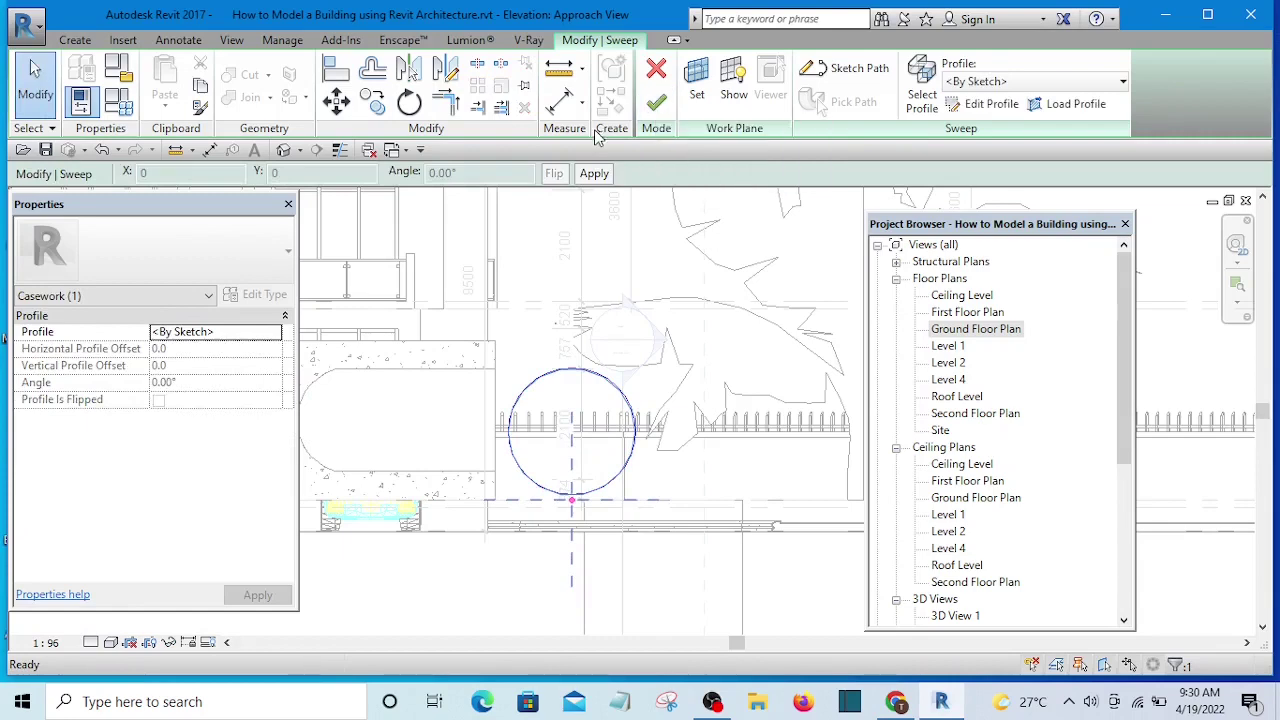
Finish the sweep and assign it the Balc Beam material.
click(658, 106)
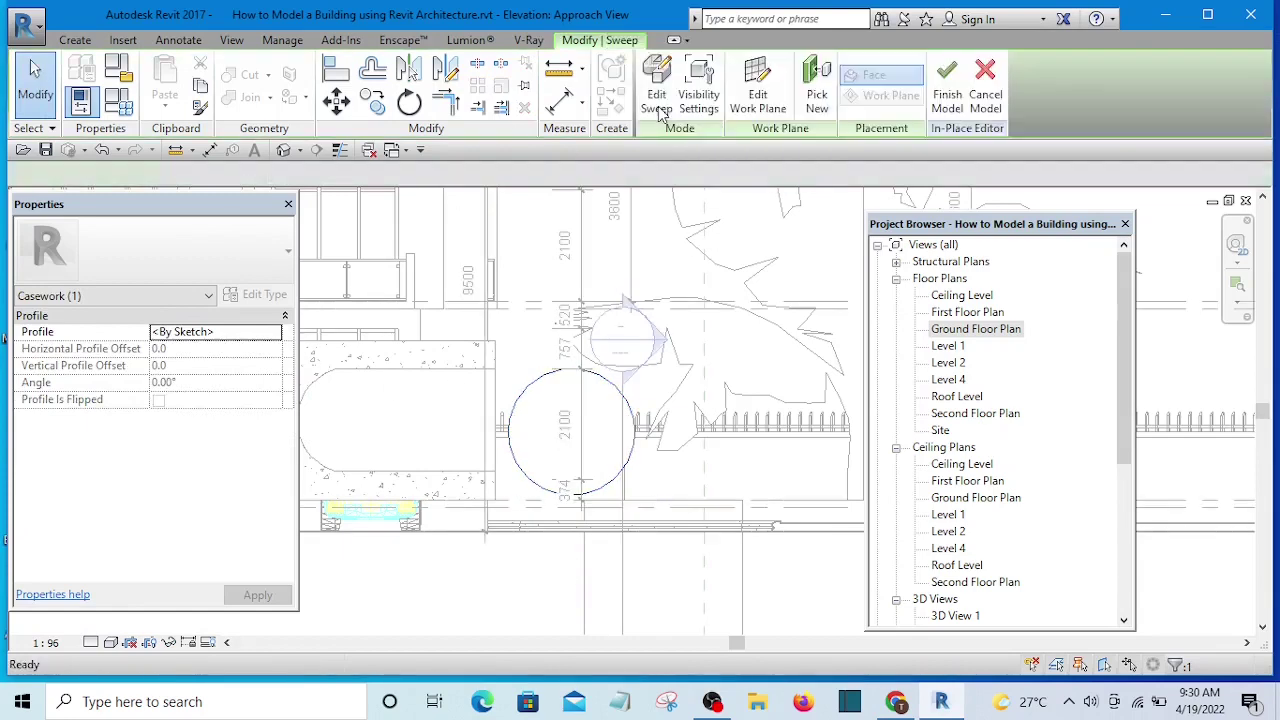
click(286, 417)
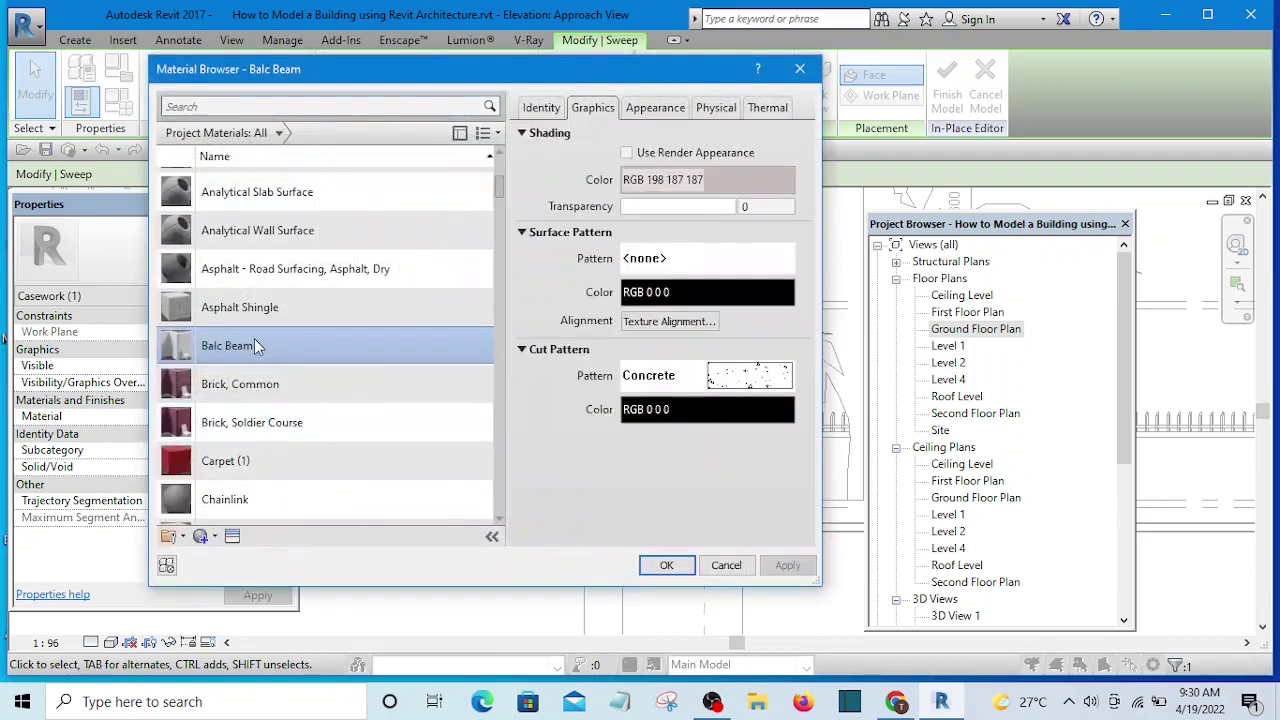
click(666, 567)
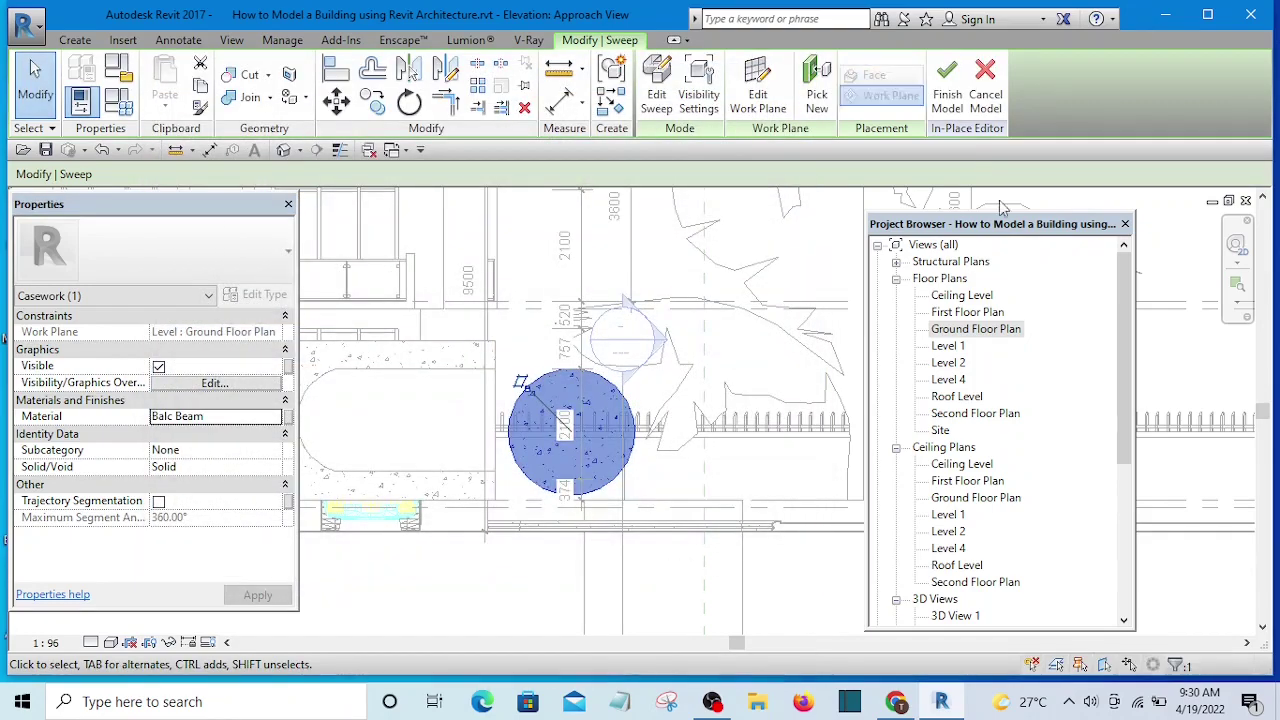
Finish the in-place model and show the cylinder in the default 3D view from an angled viewpoint.
click(947, 100)
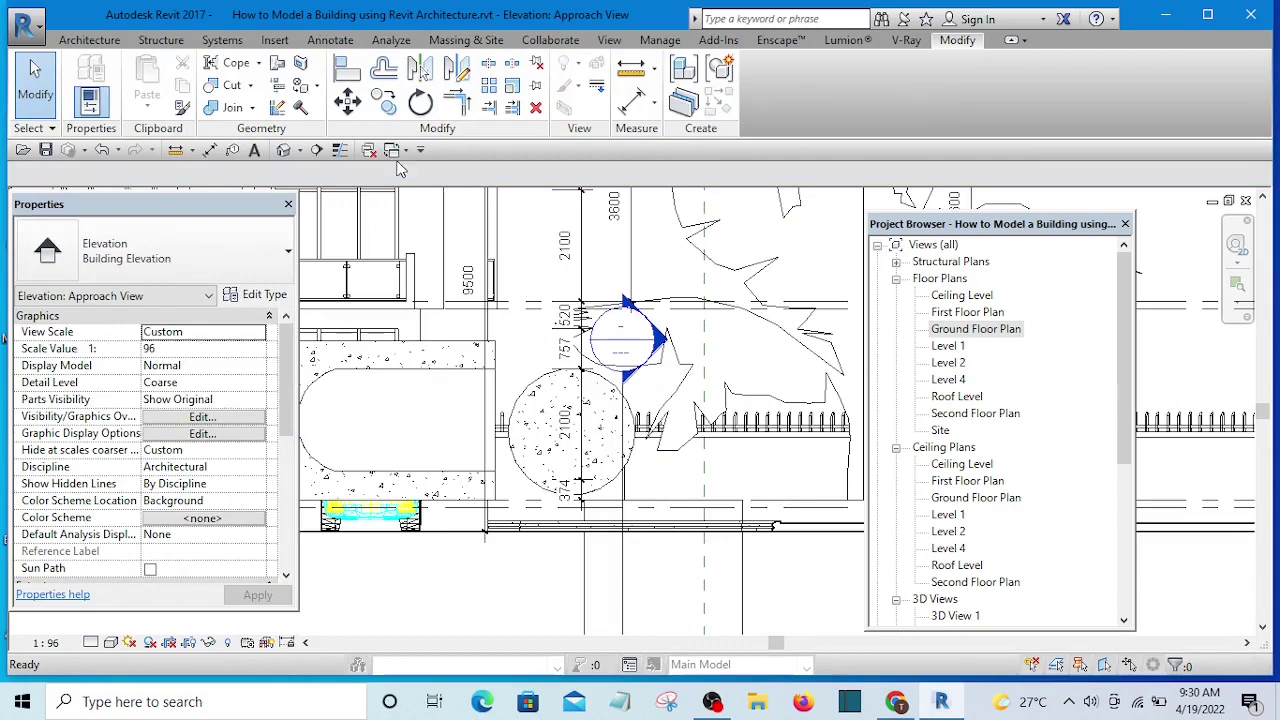
click(283, 153)
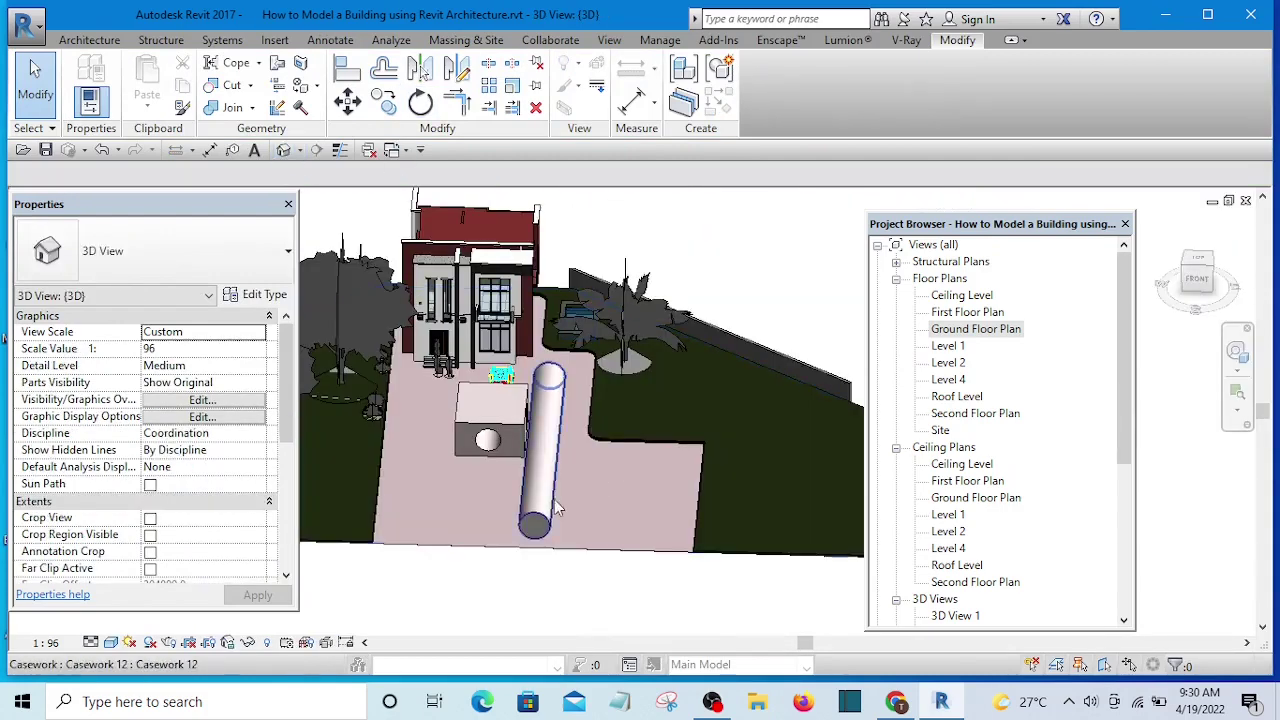
shift+middle_drag(587, 445, 507, 397)
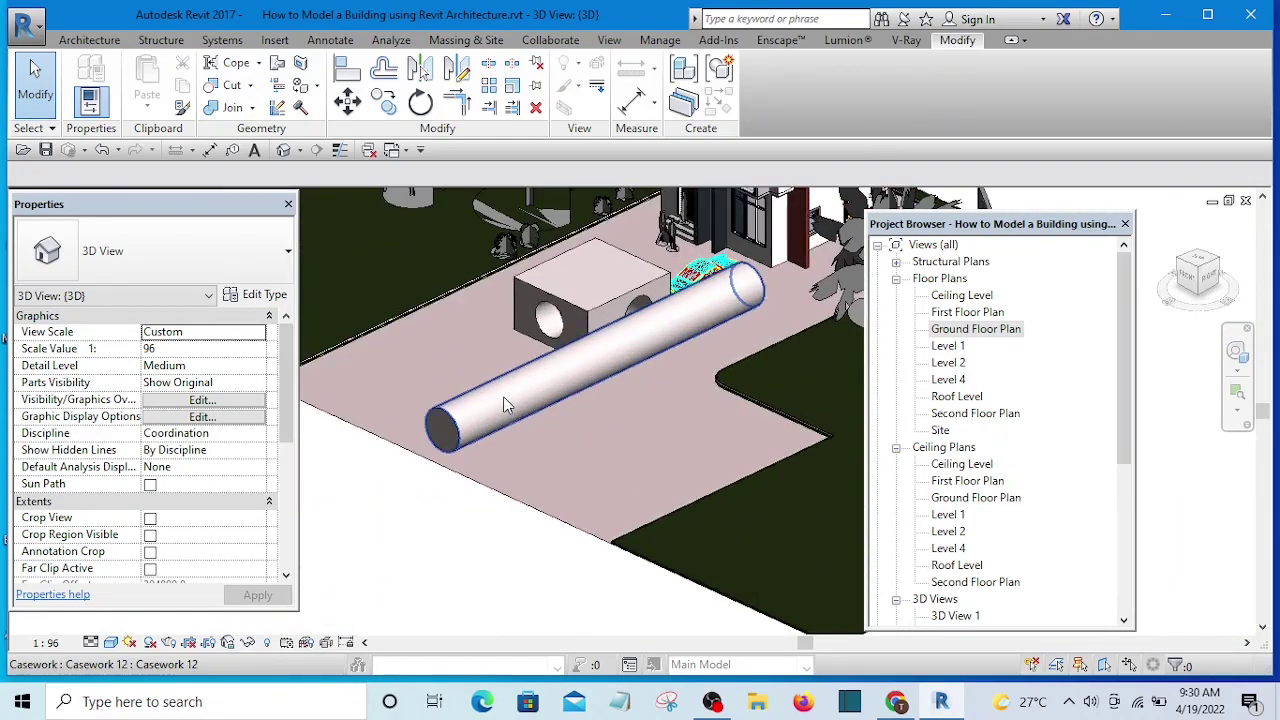
Edit the cylinder in place, reopen its sweep's path sketch, and show the path in the Ground Floor Plan.
click(511, 392)
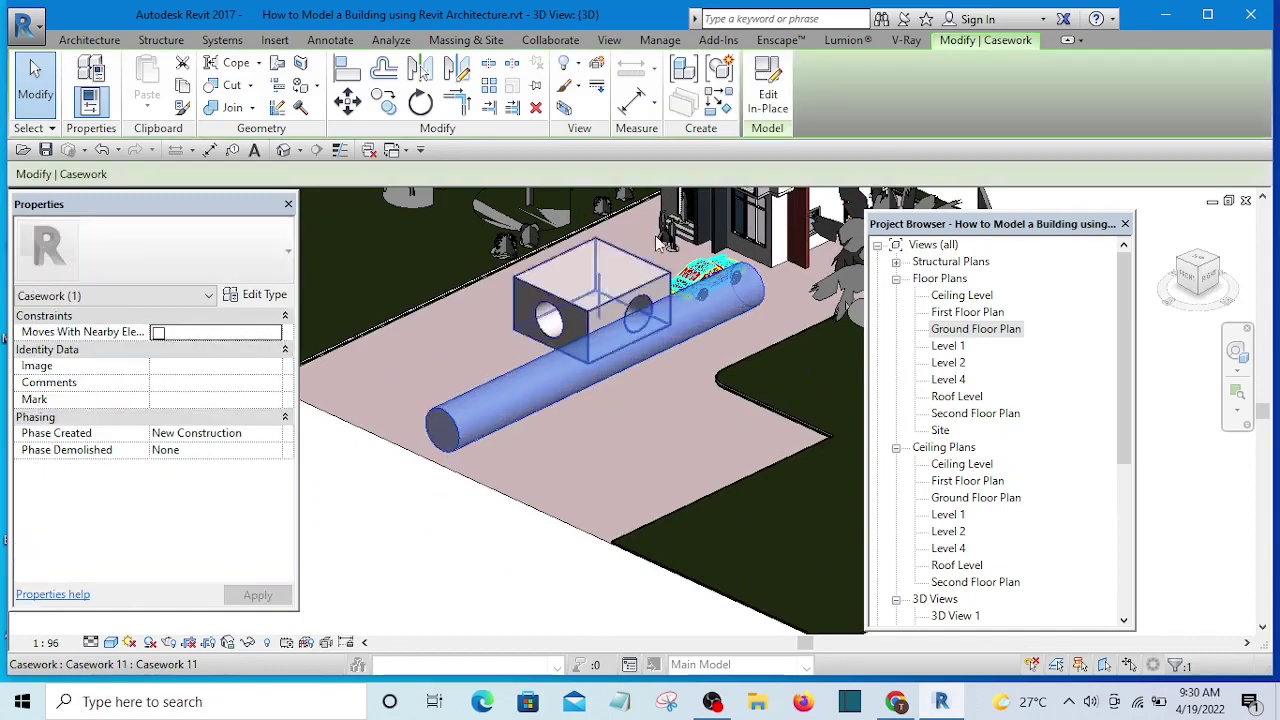
click(767, 88)
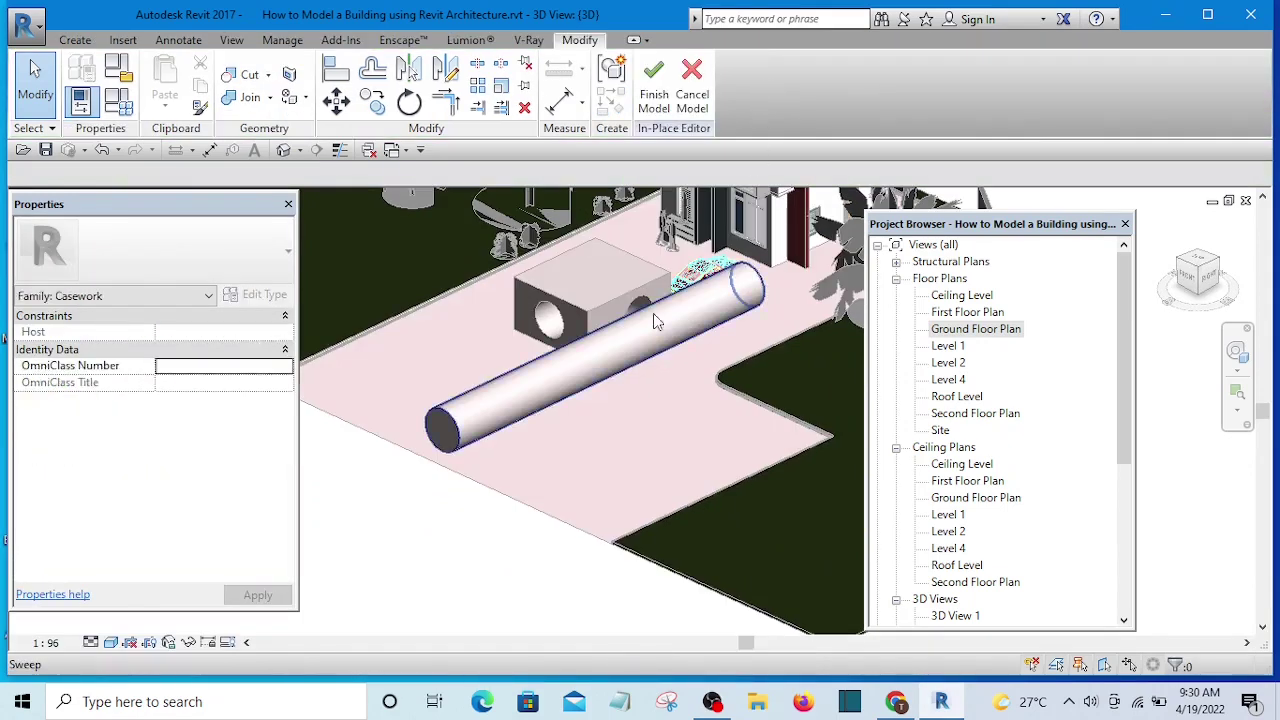
click(655, 328)
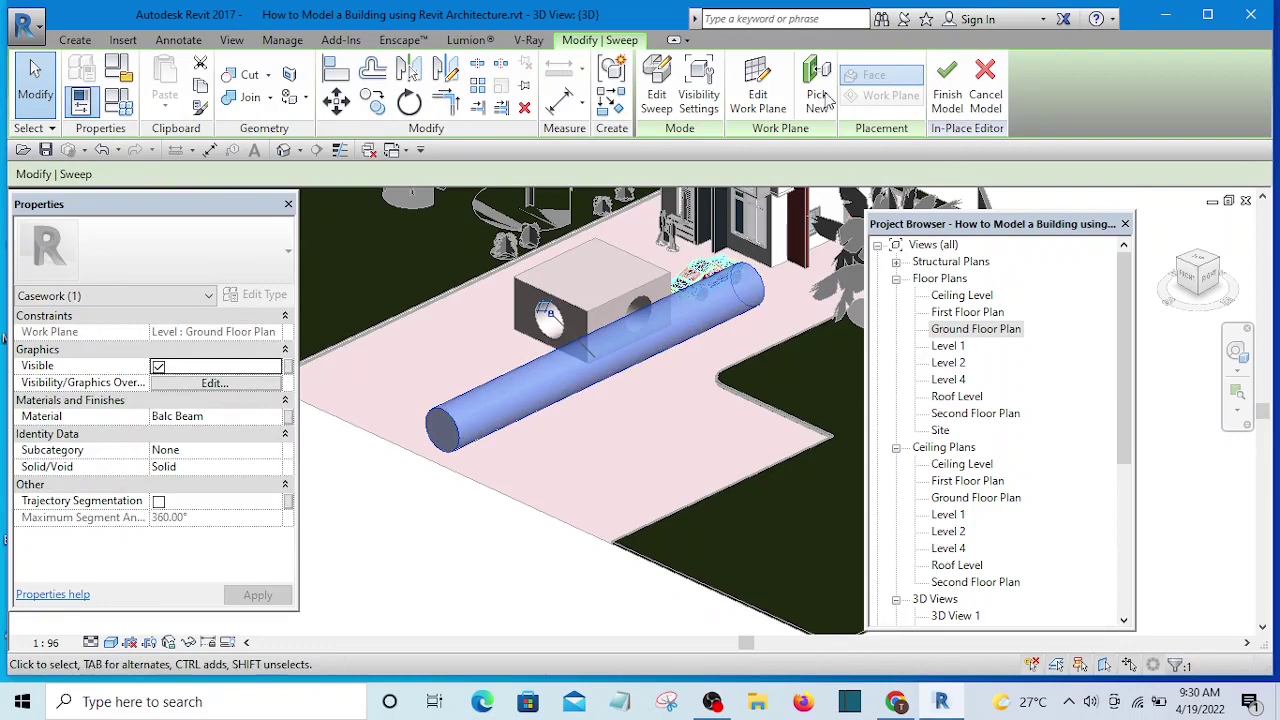
scroll(600, 340, down, 4)
shift+middle_drag(600, 340, 685, 292)
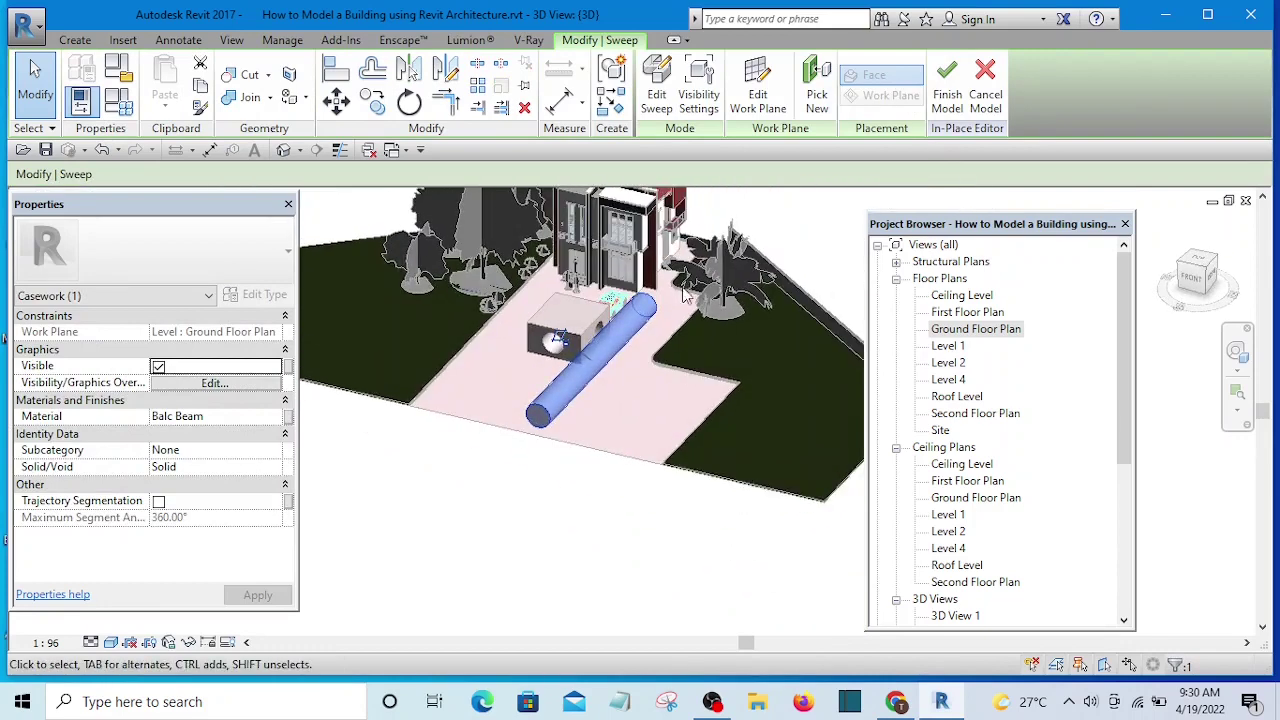
click(657, 100)
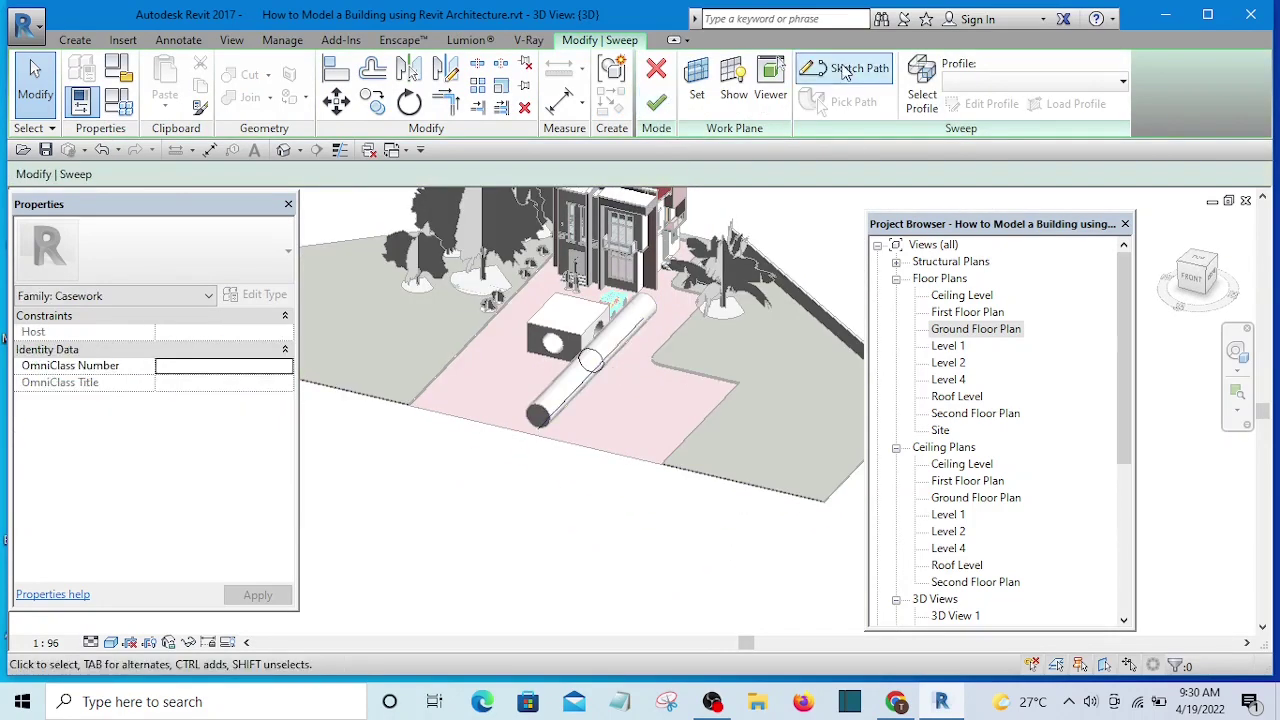
click(845, 70)
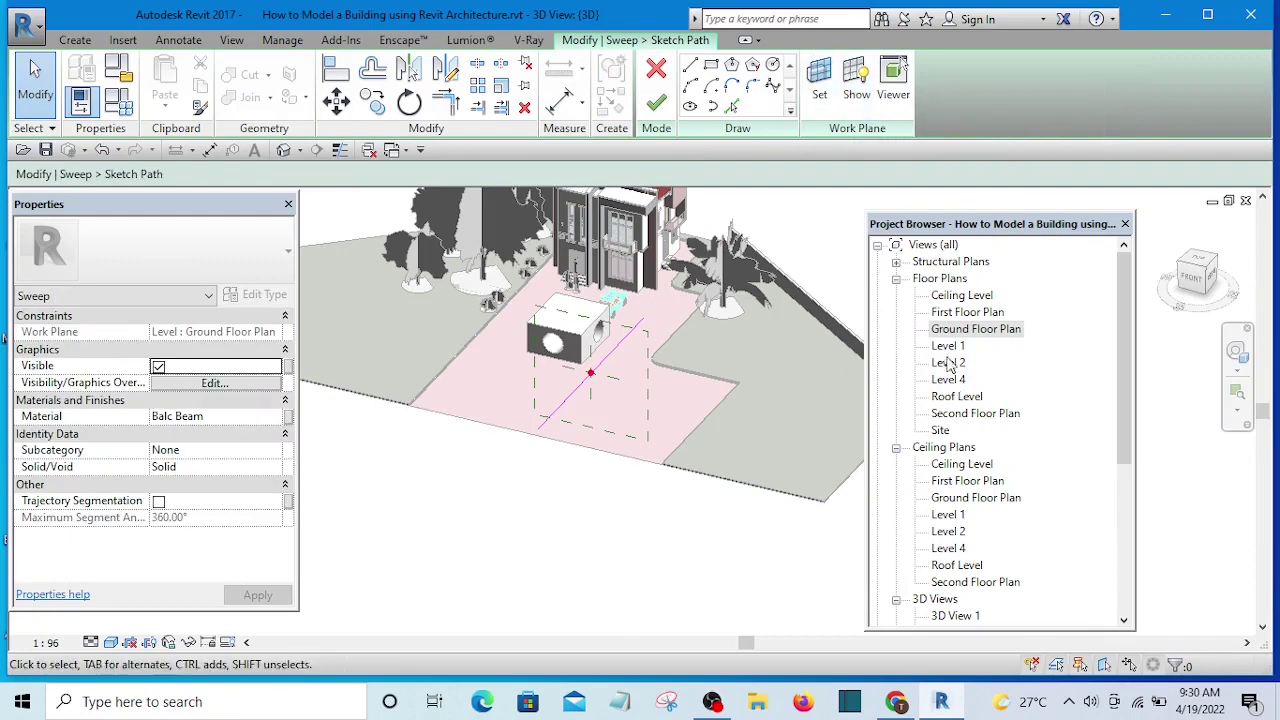
double_click(962, 330)
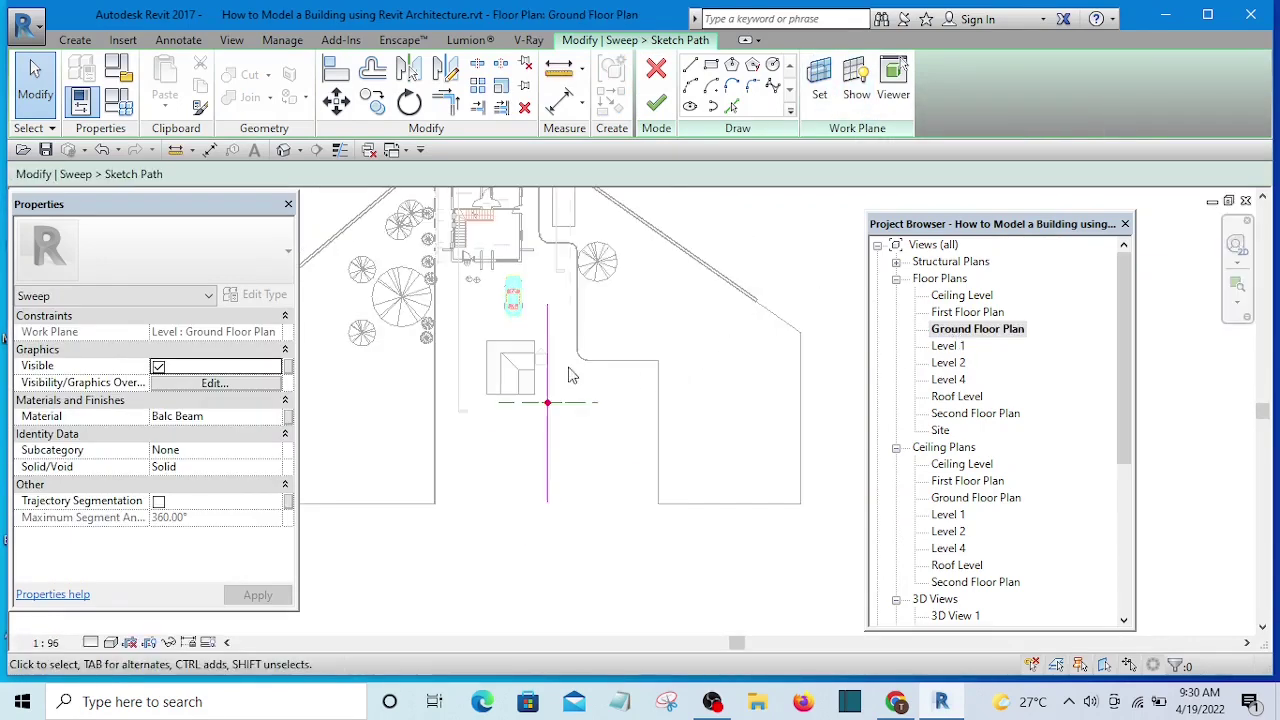
Add a horizontal line to the sweep path, running right from the upper end of the vertical line.
scroll(525, 300, down, 1)
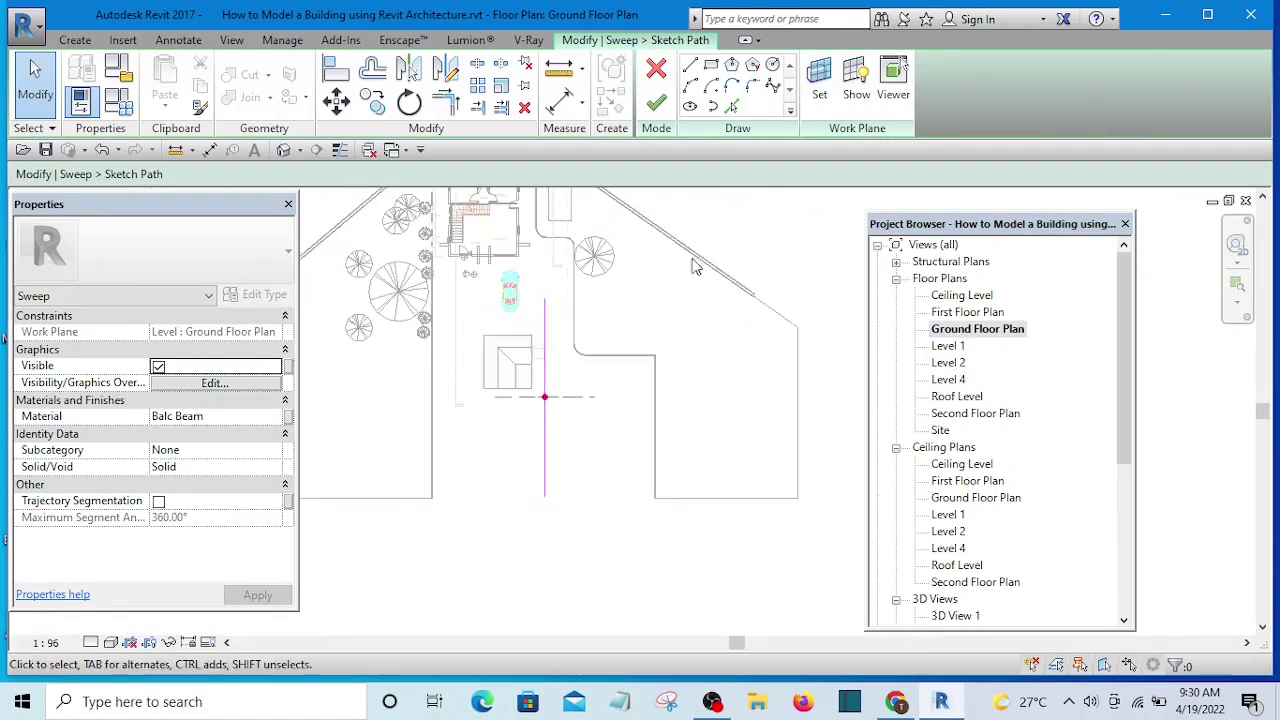
click(692, 66)
scroll(556, 320, up, 2)
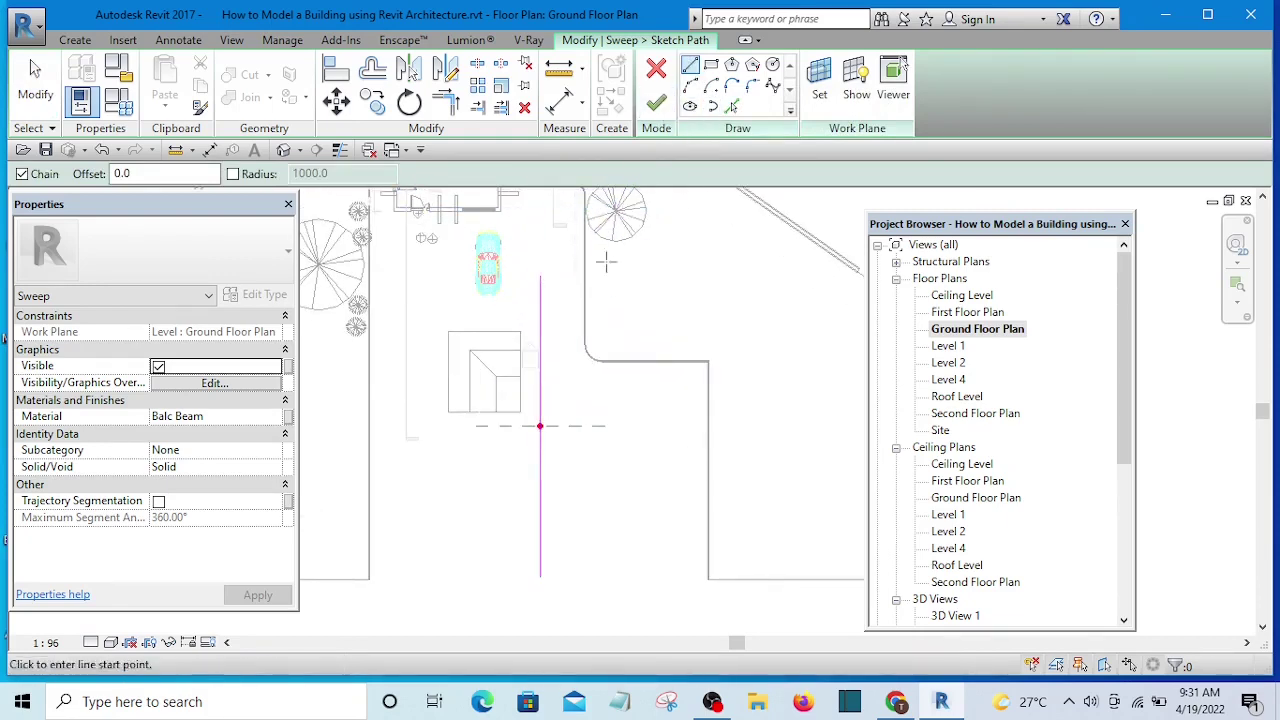
click(540, 275)
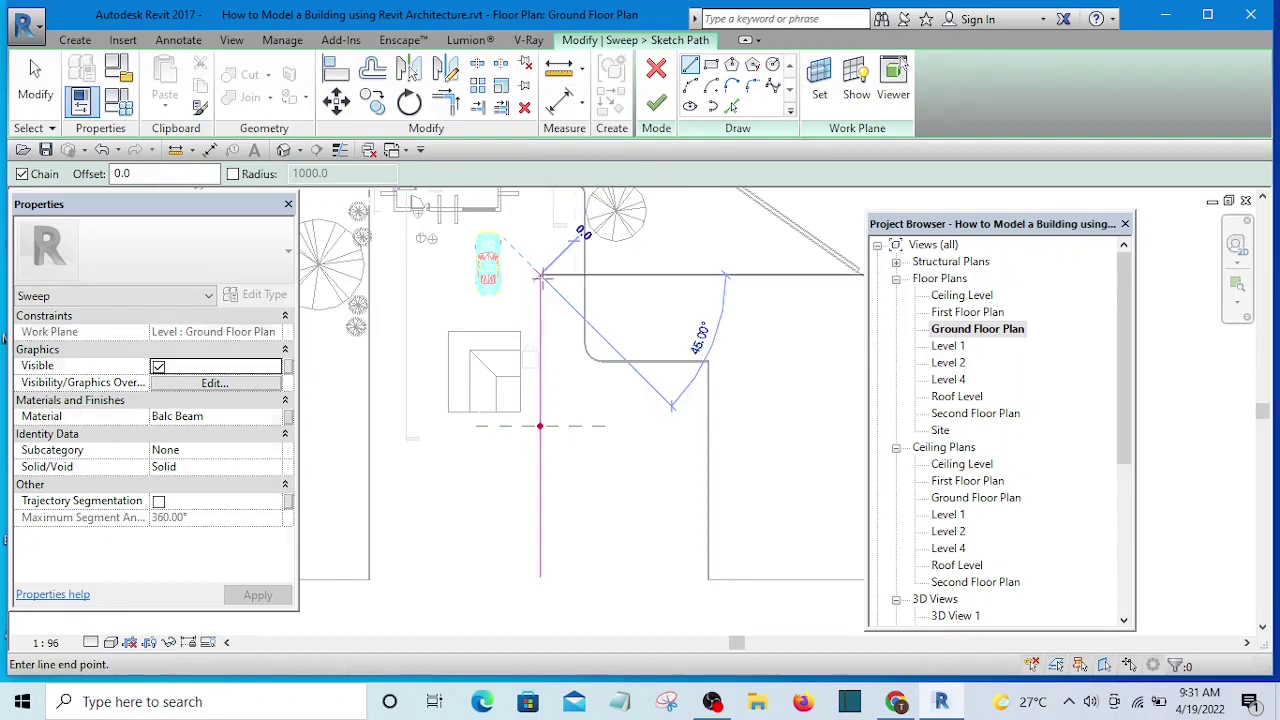
click(734, 275)
key(Escape)
key(Escape)
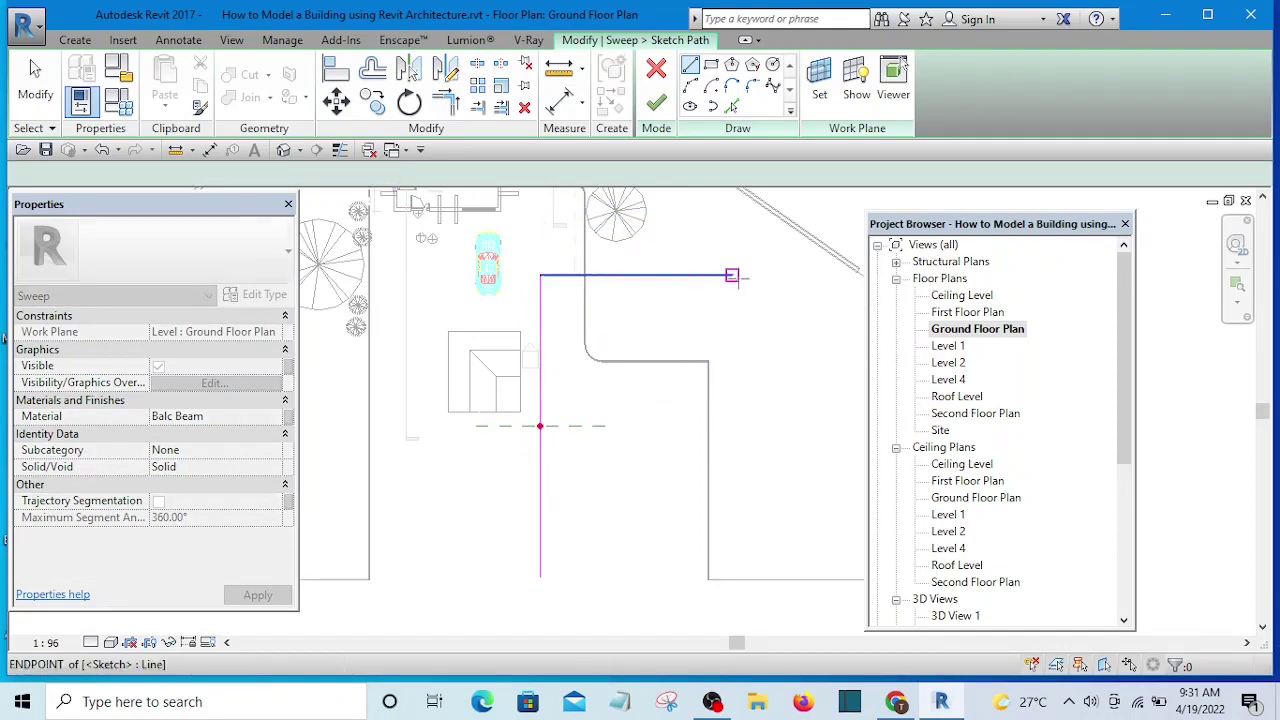
middle_drag(555, 343, 646, 317)
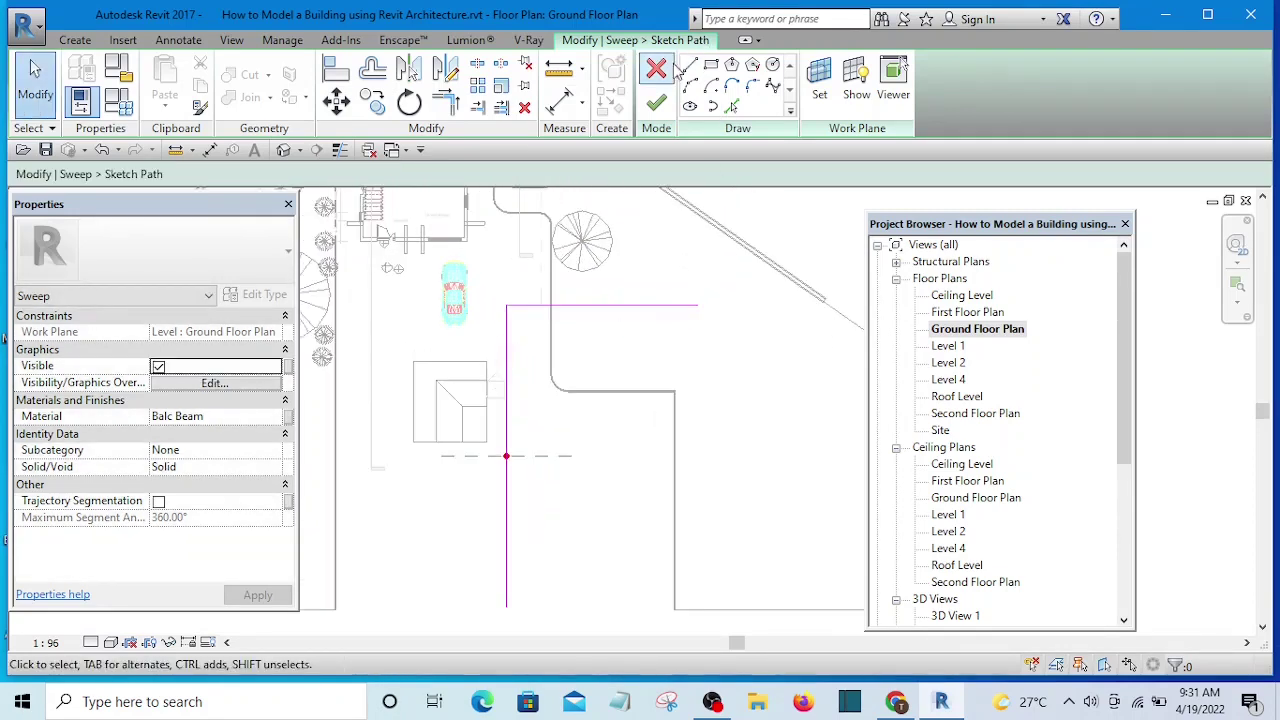
Draw a 90° arc of about 4000 radius rounding the corner between the sweep path's horizontal and vertical lines.
click(691, 87)
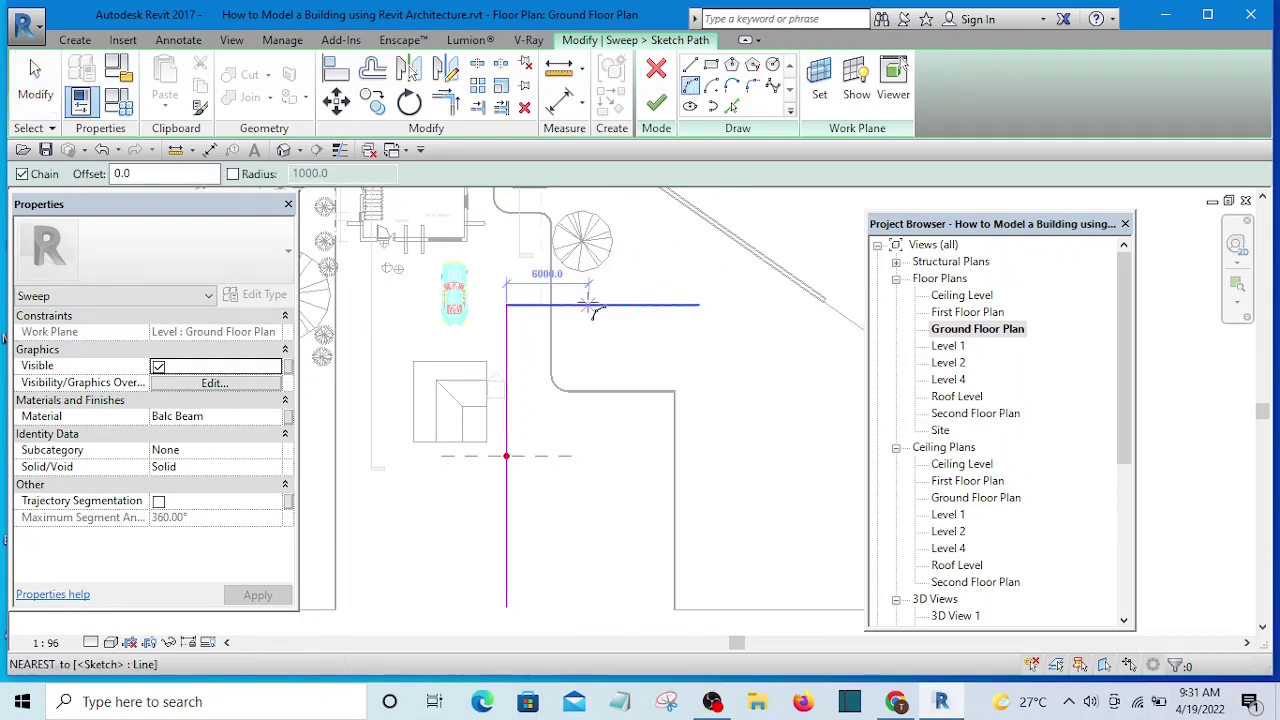
click(566, 302)
click(508, 362)
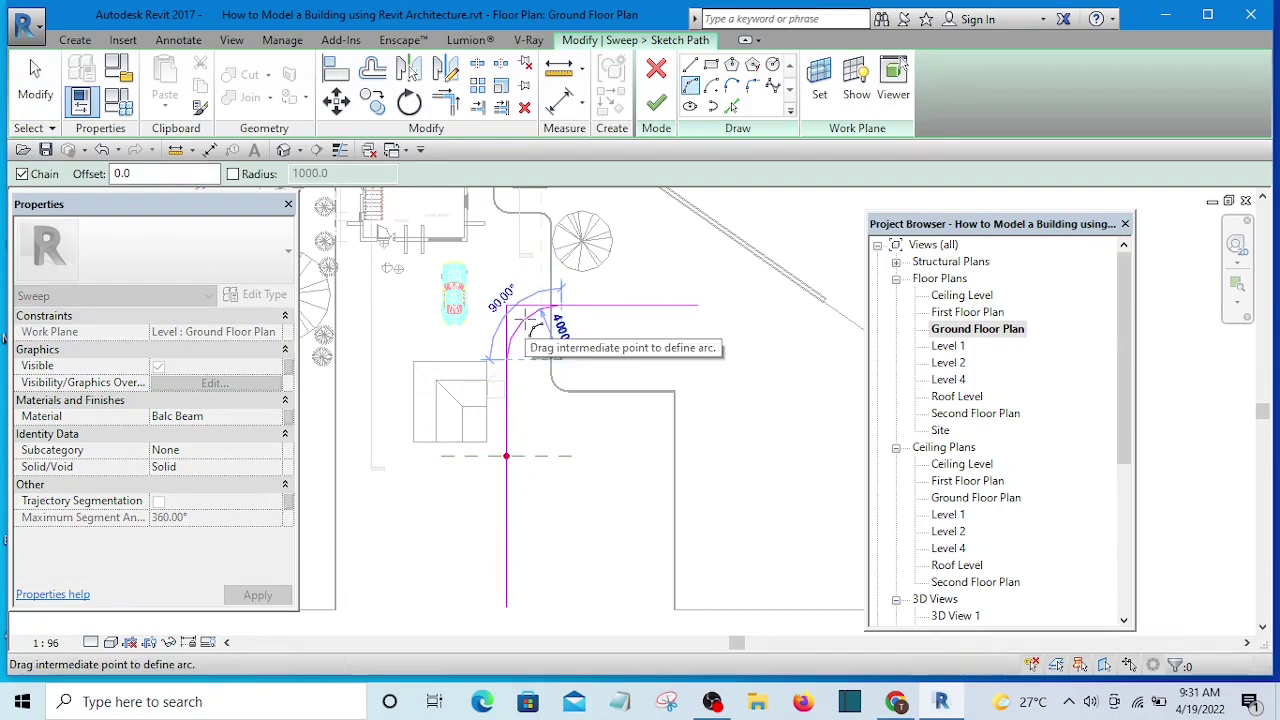
click(519, 322)
Trim the horizontal and vertical path lines to the ends of the corner arc to form one continuous path.
click(446, 100)
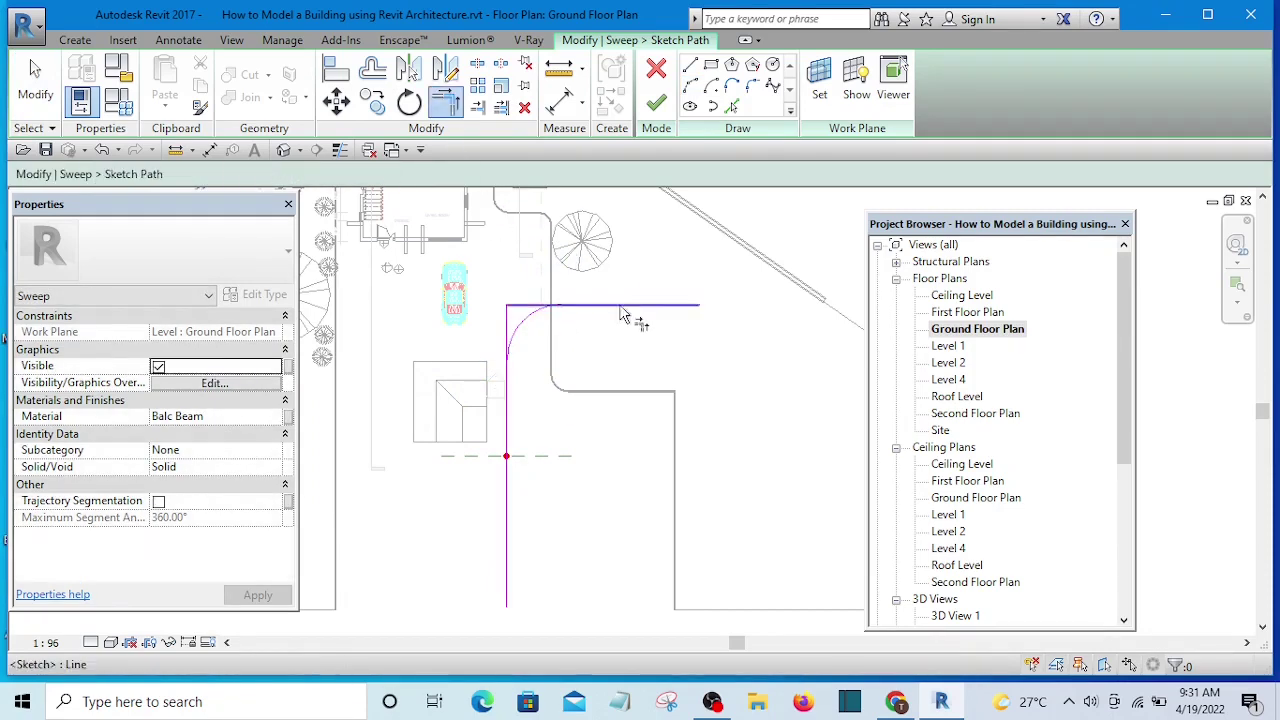
scroll(634, 308, up, 1)
click(526, 327)
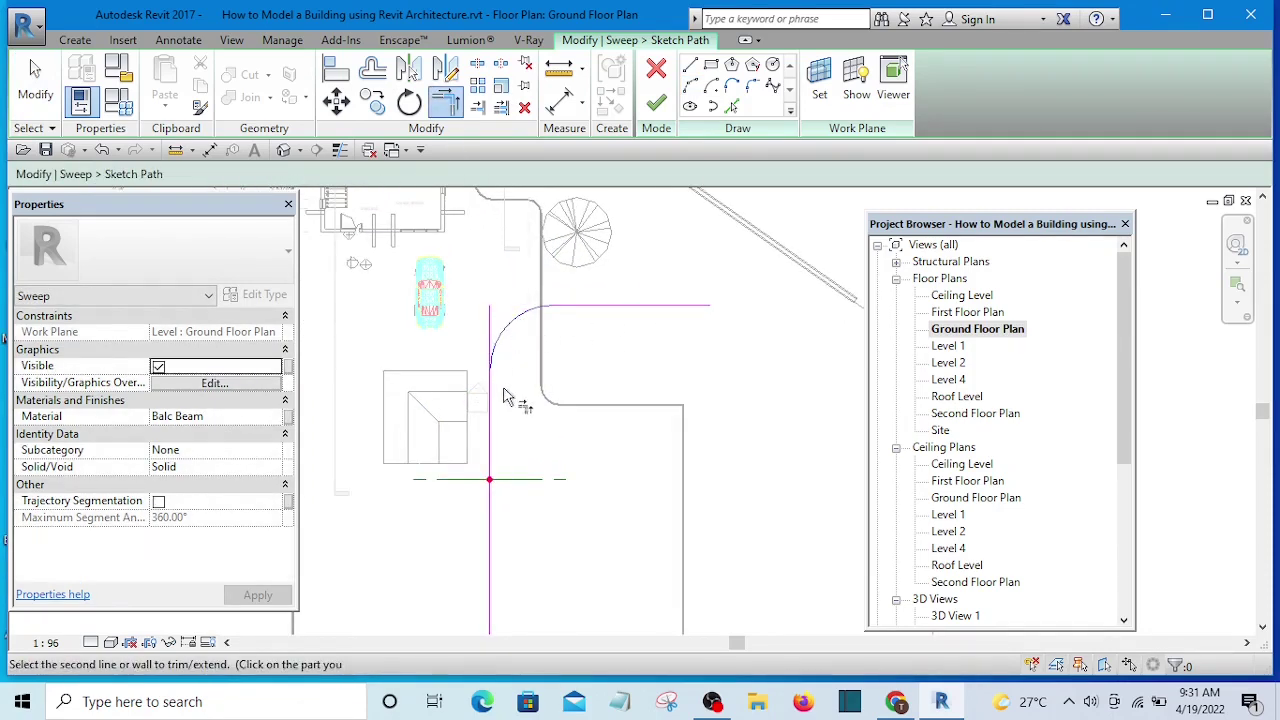
click(508, 391)
scroll(556, 307, down, 2)
scroll(594, 380, down, 2)
key(Escape)
scroll(571, 414, up, 3)
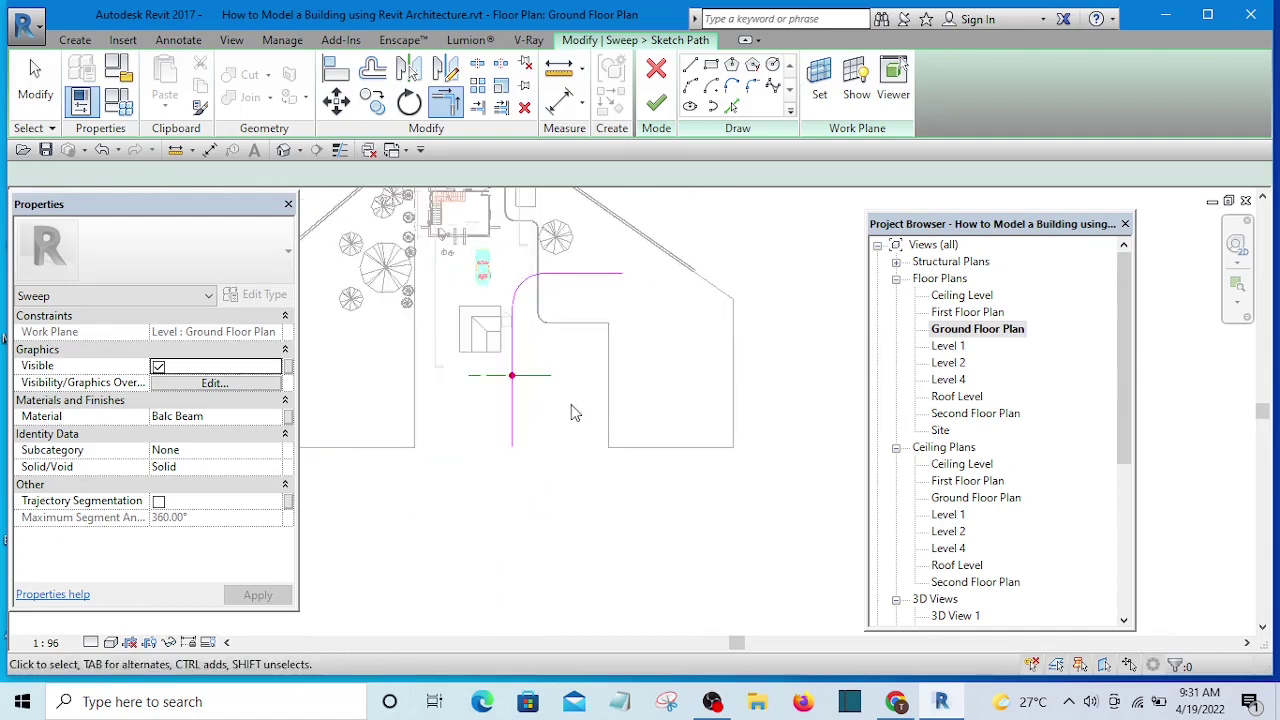
scroll(600, 362, down, 1)
scroll(600, 362, down, 2)
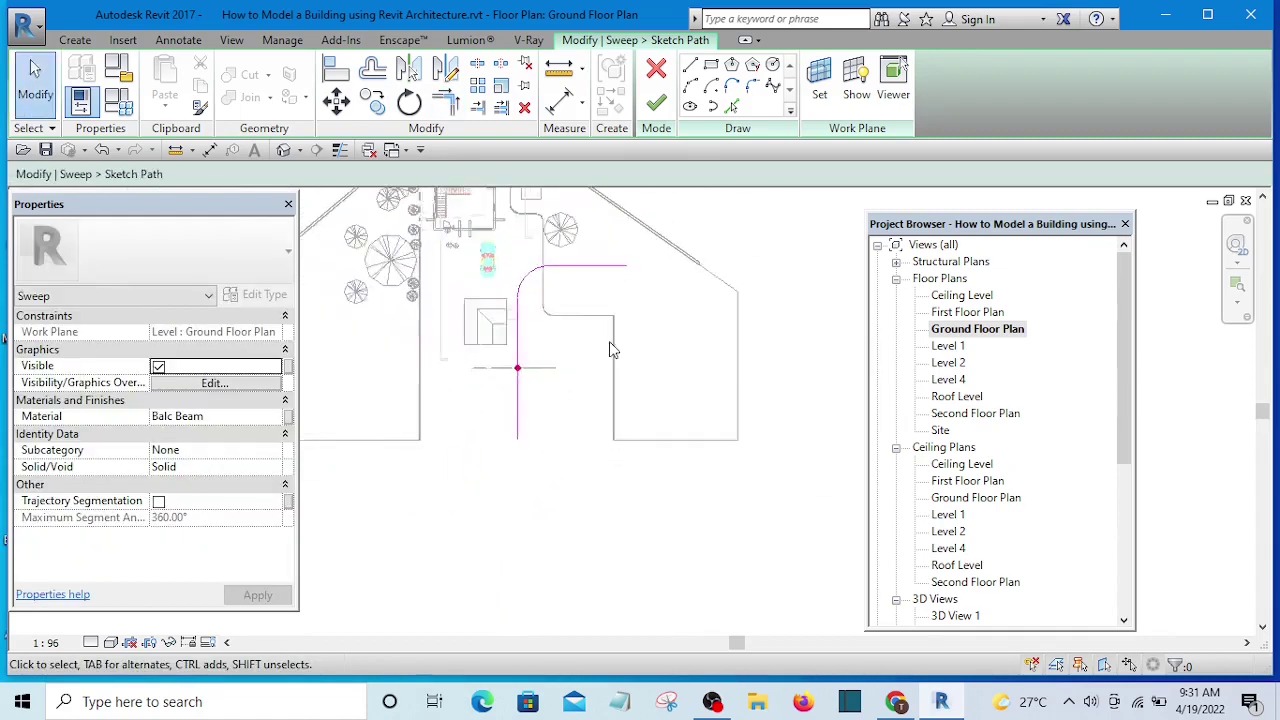
scroll(609, 349, up, 1)
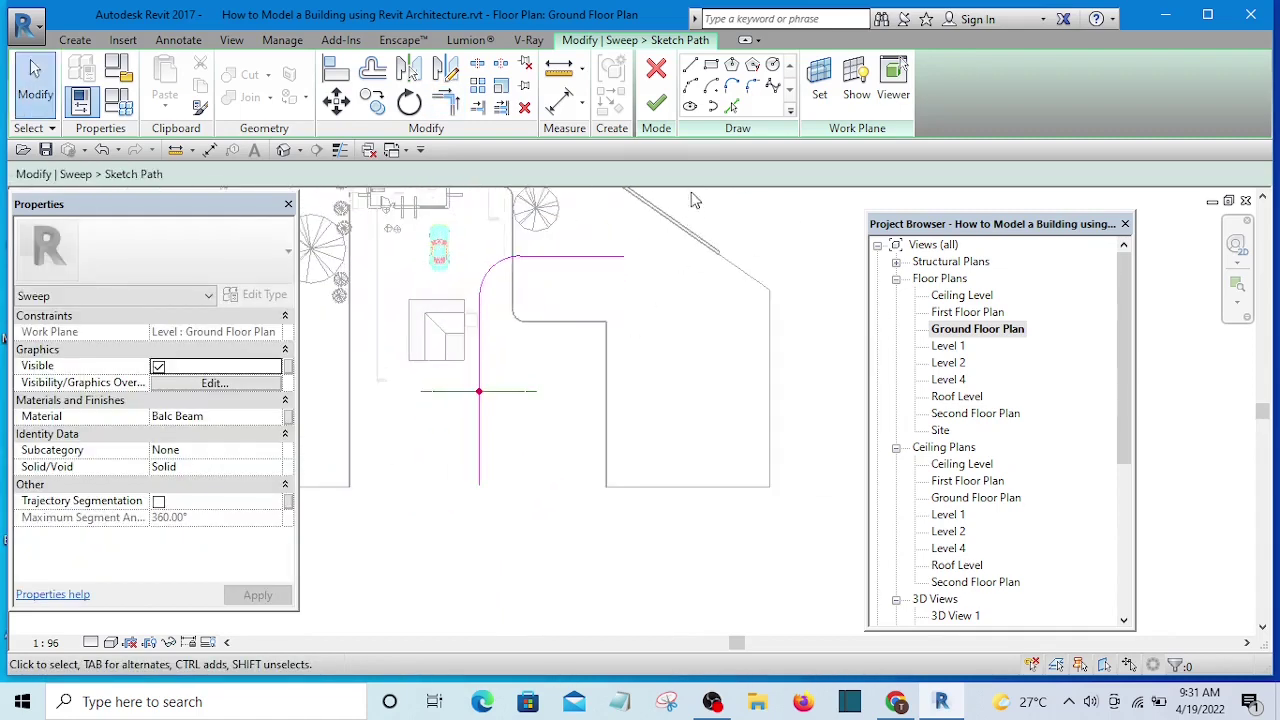
Finish the path sketch, the sweep and the in-place model.
click(658, 104)
click(658, 104)
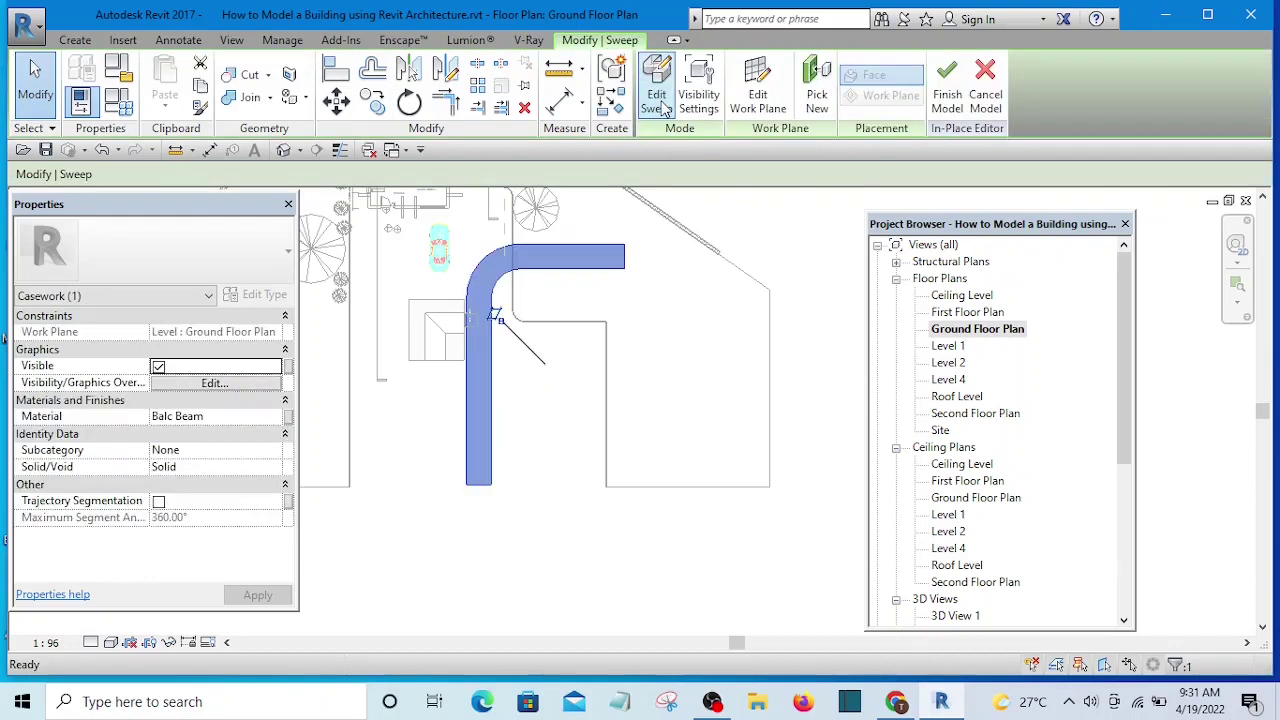
click(947, 88)
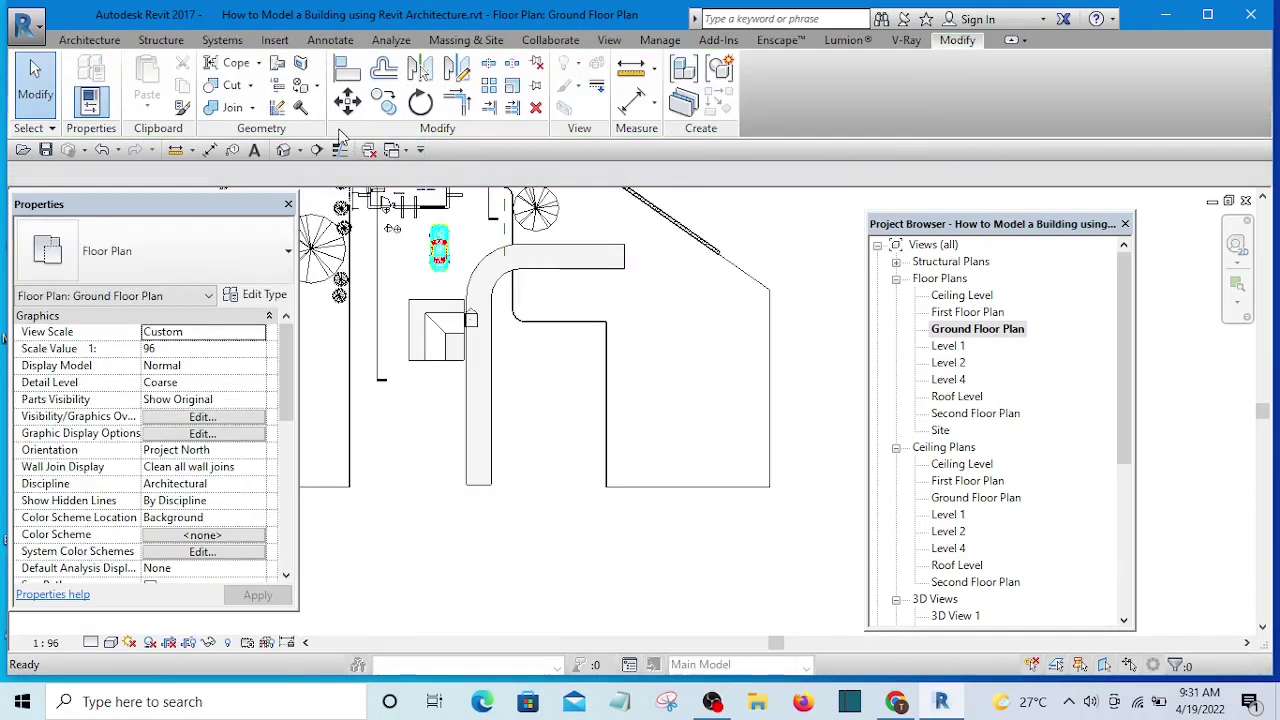
Show the bent cylinder in the default 3D view and inspect it from several angles.
click(285, 150)
scroll(772, 339, up, 4)
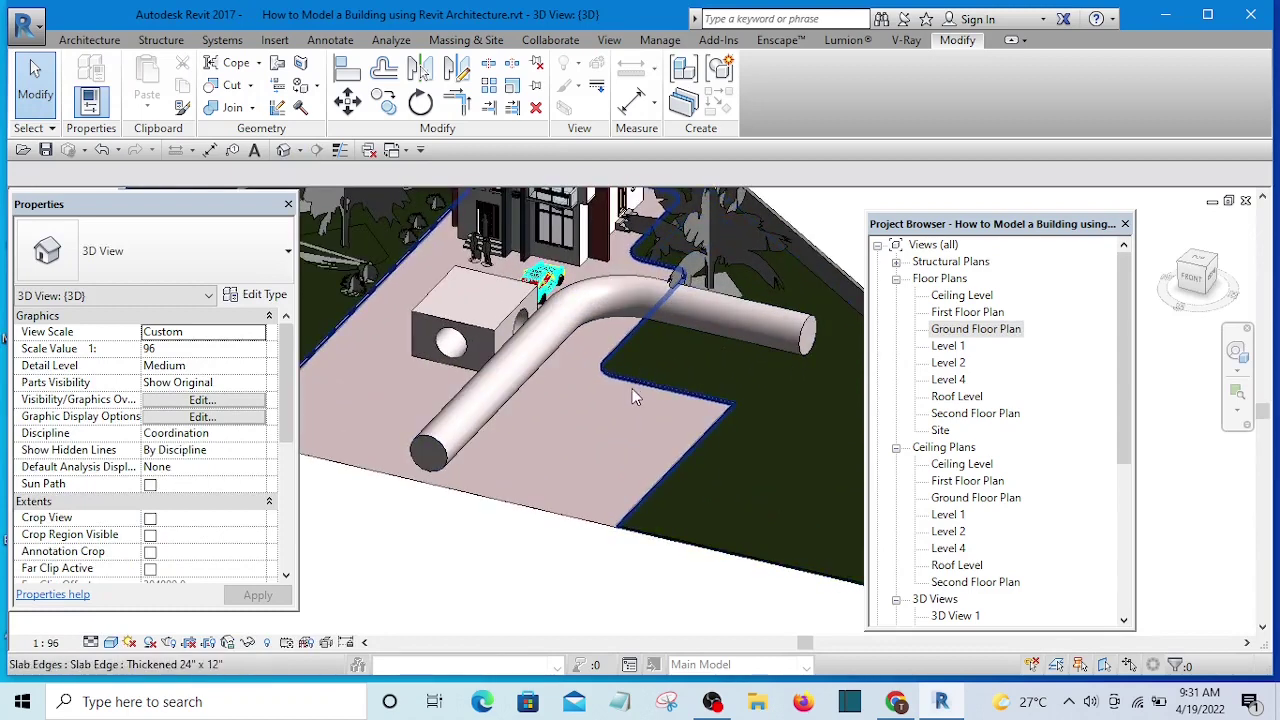
shift+middle_drag(632, 388, 505, 364)
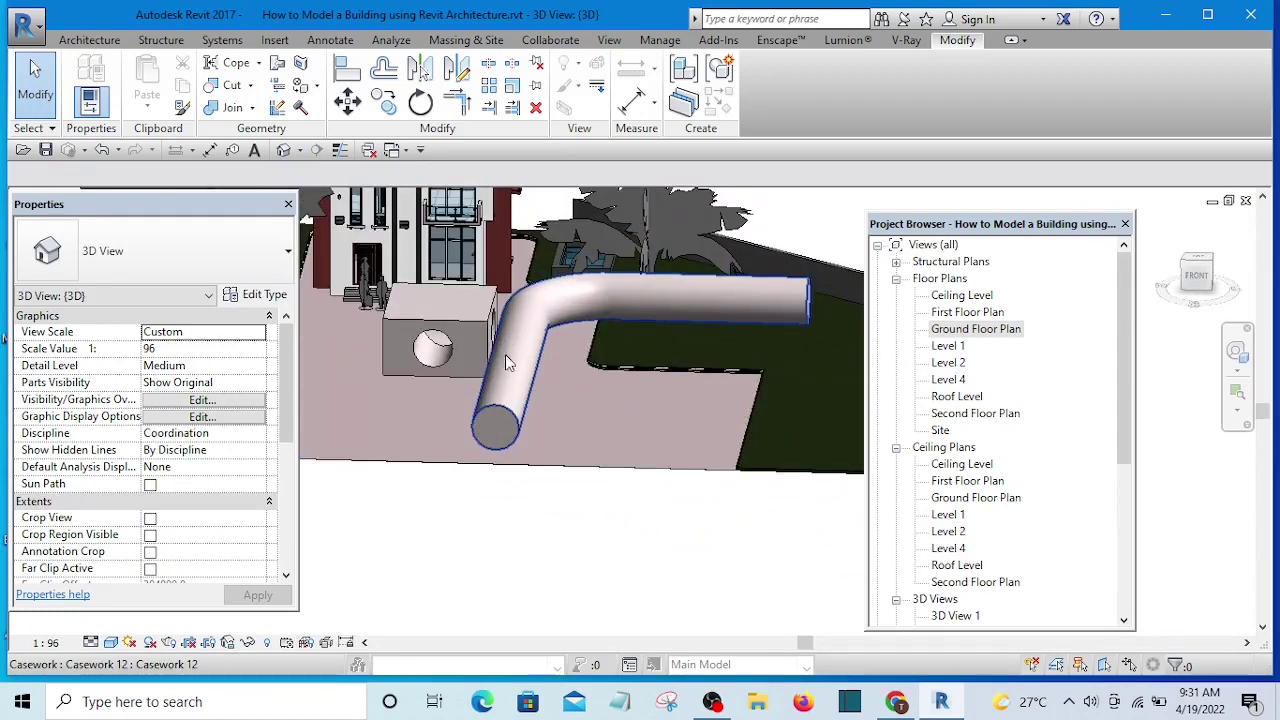
shift+middle_drag(706, 316, 668, 397)
scroll(668, 397, down, 2)
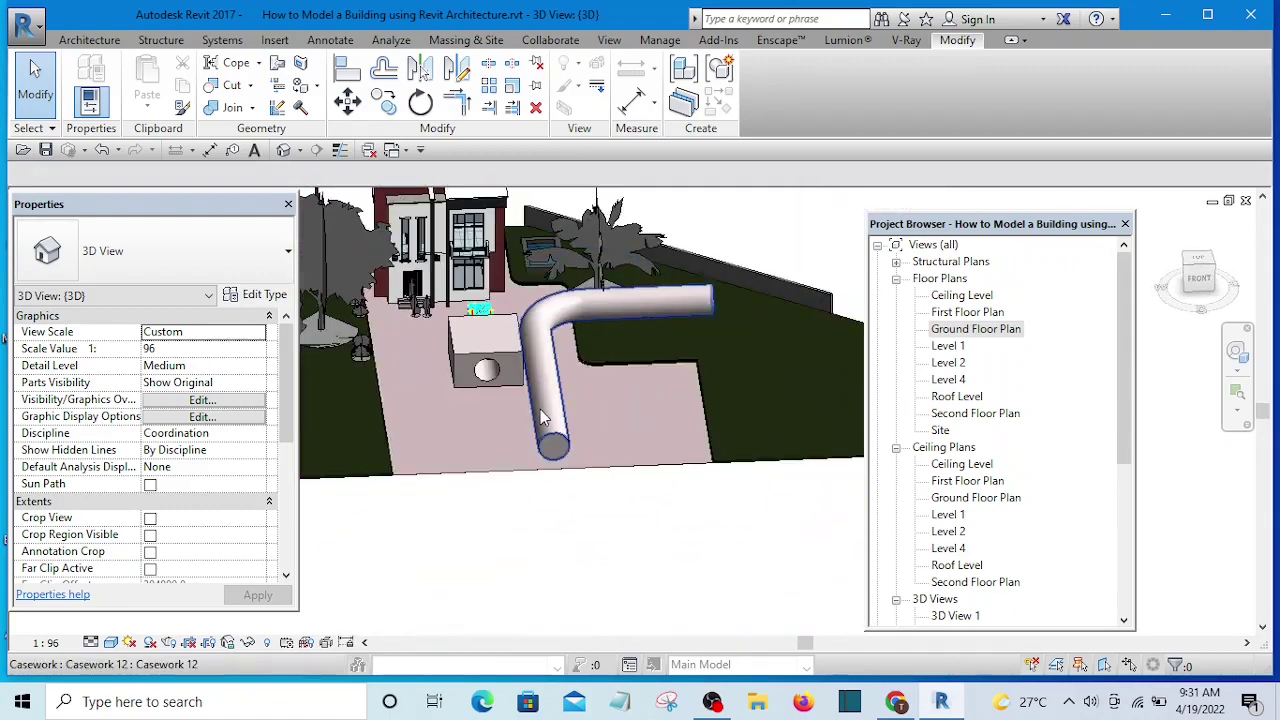
Edit the bent cylinder in place and show it in the Ground Floor Plan.
click(548, 420)
click(766, 95)
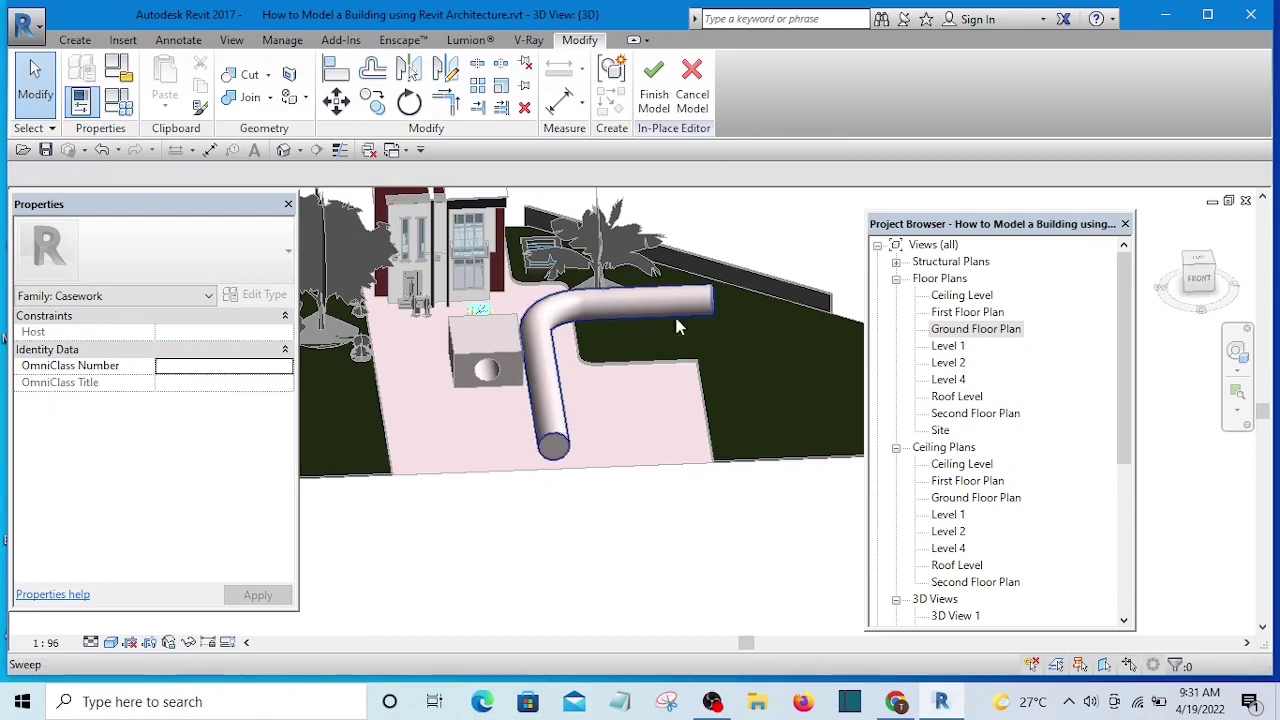
double_click(973, 330)
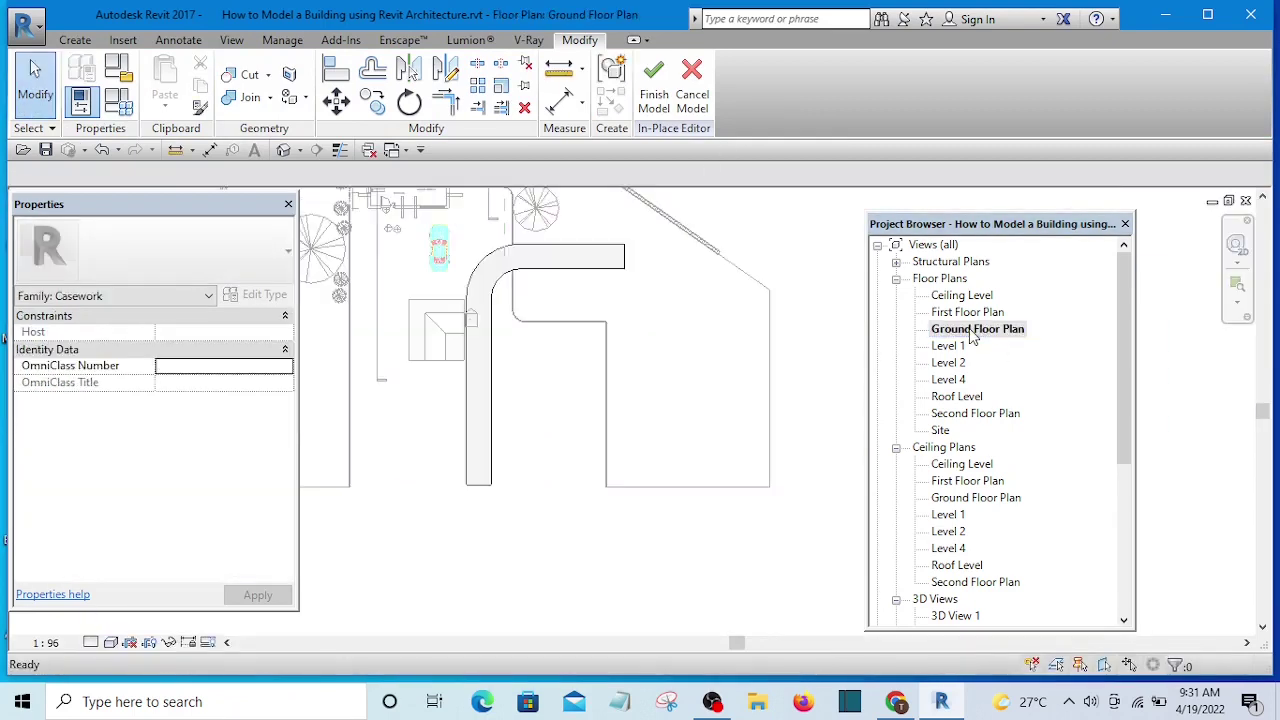
scroll(690, 322, down, 1)
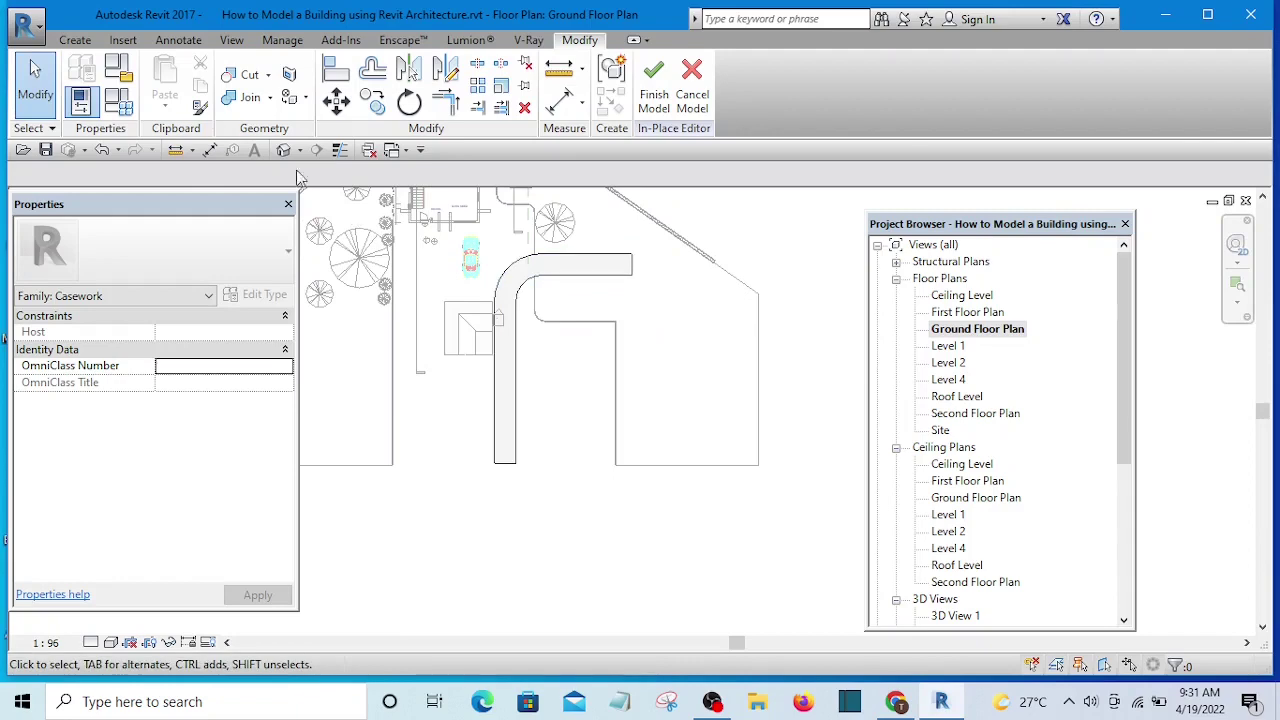
Start a void sweep and sketch a 25000 vertical path line up the cylinder's centre from its lower end, extending past the bend.
click(74, 40)
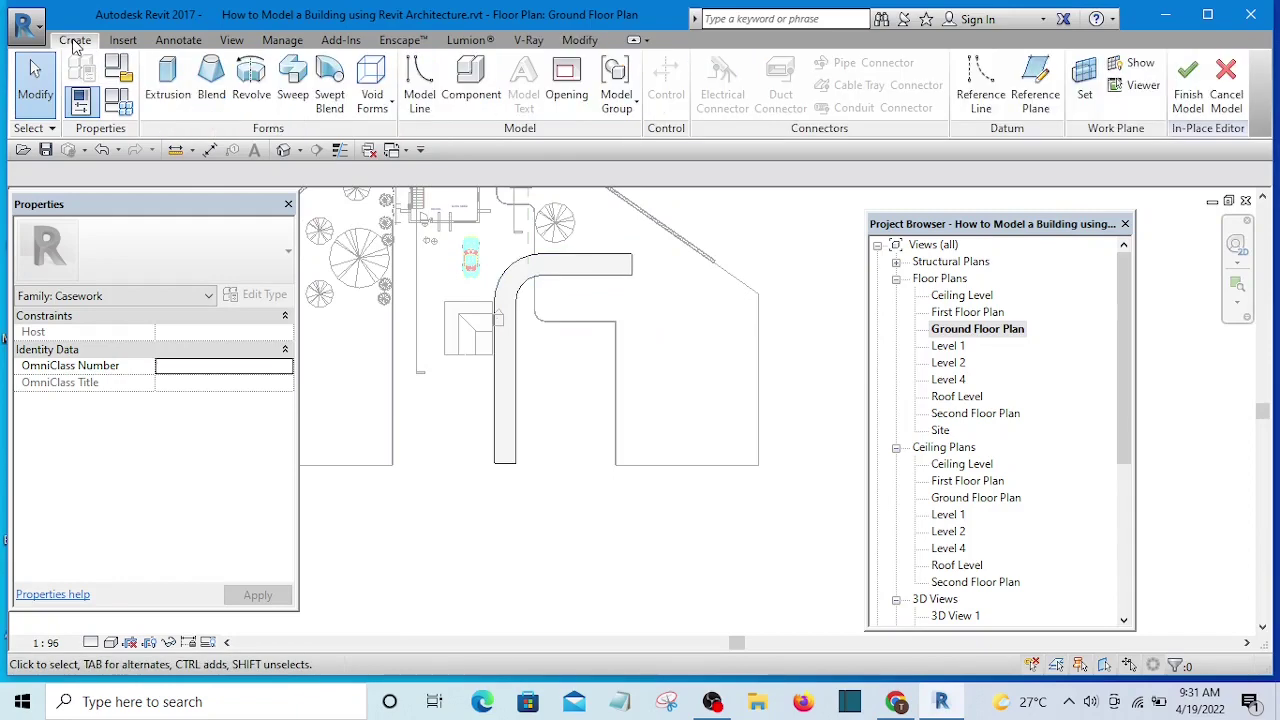
click(393, 109)
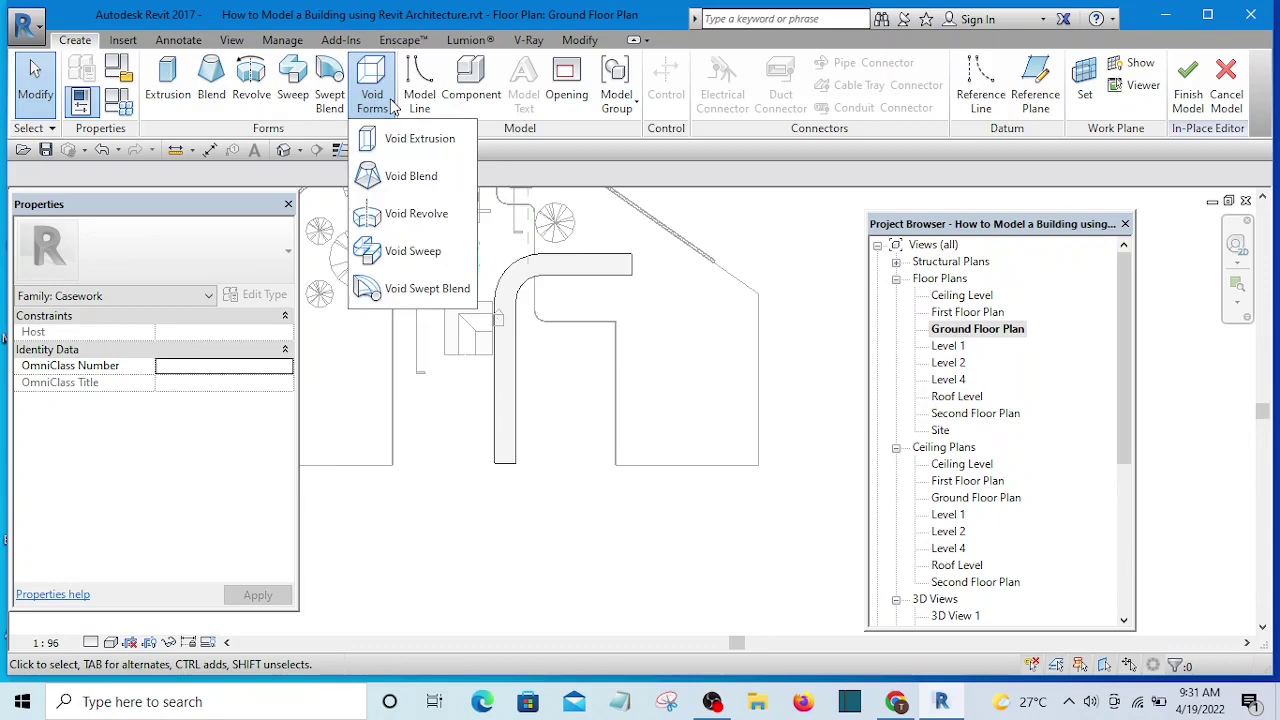
click(410, 254)
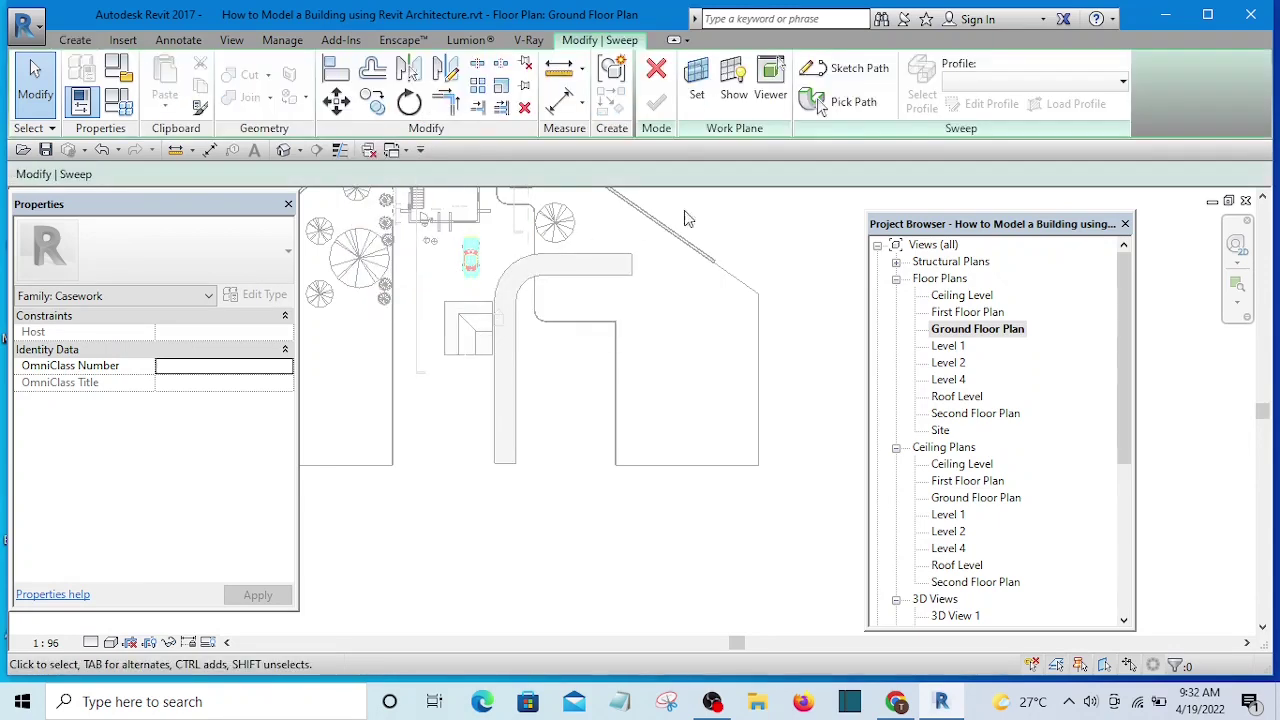
click(850, 68)
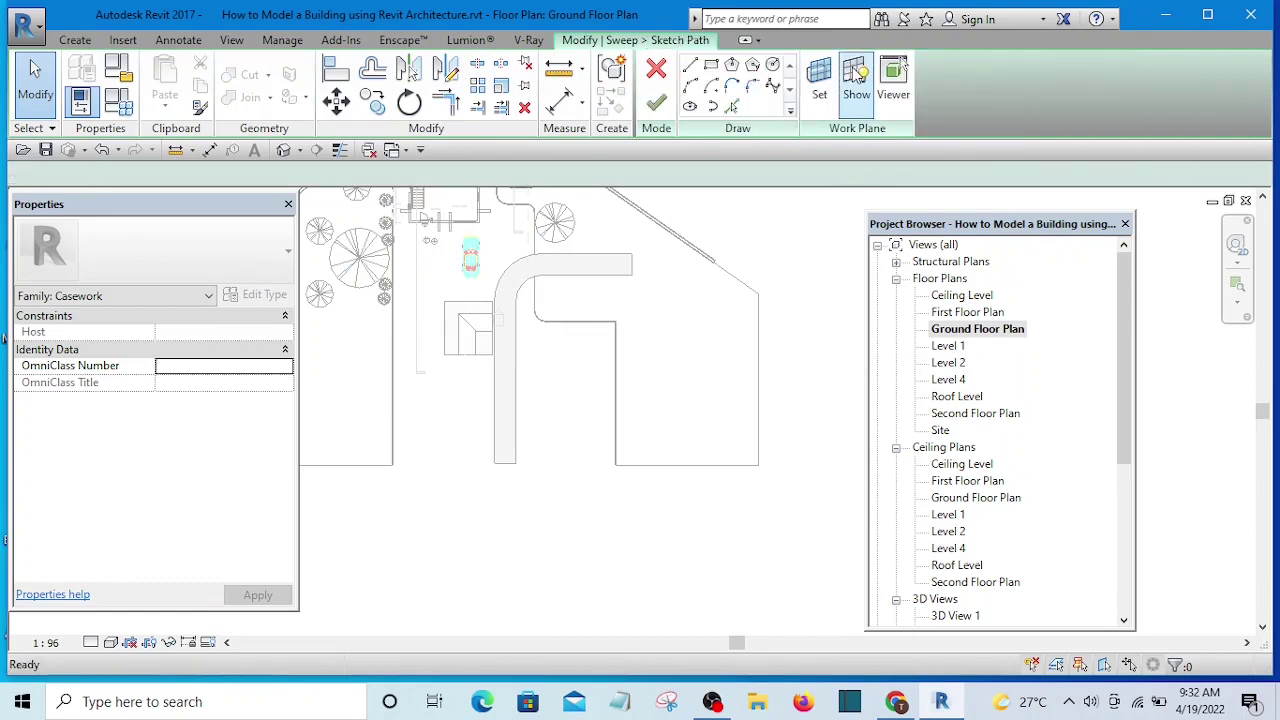
click(505, 463)
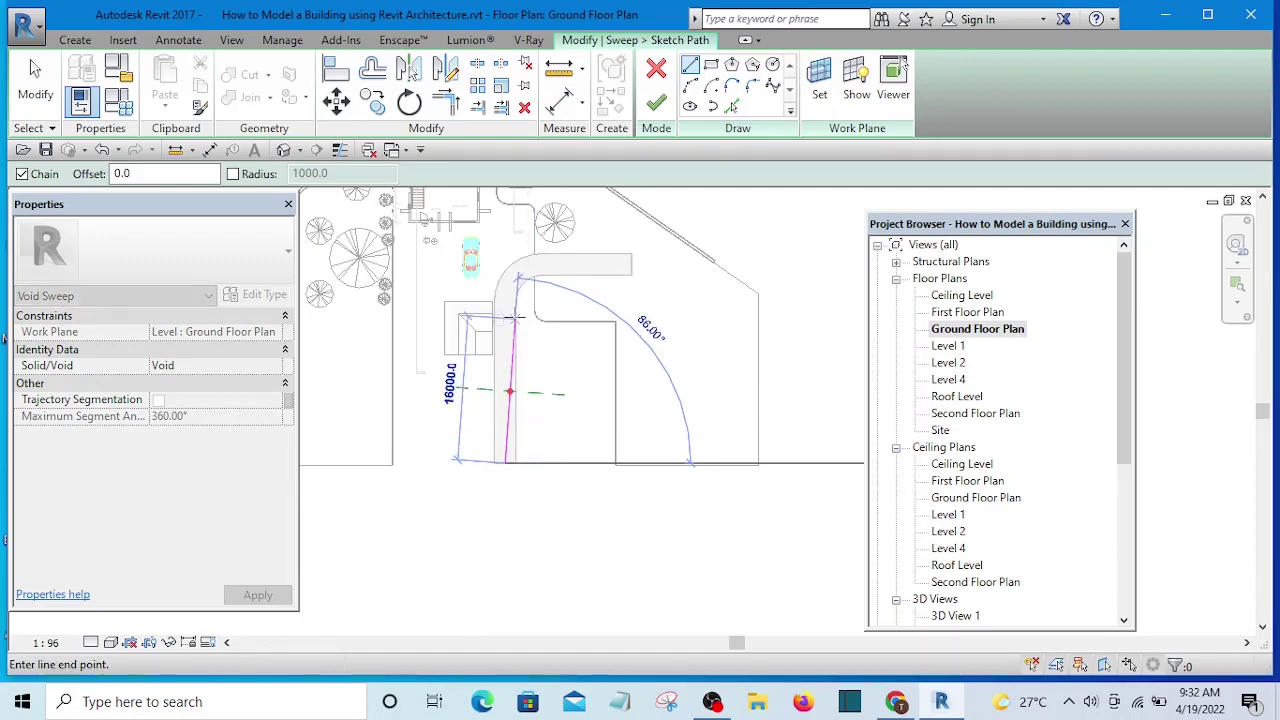
scroll(505, 440, up, 3)
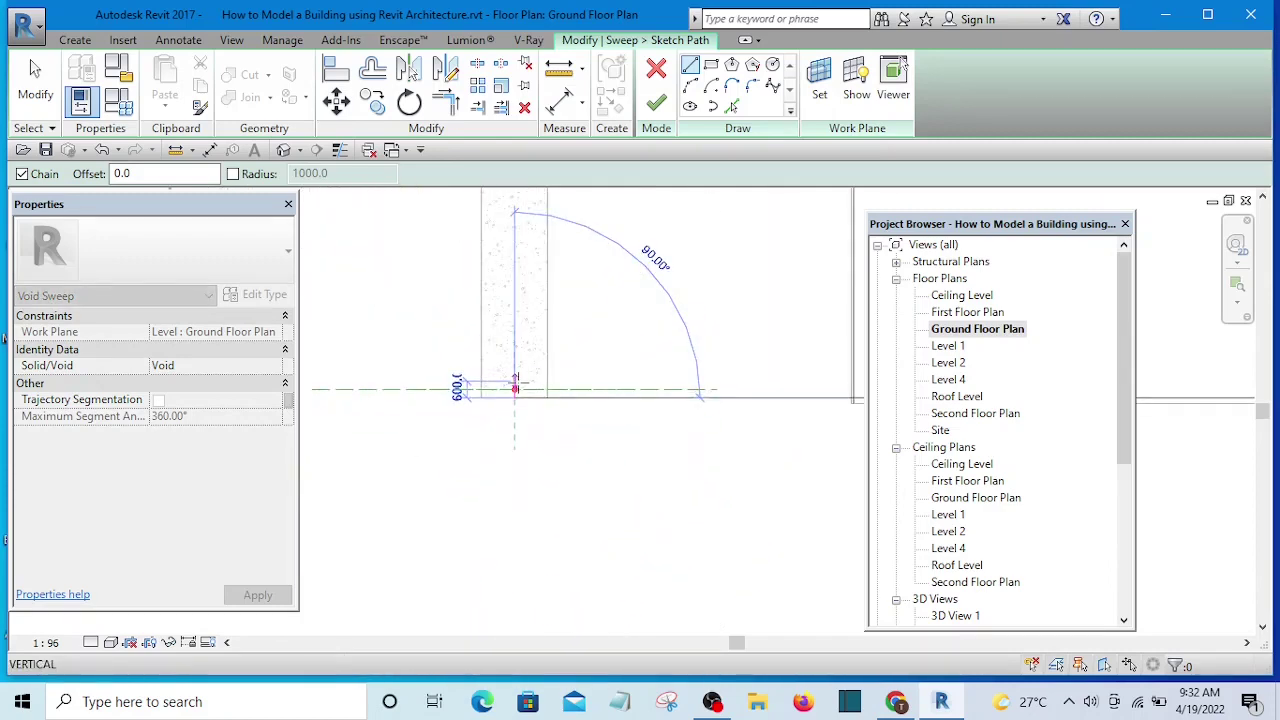
scroll(515, 430, down, 3)
scroll(525, 230, up, 3)
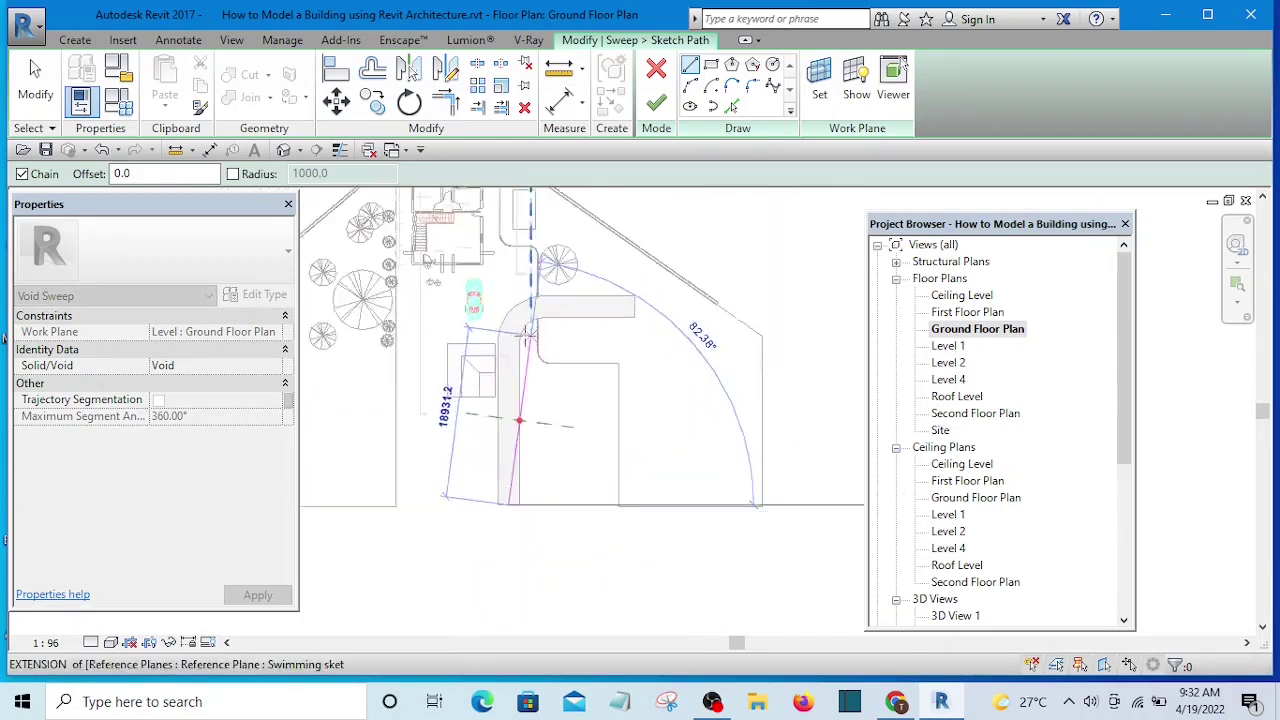
click(507, 270)
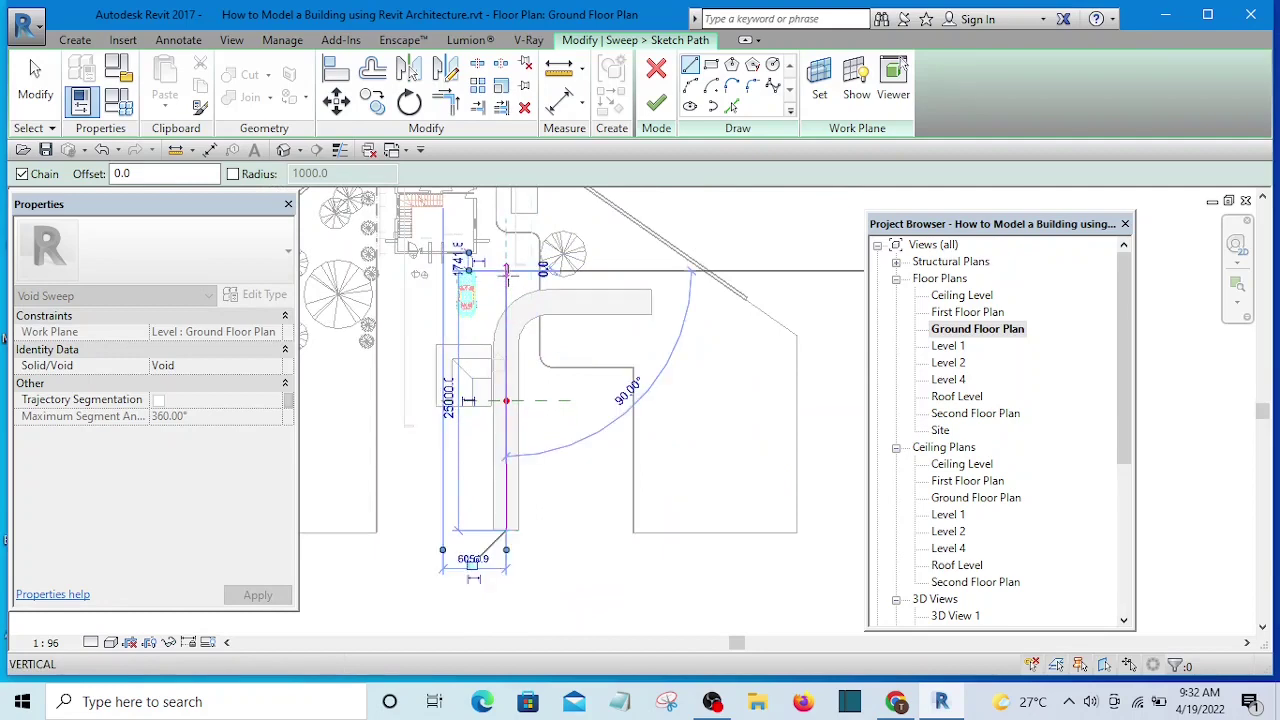
key(Escape)
key(Escape)
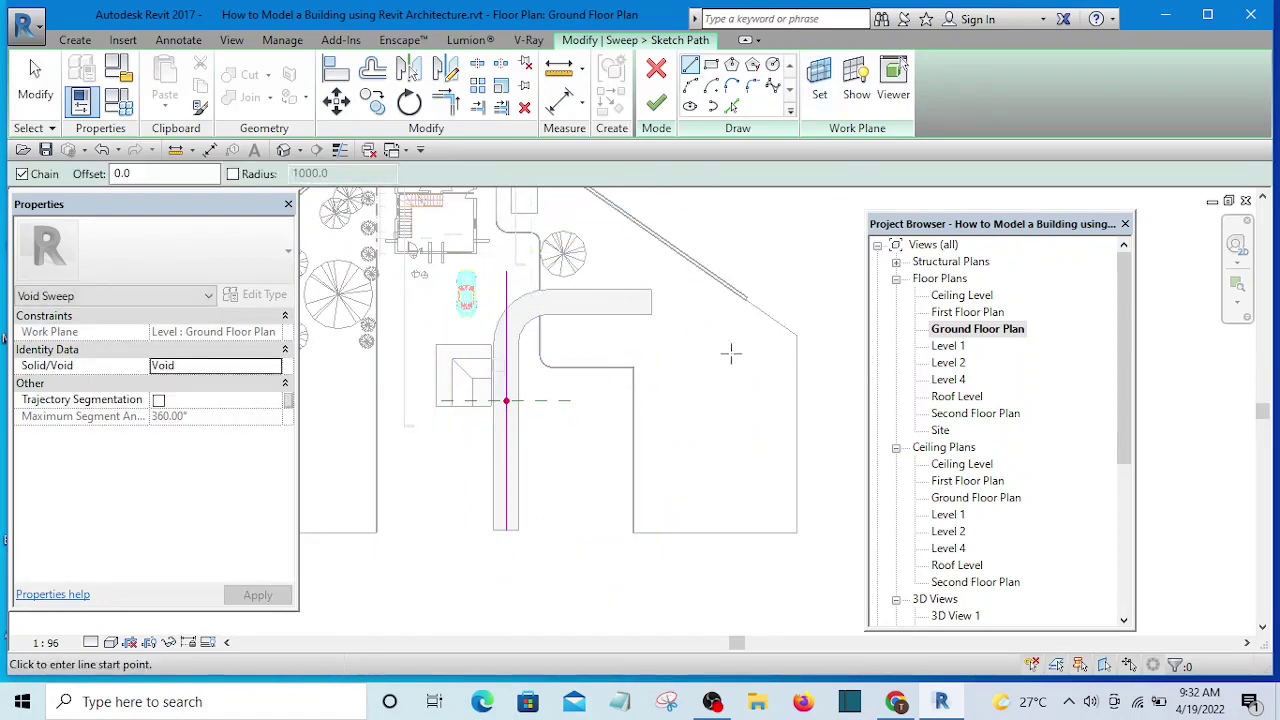
key(Escape)
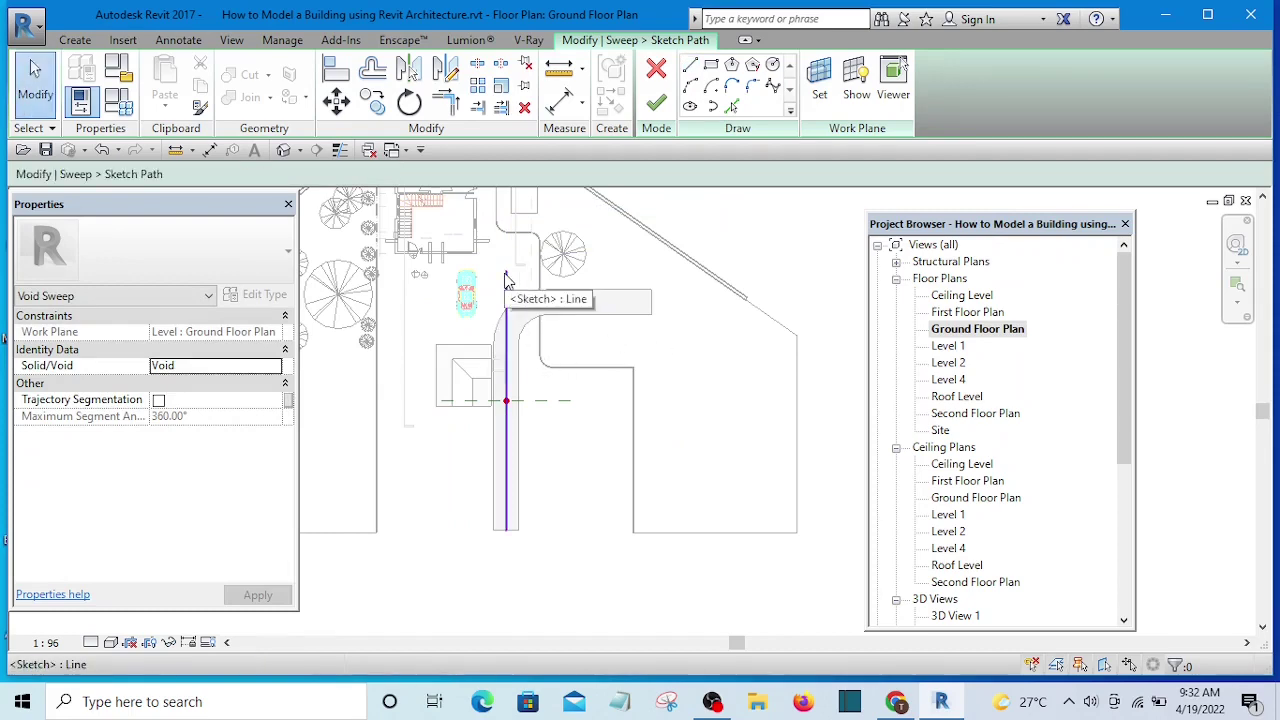
scroll(507, 310, up, 3)
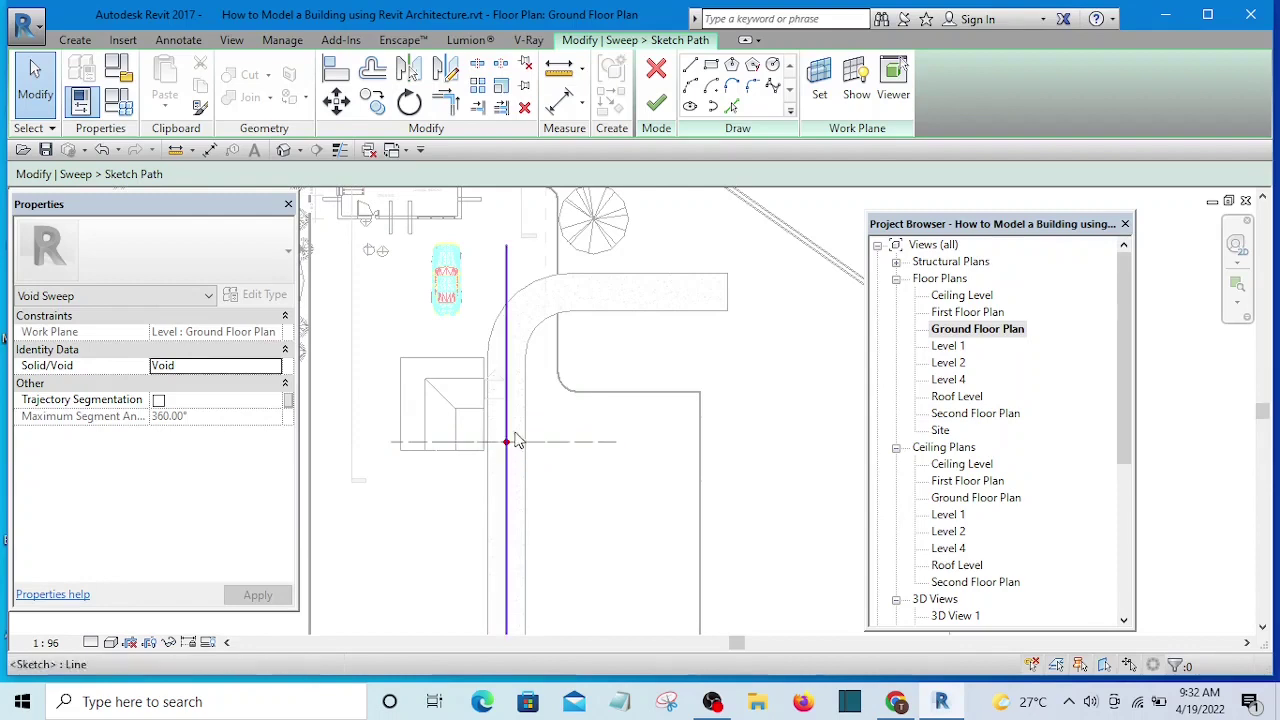
scroll(509, 441, down, 2)
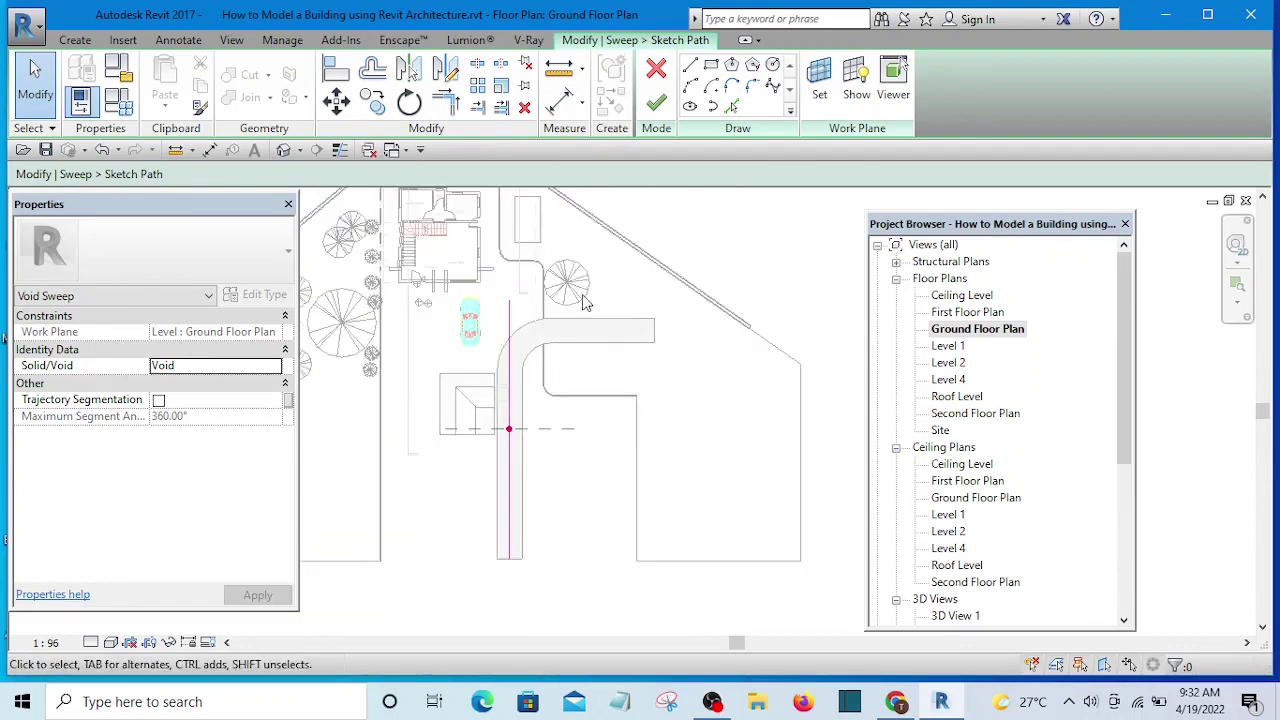
Add a 14000 horizontal line to the void path, from the centre of the cylinder's right end to the vertical line.
click(690, 66)
scroll(680, 328, up, 2)
click(634, 330)
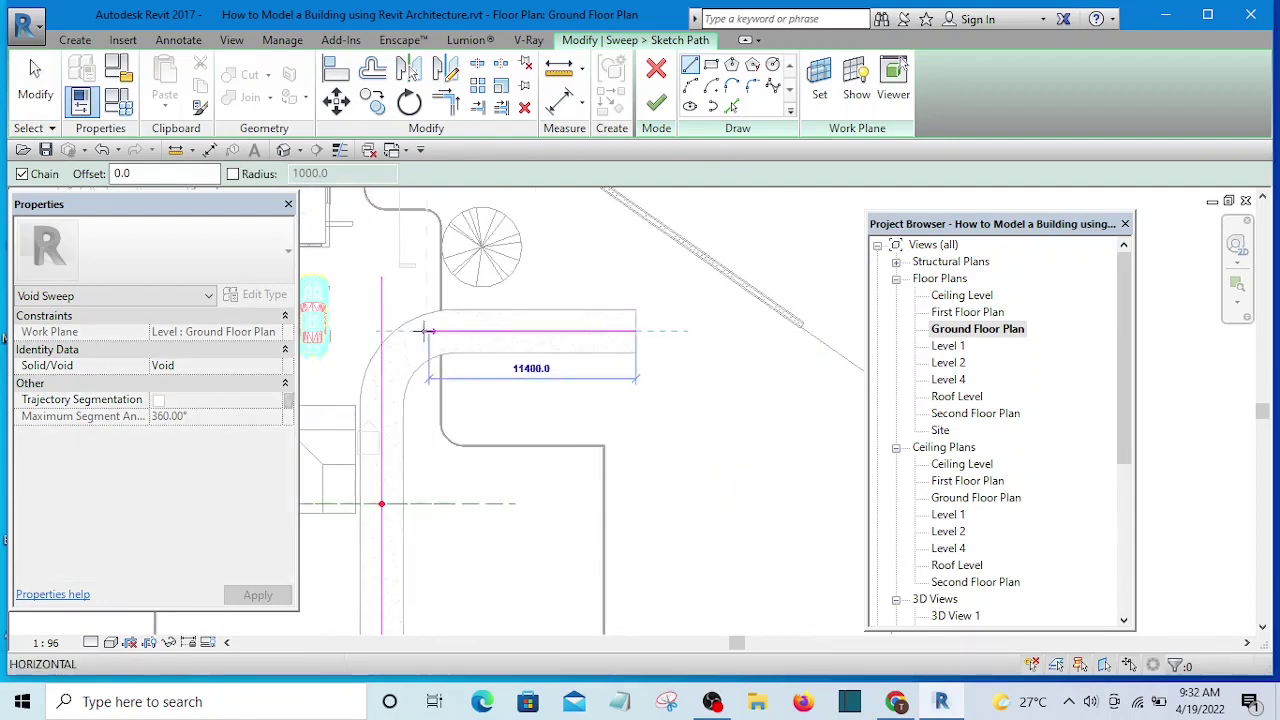
click(381, 330)
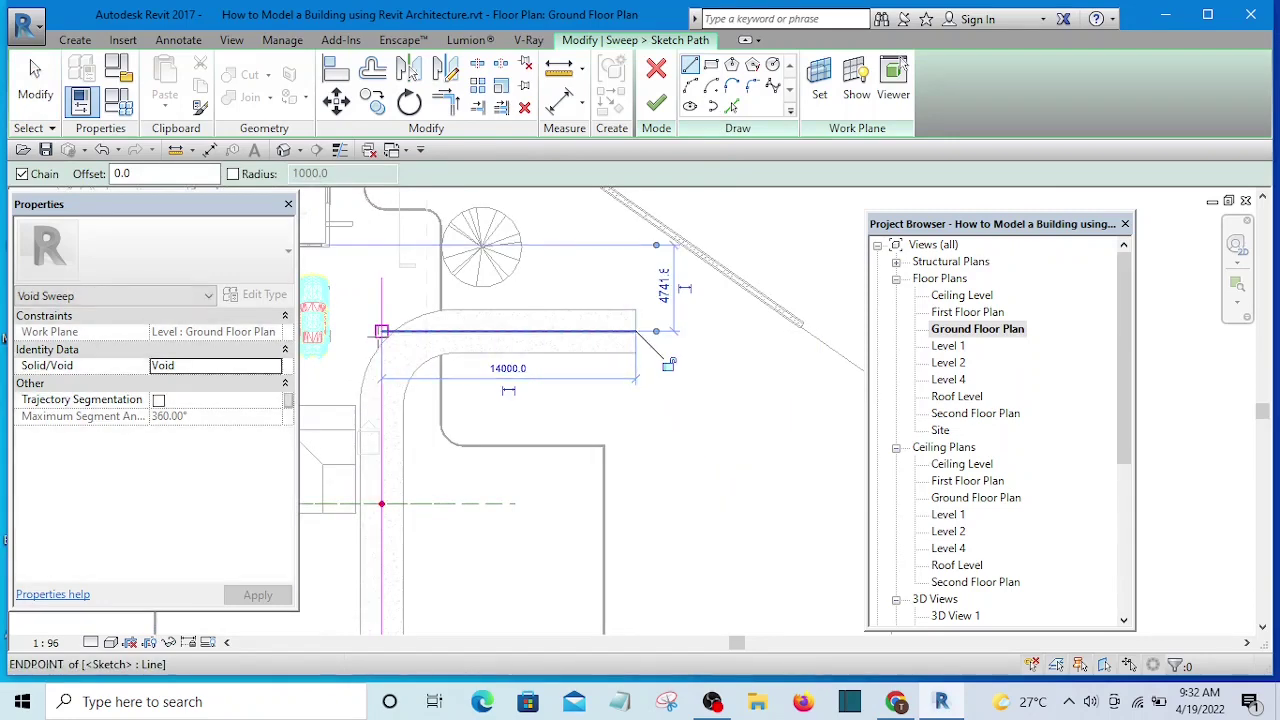
key(Escape)
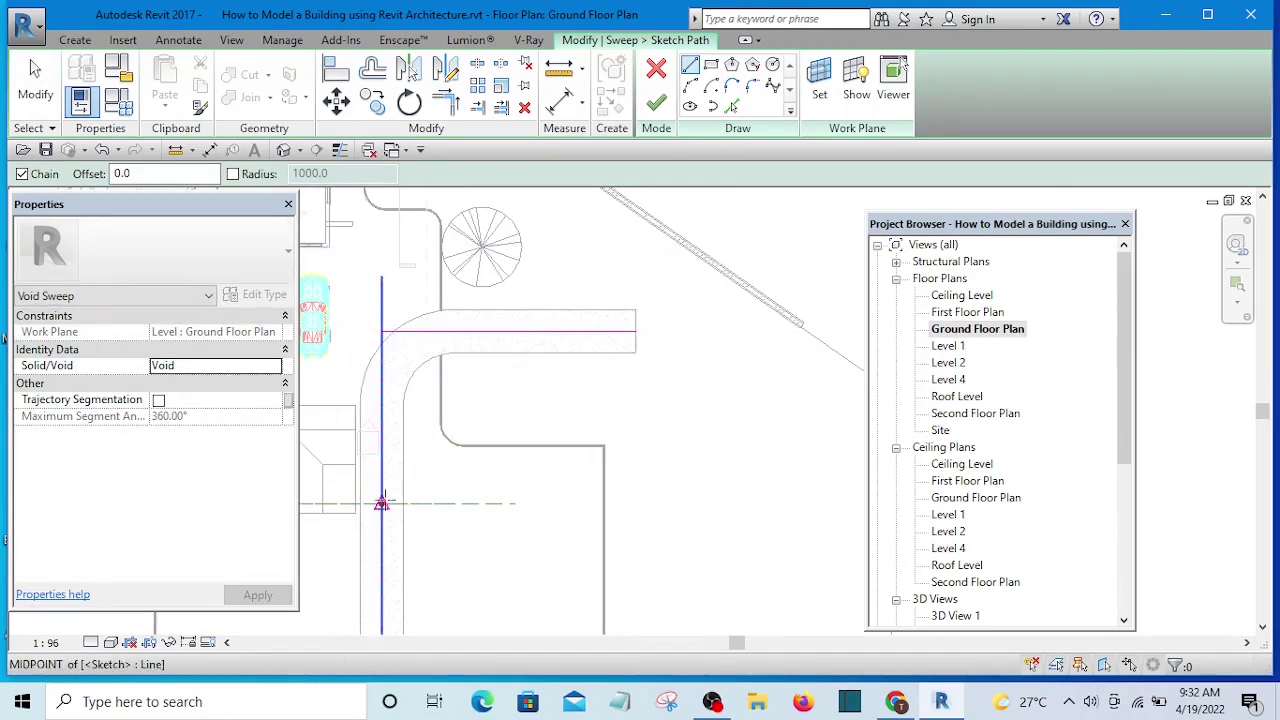
Sketch a start-end-radius arc in the void path, linking the horizontal line to the vertical line along the cylinder's bend.
click(690, 87)
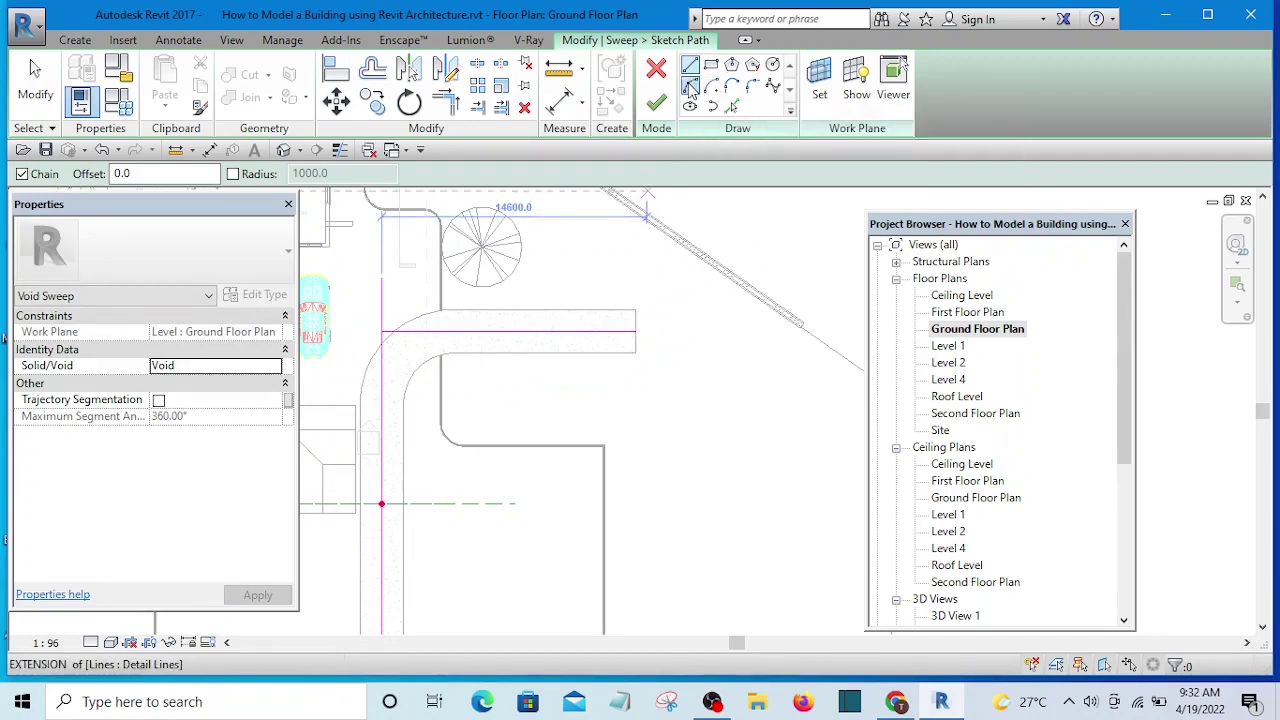
scroll(455, 345, up, 2)
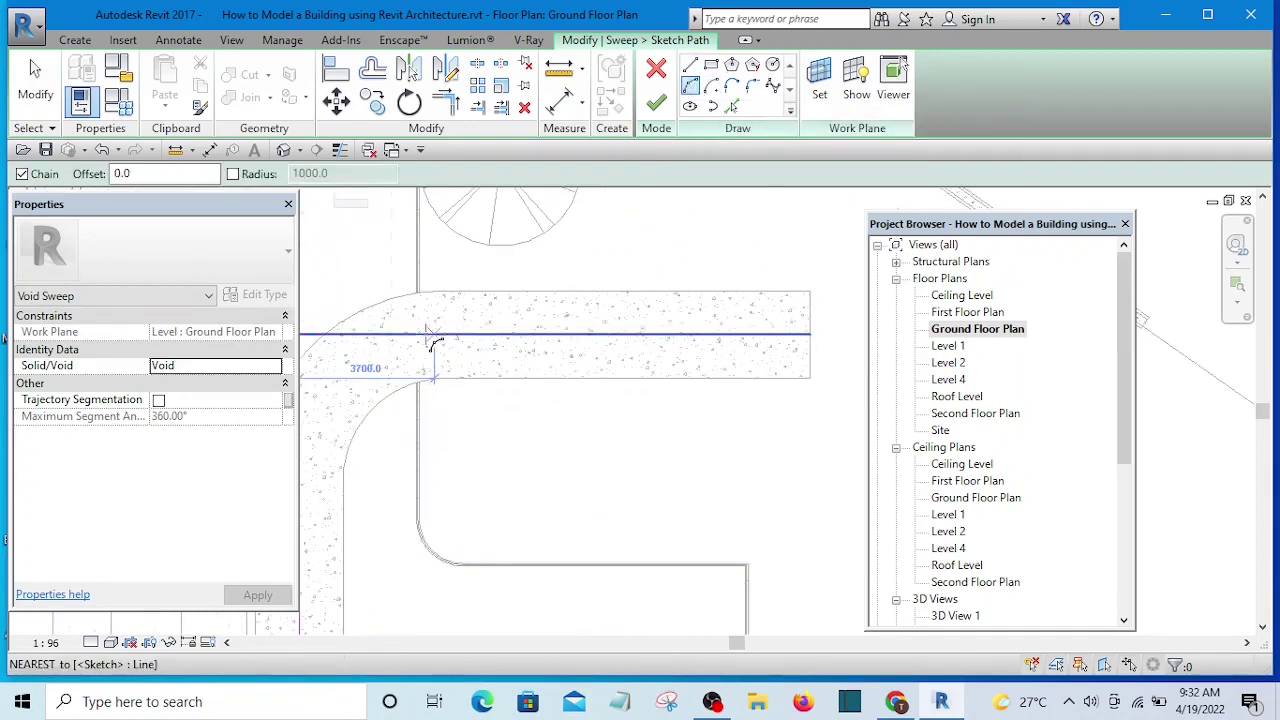
click(430, 335)
scroll(430, 335, down, 2)
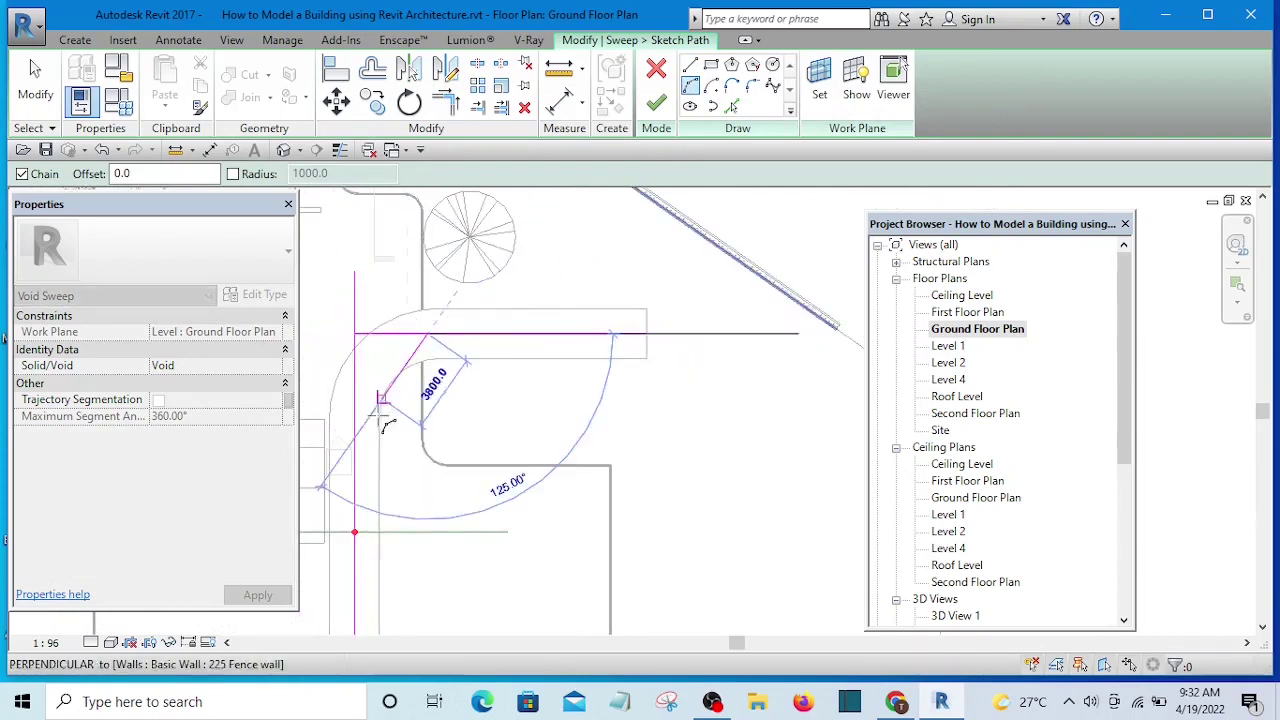
scroll(365, 418, up, 1)
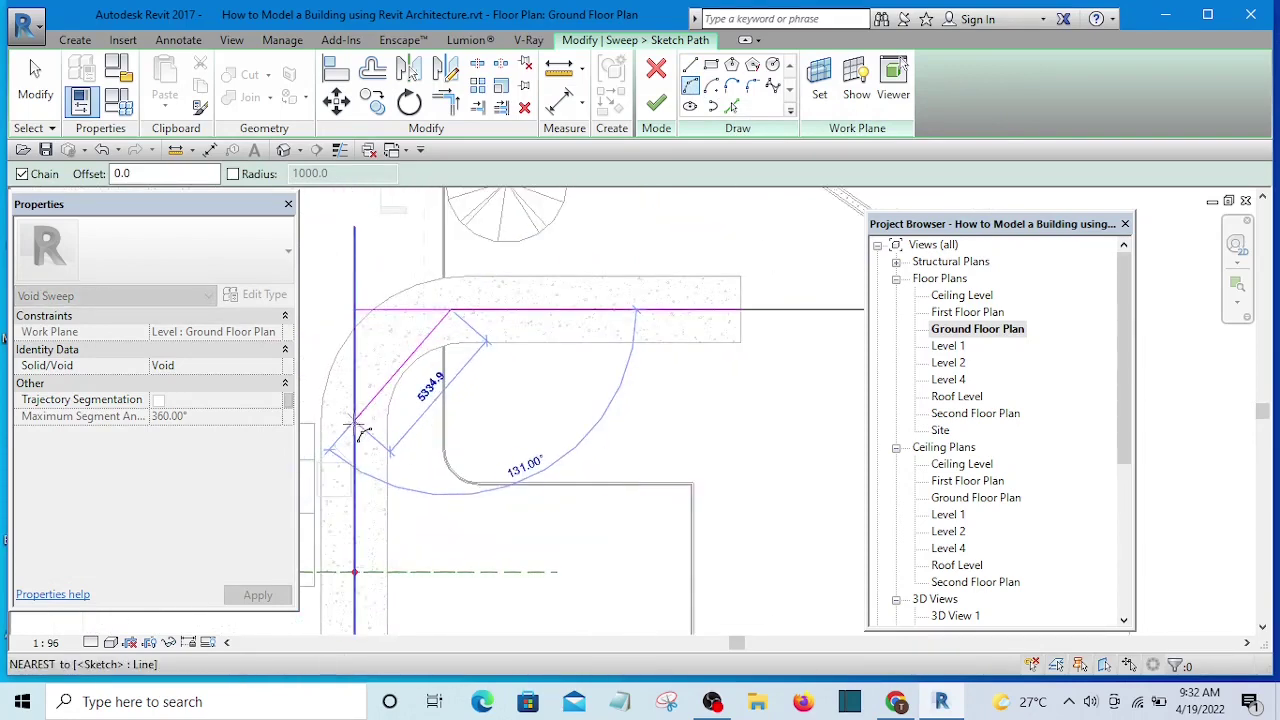
click(360, 432)
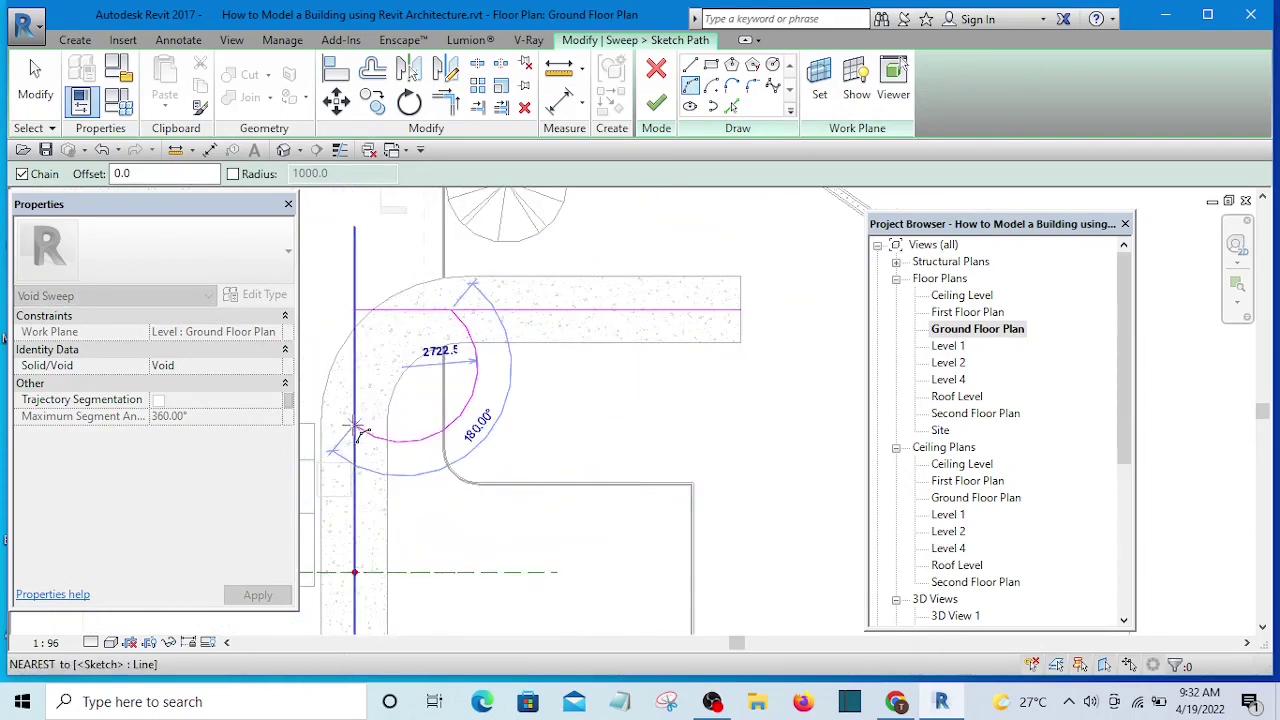
click(372, 356)
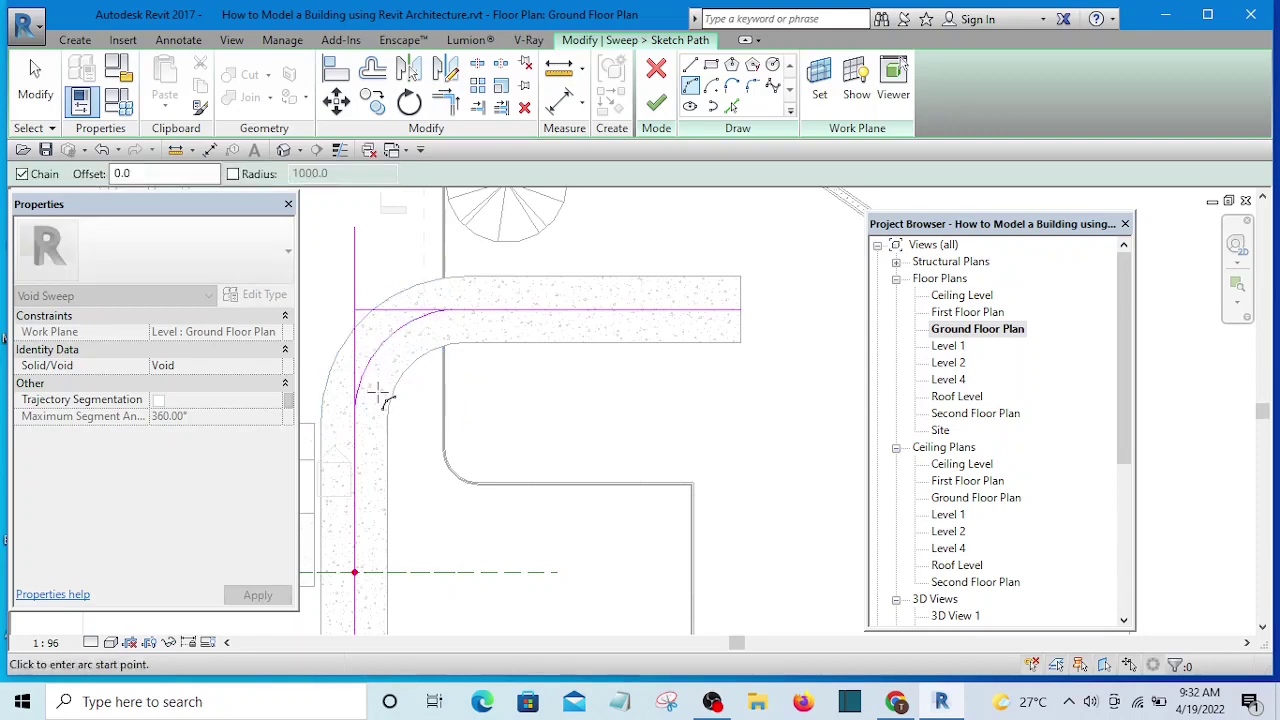
key(Escape)
key(Escape)
Trim the horizontal and vertical path lines to the ends of the bend arc and finish the void path.
scroll(505, 318, up, 1)
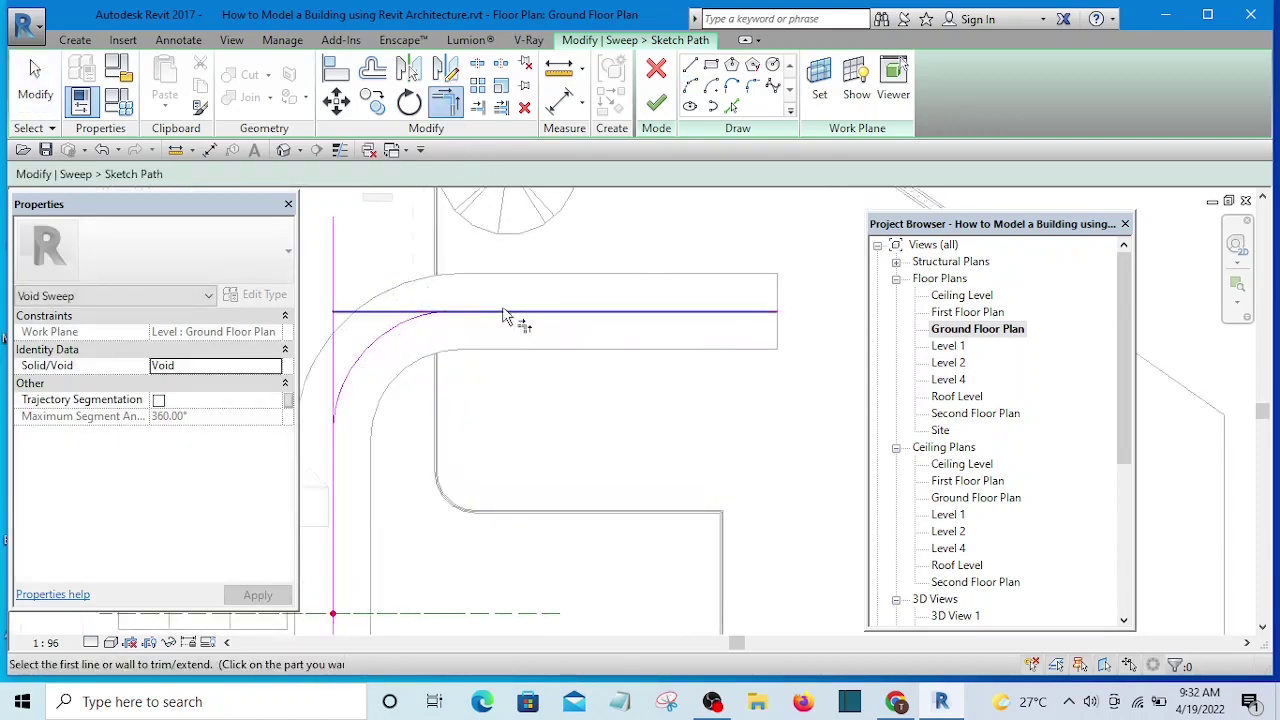
click(378, 343)
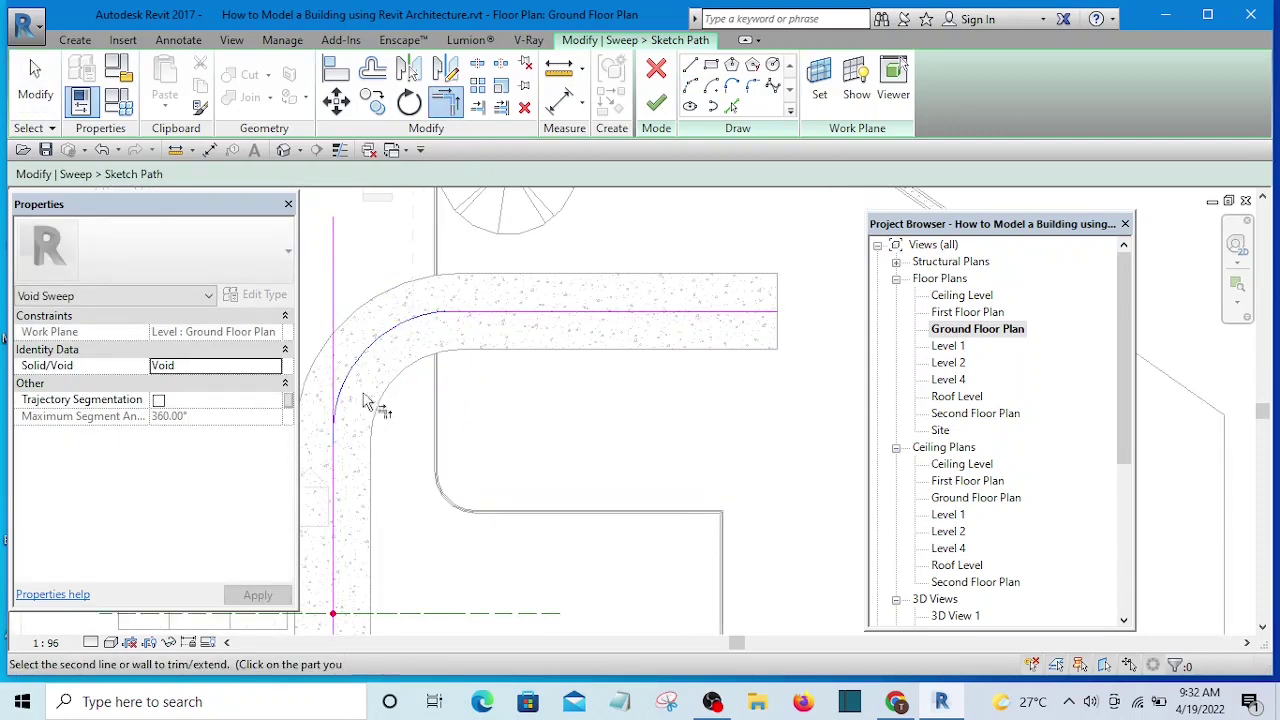
click(338, 503)
scroll(480, 340, down, 5)
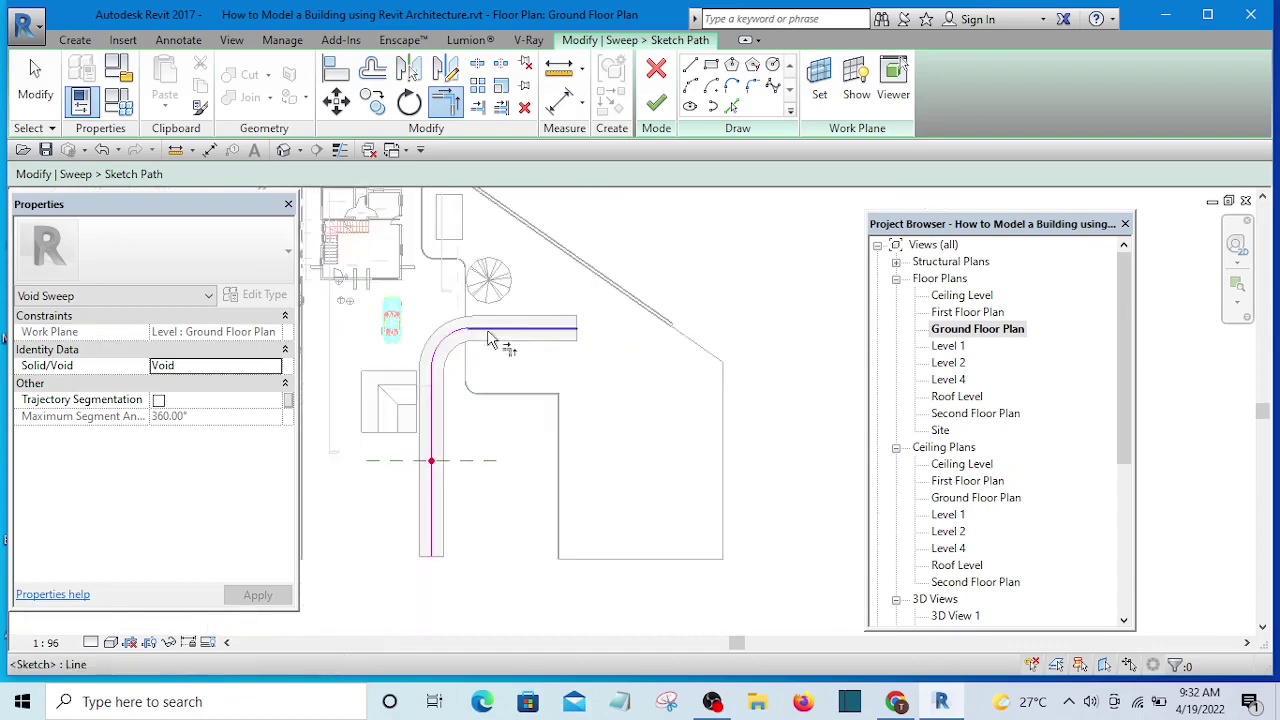
scroll(628, 372, up, 1)
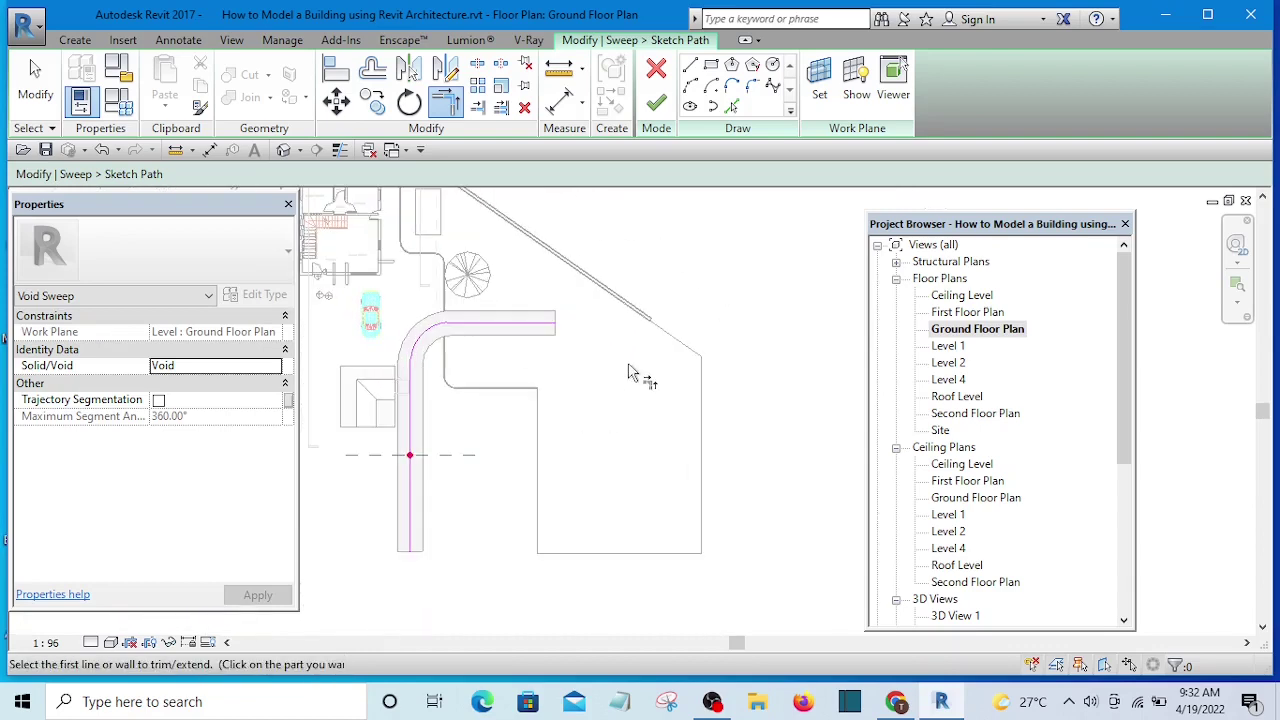
click(655, 105)
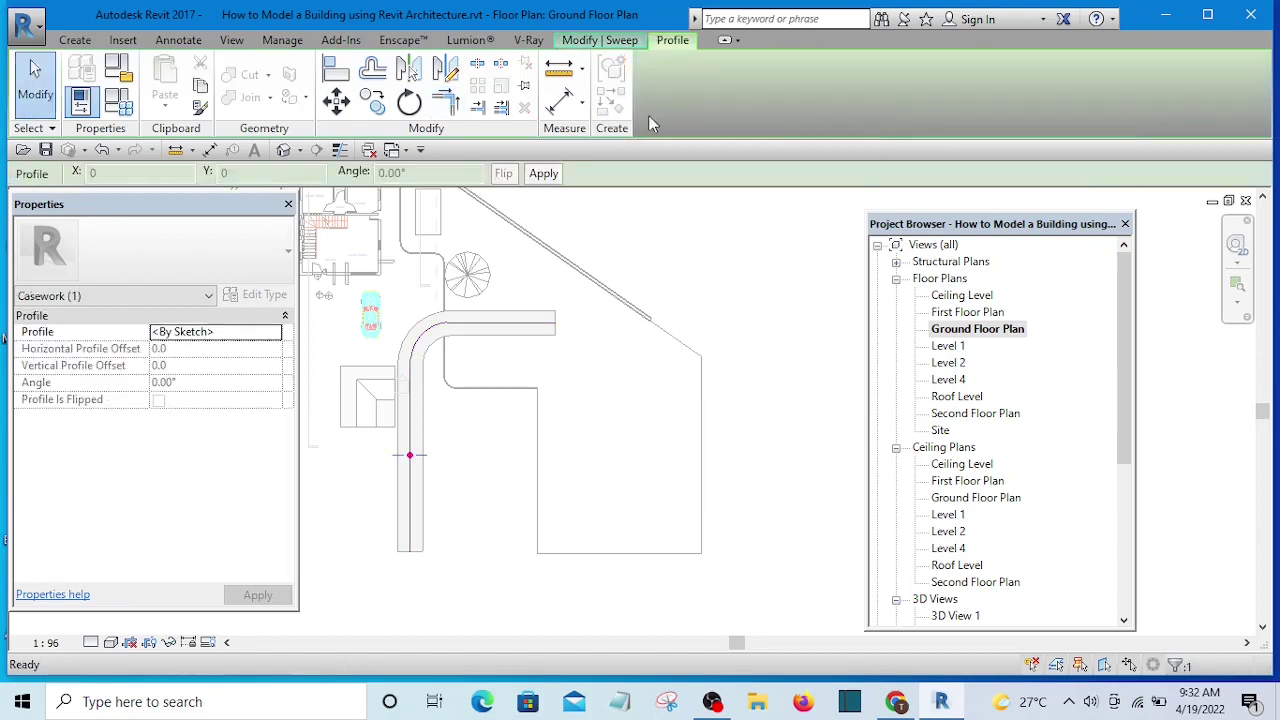
Edit the void profile in the Approach View elevation, sketching a circle of radius 1100 centred in the cylinder's circular end, and finish the profile.
click(597, 42)
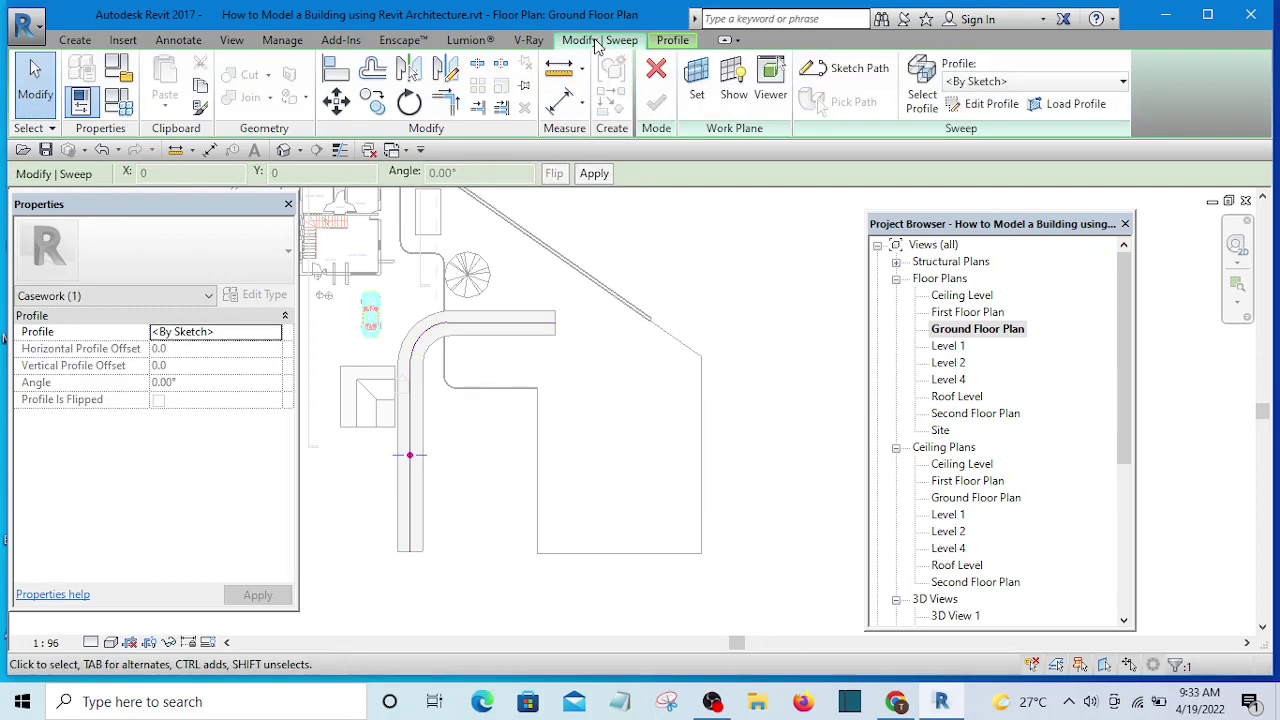
click(1001, 104)
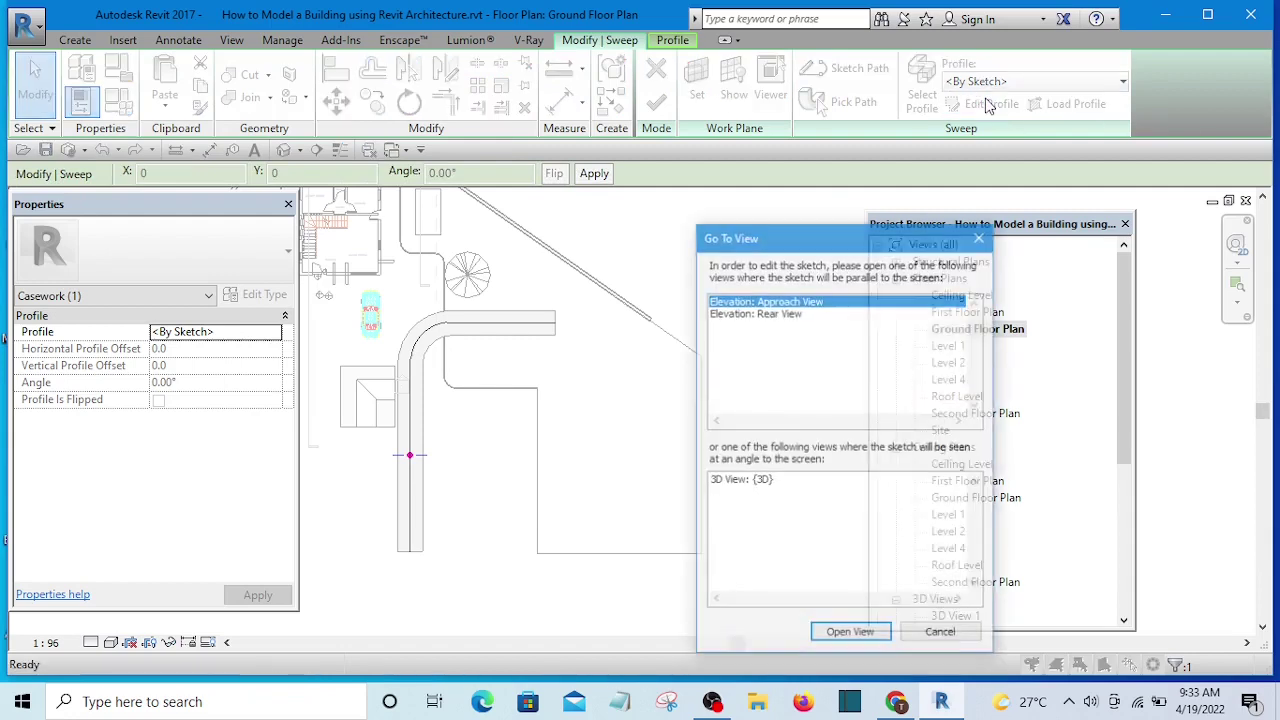
double_click(800, 301)
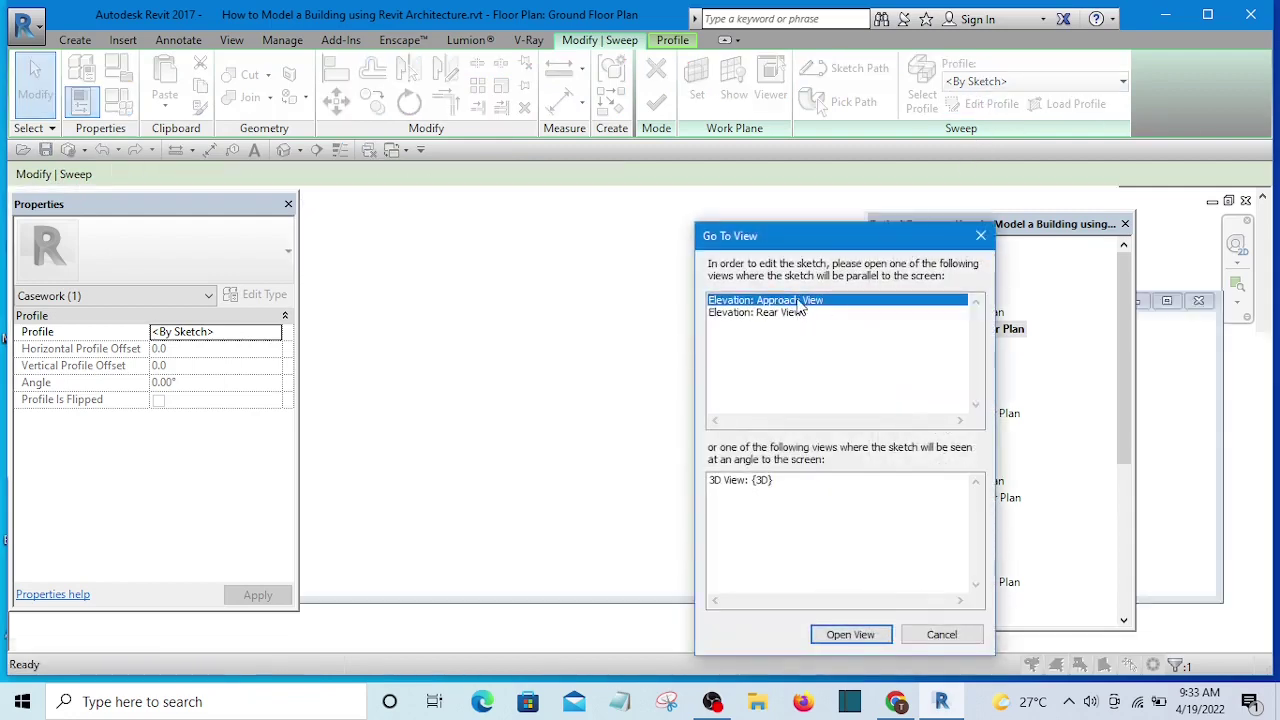
scroll(608, 503, up, 4)
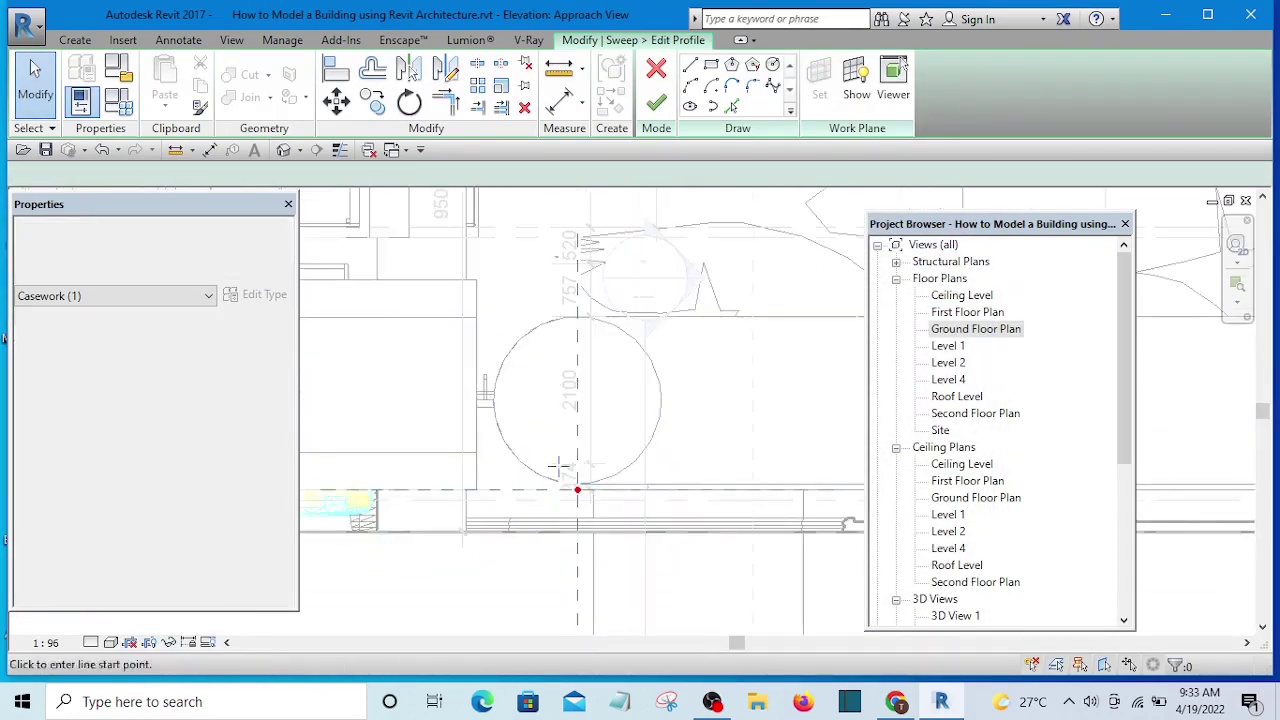
key(l)
key(i)
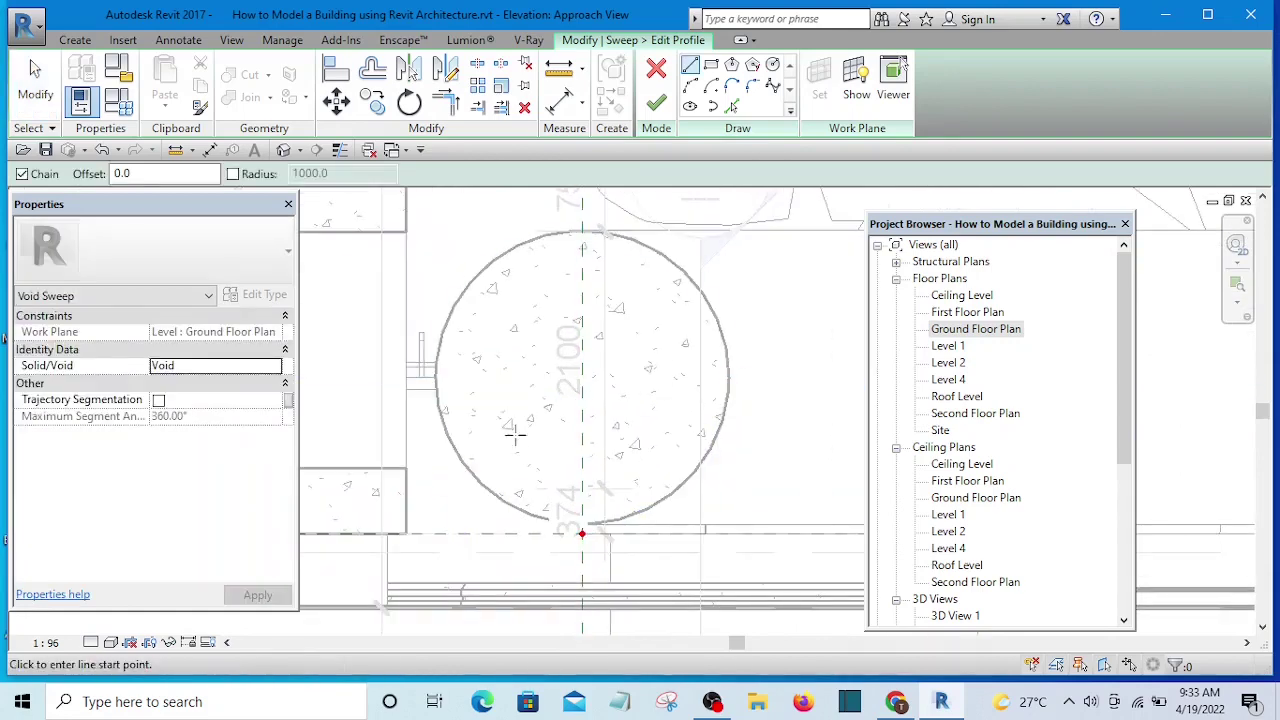
click(771, 67)
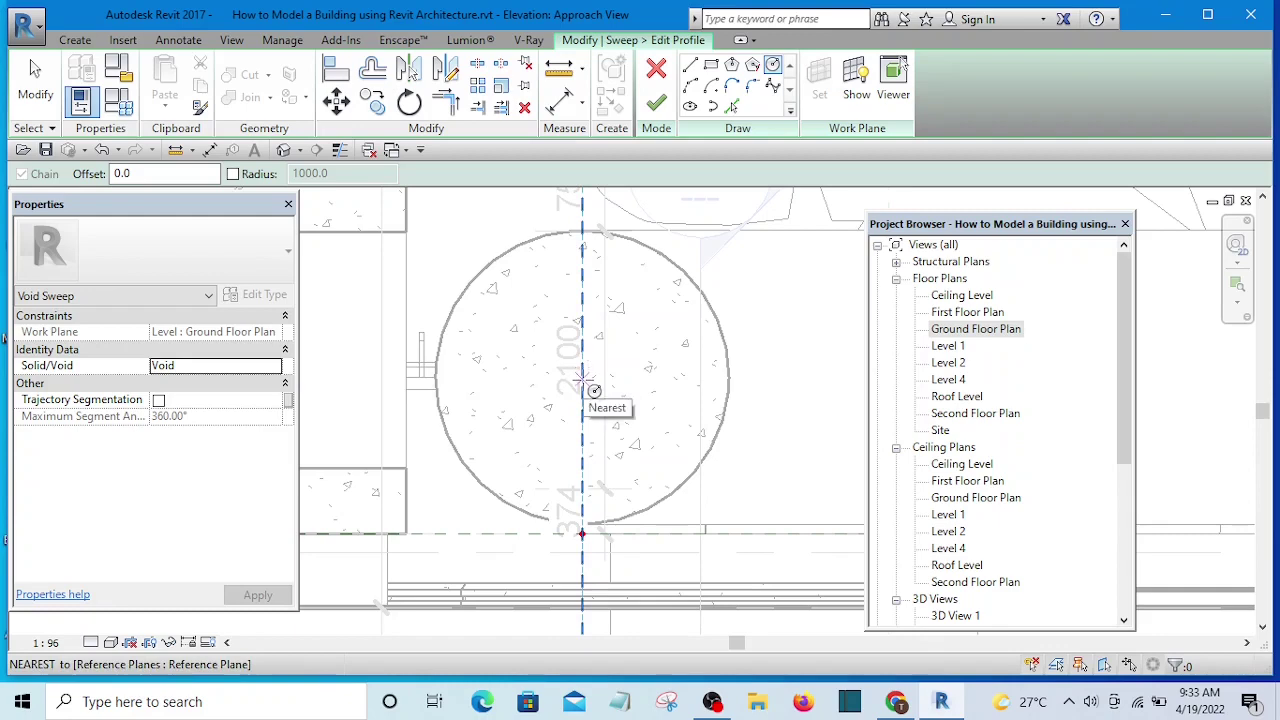
click(582, 380)
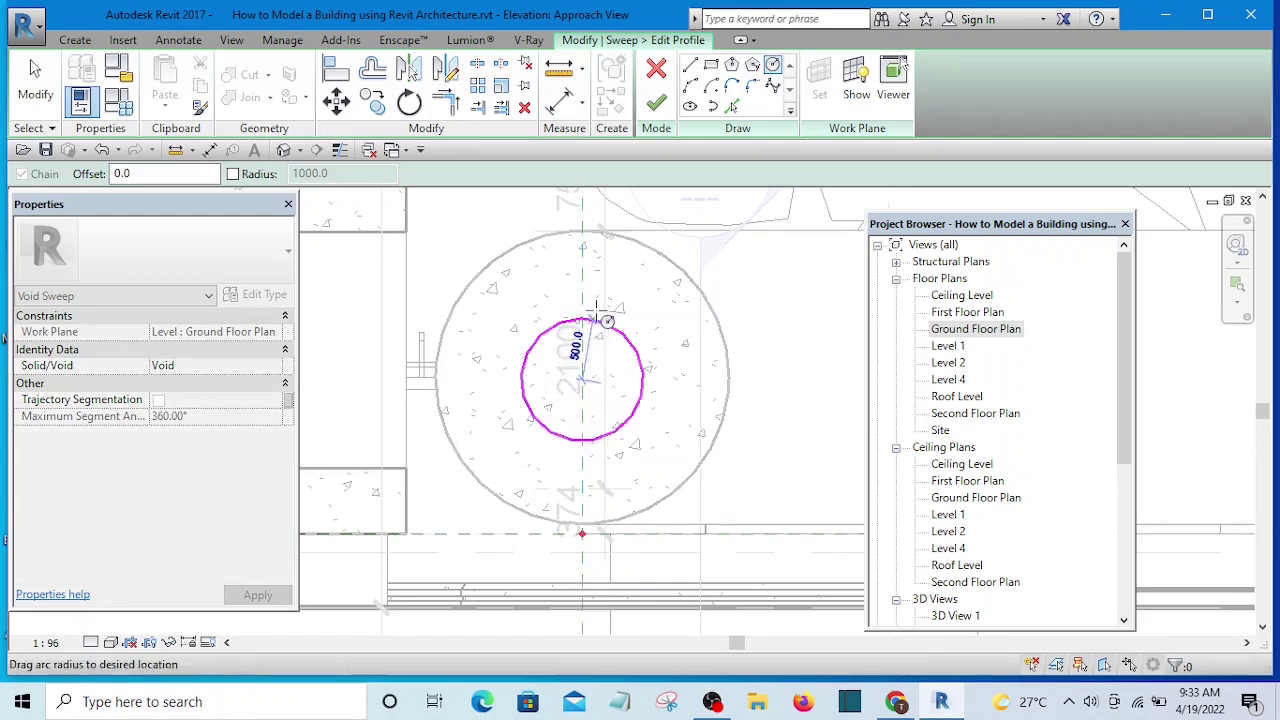
click(583, 246)
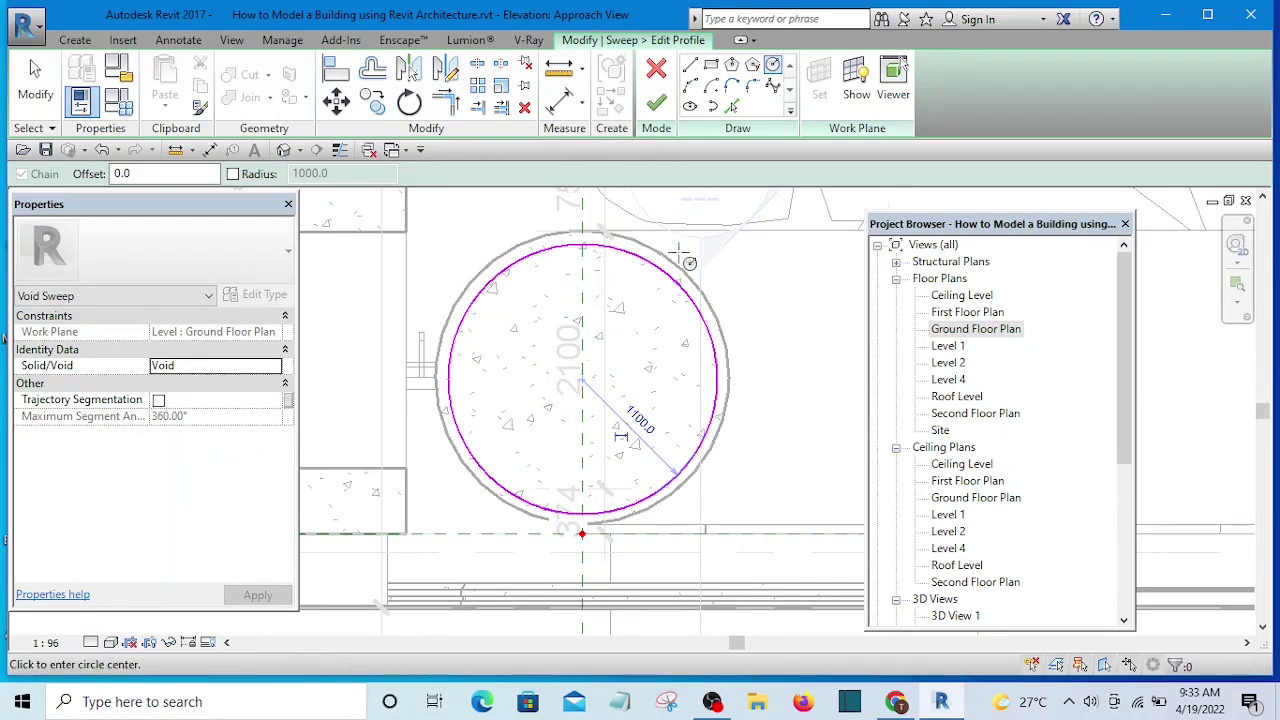
click(658, 106)
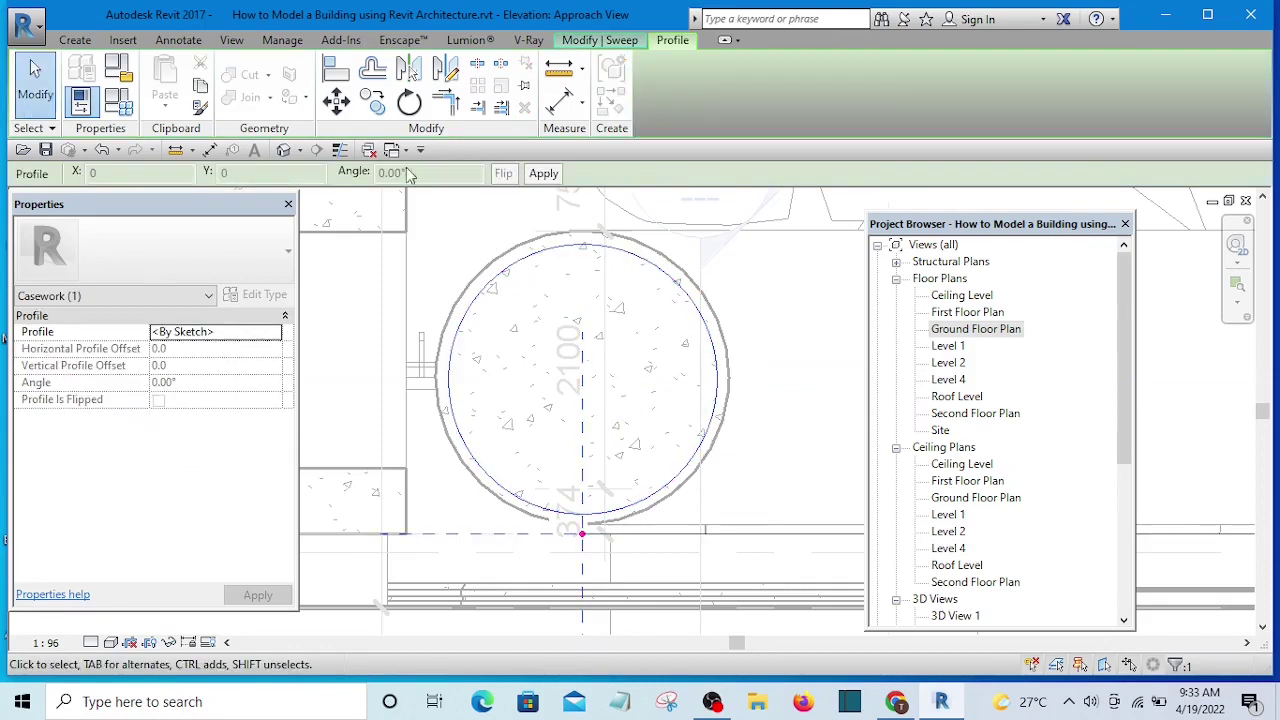
Finish the void sweep, cut it from the bent cylinder with Cut Geometry, and finish the in-place model.
click(786, 348)
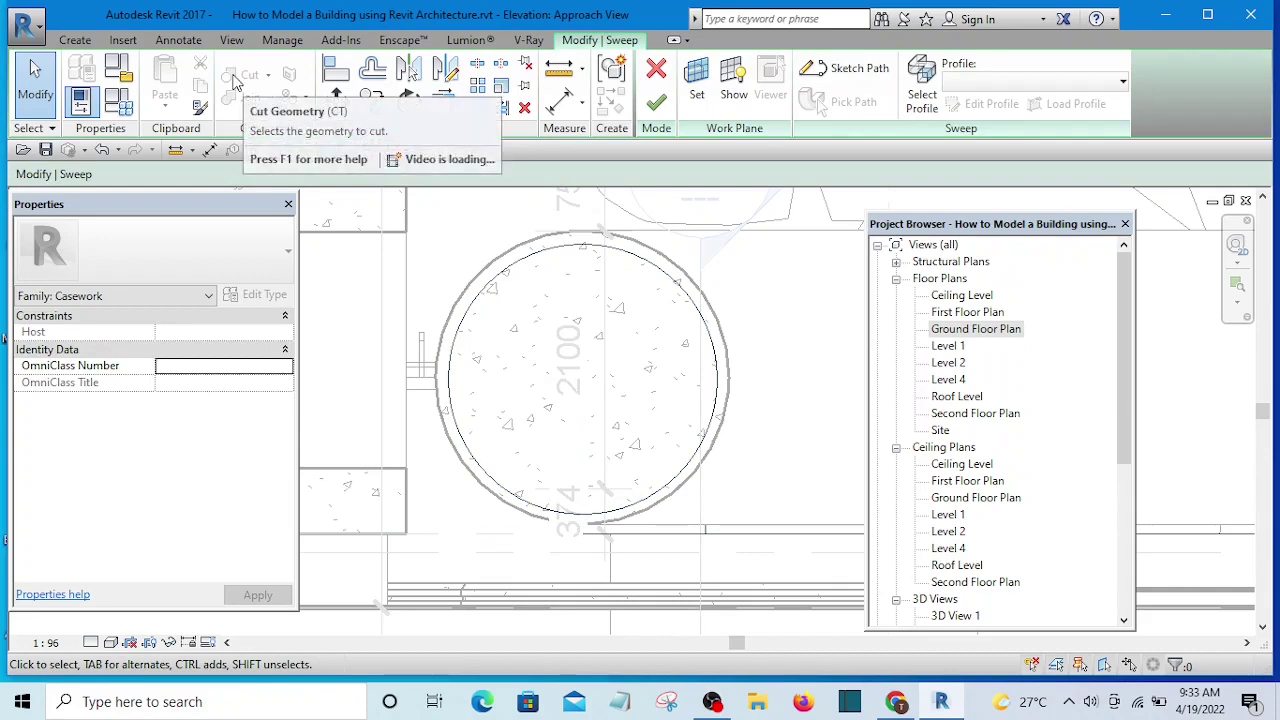
click(657, 104)
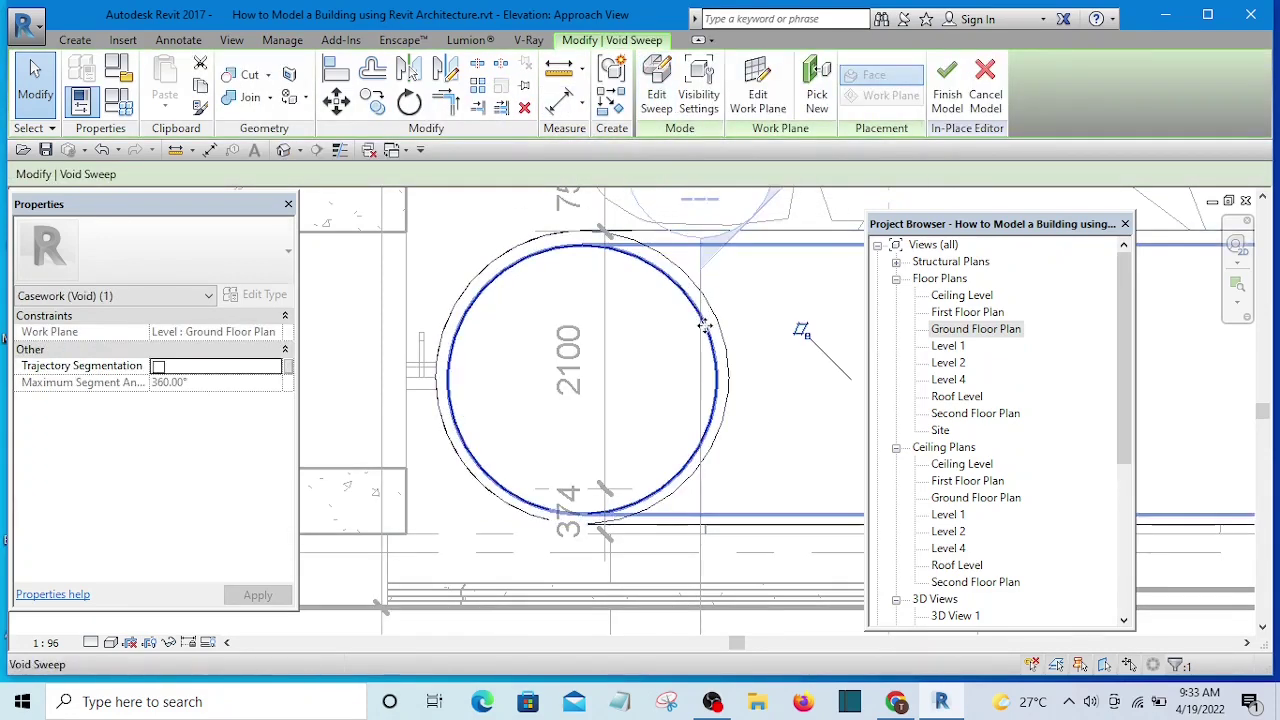
click(232, 78)
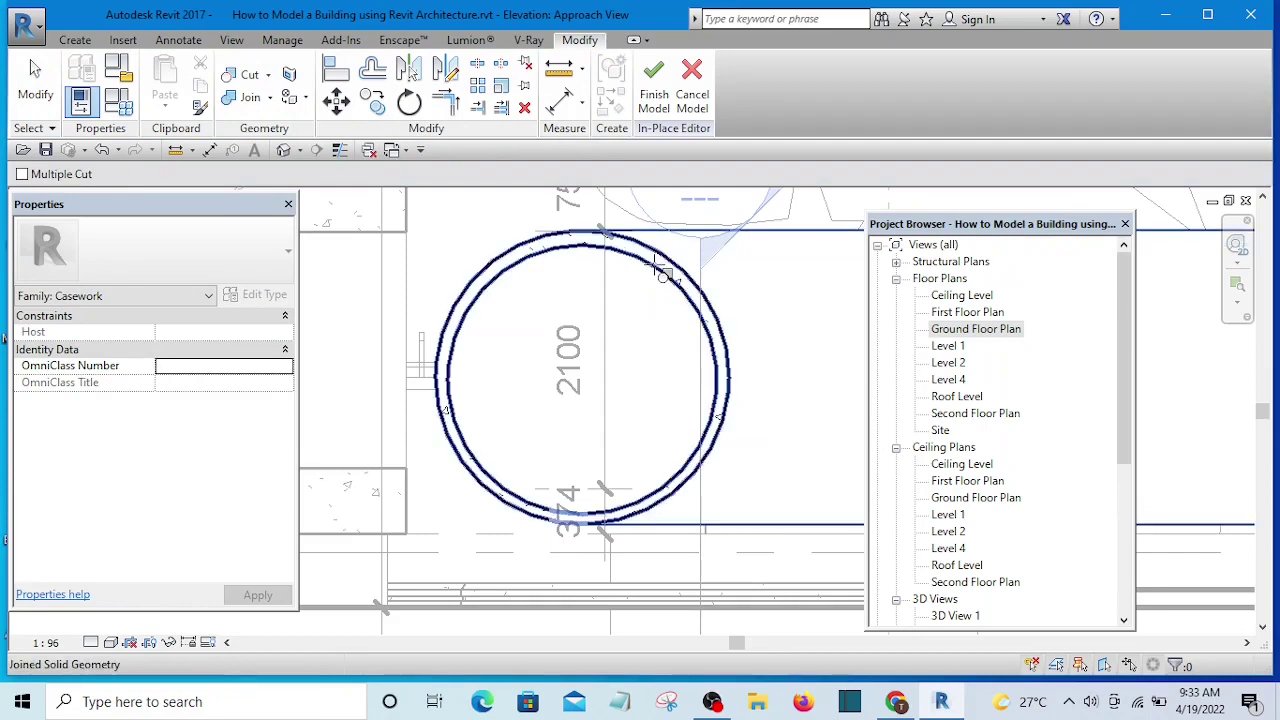
click(640, 318)
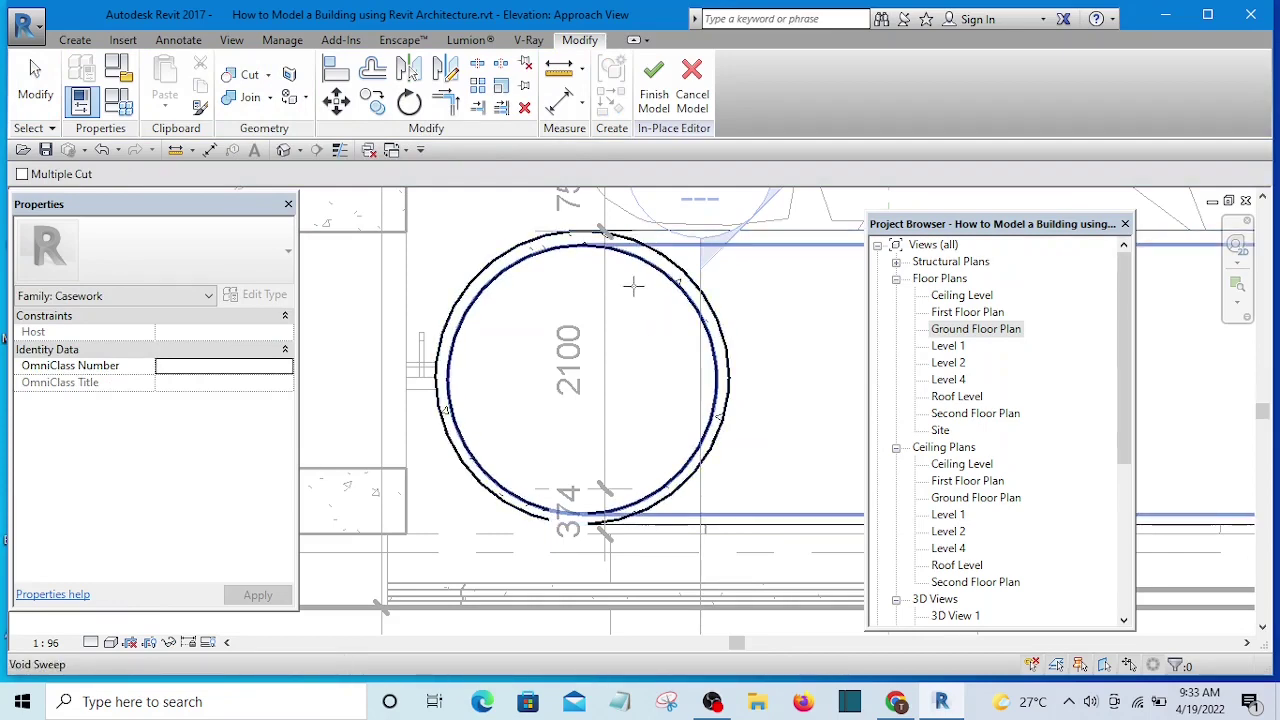
click(655, 85)
Show the hollowed bent cylinder in the default 3D view and examine its open ends from several angles.
scroll(505, 305, down, 4)
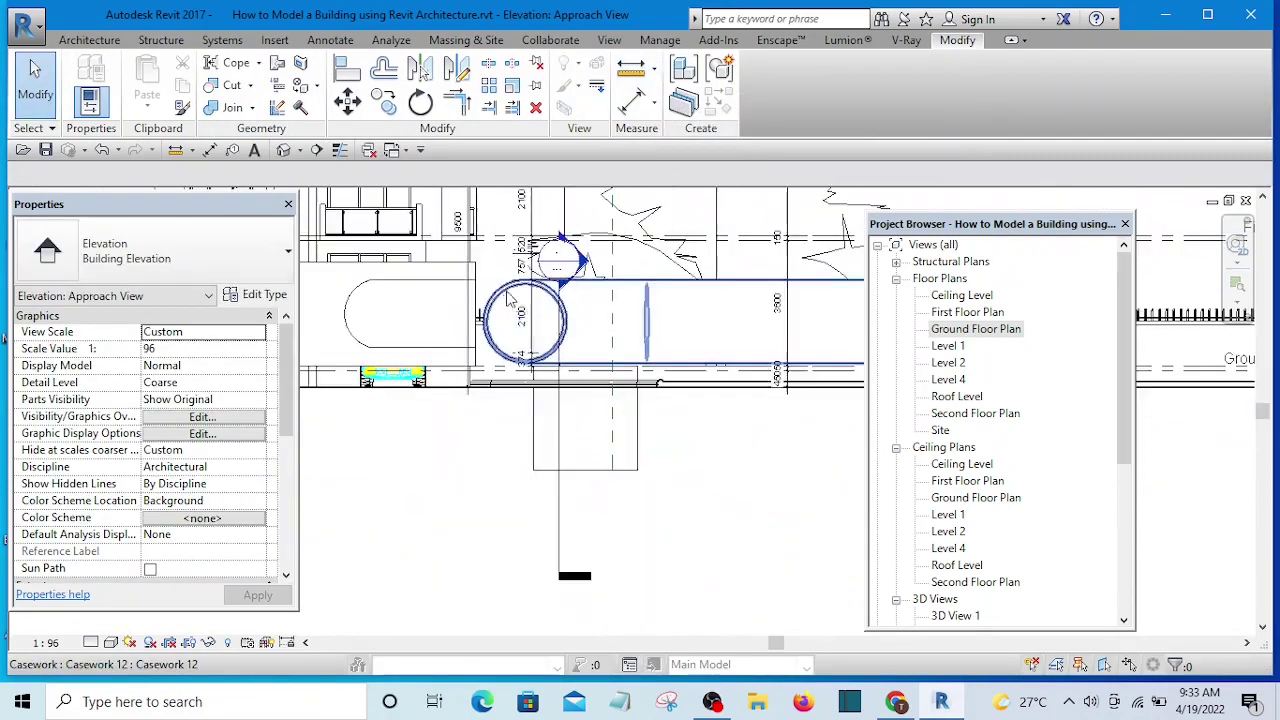
scroll(508, 300, down, 3)
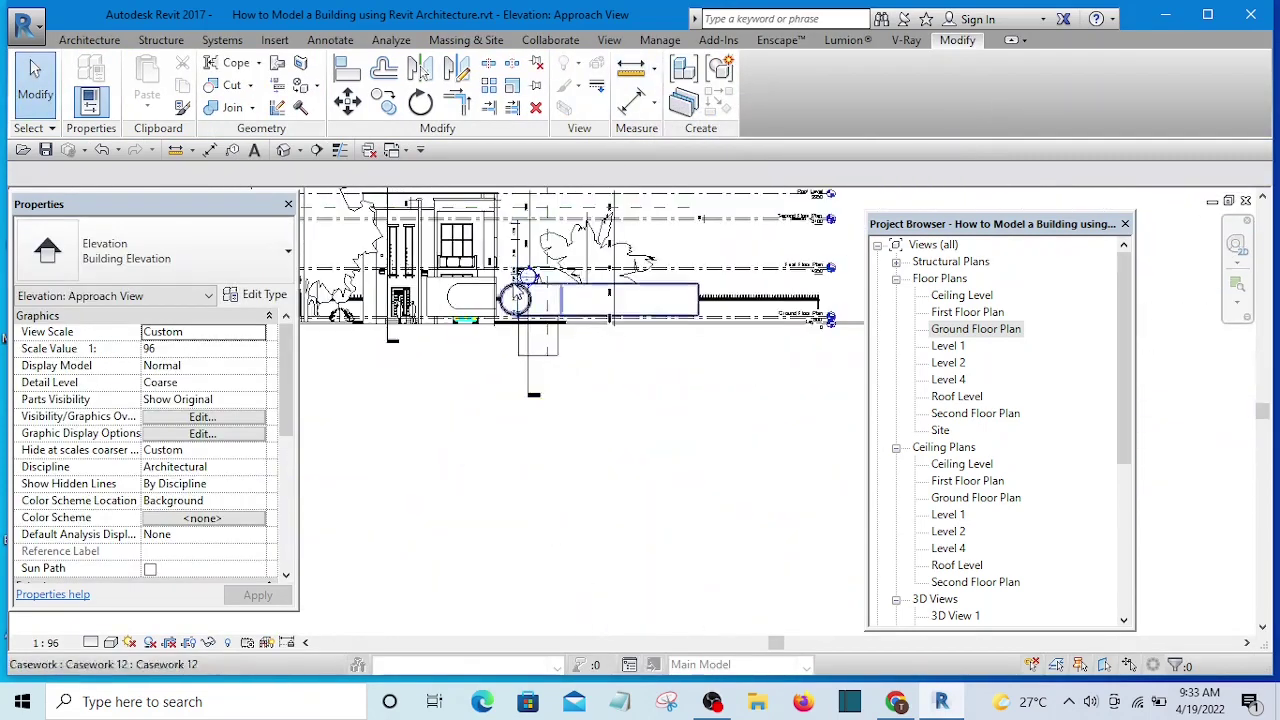
click(285, 153)
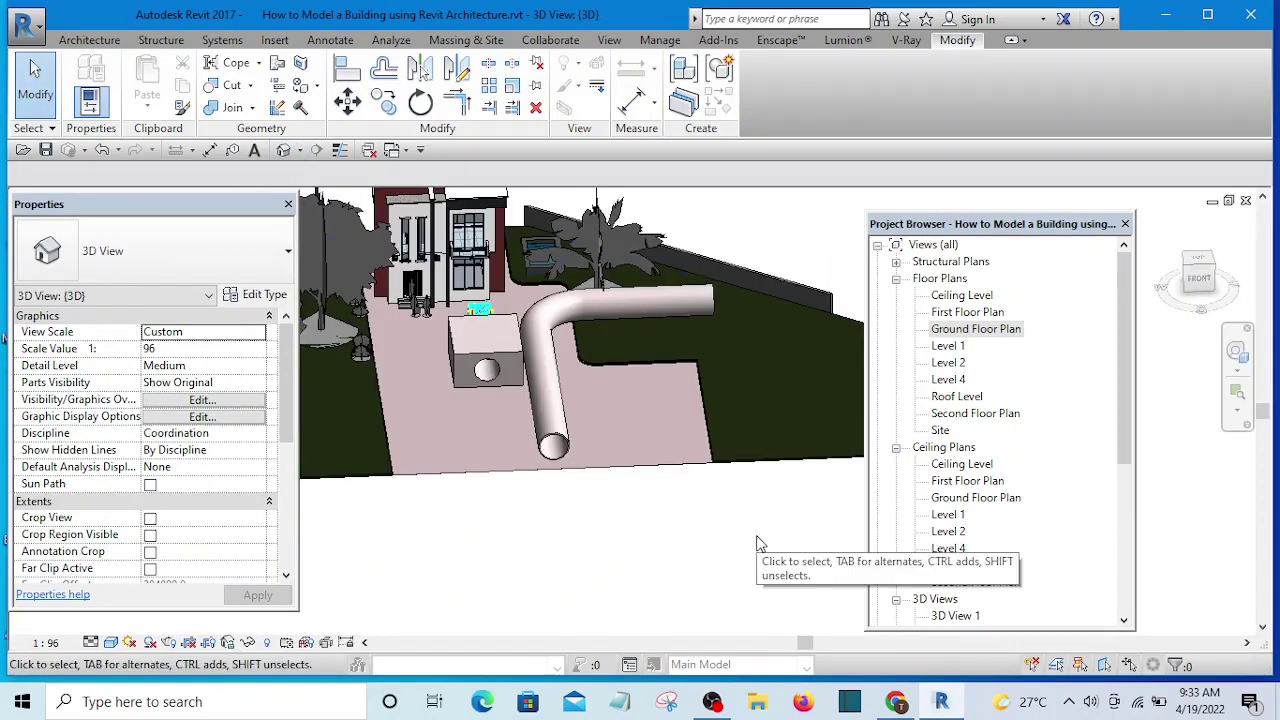
shift+middle_drag(757, 543, 893, 511)
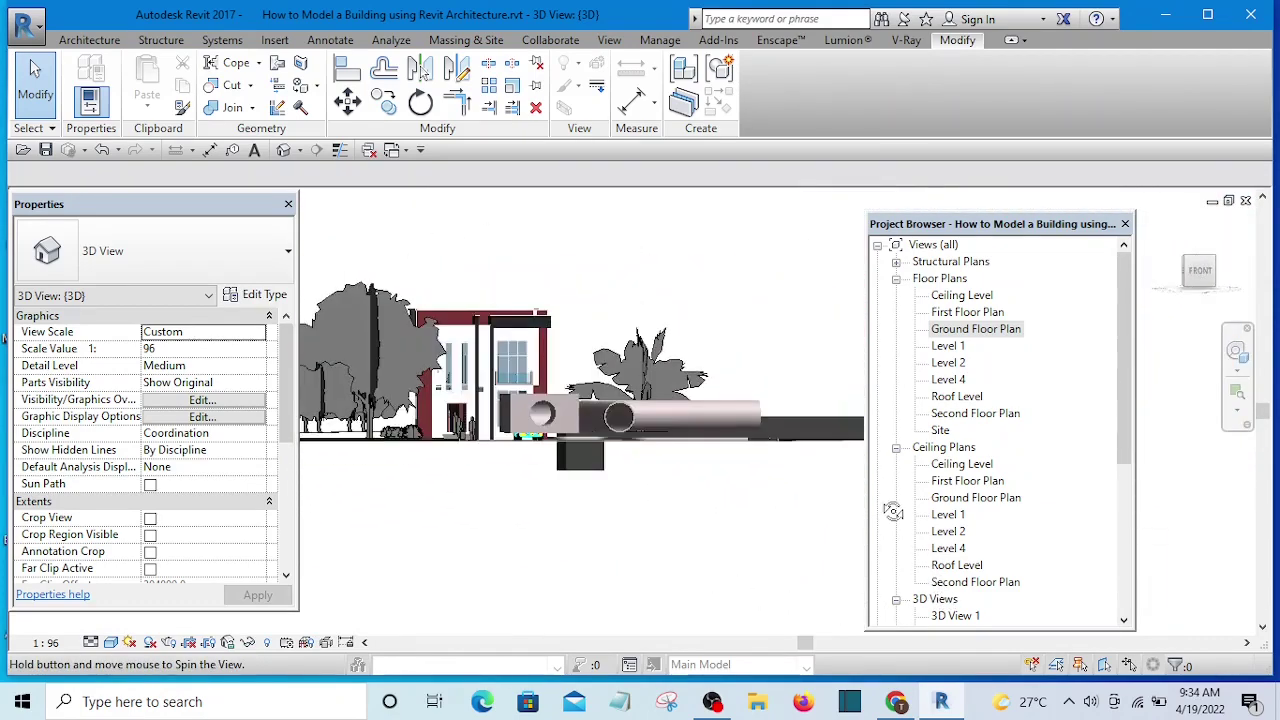
scroll(714, 460, up, 5)
shift+middle_drag(606, 449, 640, 543)
scroll(620, 448, down, 4)
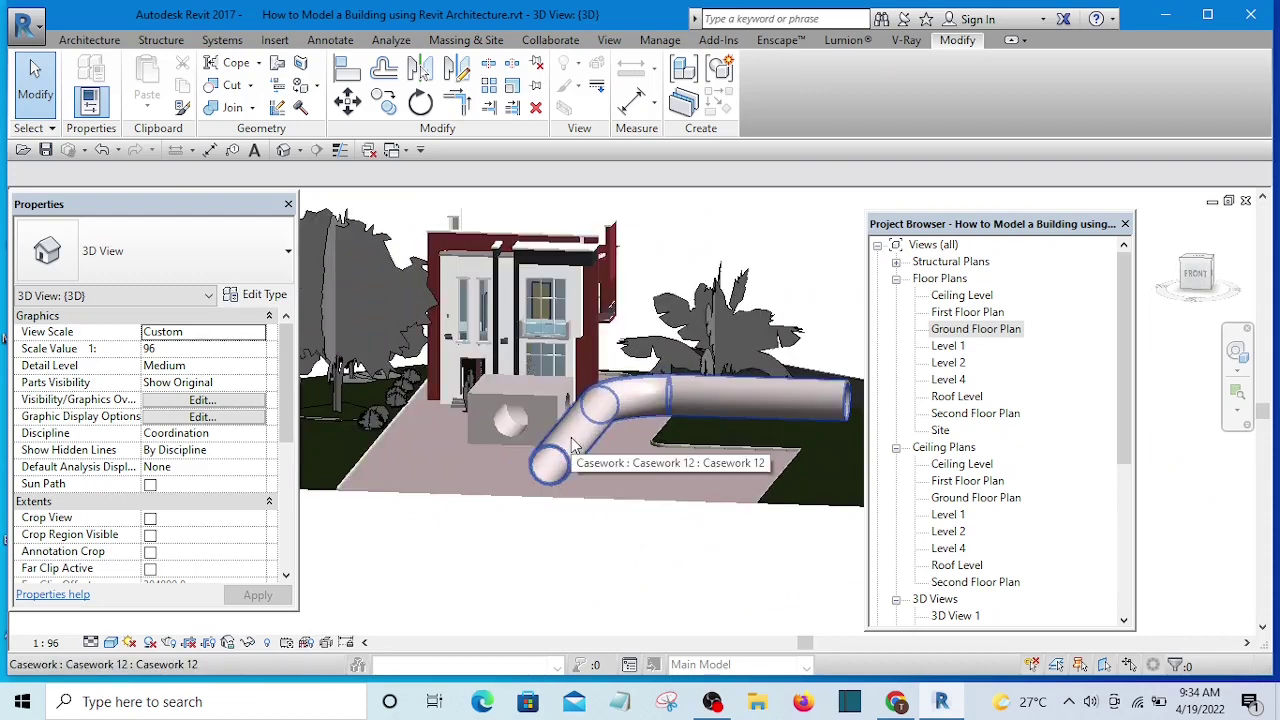
shift+middle_drag(575, 447, 658, 571)
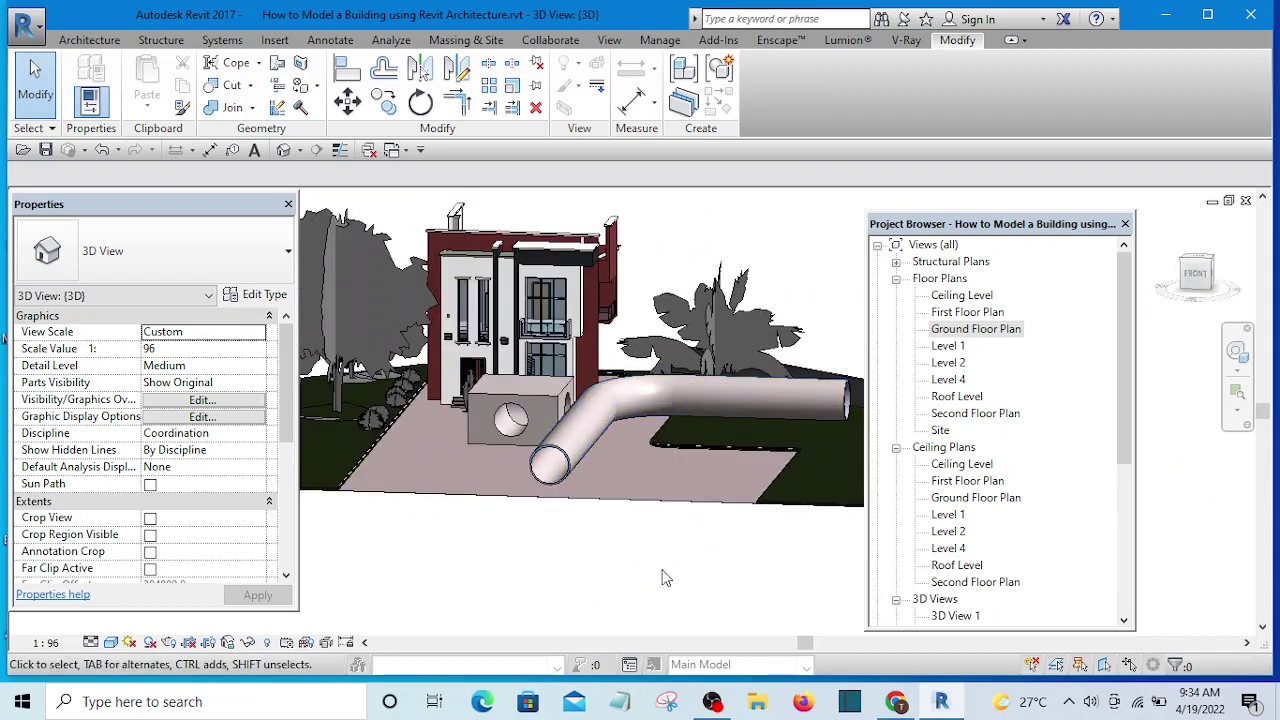